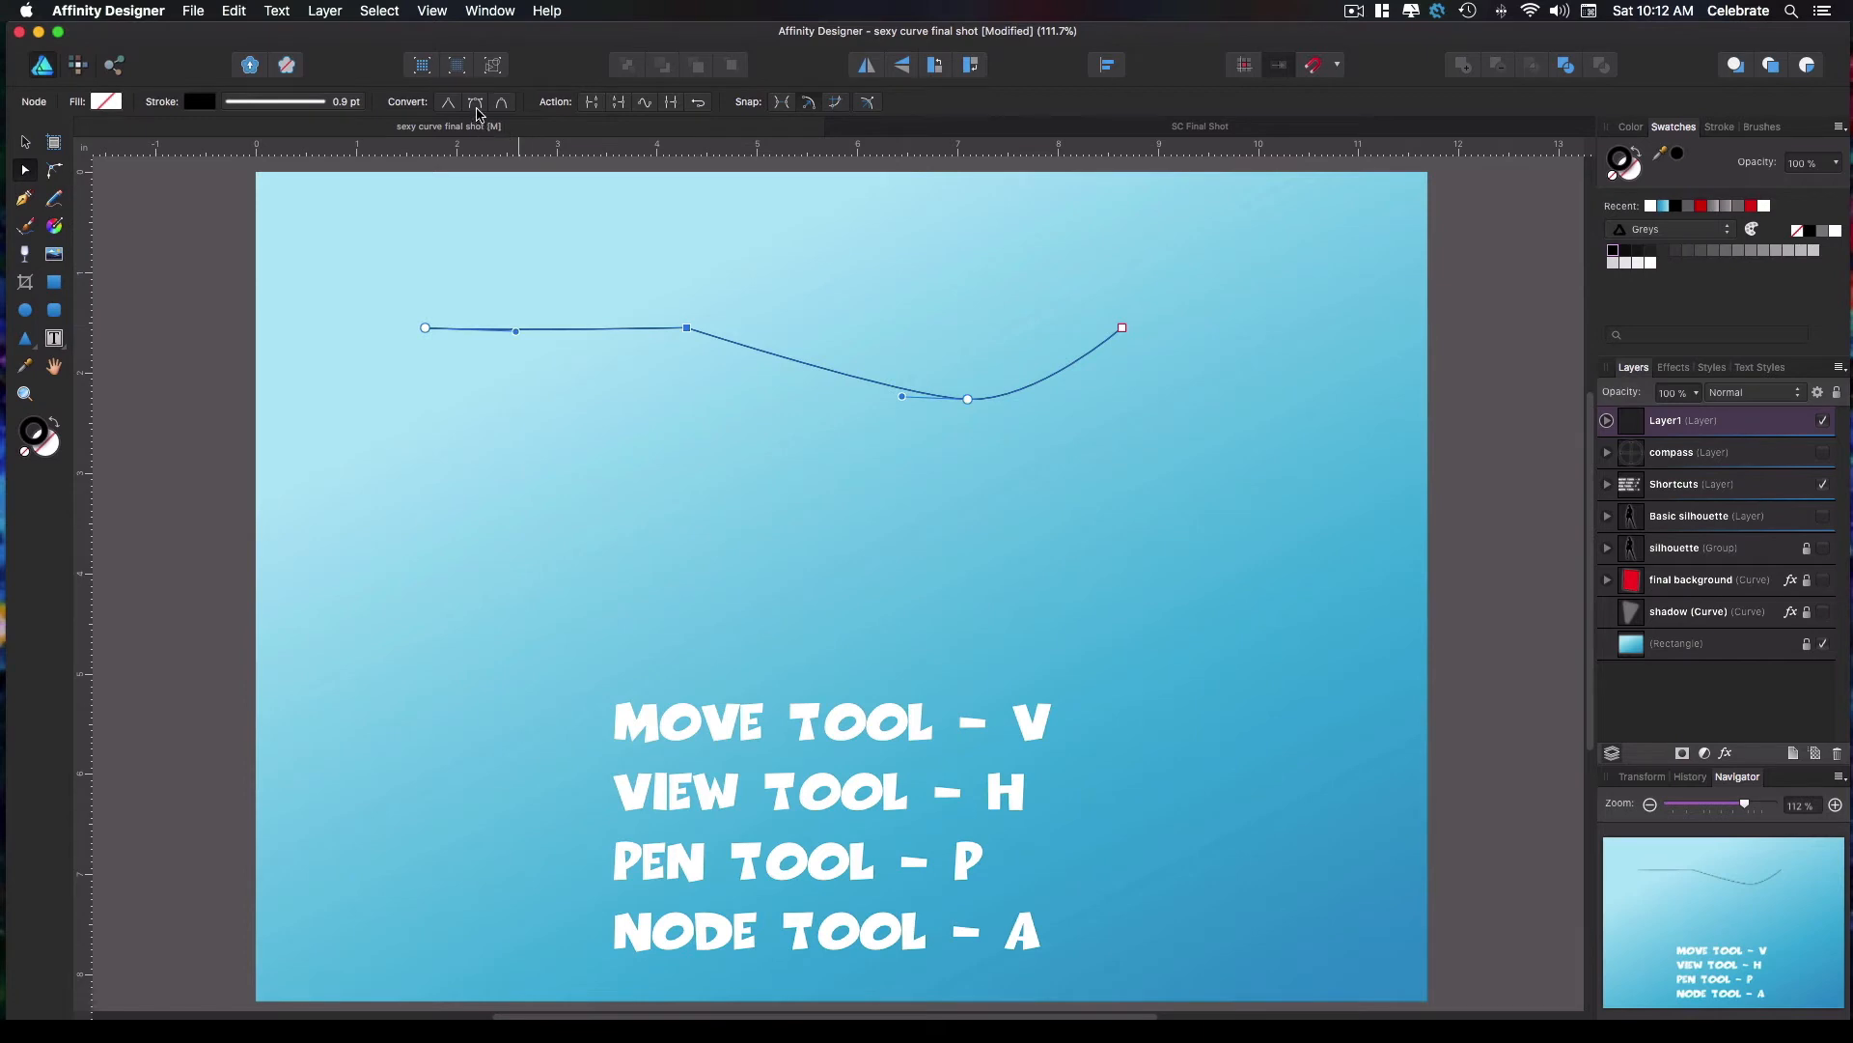
Convert the curve's second node to smooth, then move it and its handles so the line bends down steeply
click(476, 104)
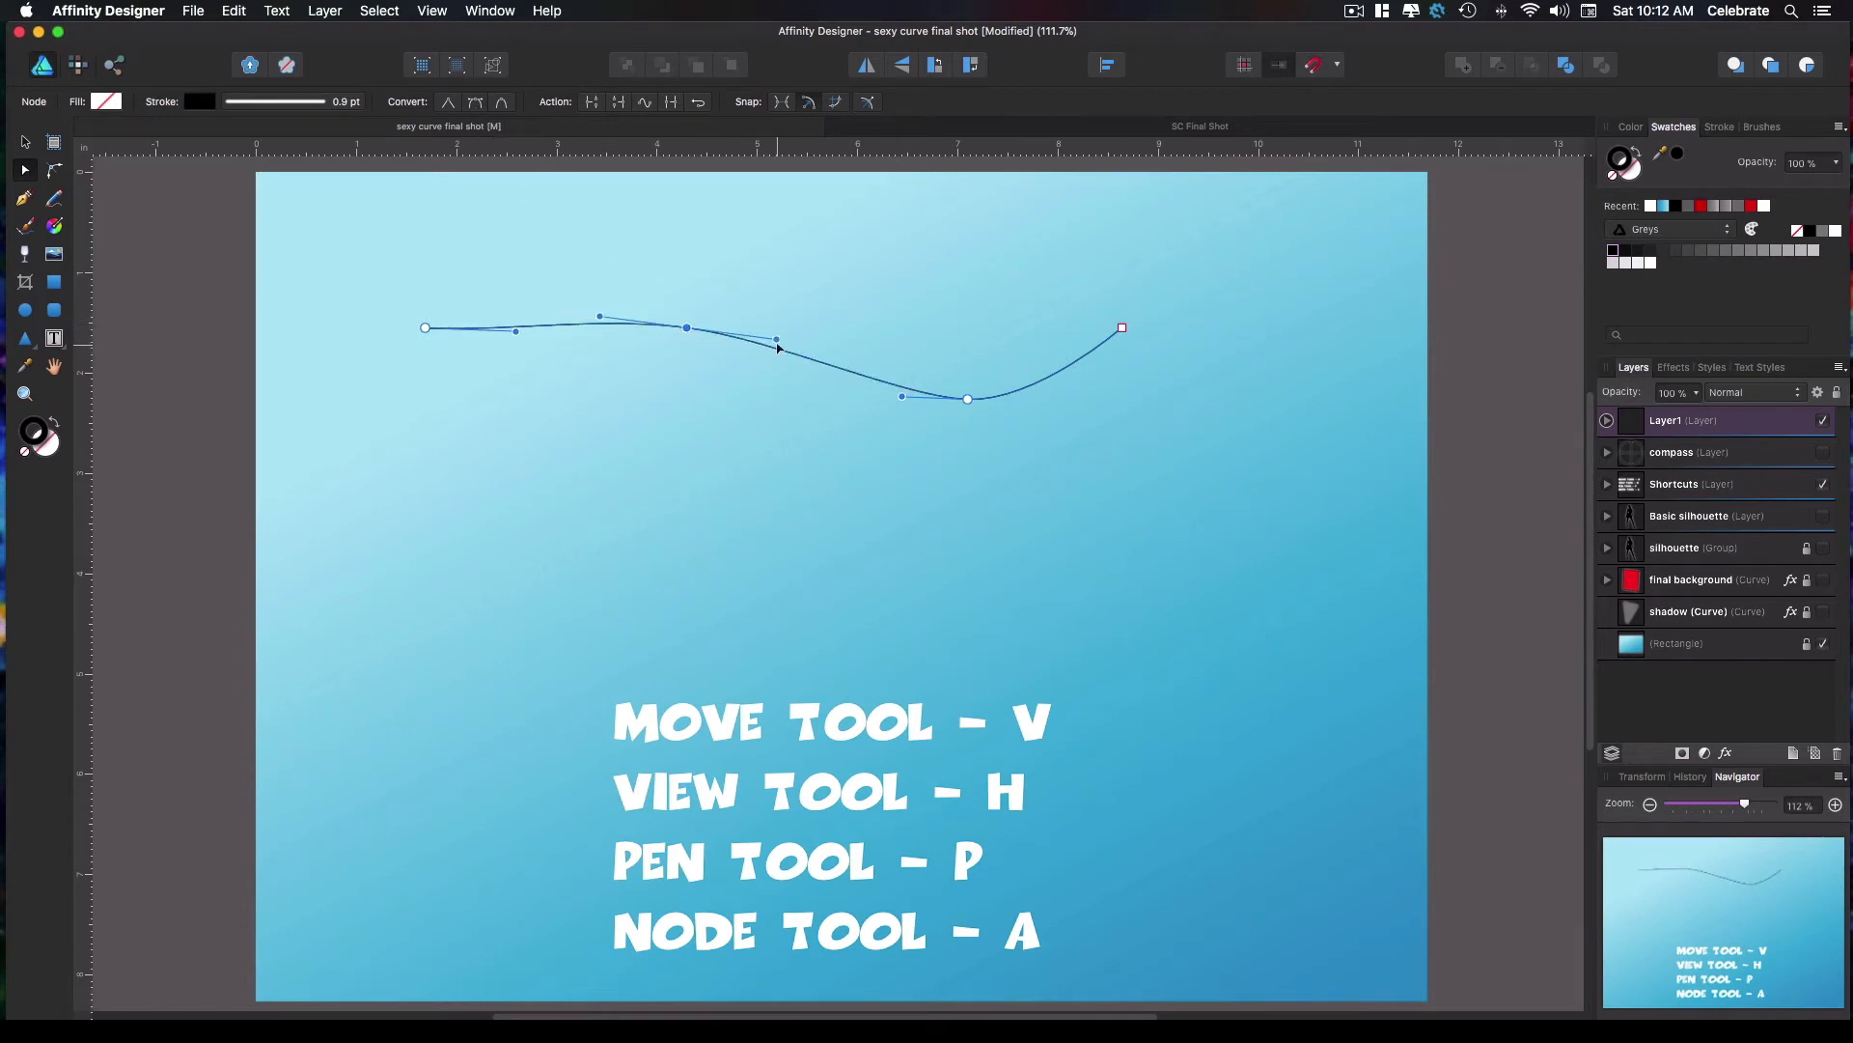
drag(776, 341, 688, 388)
drag(645, 305, 672, 299)
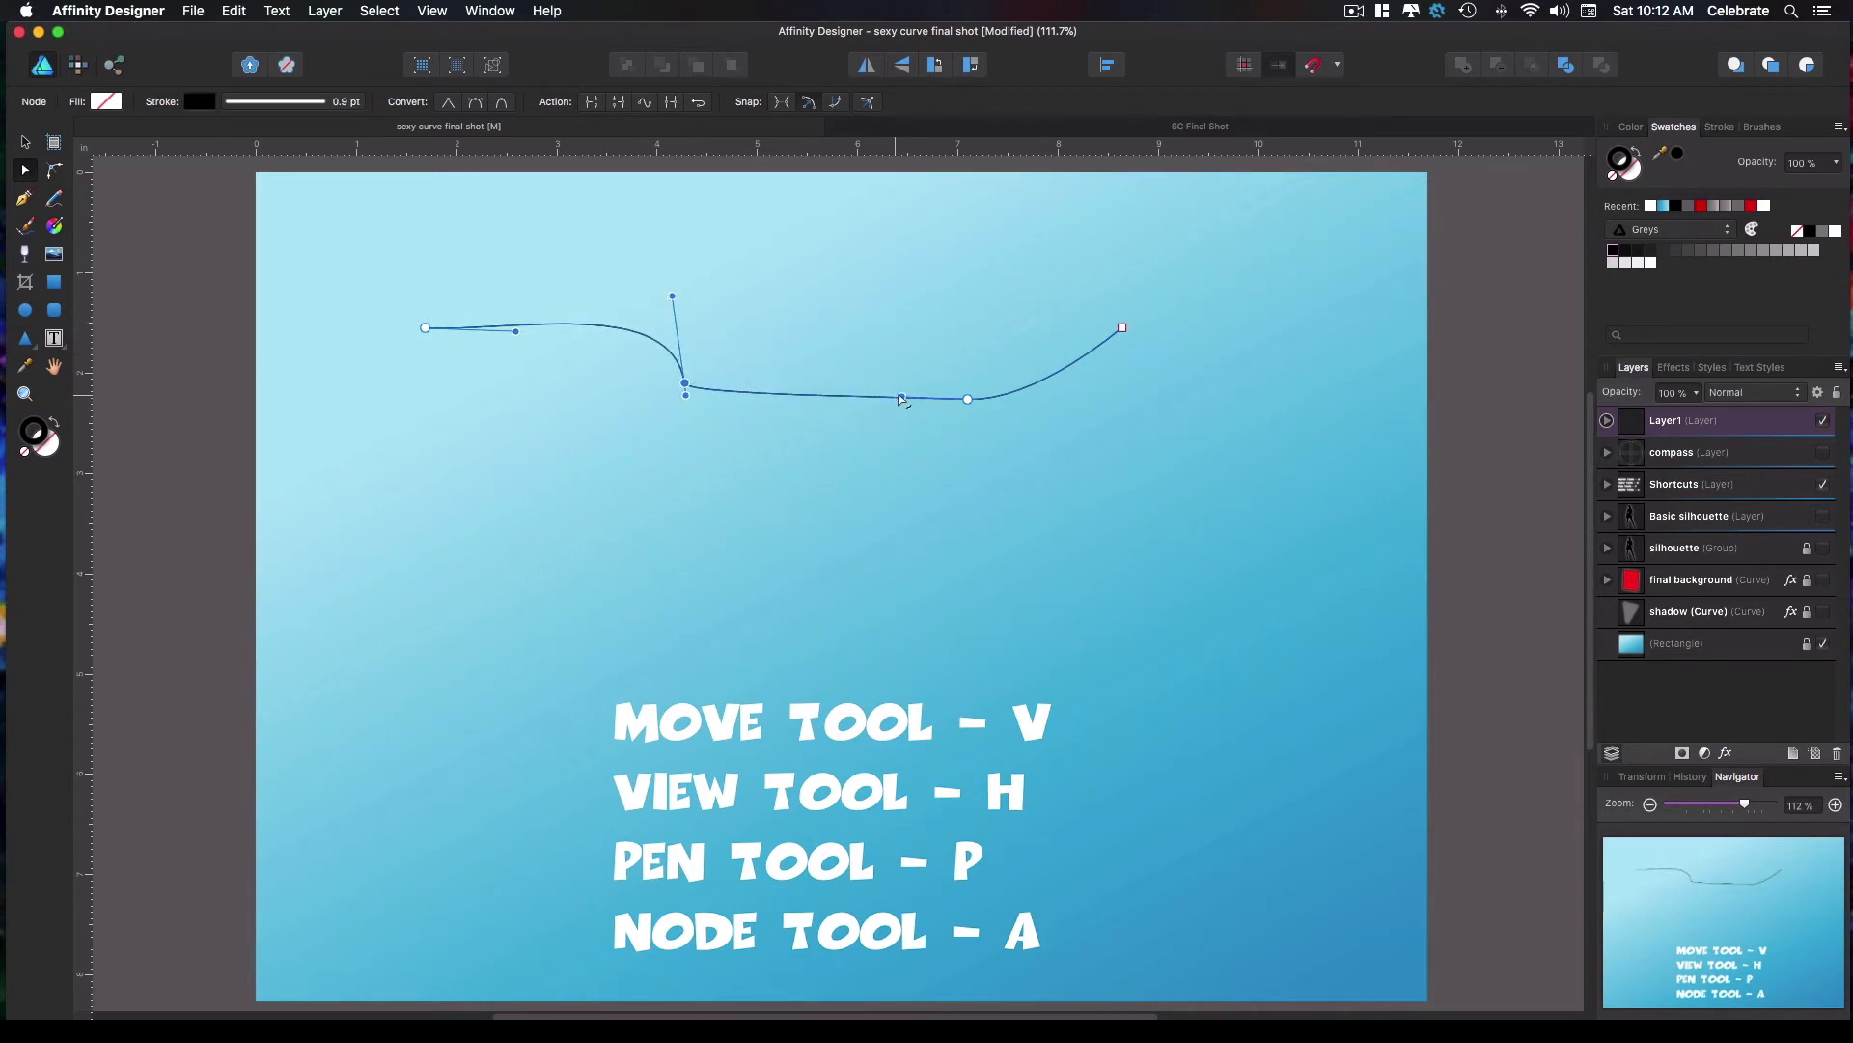
Tilt the handles of the third node and adjust the second node's outgoing handle to reshape the segment between them
click(968, 399)
drag(1036, 401, 1008, 423)
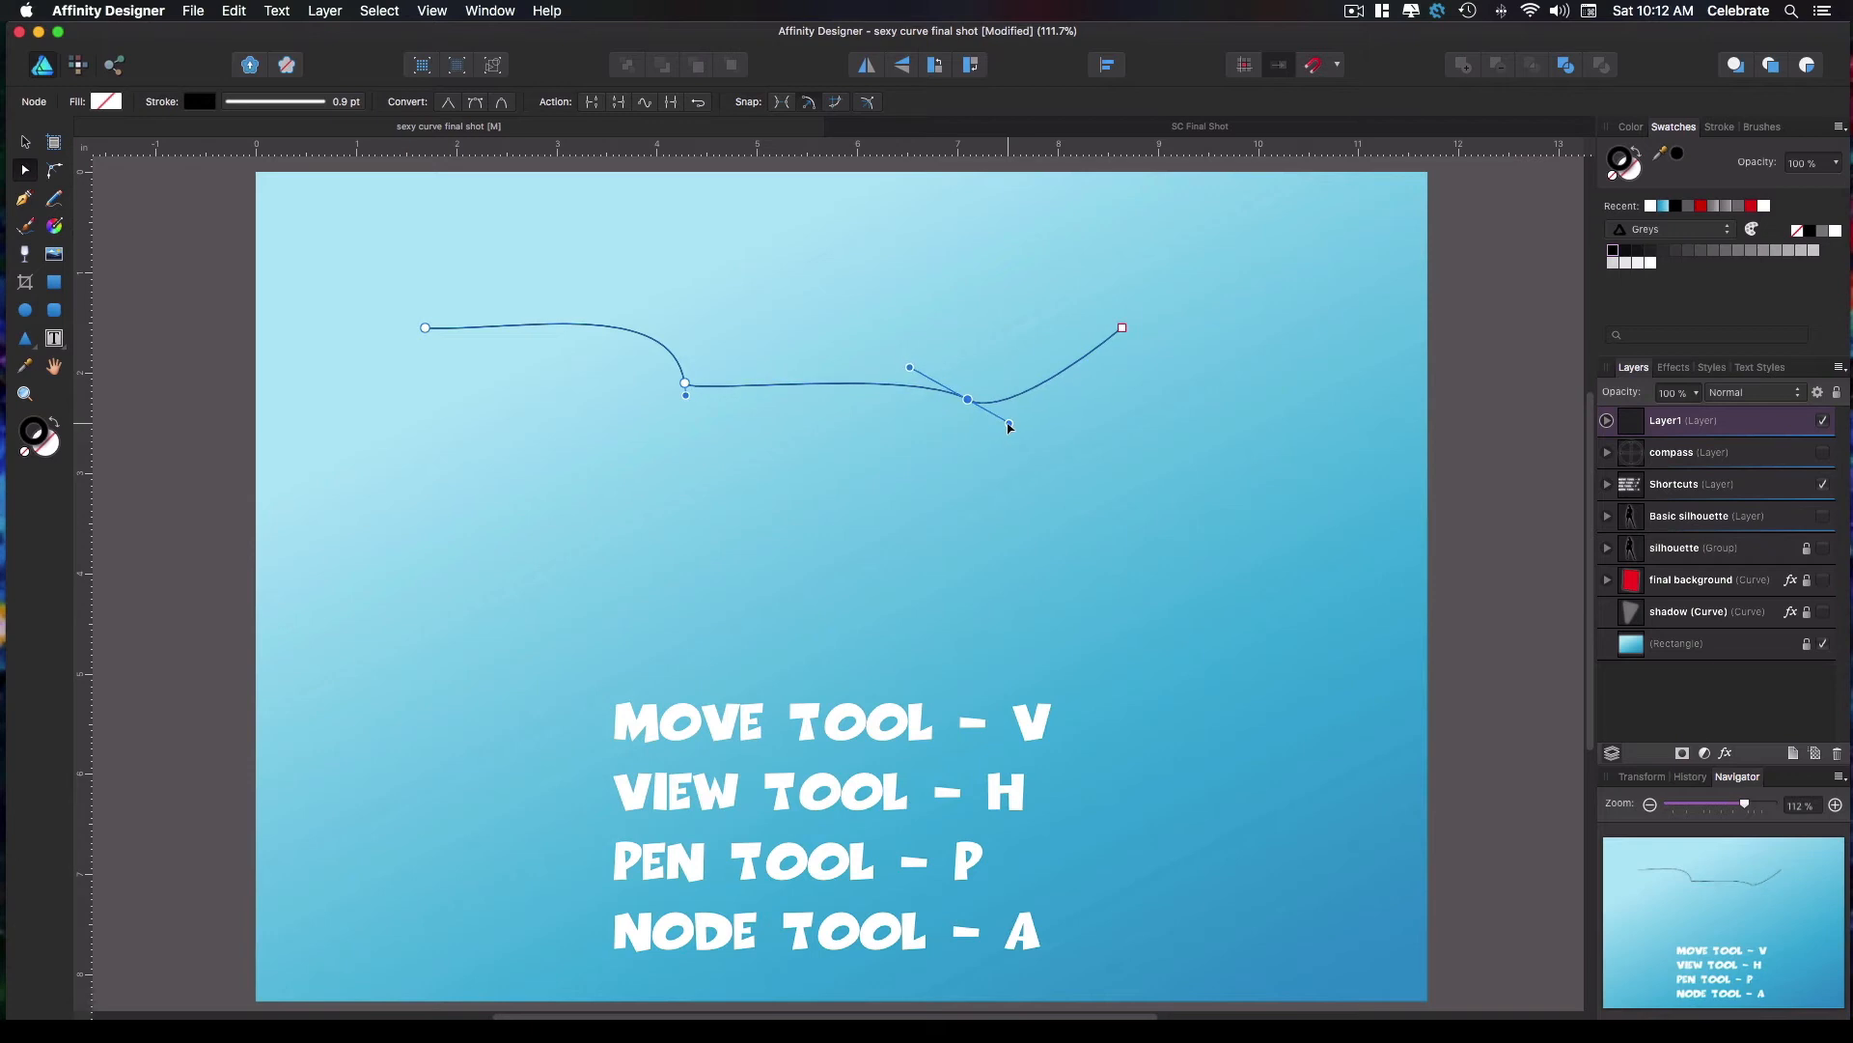
drag(910, 368, 927, 371)
drag(686, 395, 694, 418)
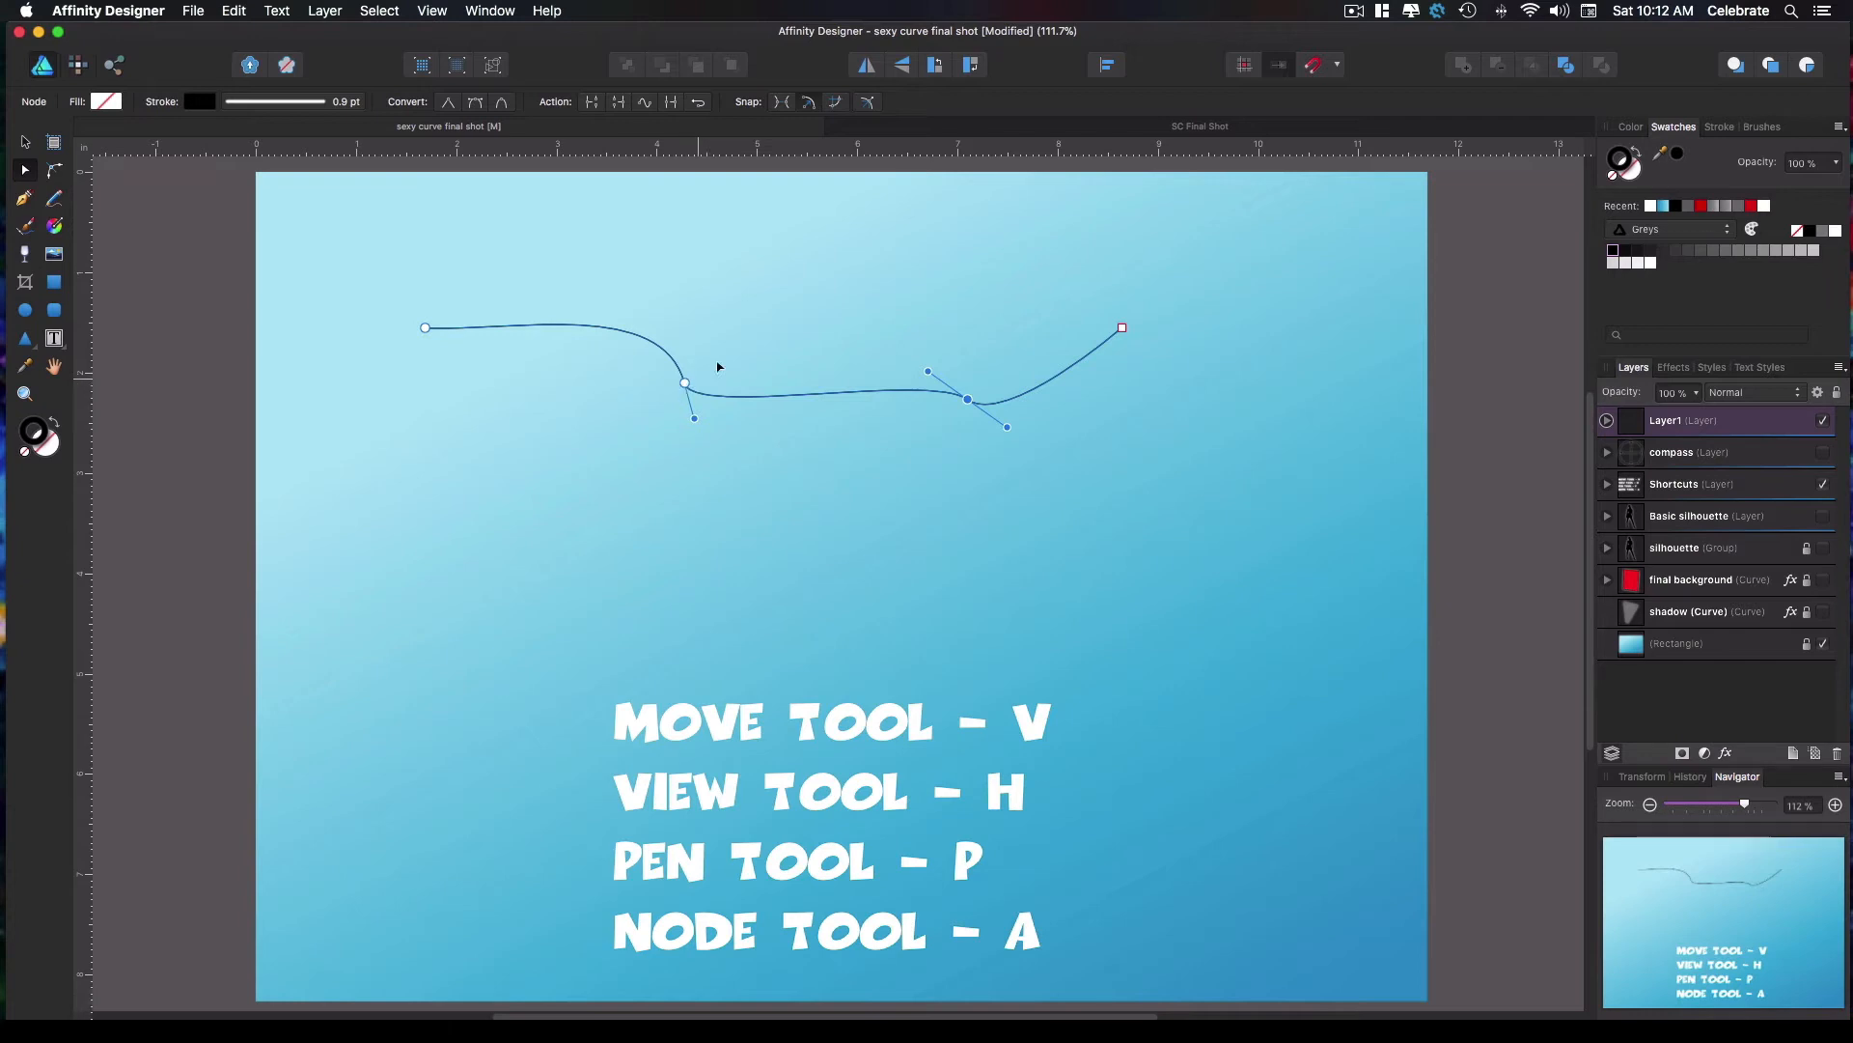
Deepen the curve's waves by lengthening the middle nodes' handles and repositioning both middle nodes and the right endpoint
drag(684, 382, 796, 557)
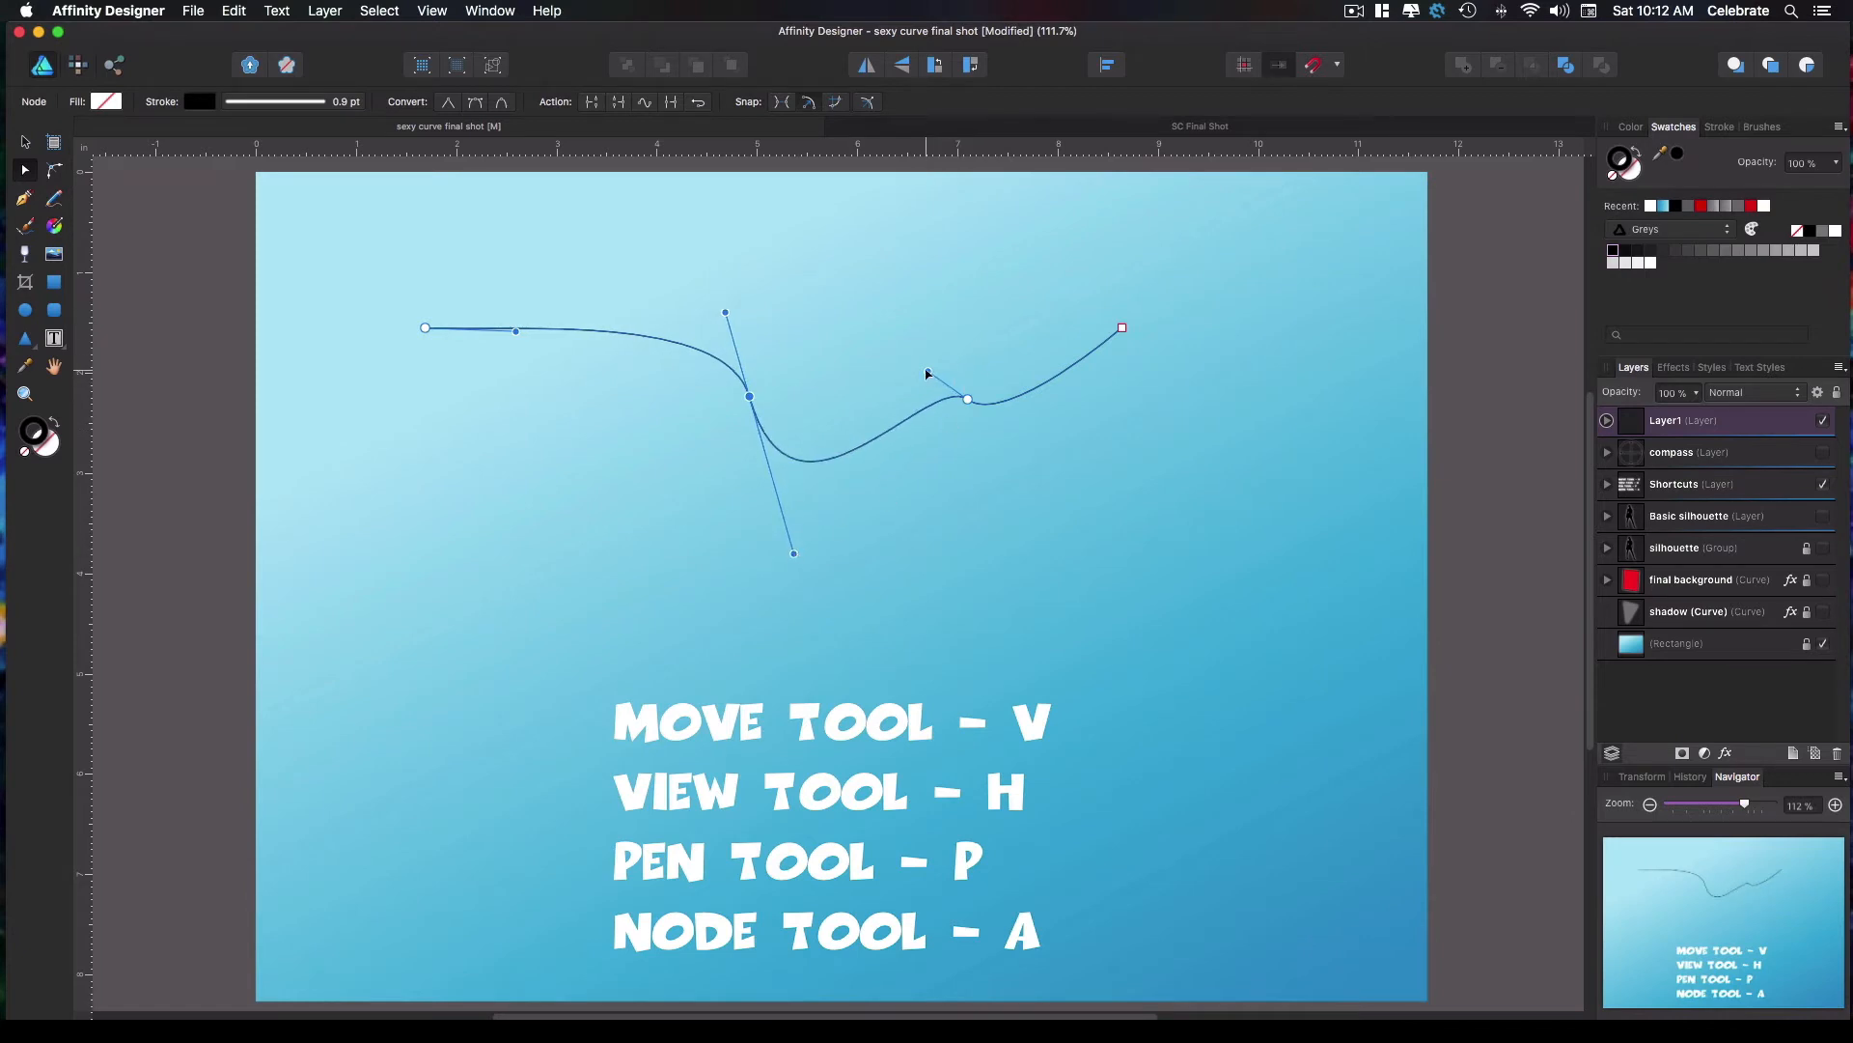
drag(928, 371, 848, 220)
drag(752, 400, 692, 389)
drag(968, 399, 1026, 431)
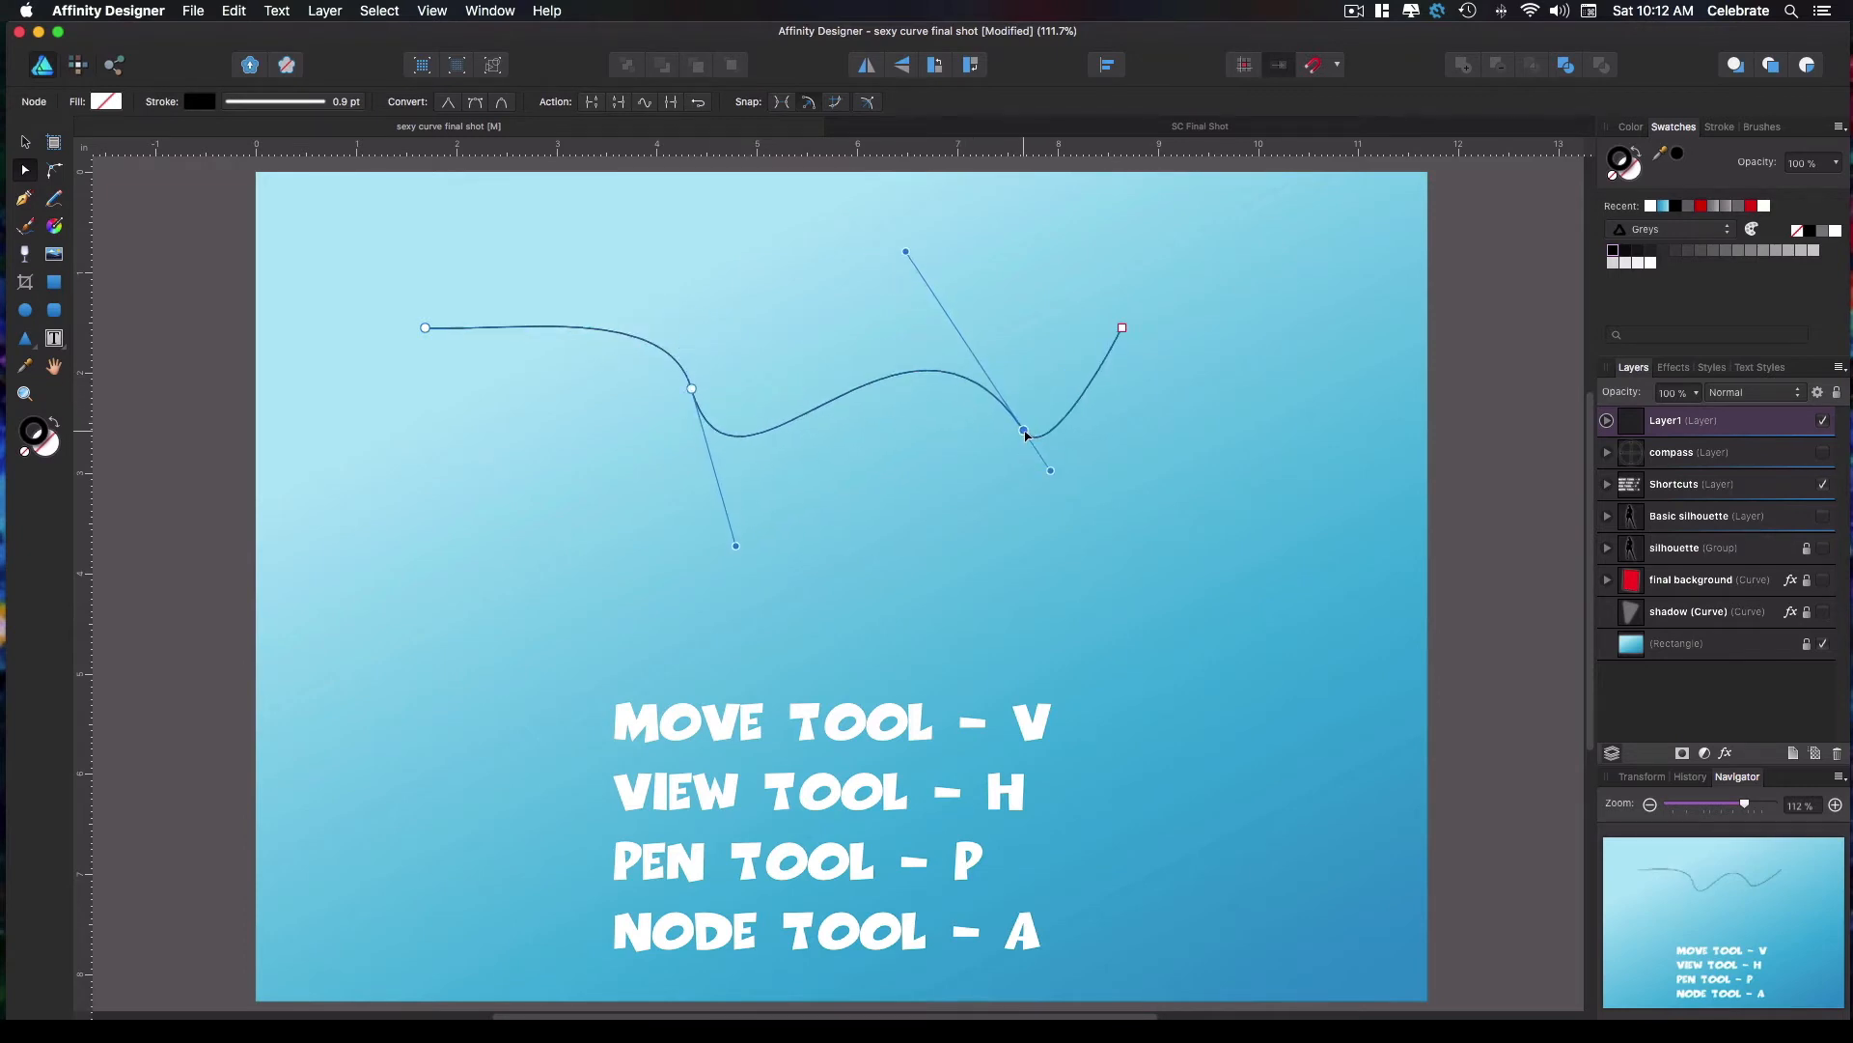
drag(1124, 330, 1194, 333)
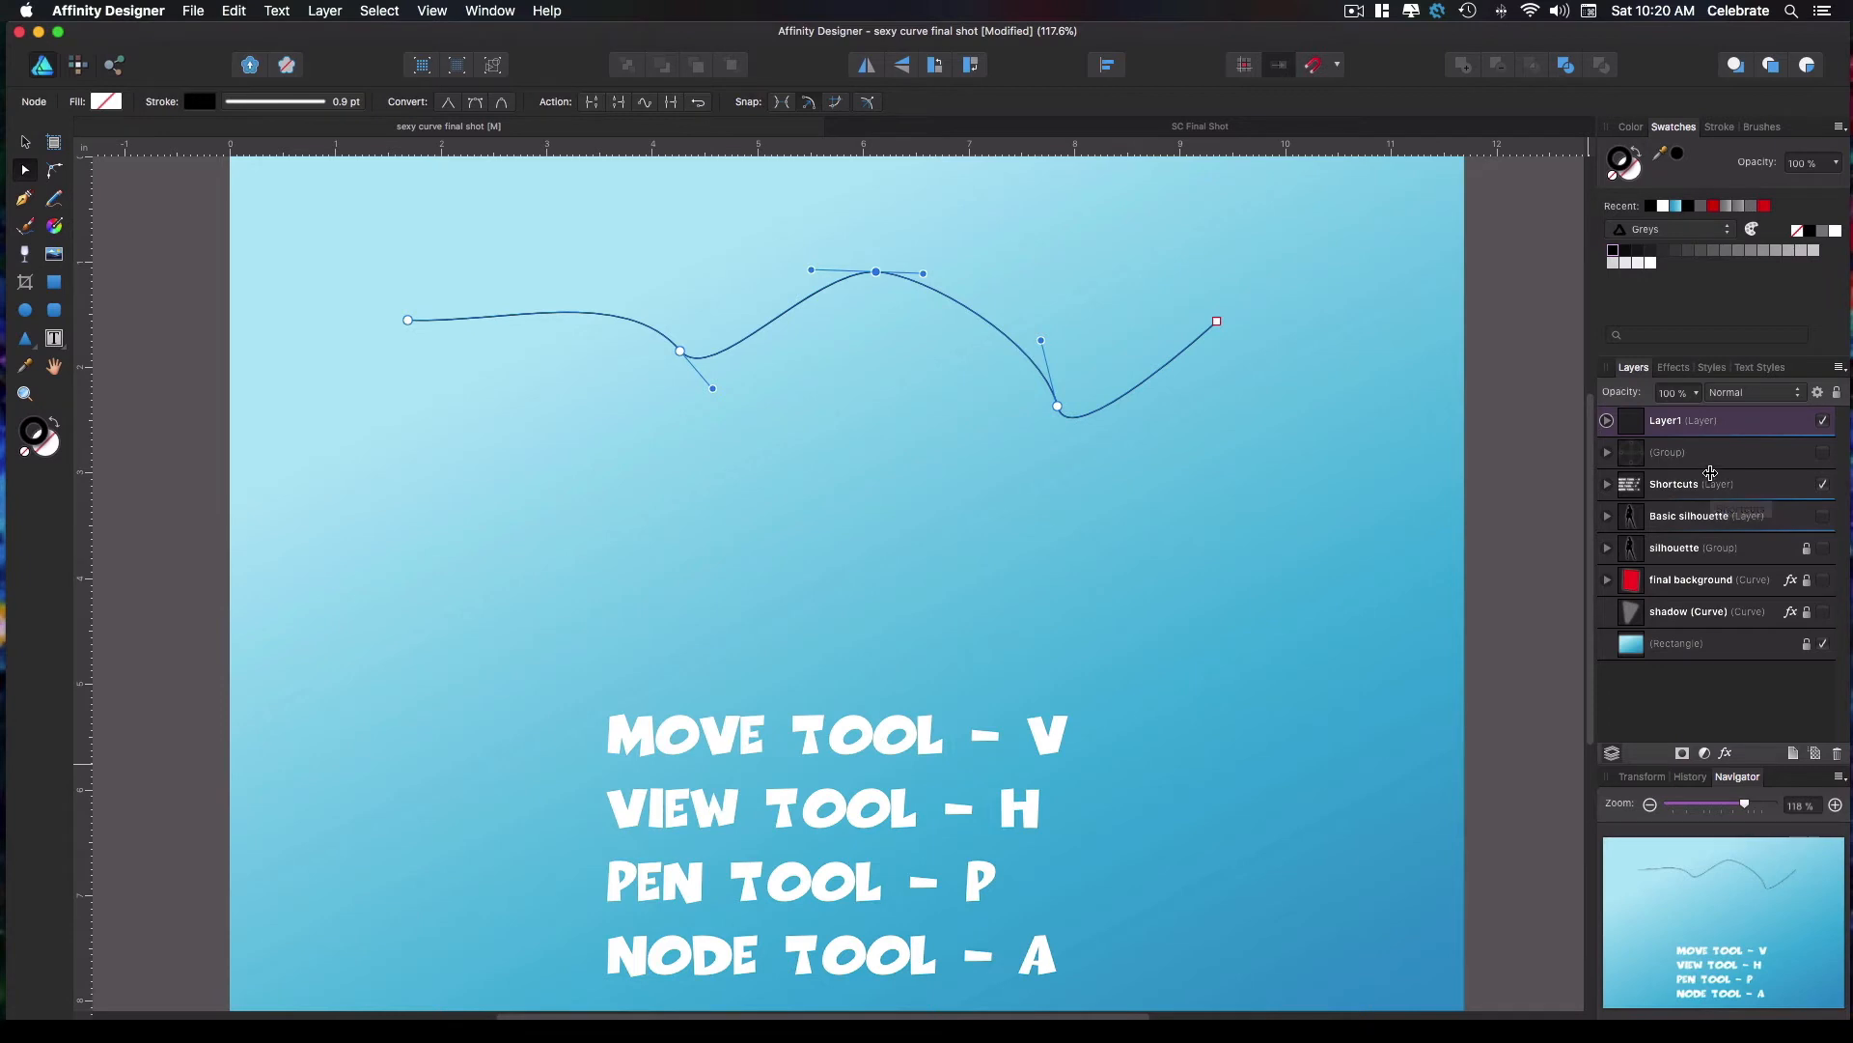
Show the compass group and deselect the curve
click(1823, 451)
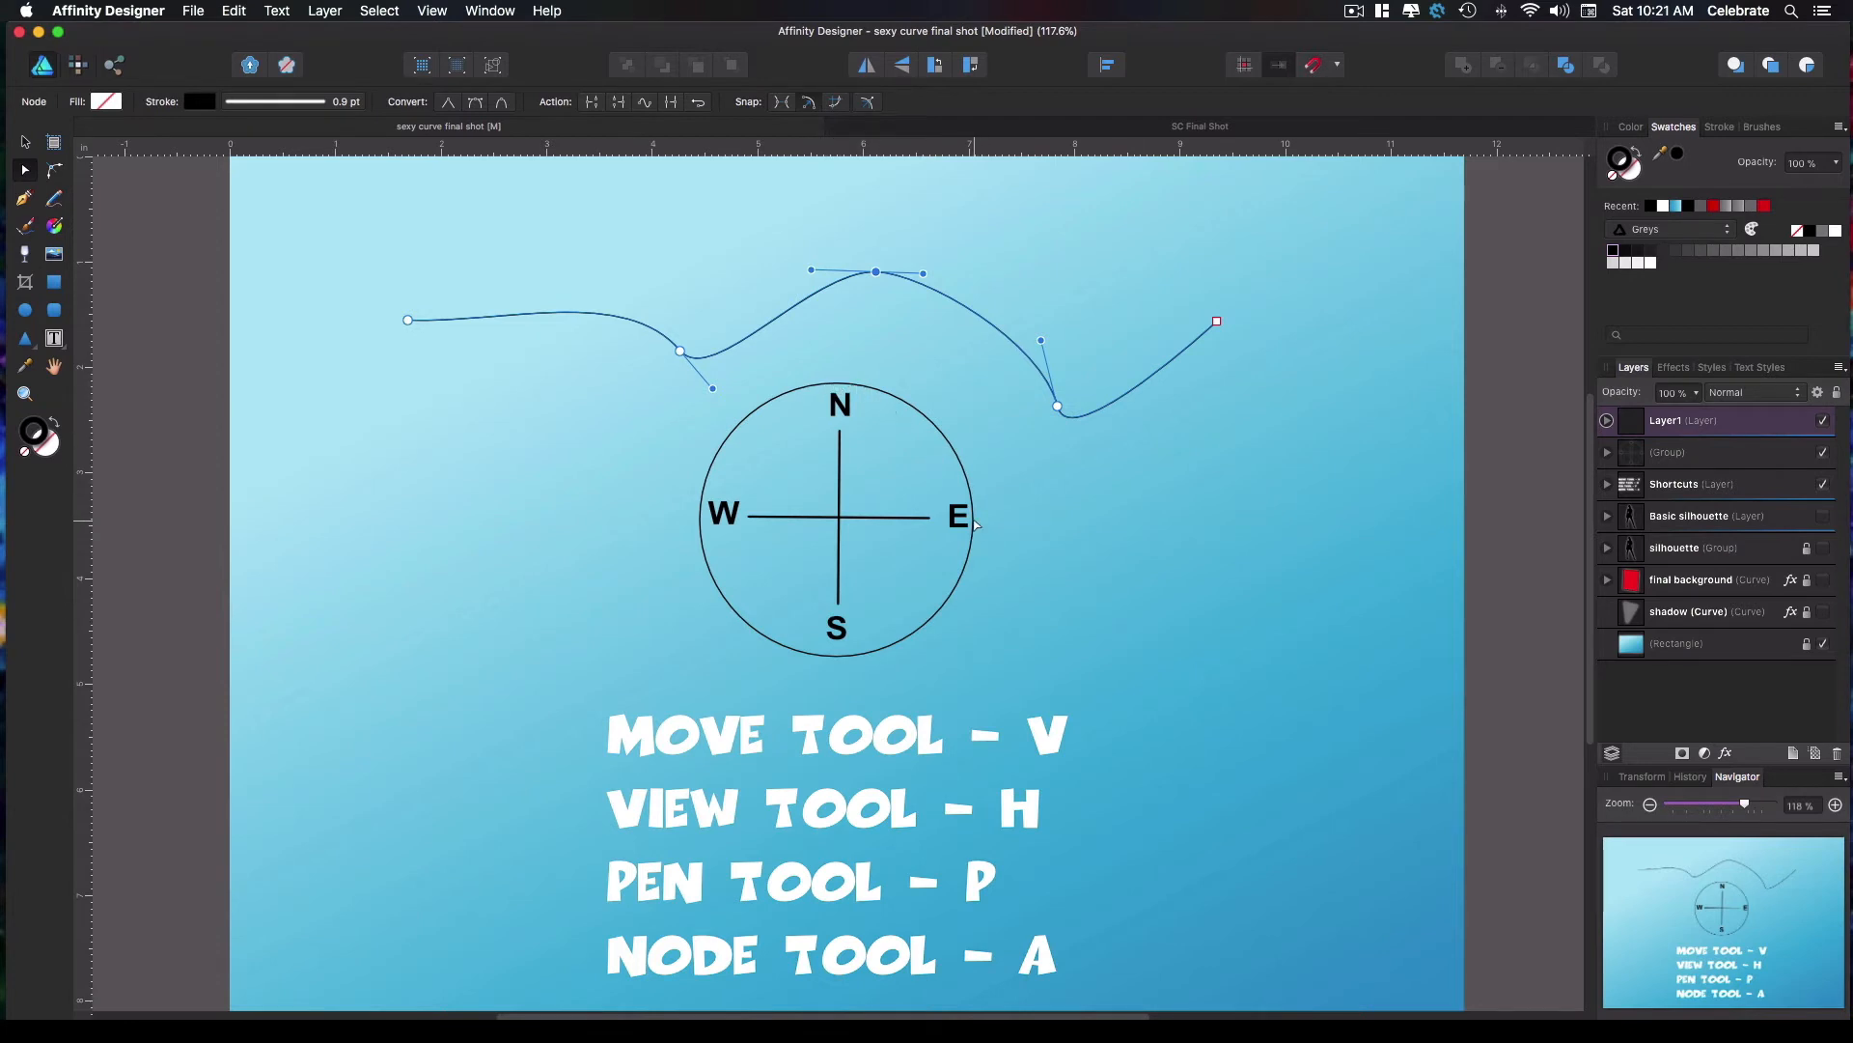
key(super+d)
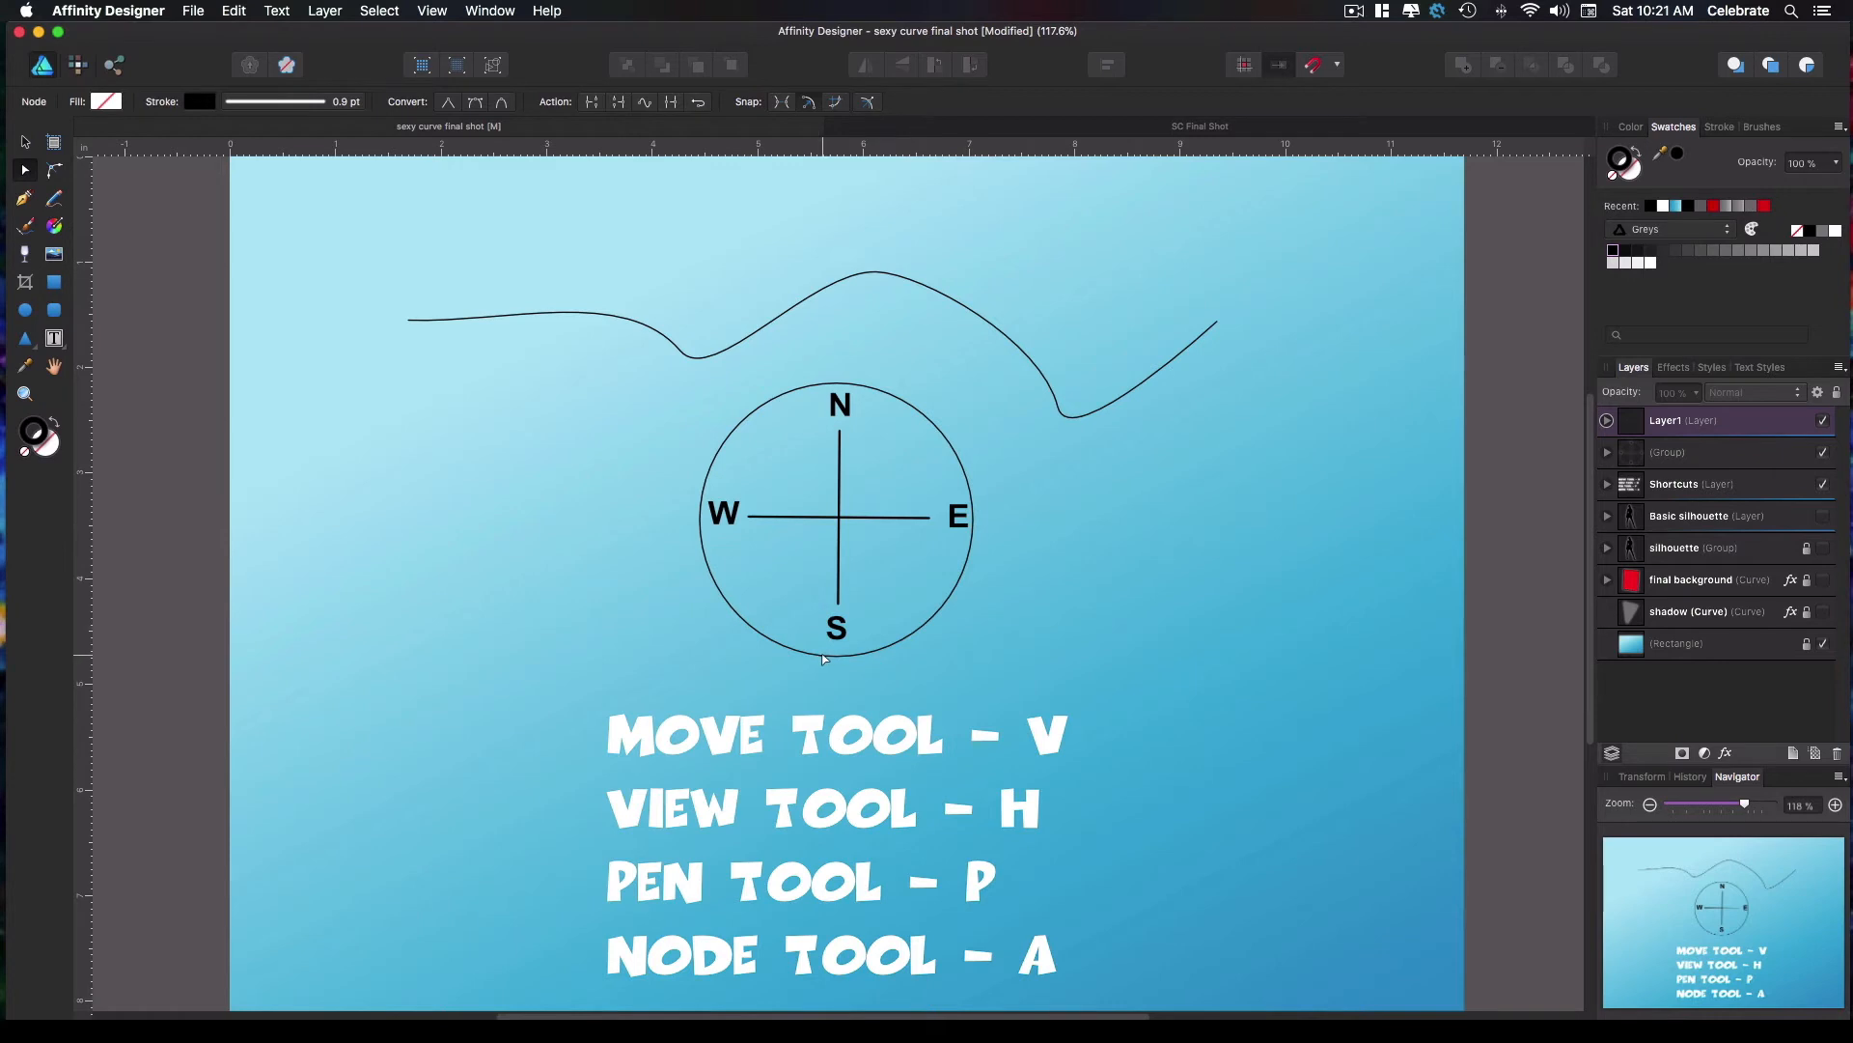
Add a node to the curve just right of the central peak, delete it, and select the peak node
click(869, 278)
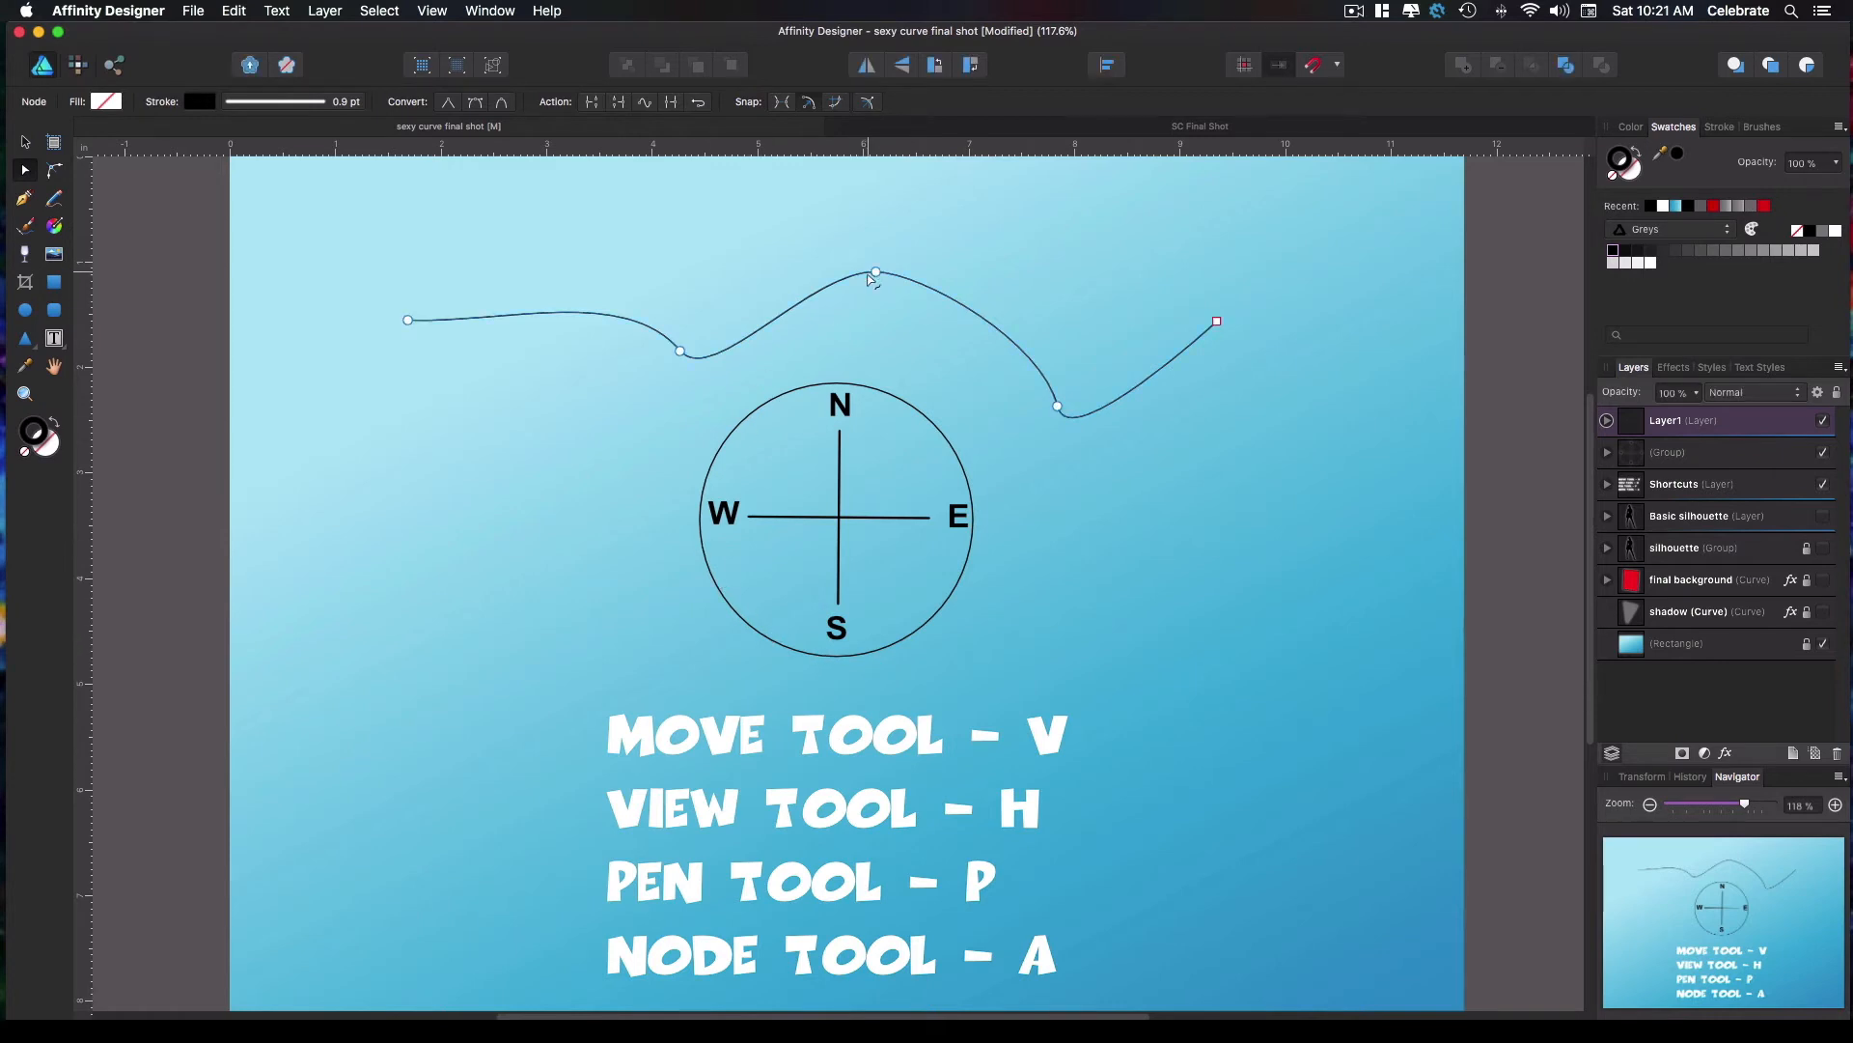
click(945, 296)
key(Delete)
click(875, 273)
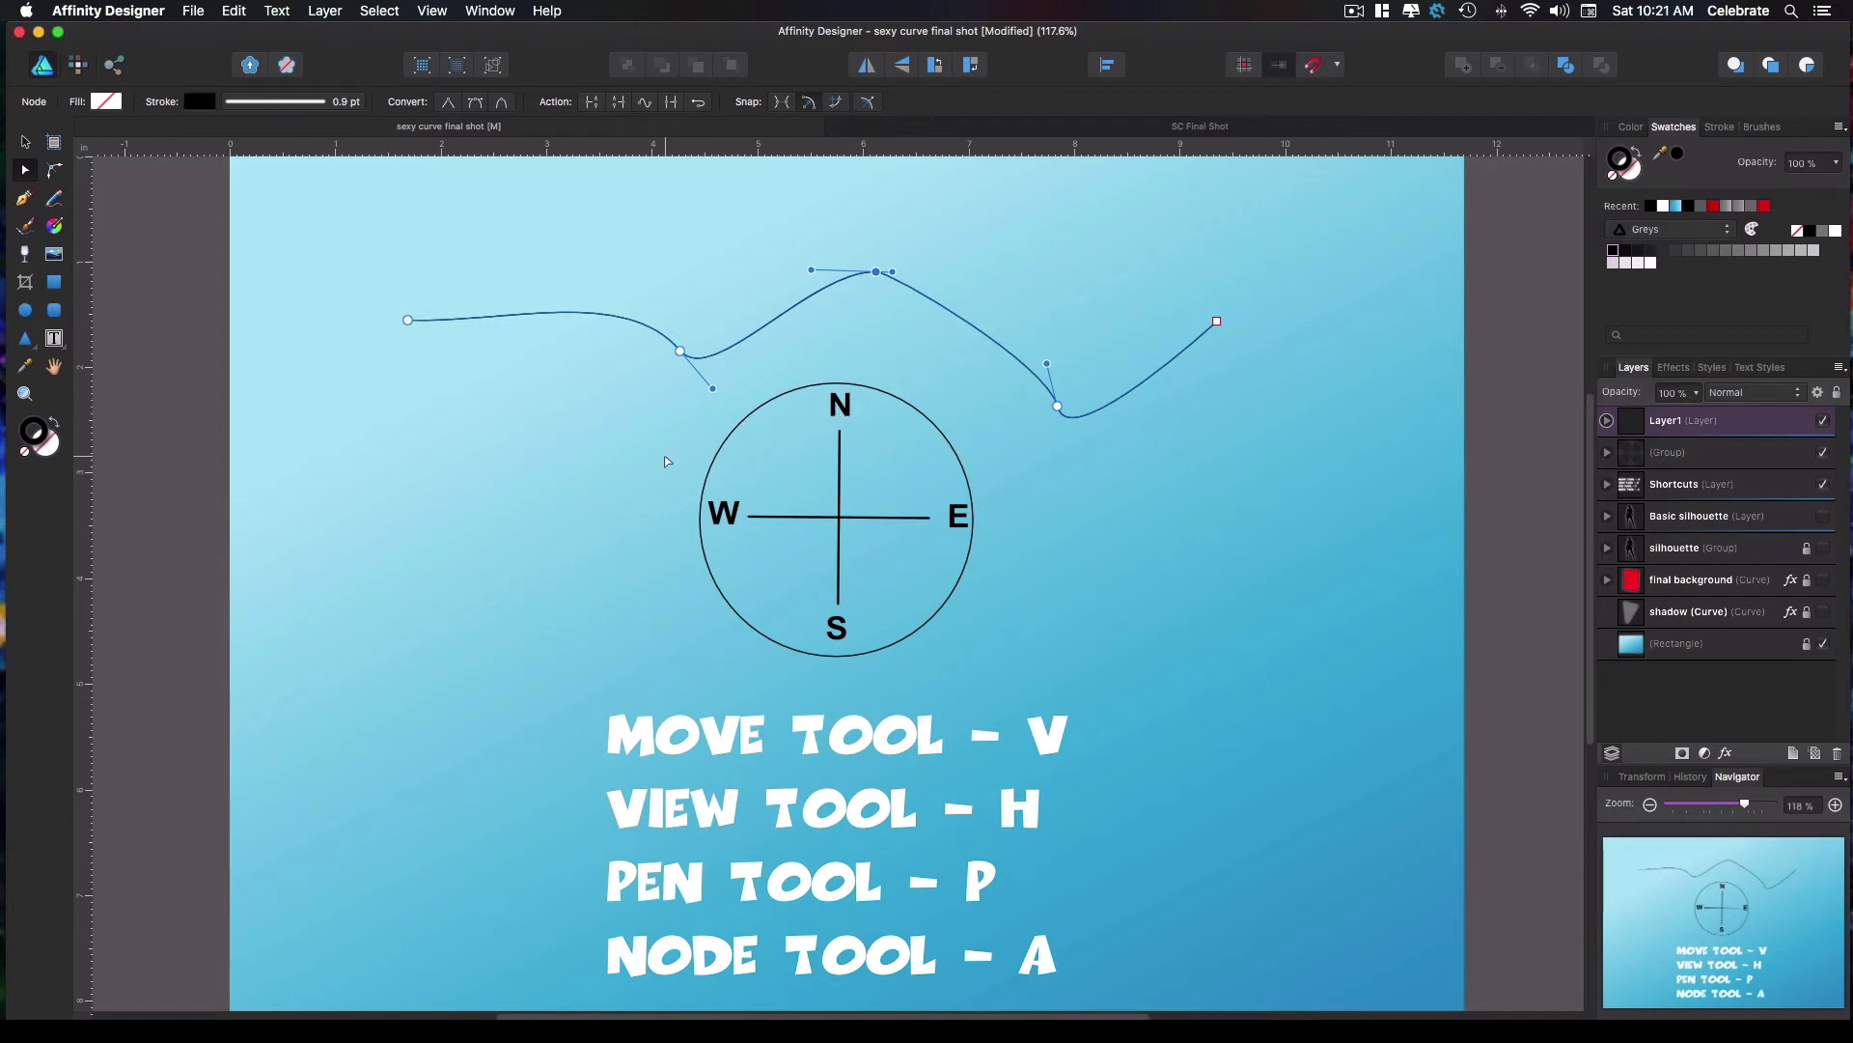
Shrink the compass group and place it directly beneath the curve's central peak
key(v)
click(706, 509)
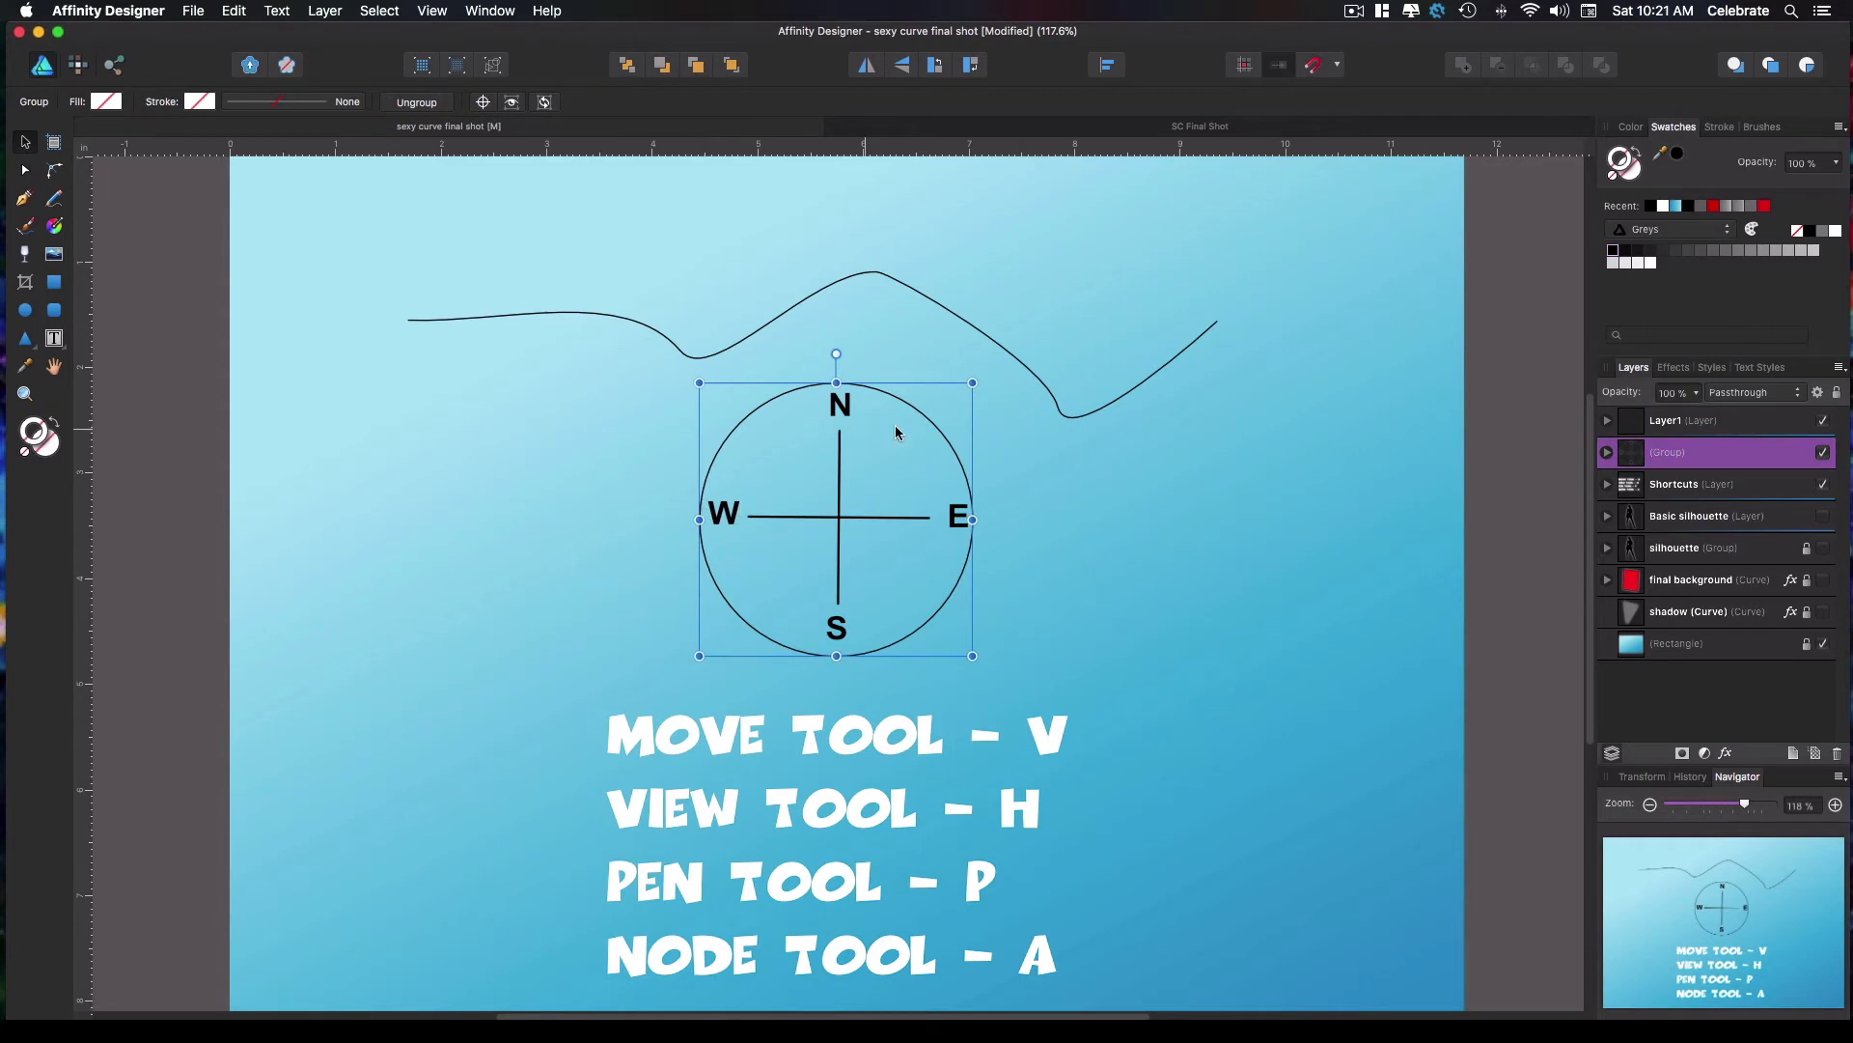
drag(700, 655, 875, 326)
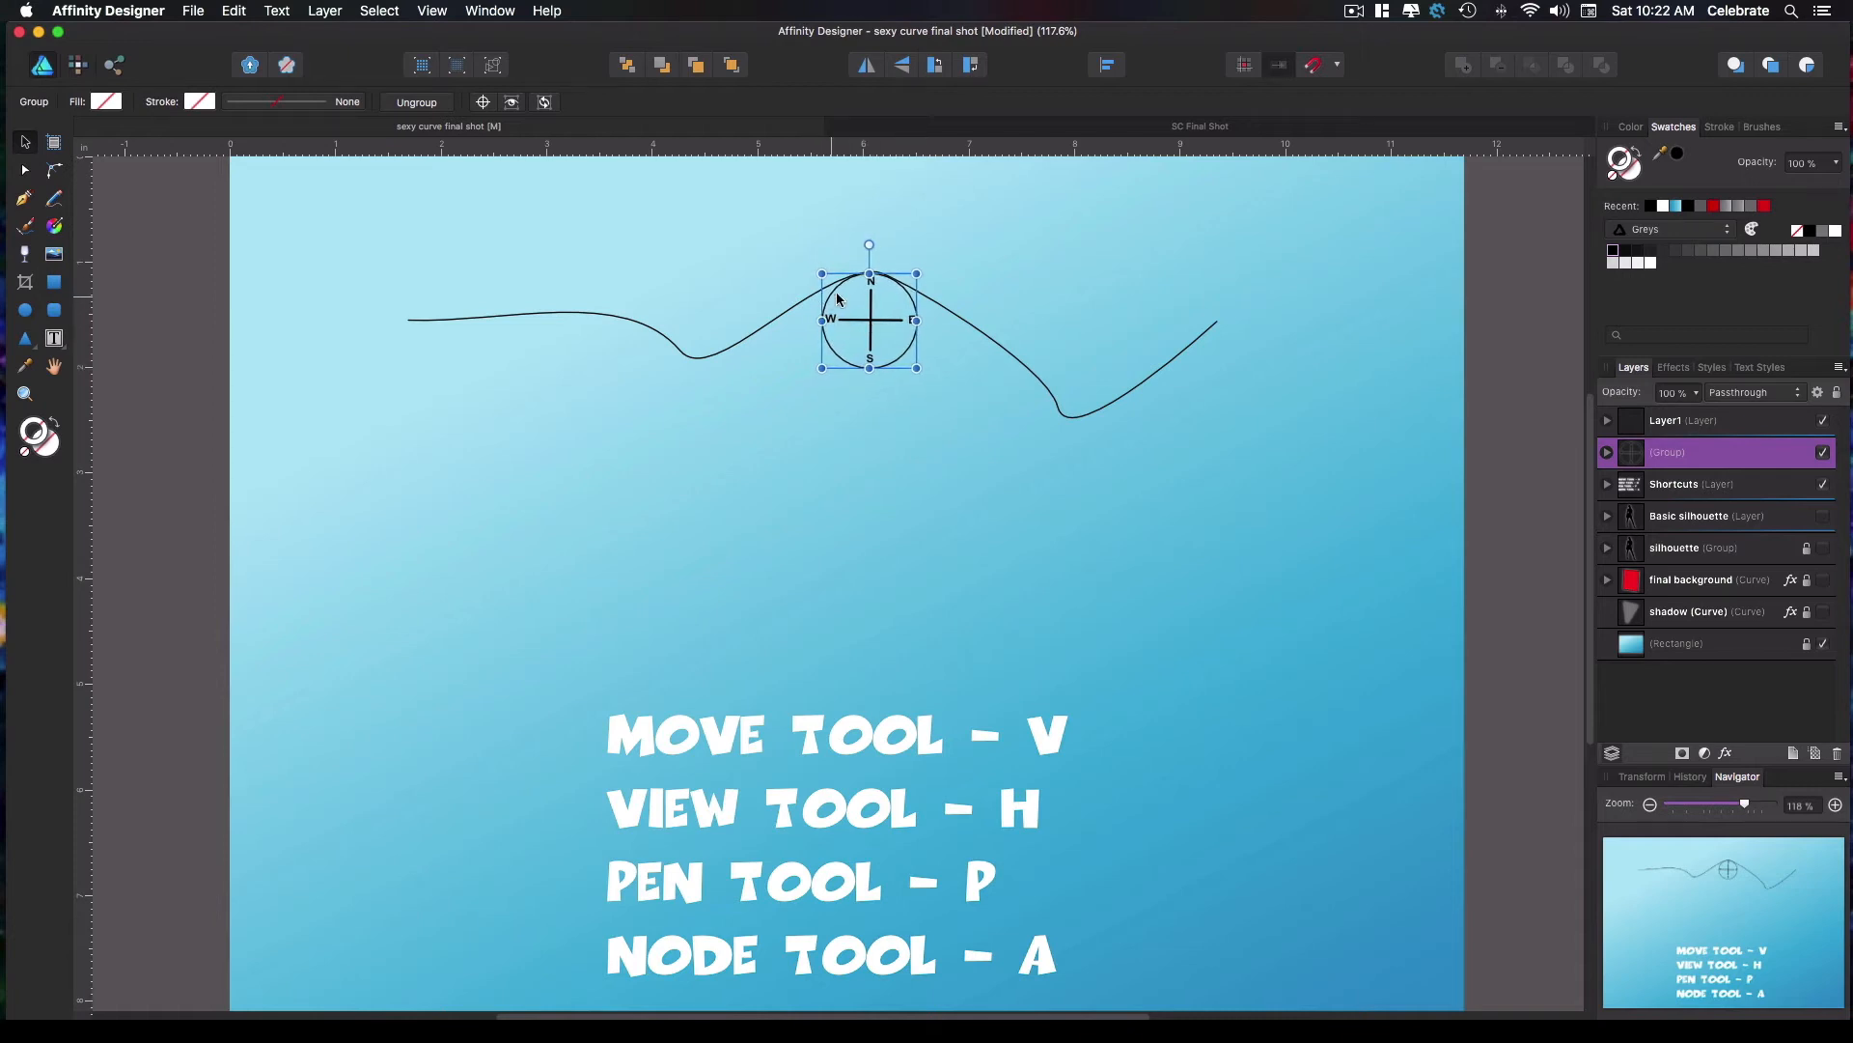
Move the curve's peak node onto the north point of the compass circle
key(a)
click(968, 327)
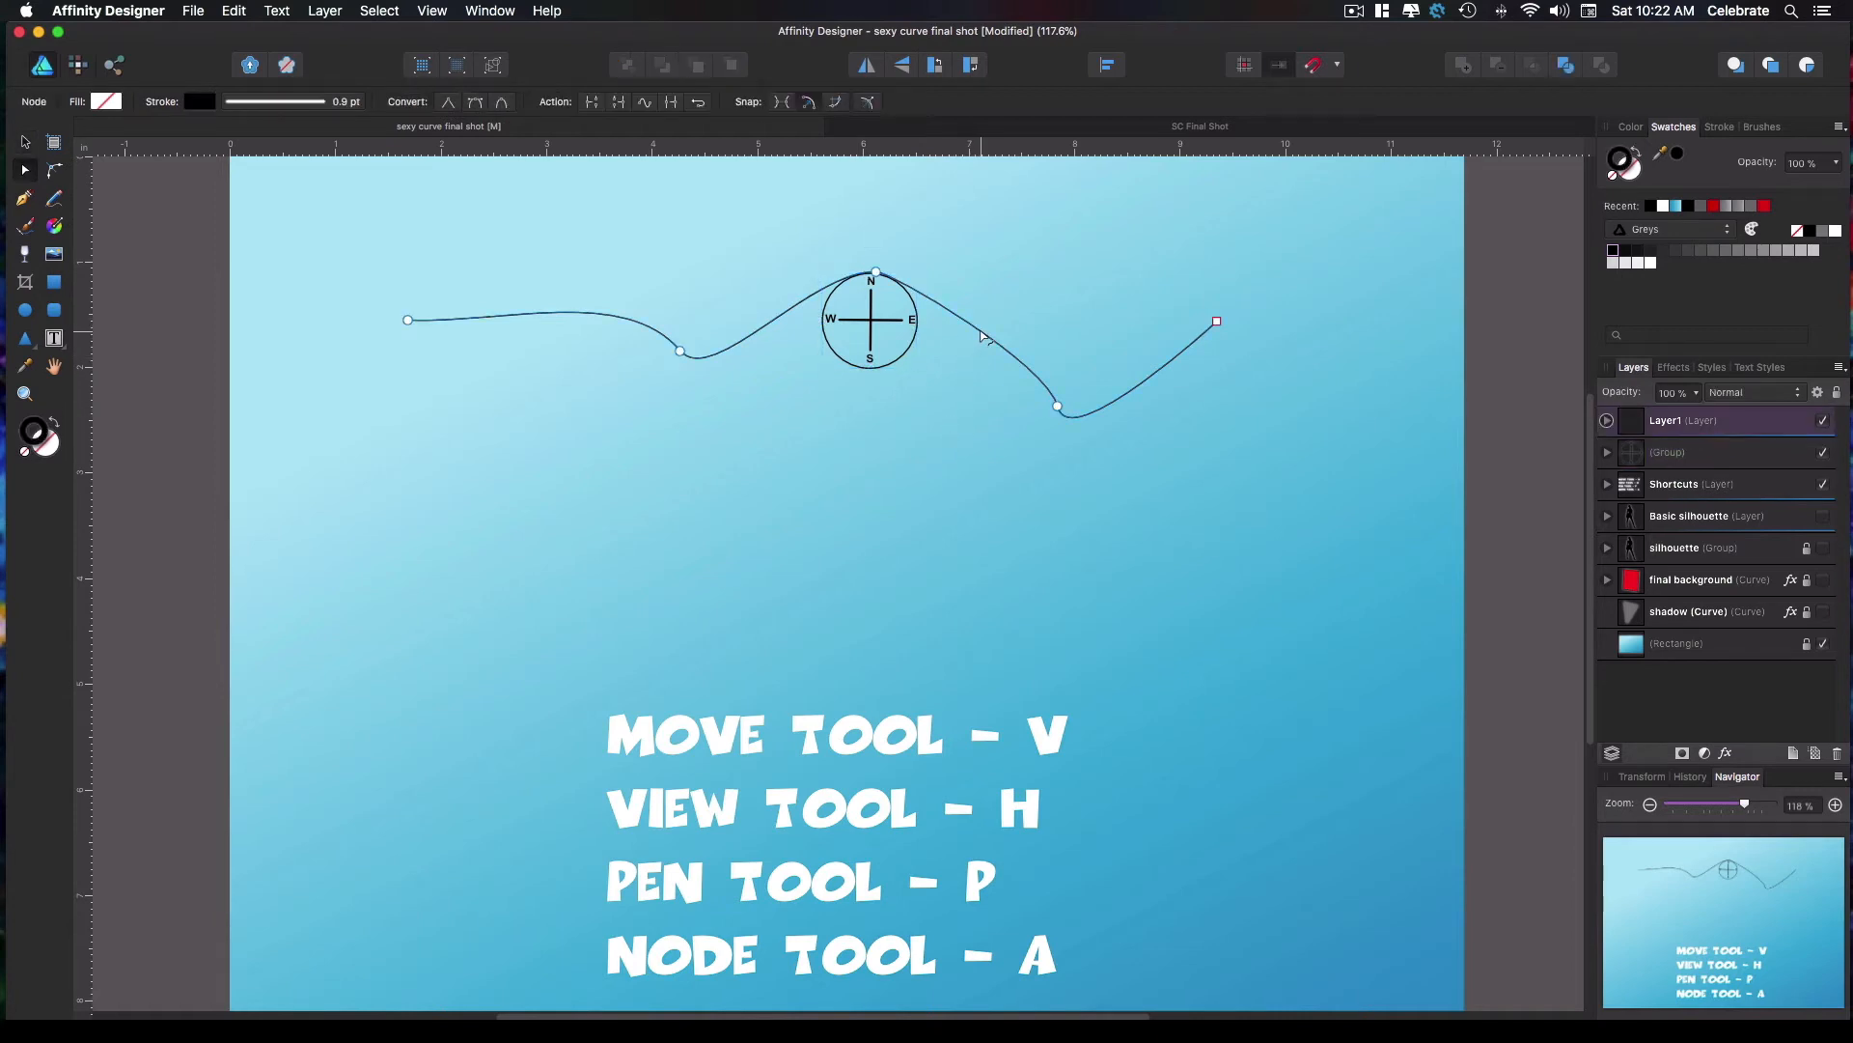
click(875, 272)
drag(876, 272, 871, 274)
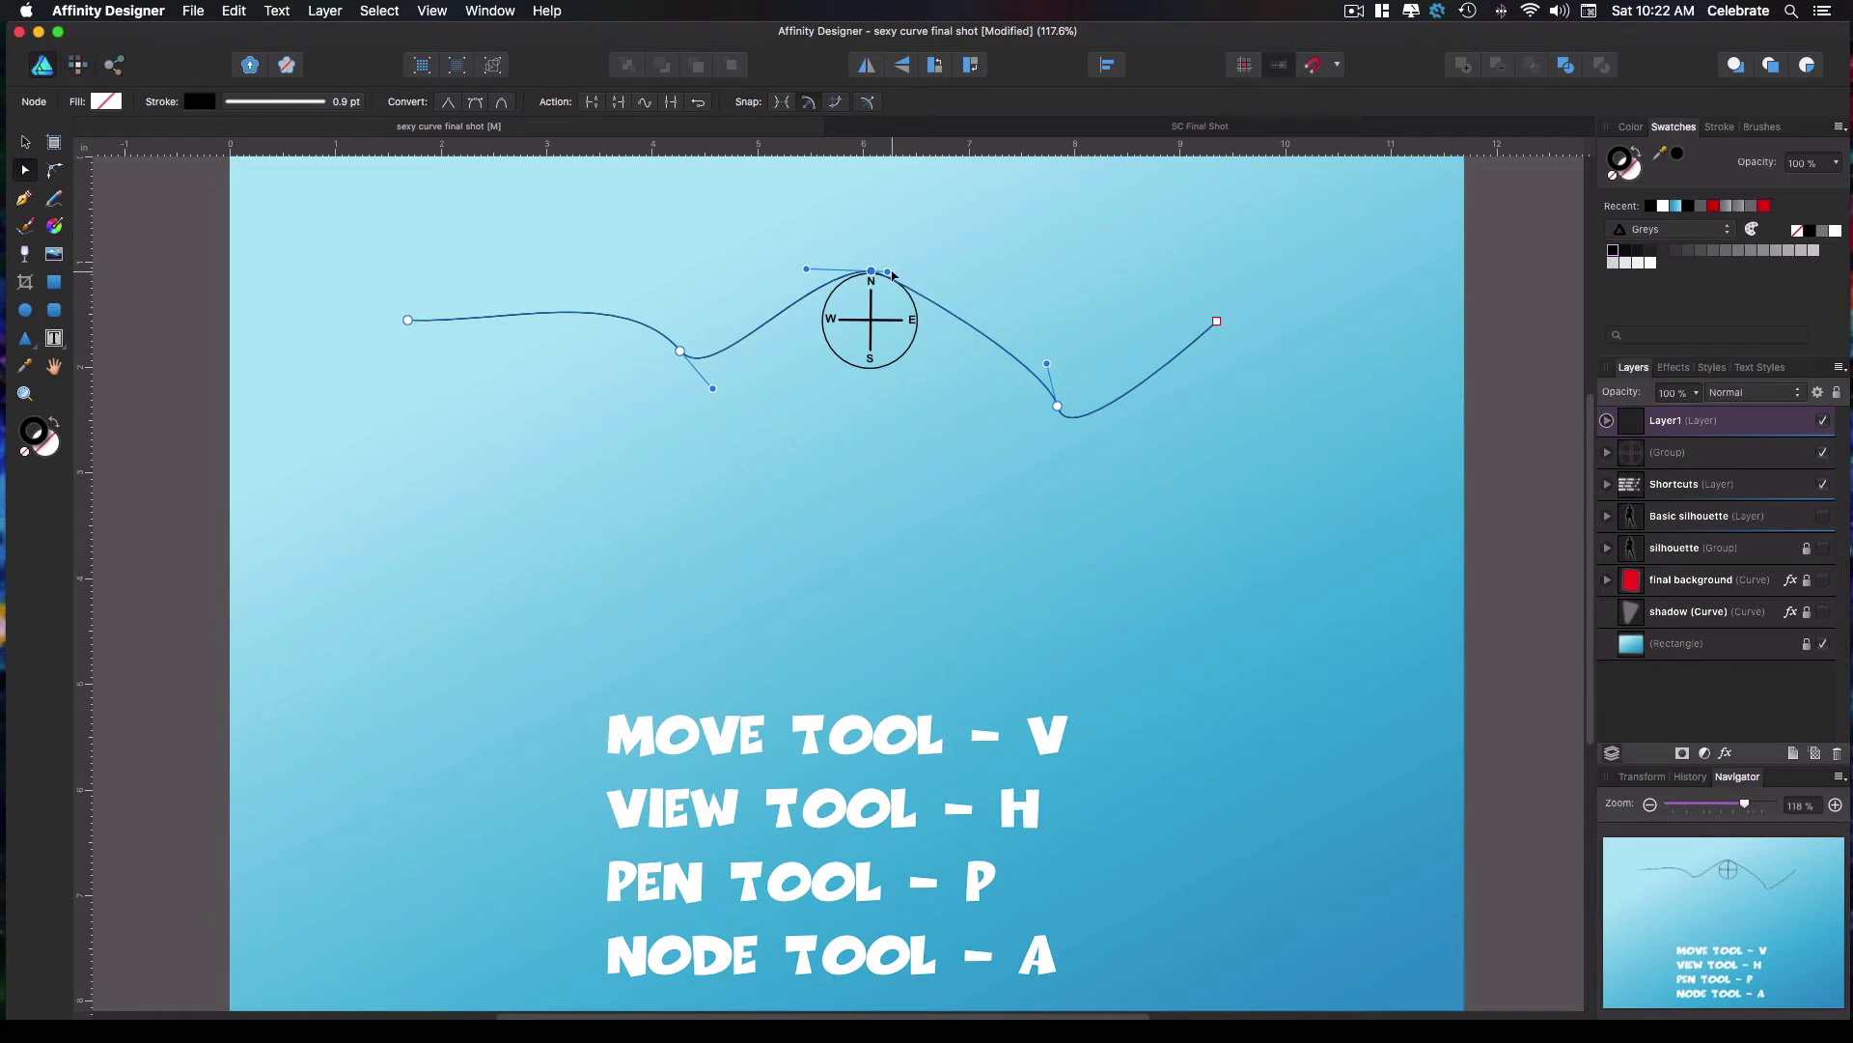
Lengthen the peak node's right handle and level both handles parallel to the compass's east-west line
drag(893, 276, 936, 274)
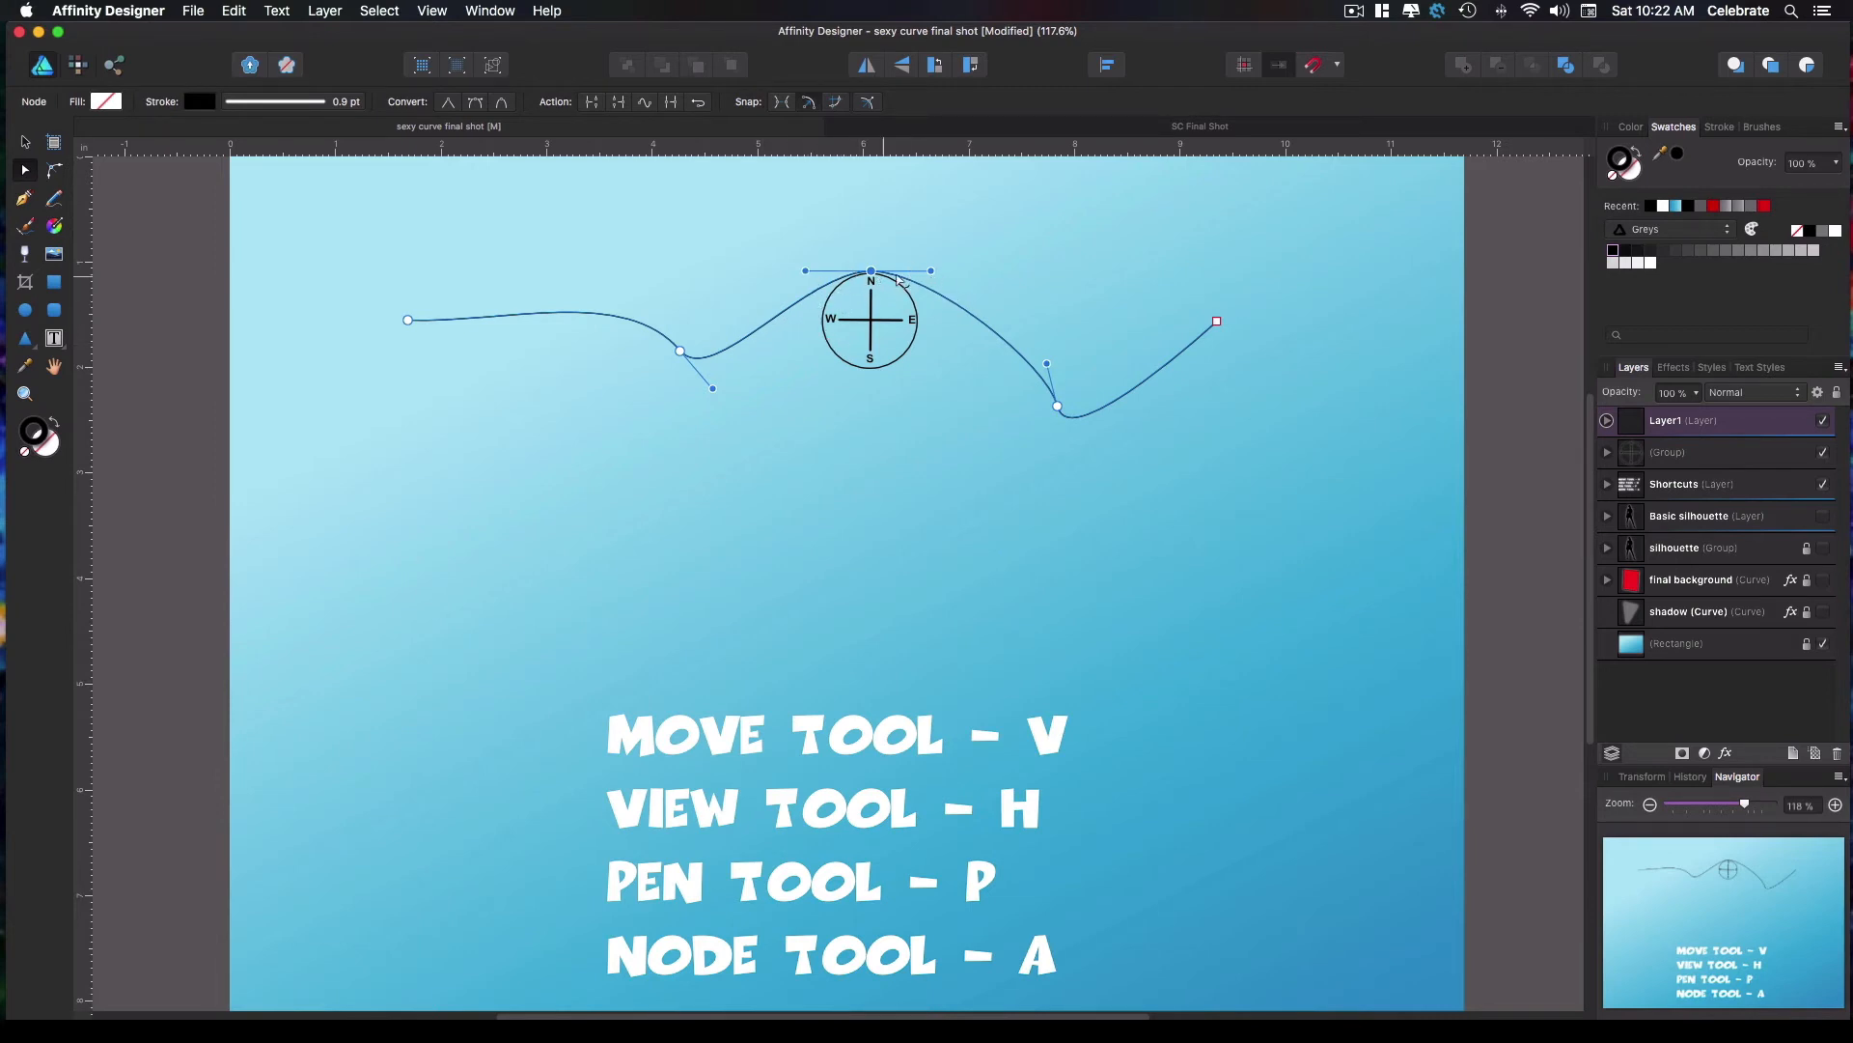
drag(934, 274, 936, 275)
drag(871, 271, 871, 274)
drag(934, 271, 927, 274)
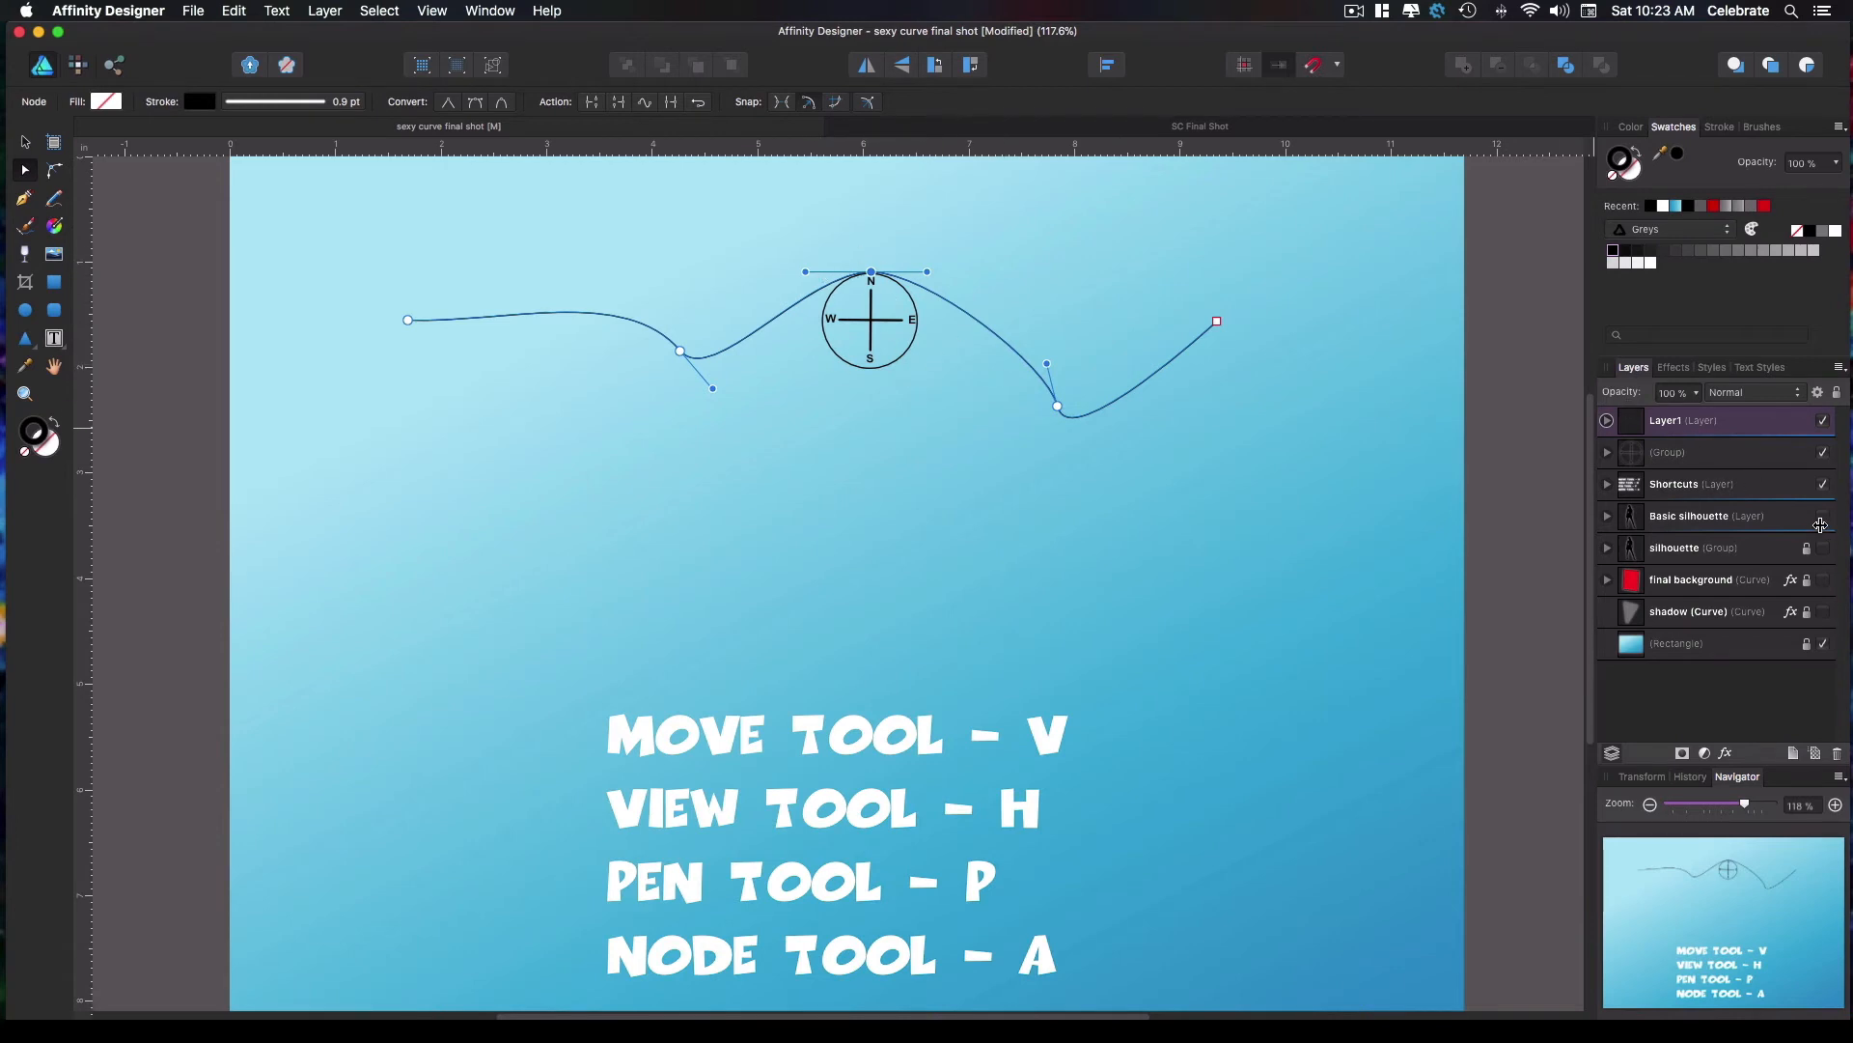
Deselect the curve and hide the compass group, Layer1 and the Shortcuts layer
click(1824, 452)
click(916, 422)
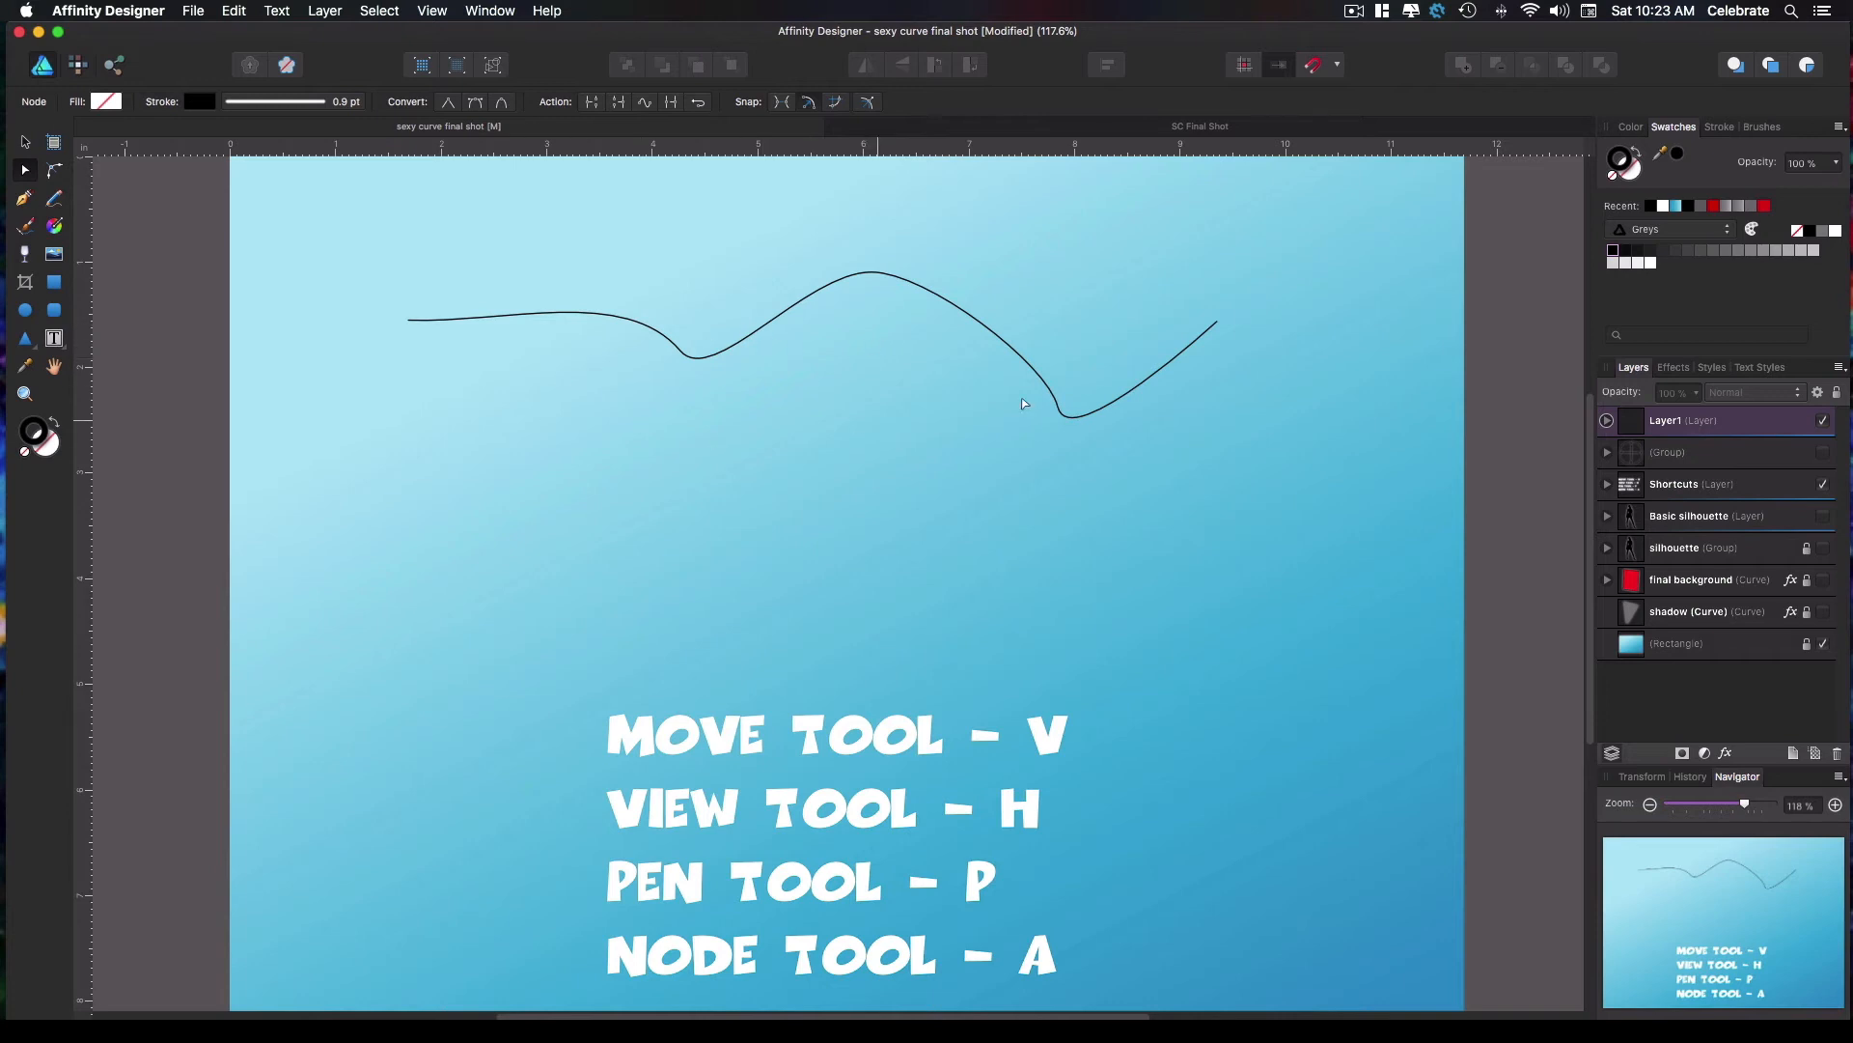
click(1823, 421)
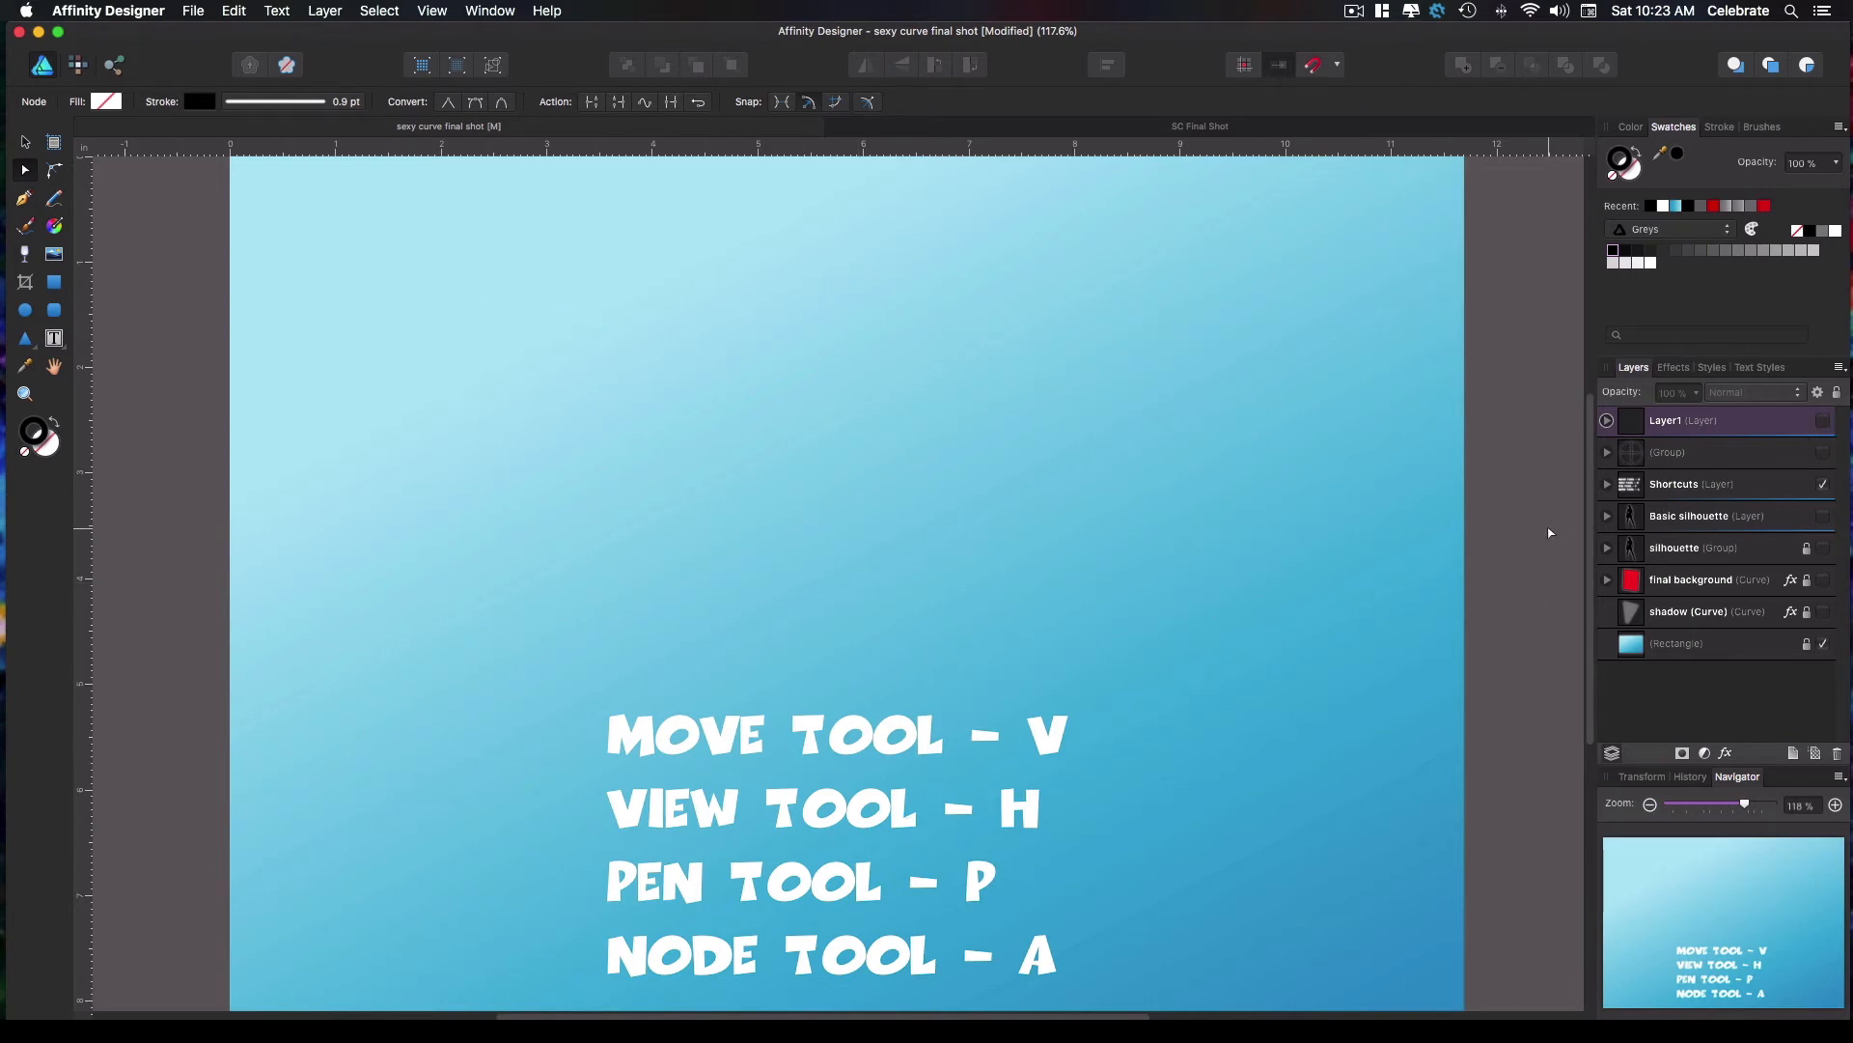
click(1824, 484)
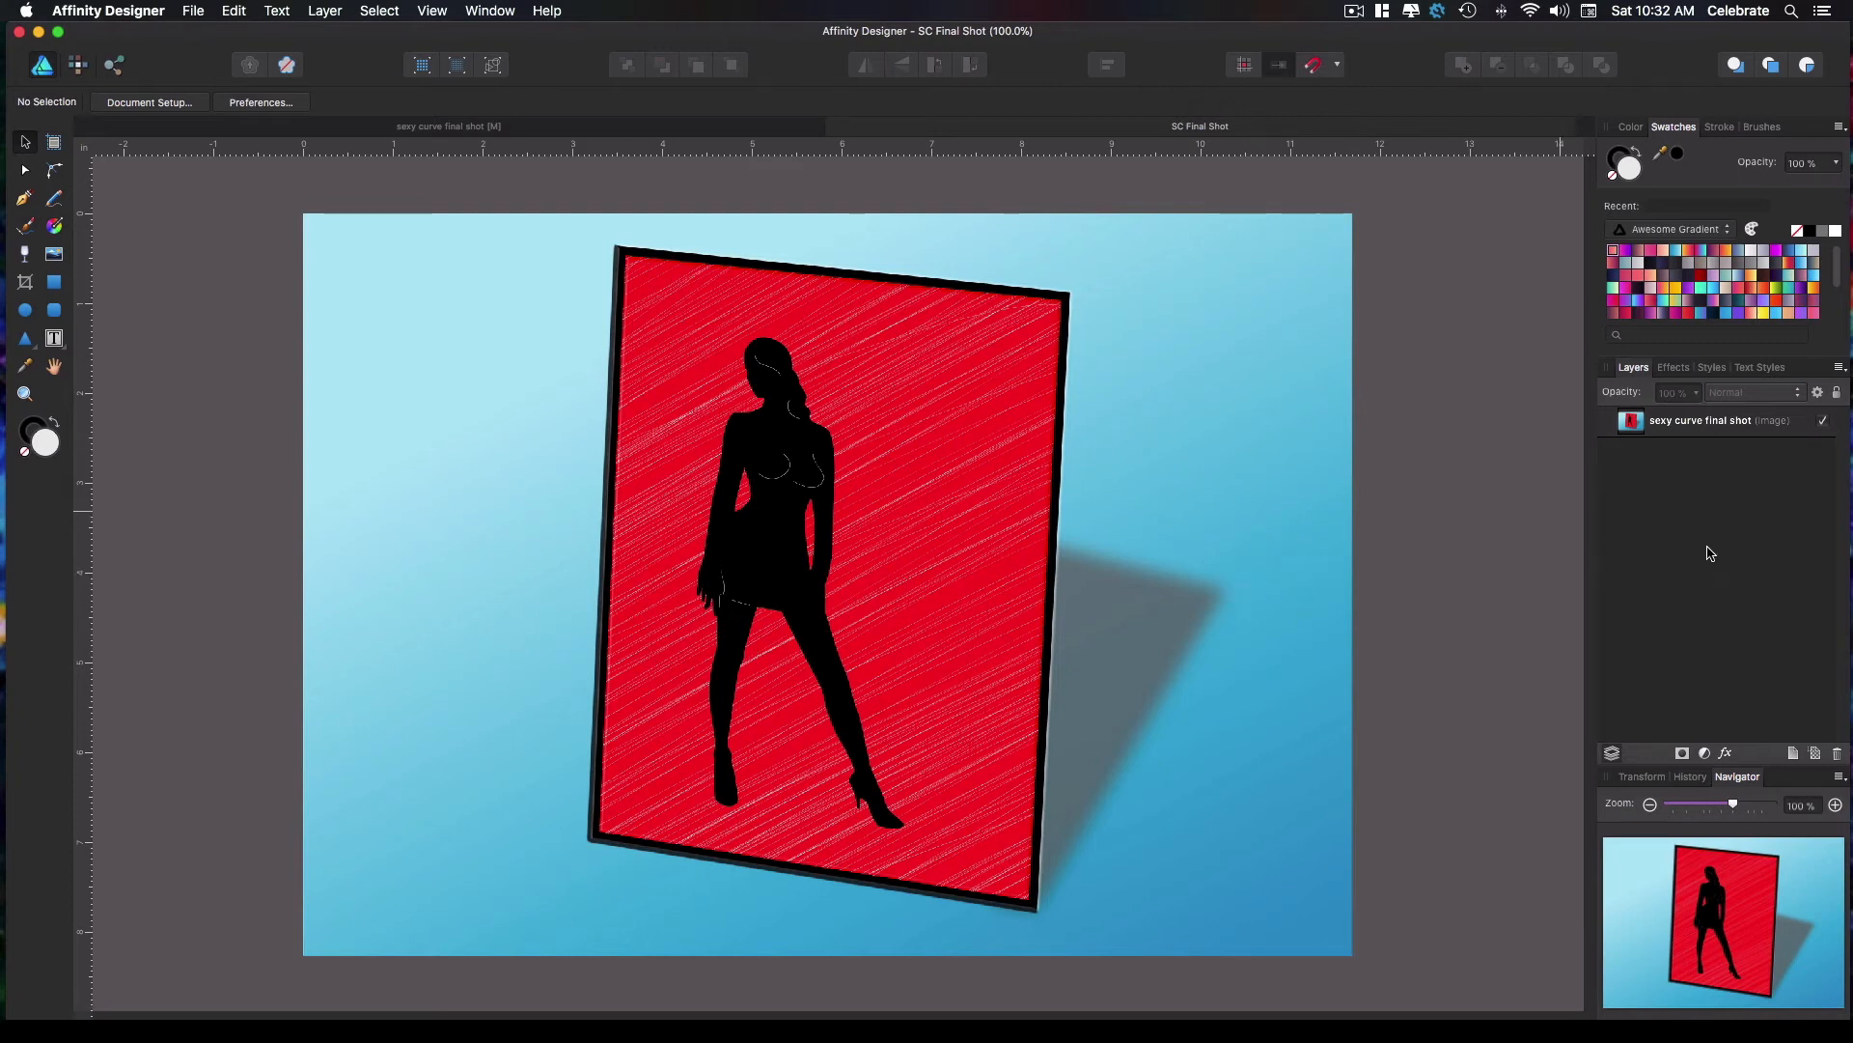
Return to the "sexy curve final shot" document and move the blue rectangle above the Basic silhouette layer
click(732, 130)
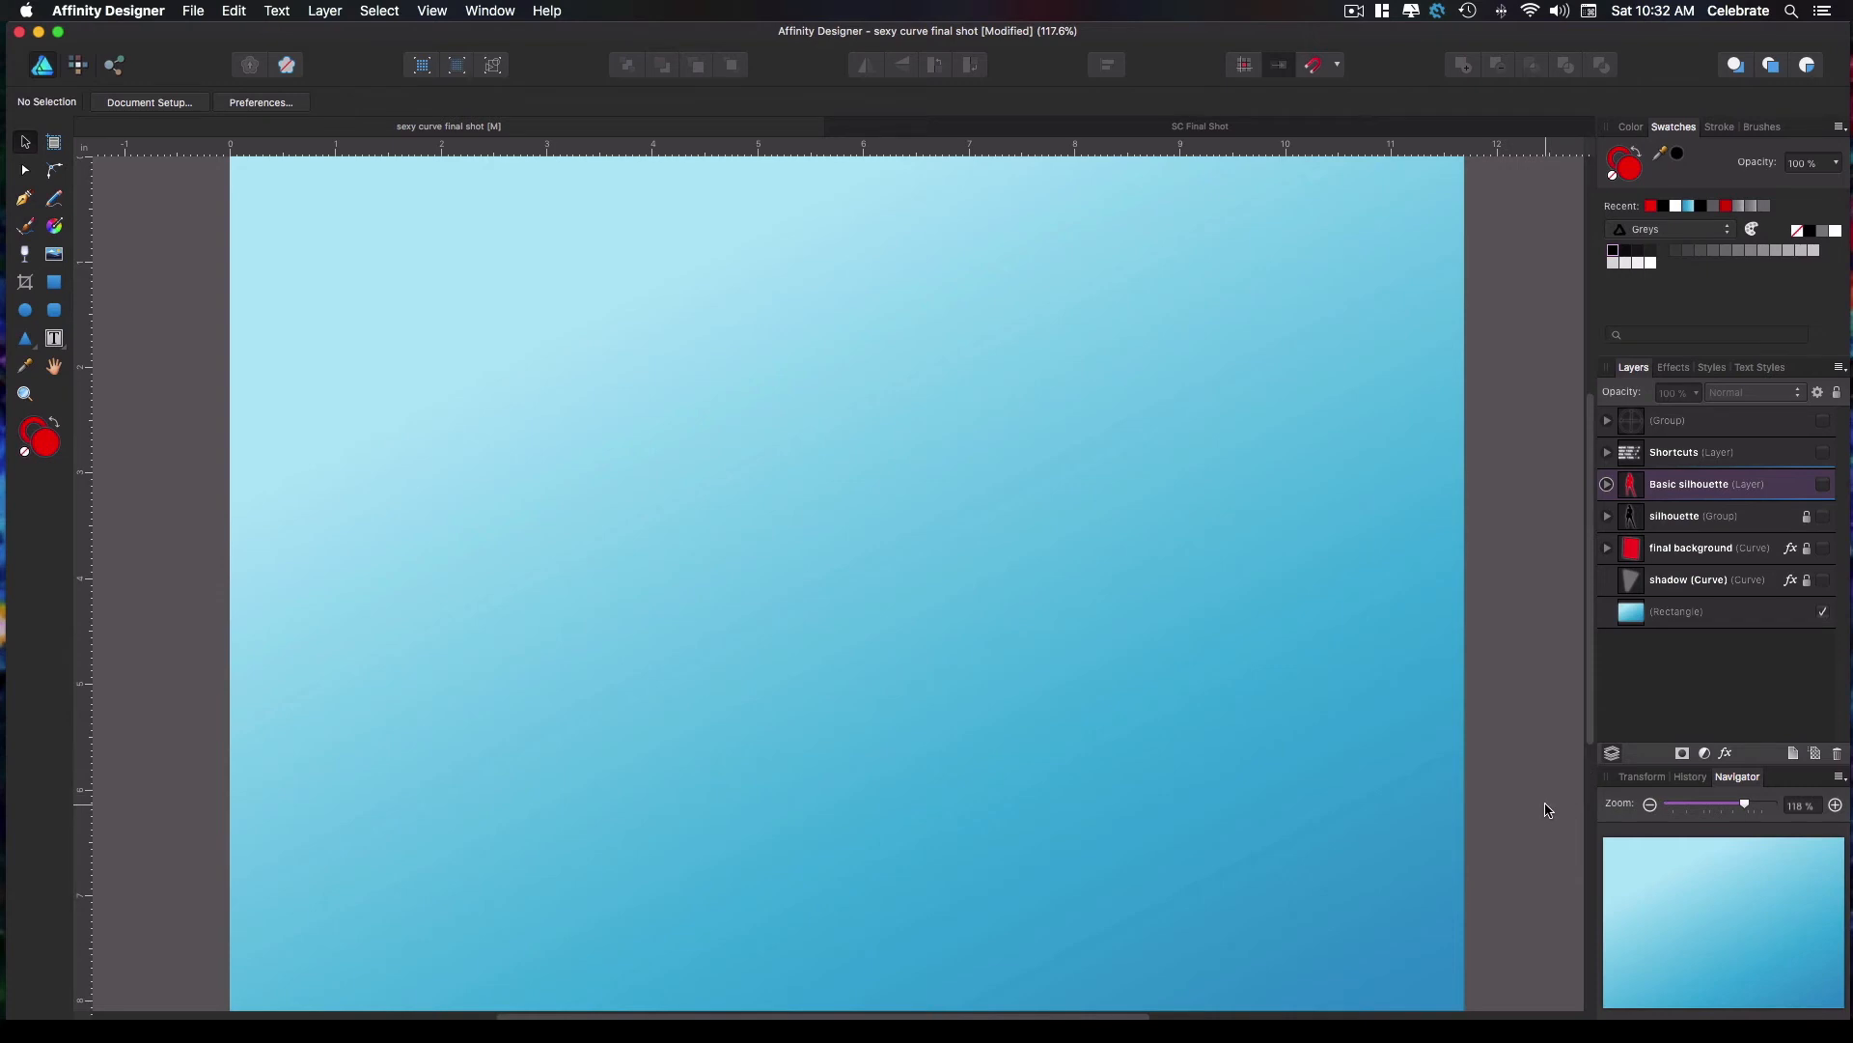
key(a)
key(v)
drag(1687, 623, 1627, 480)
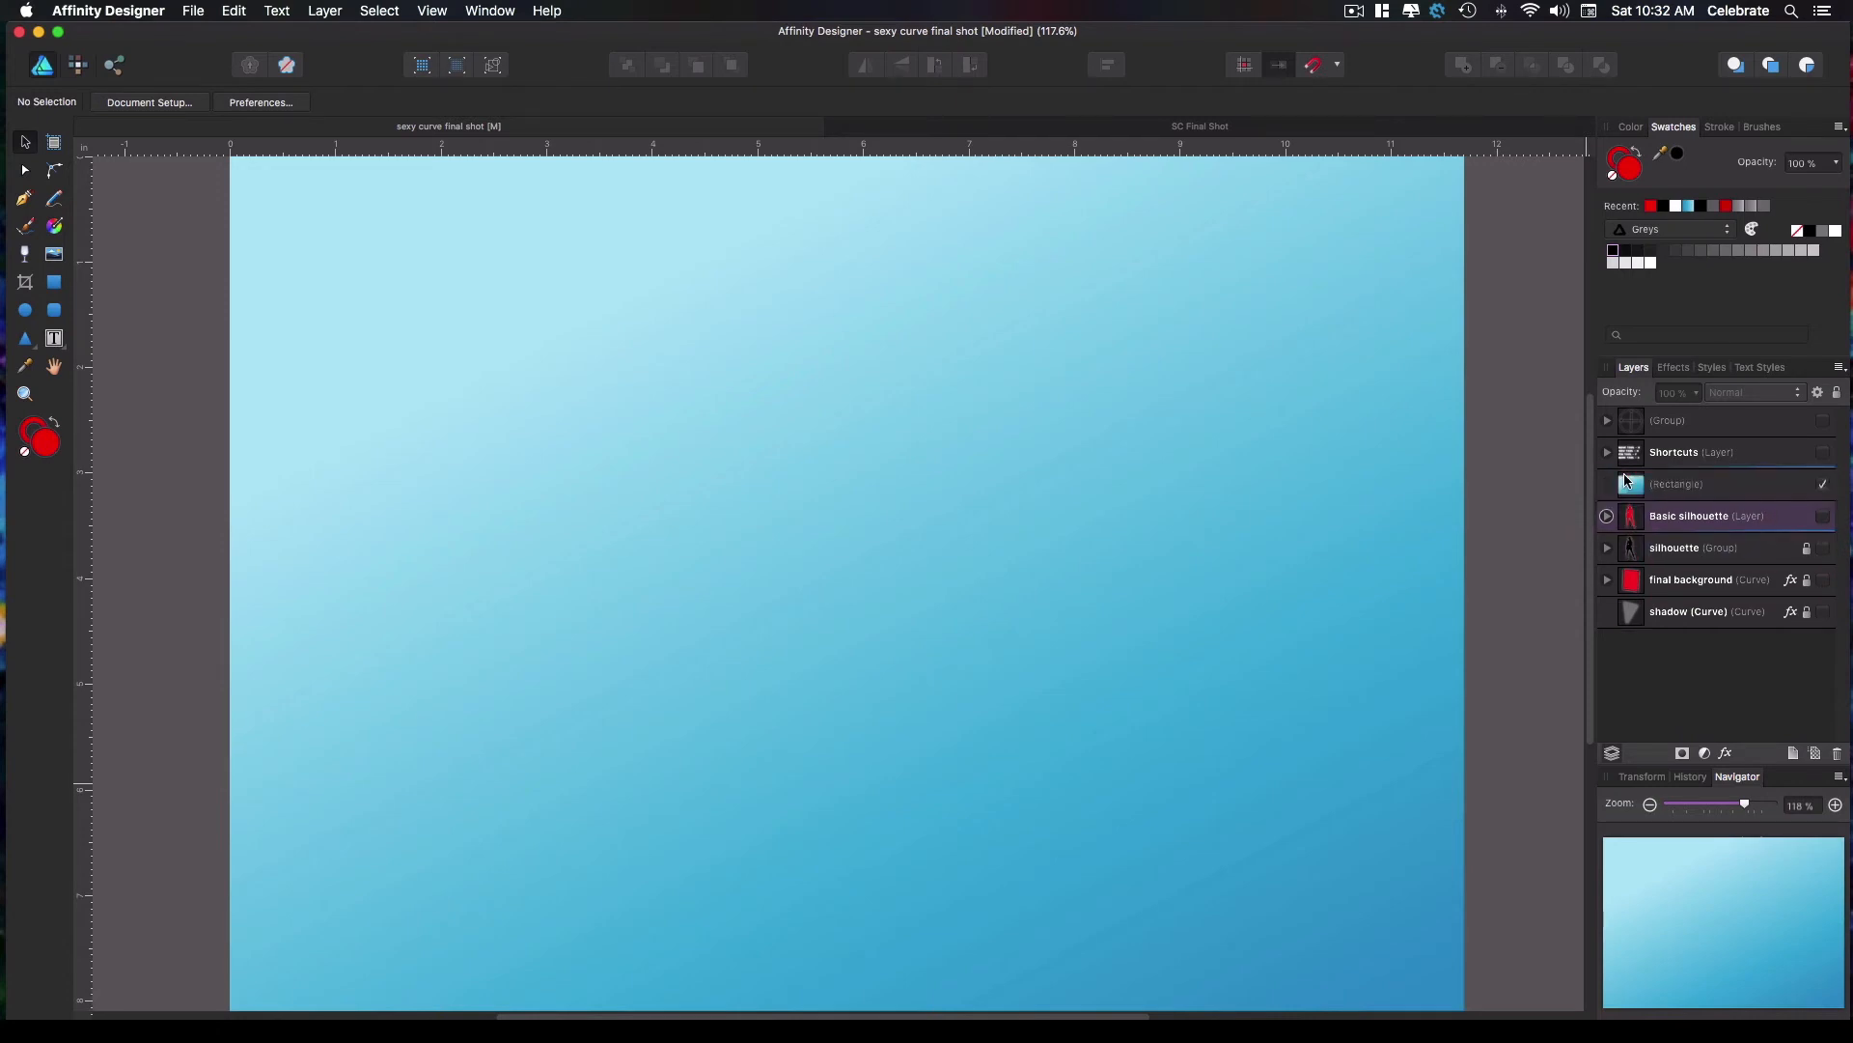
Lower the blue rectangle's opacity to make it see-through and show the Basic silhouette layer beneath it
click(1680, 488)
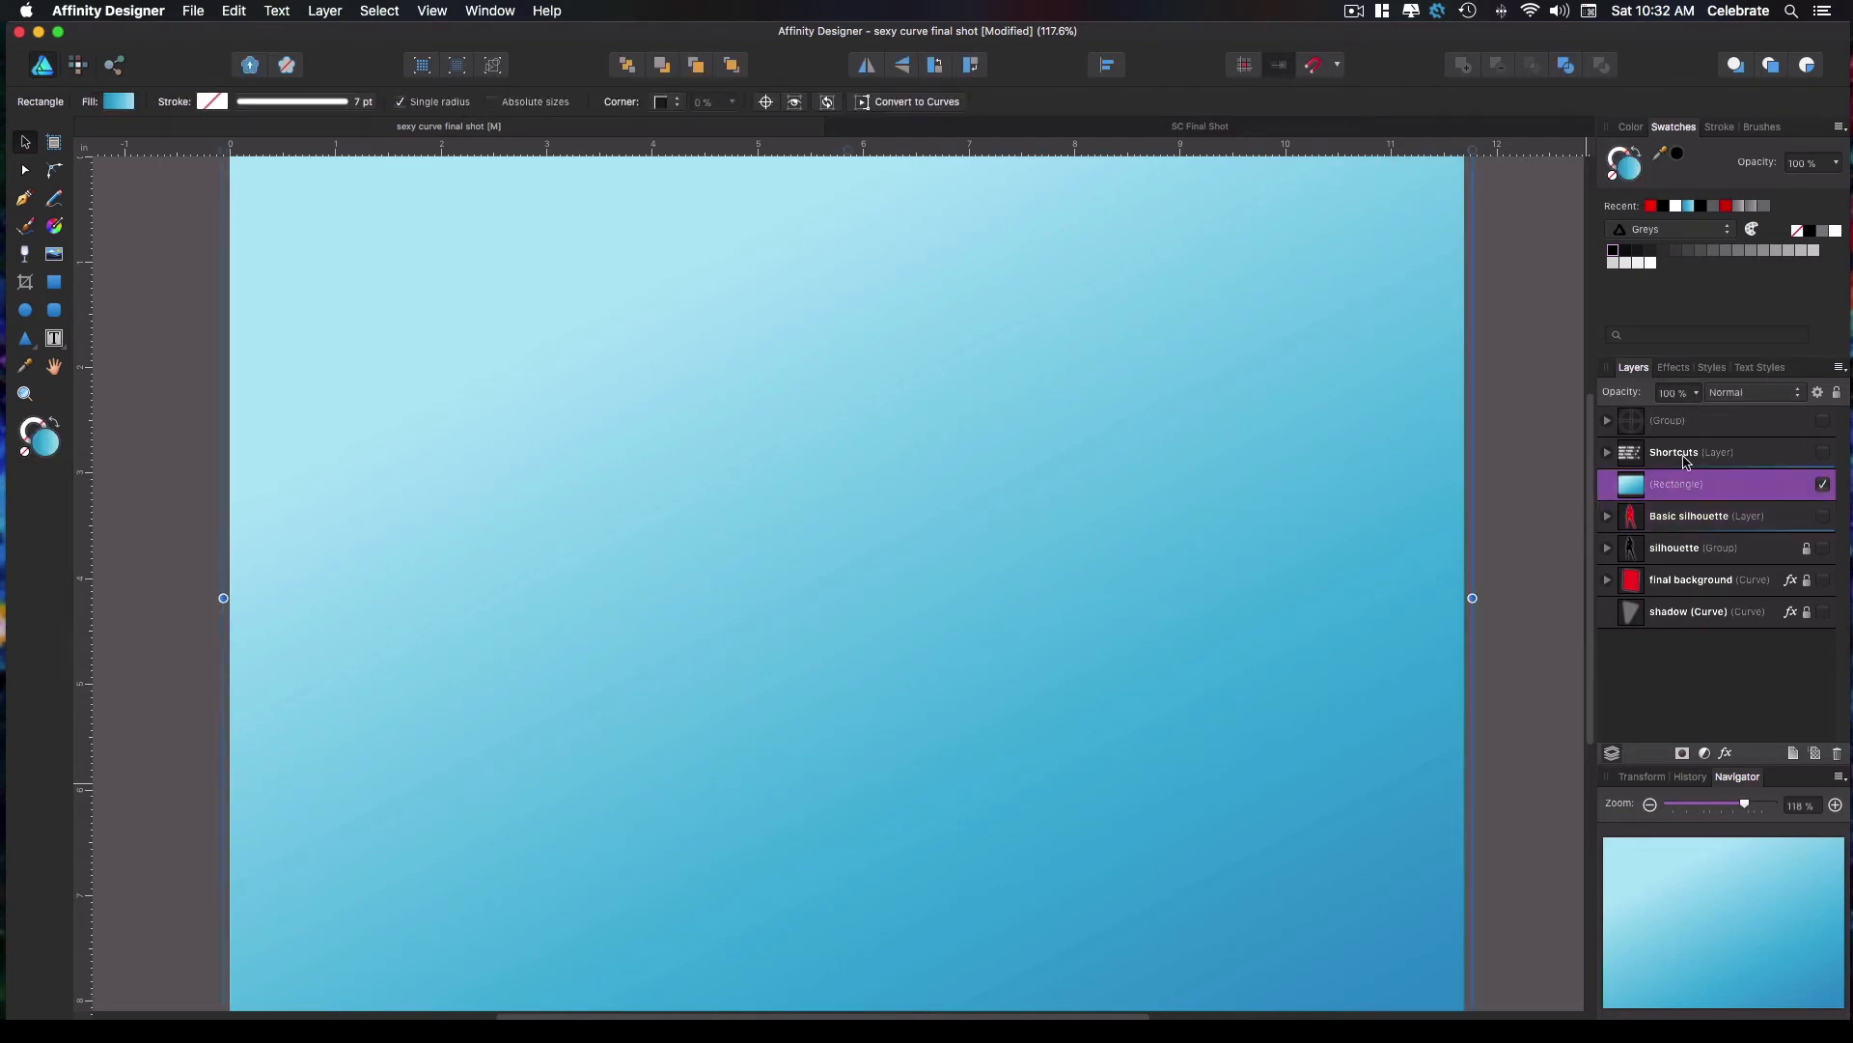
click(1697, 396)
drag(1701, 422, 1652, 422)
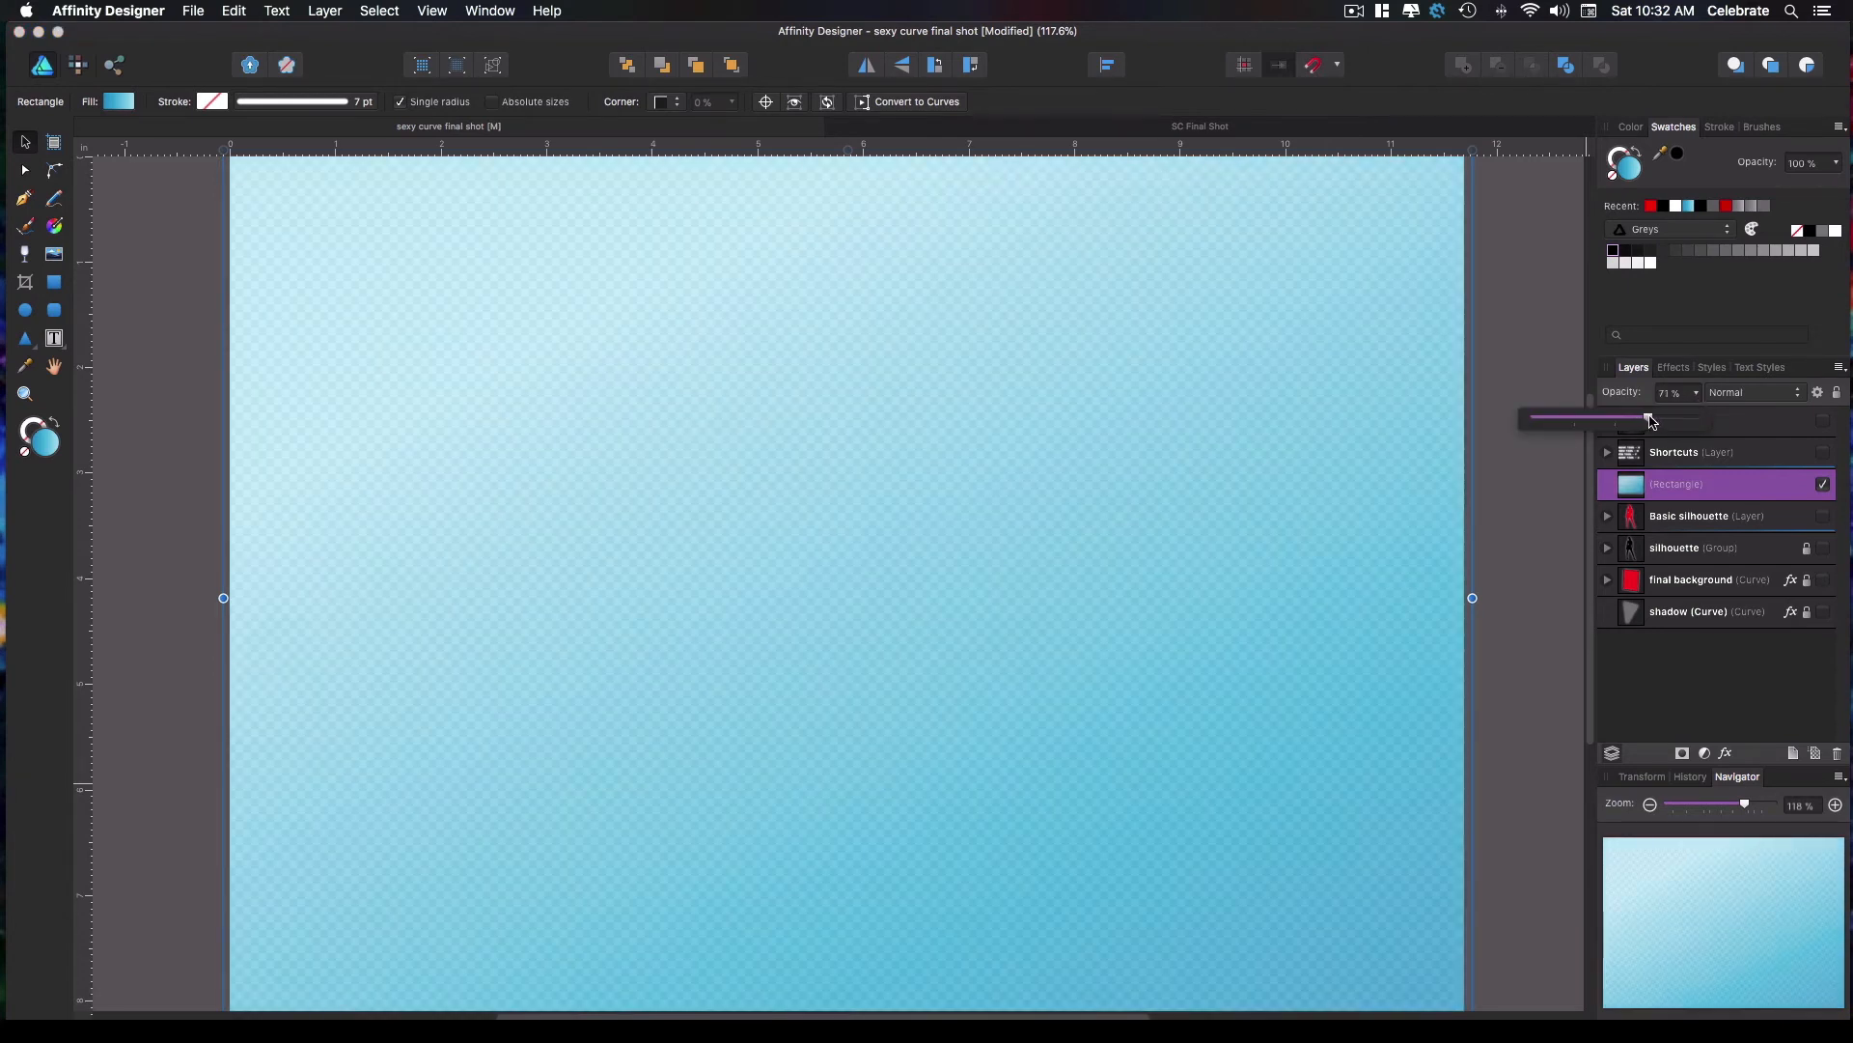
click(1677, 518)
click(1823, 517)
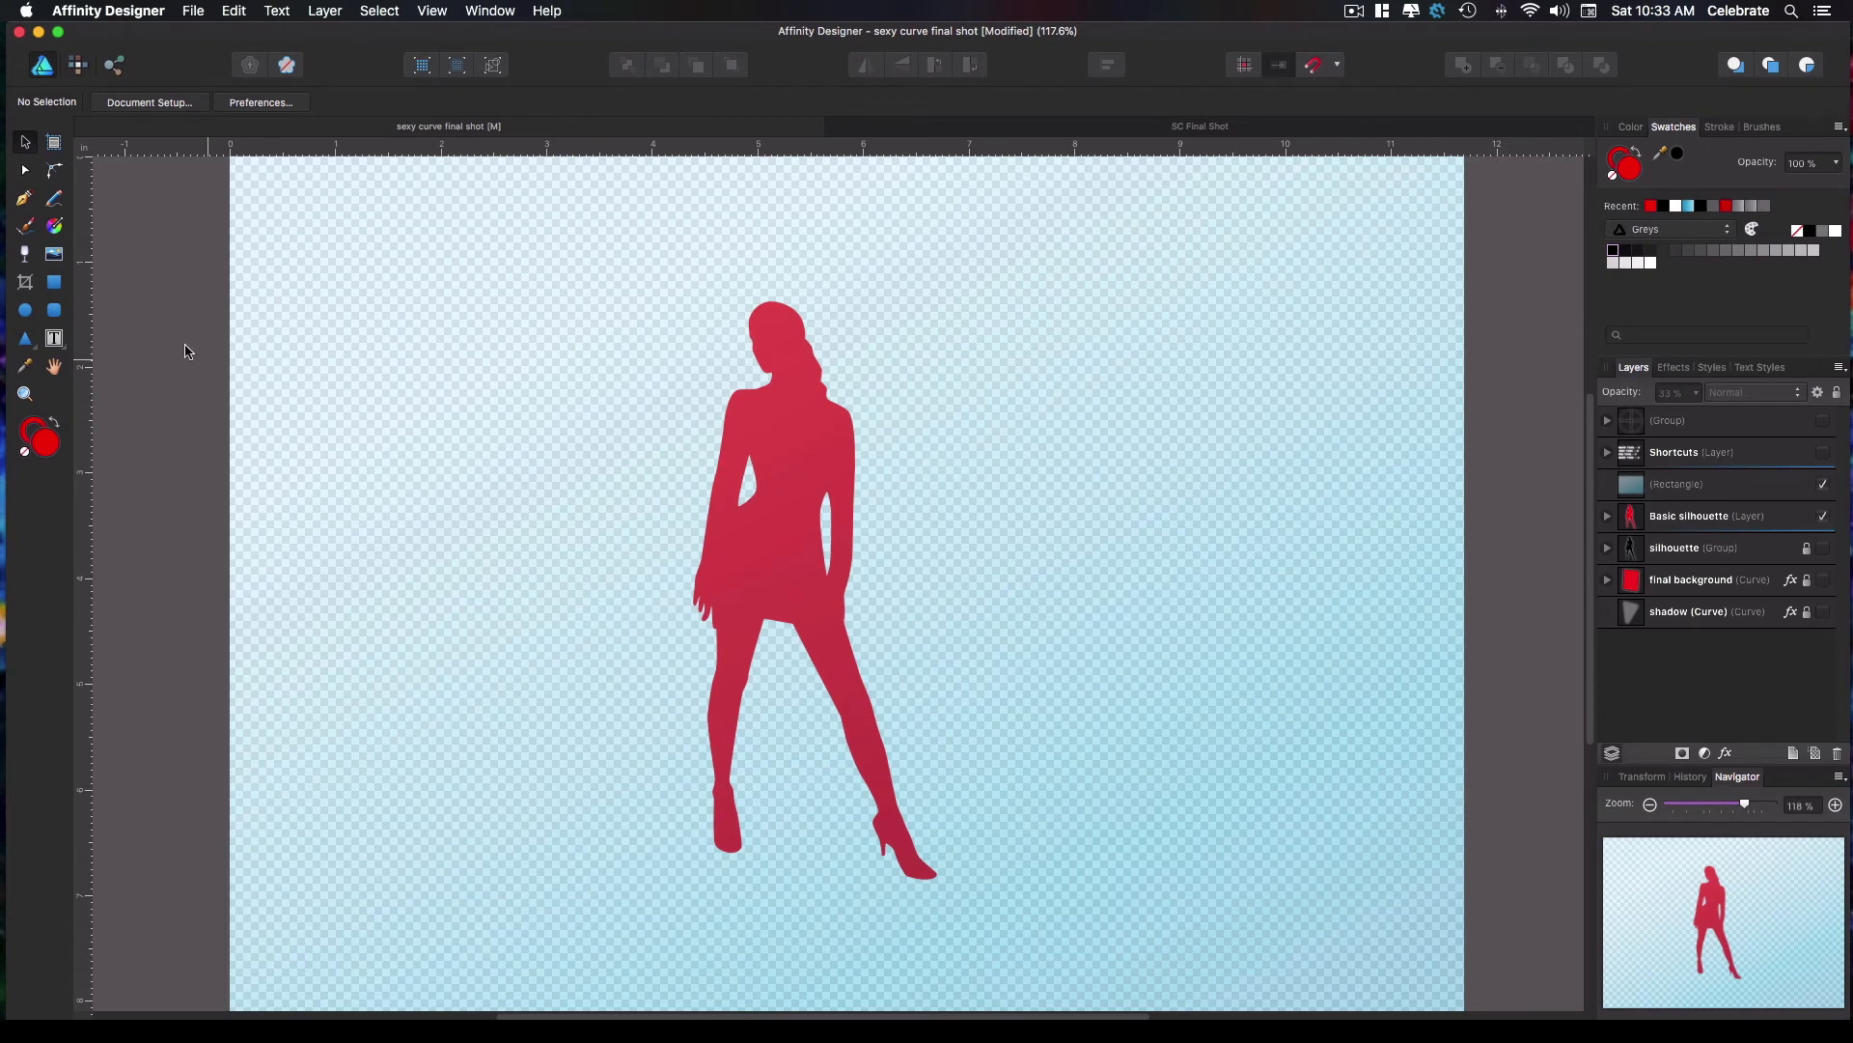
Zoom in on the silhouette's head and shoulders and activate the Pen tool for tracing
click(25, 200)
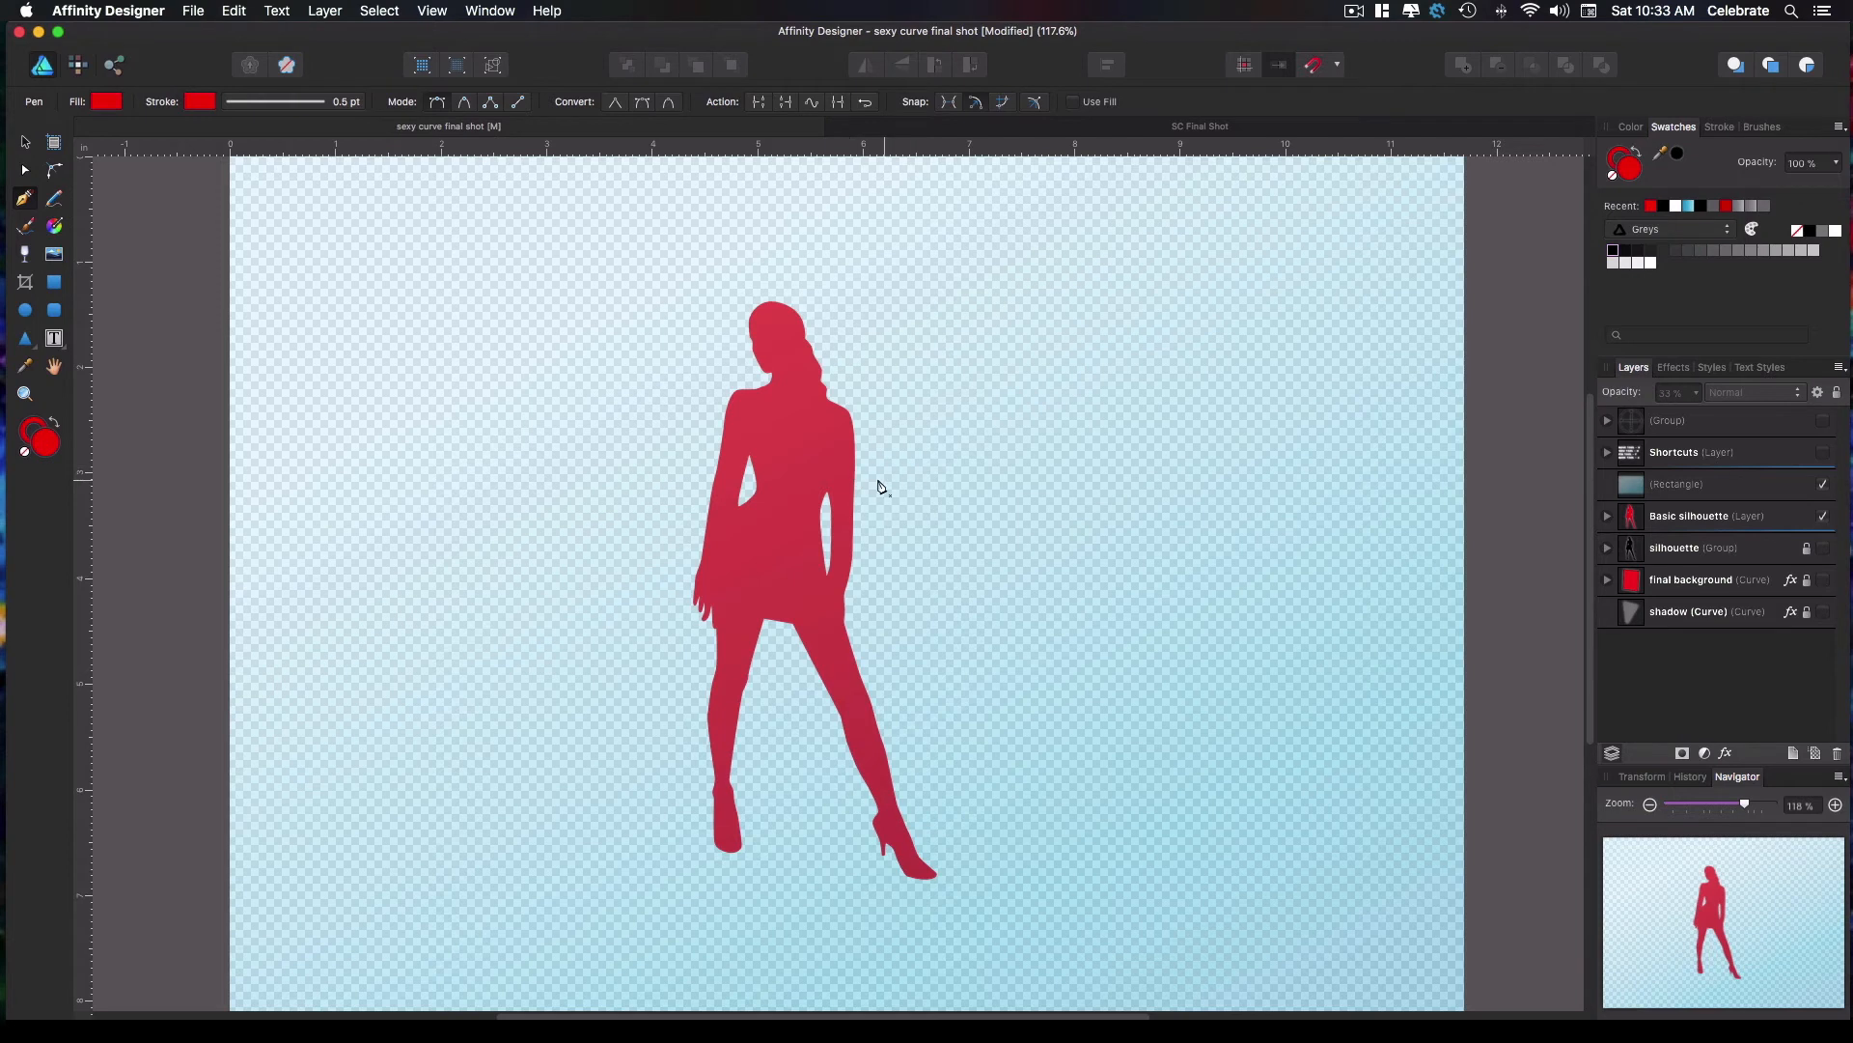
scroll(908, 505, up, 3)
scroll(907, 505, up, 2)
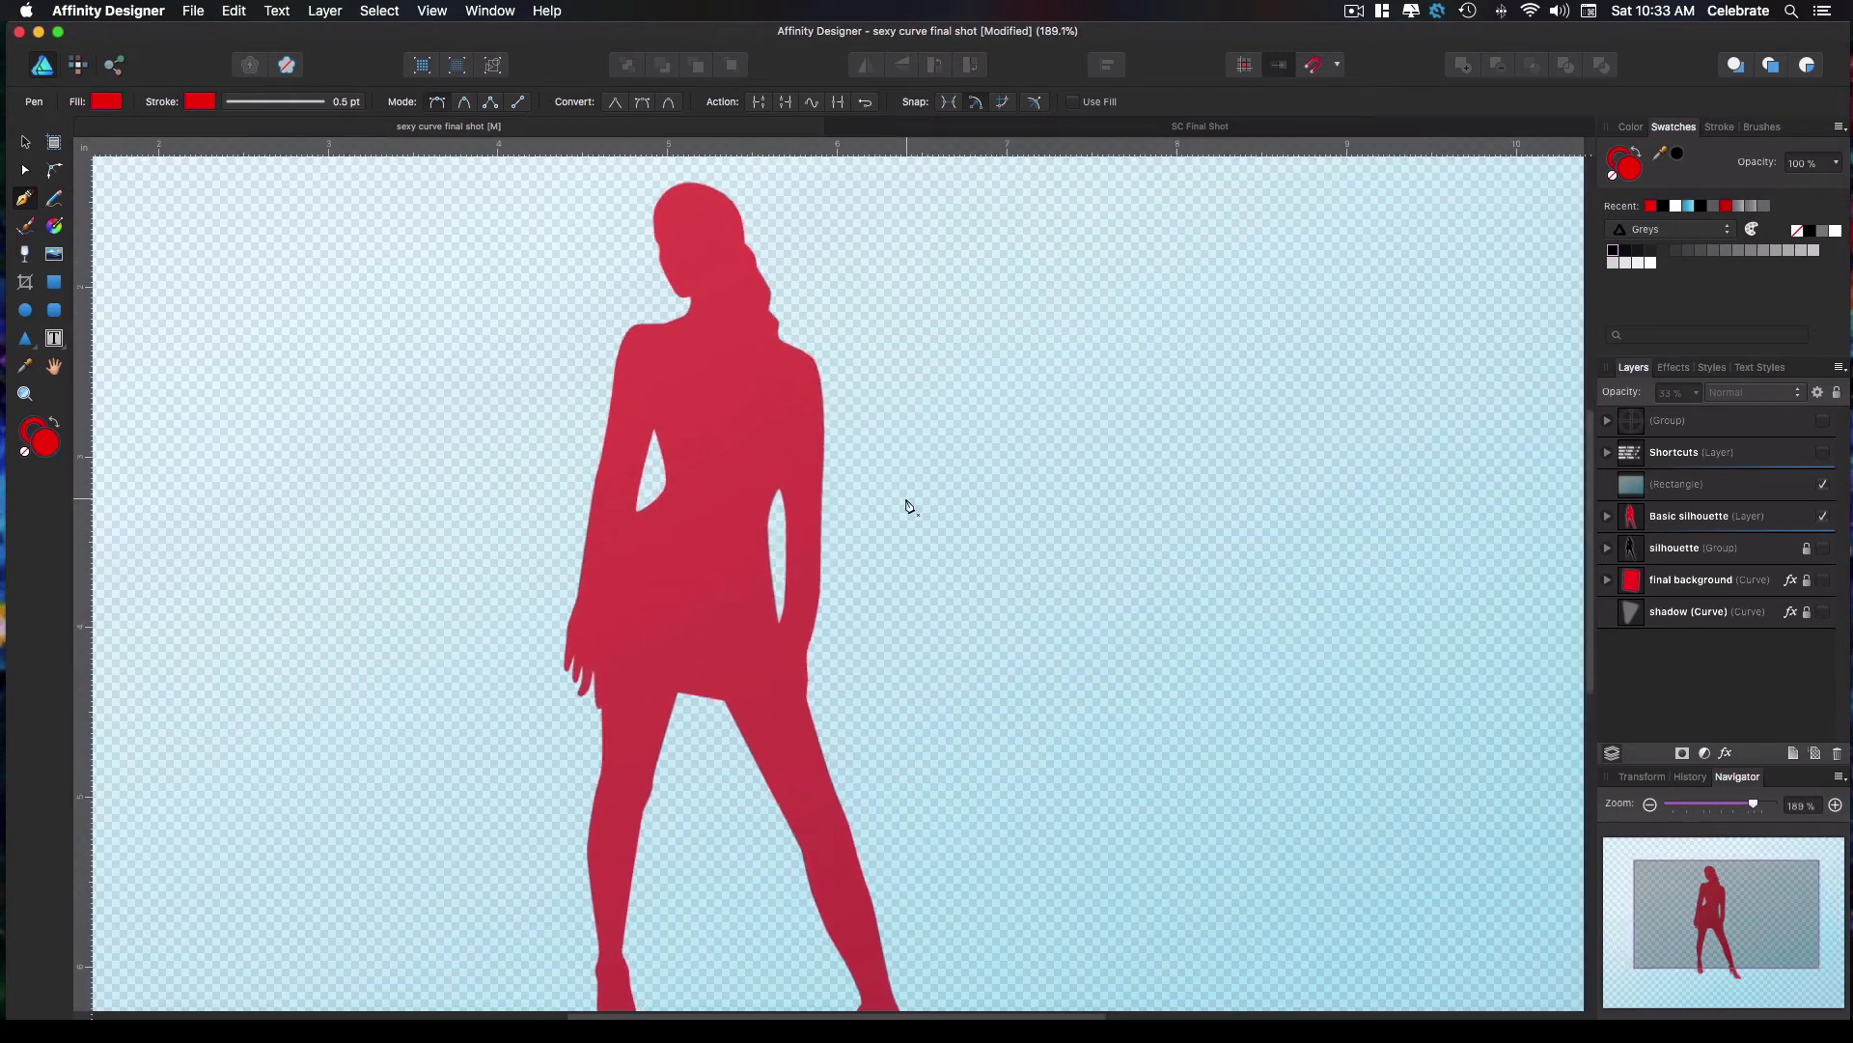
key(h)
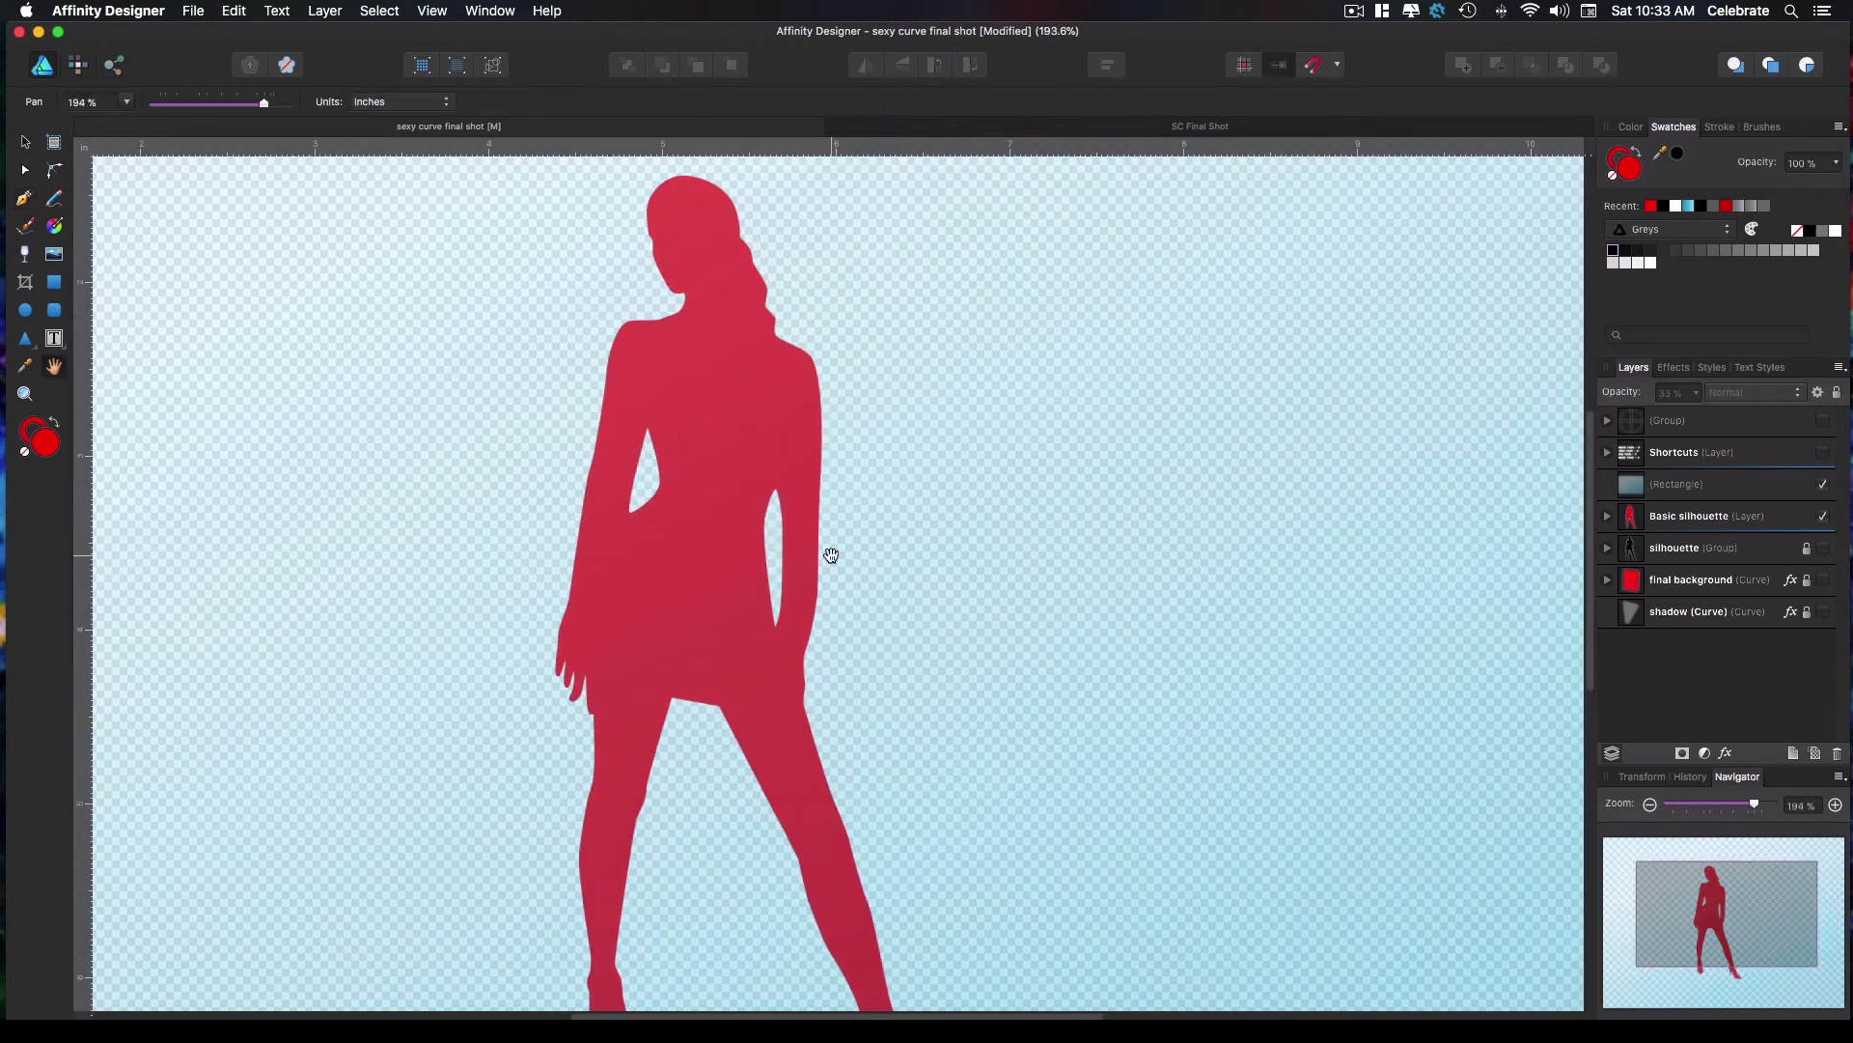
drag(773, 506, 894, 670)
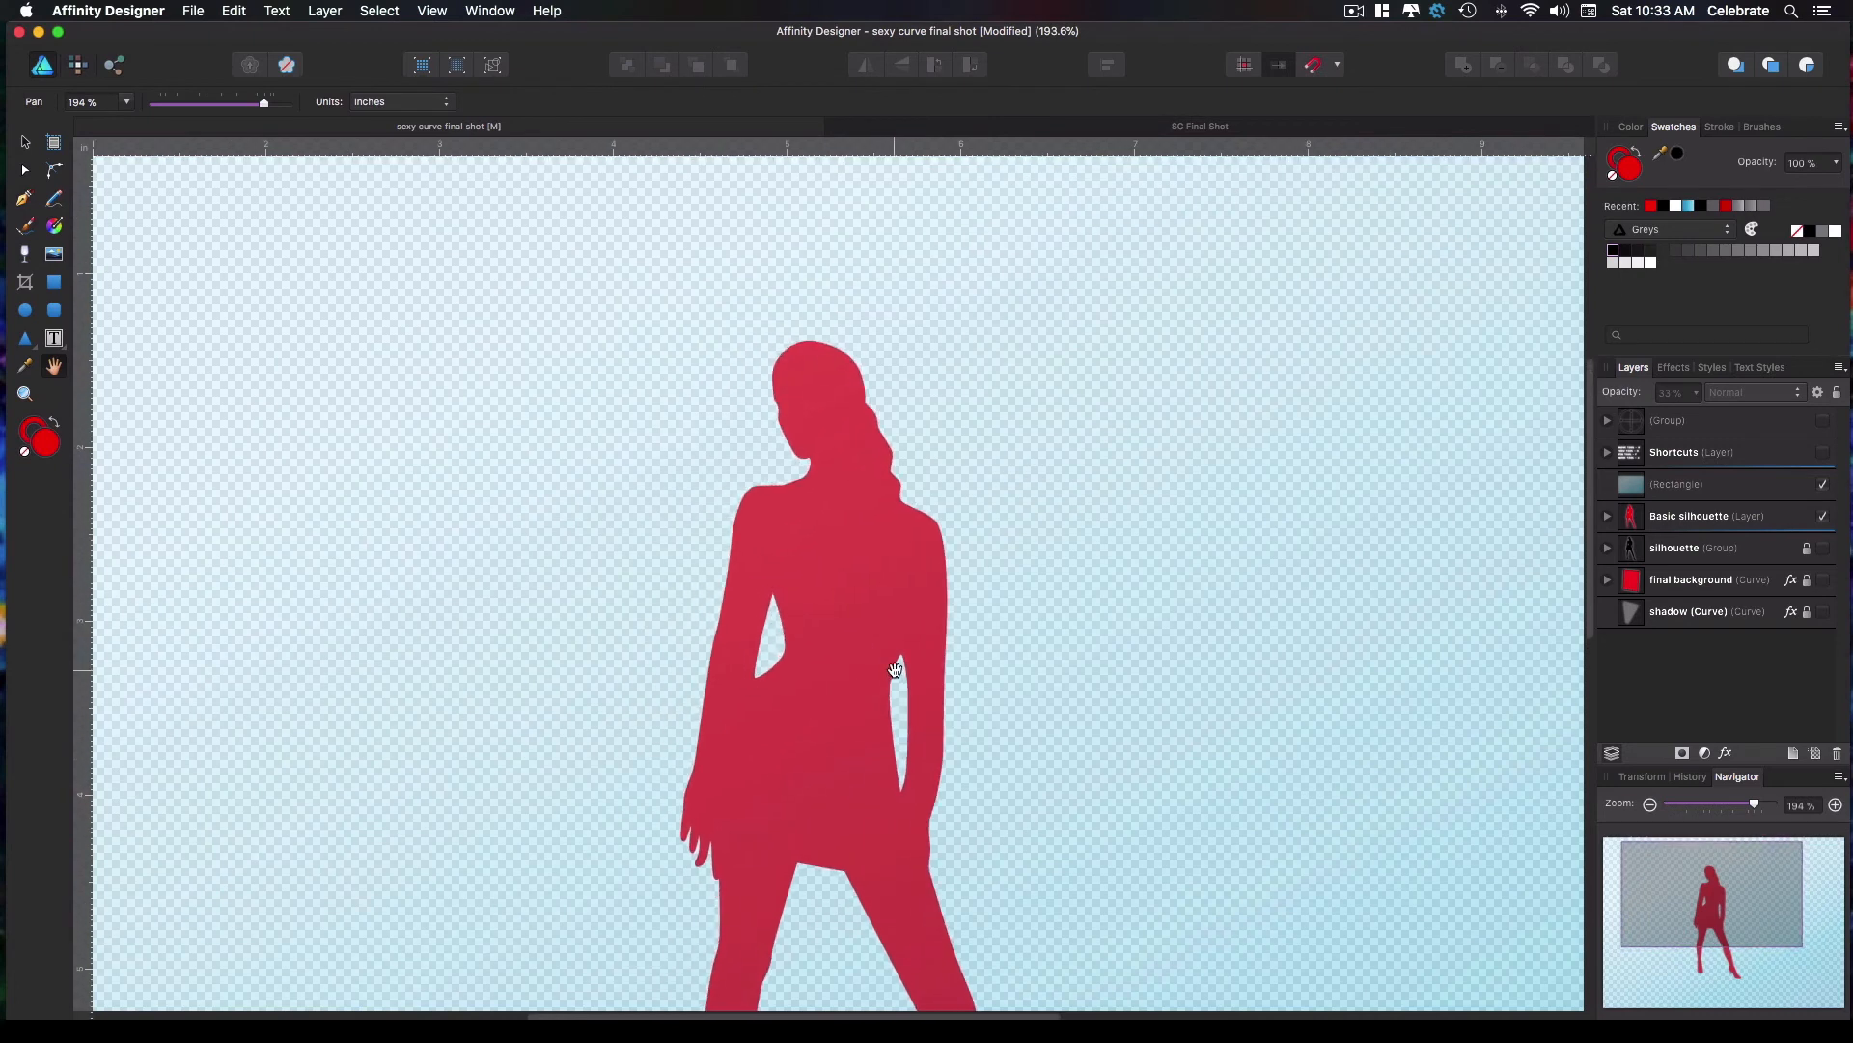
scroll(895, 669, up, 2)
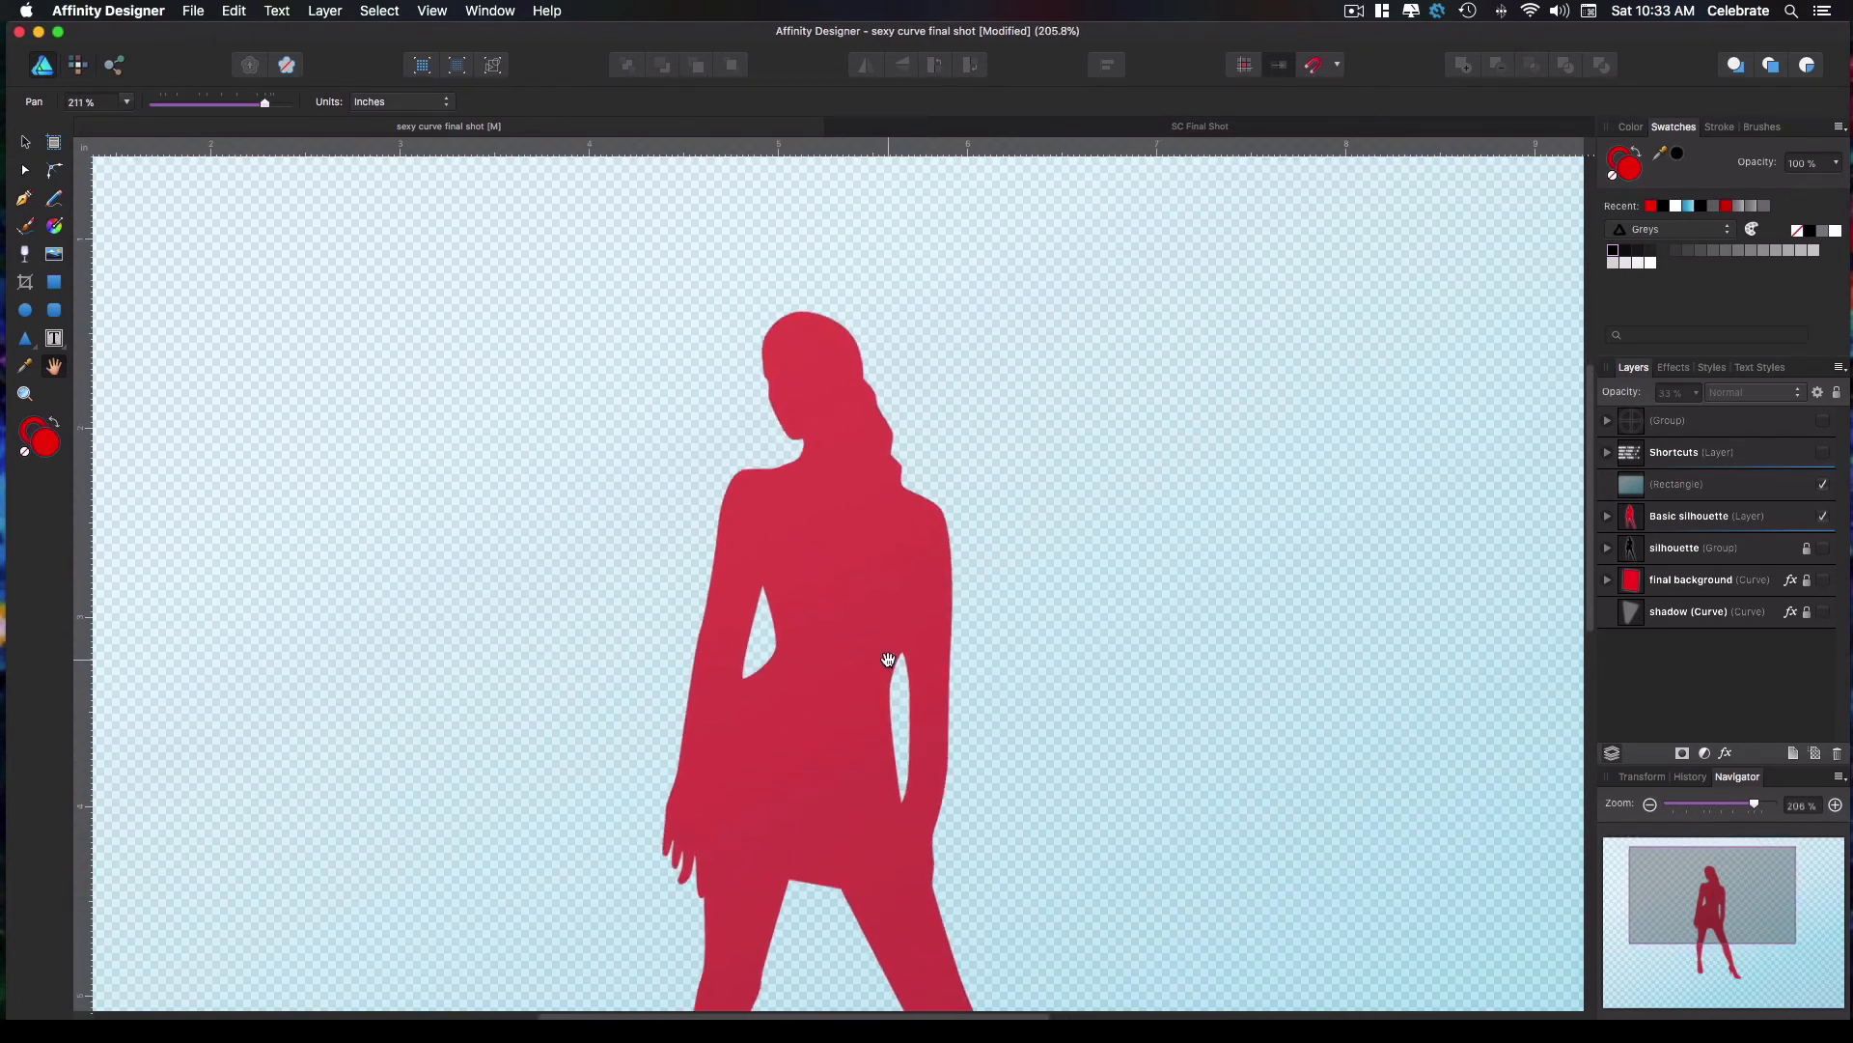
key(p)
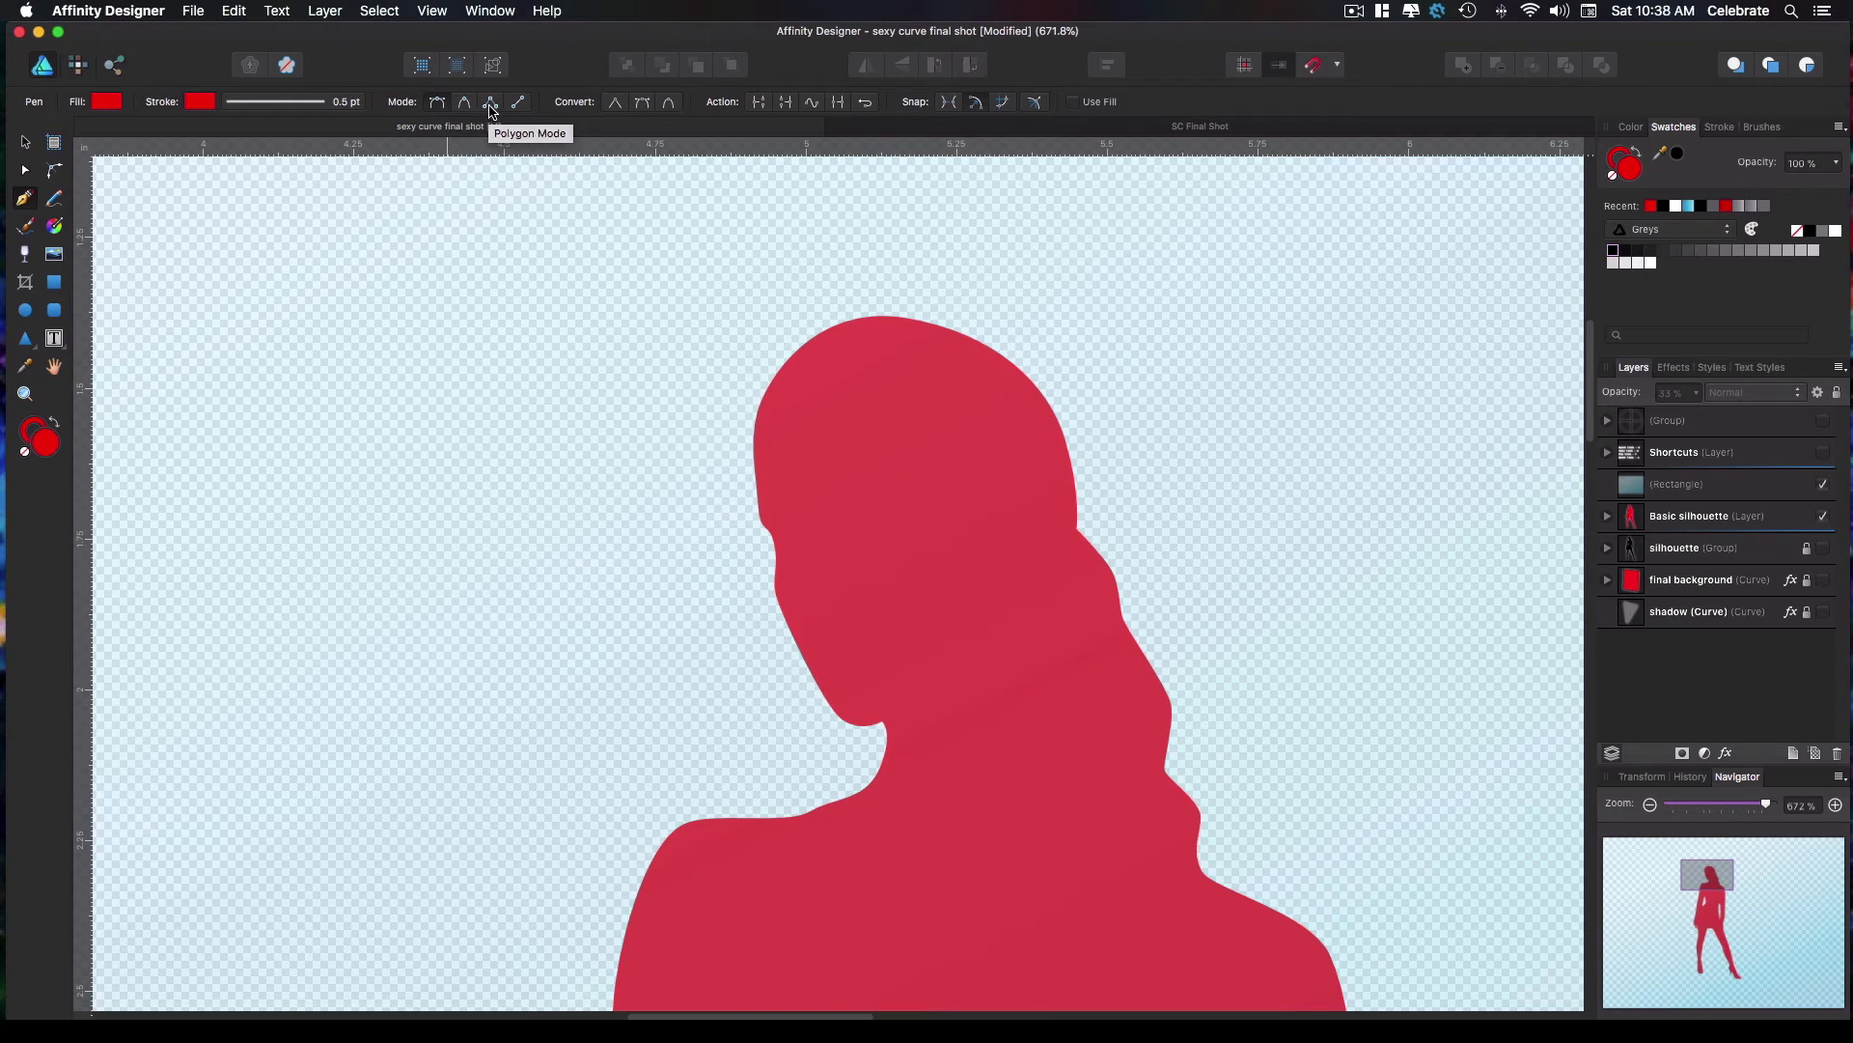
click(316, 236)
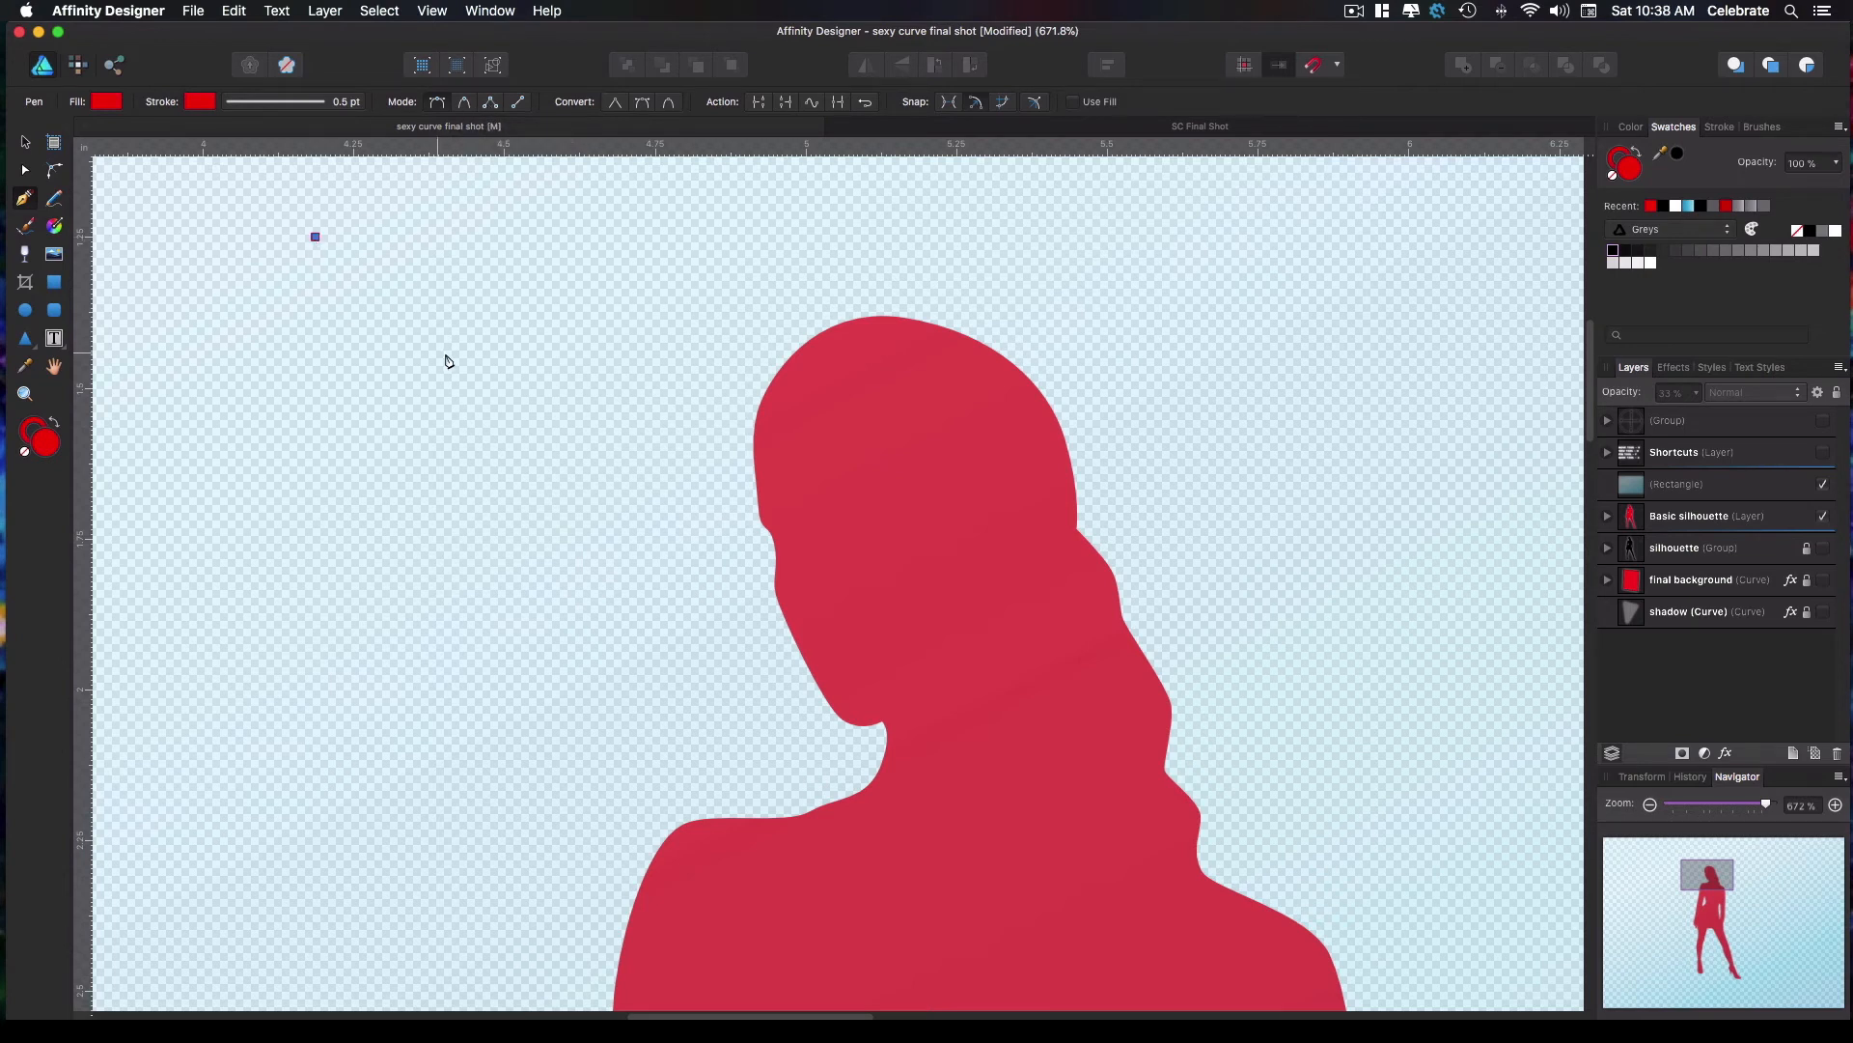
click(448, 354)
click(526, 240)
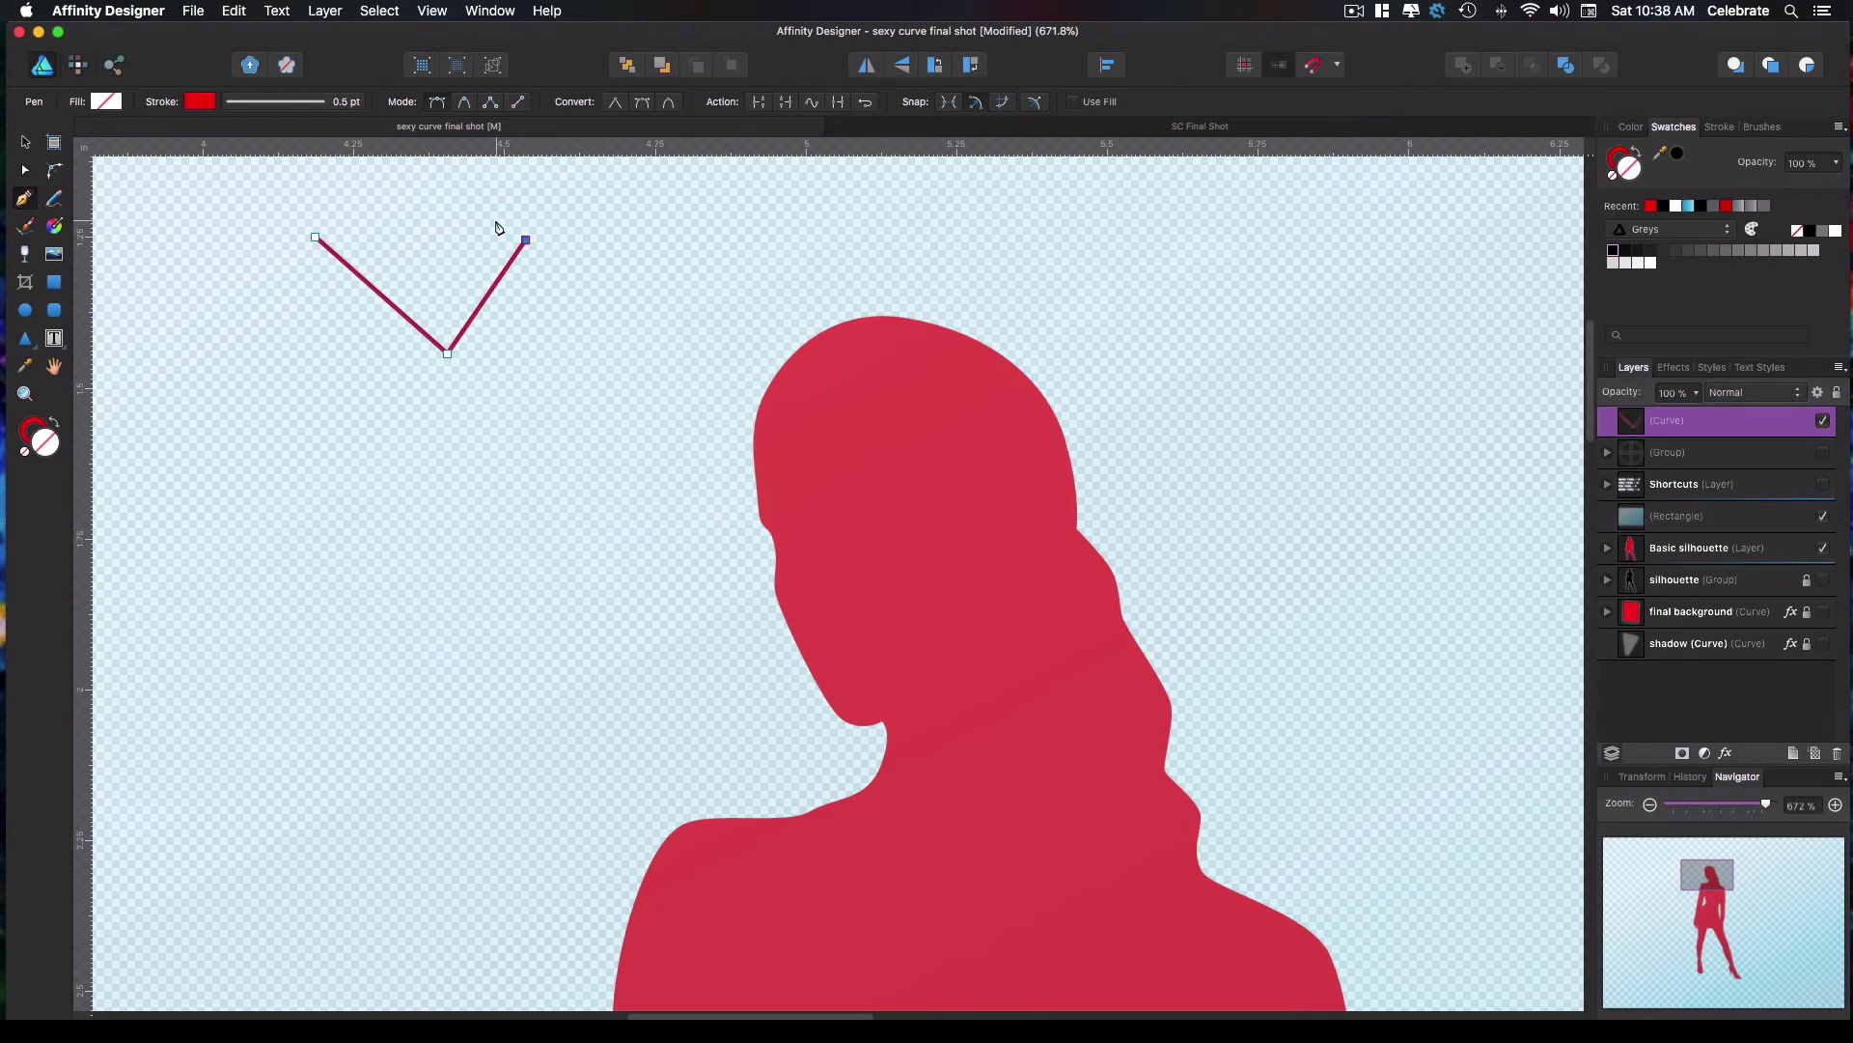
key(super+z)
key(super+z)
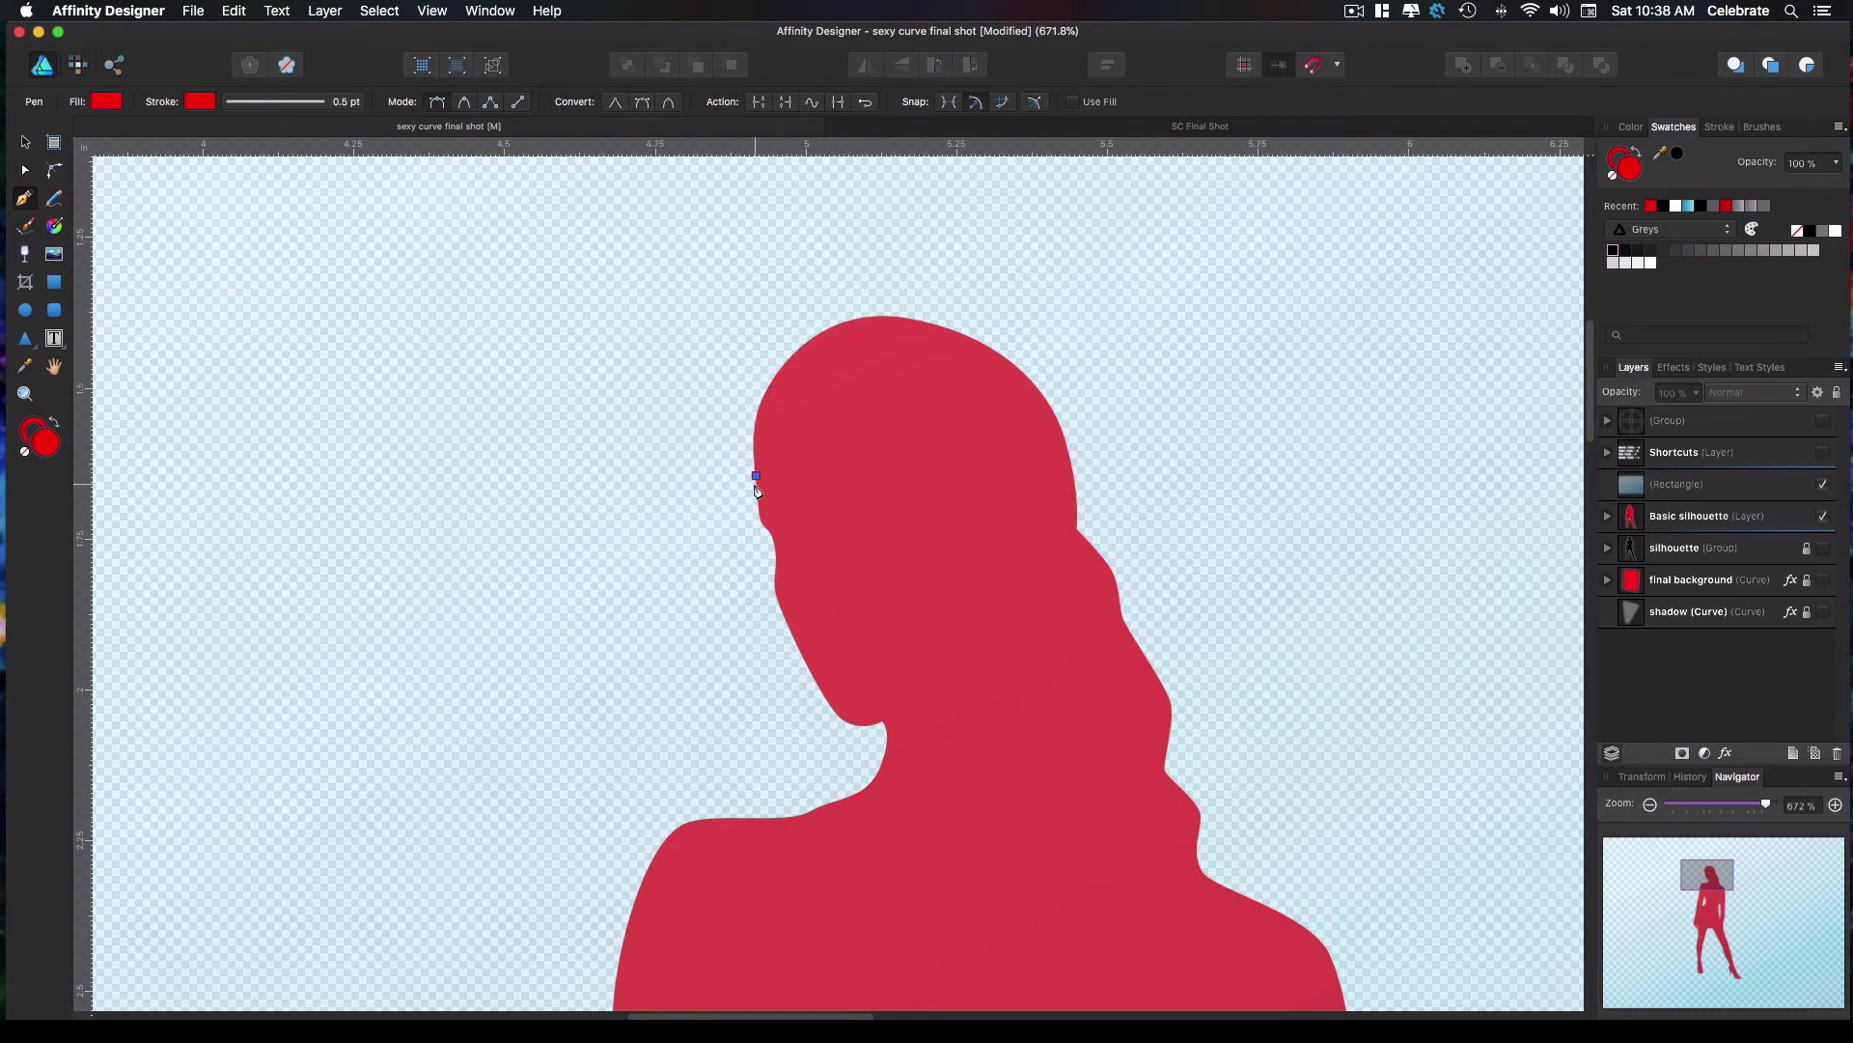
Draw the first smooth curve segment from the forehead up to the crown, and set the stroke colour to black
click(838, 322)
drag(842, 329, 940, 289)
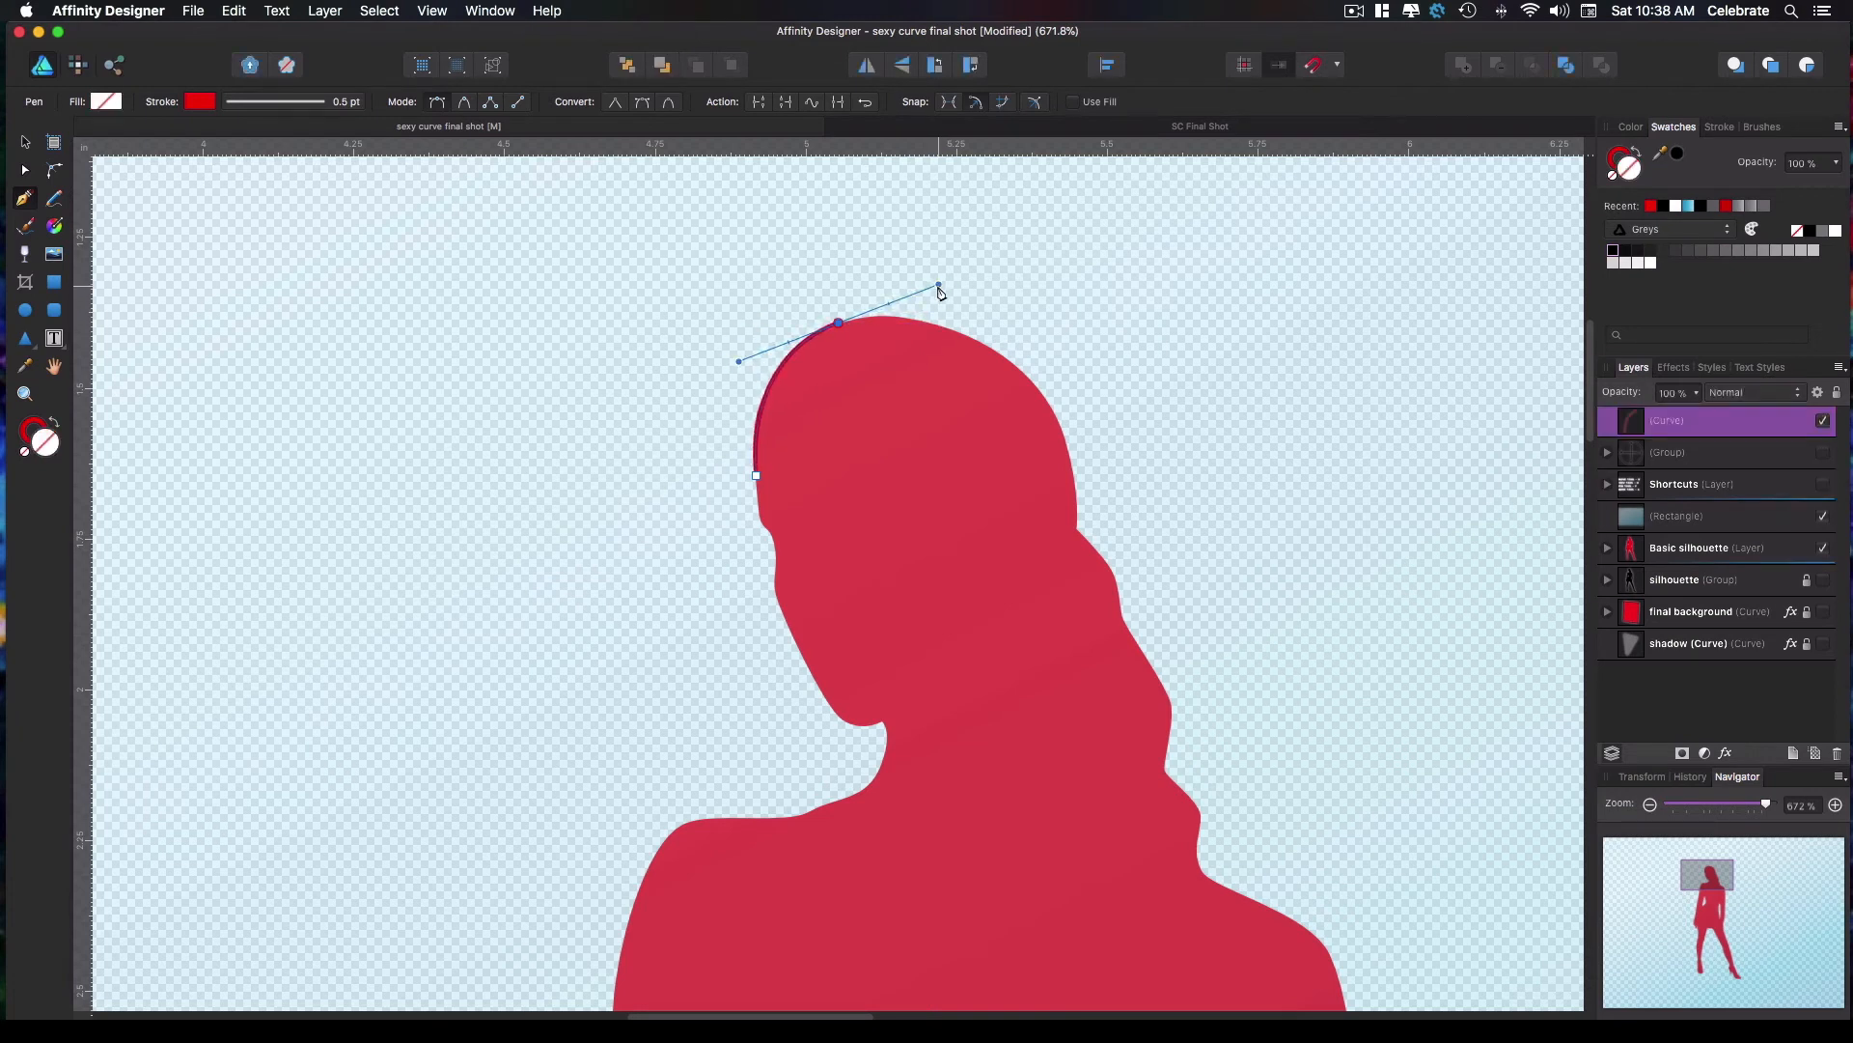
click(205, 106)
click(206, 176)
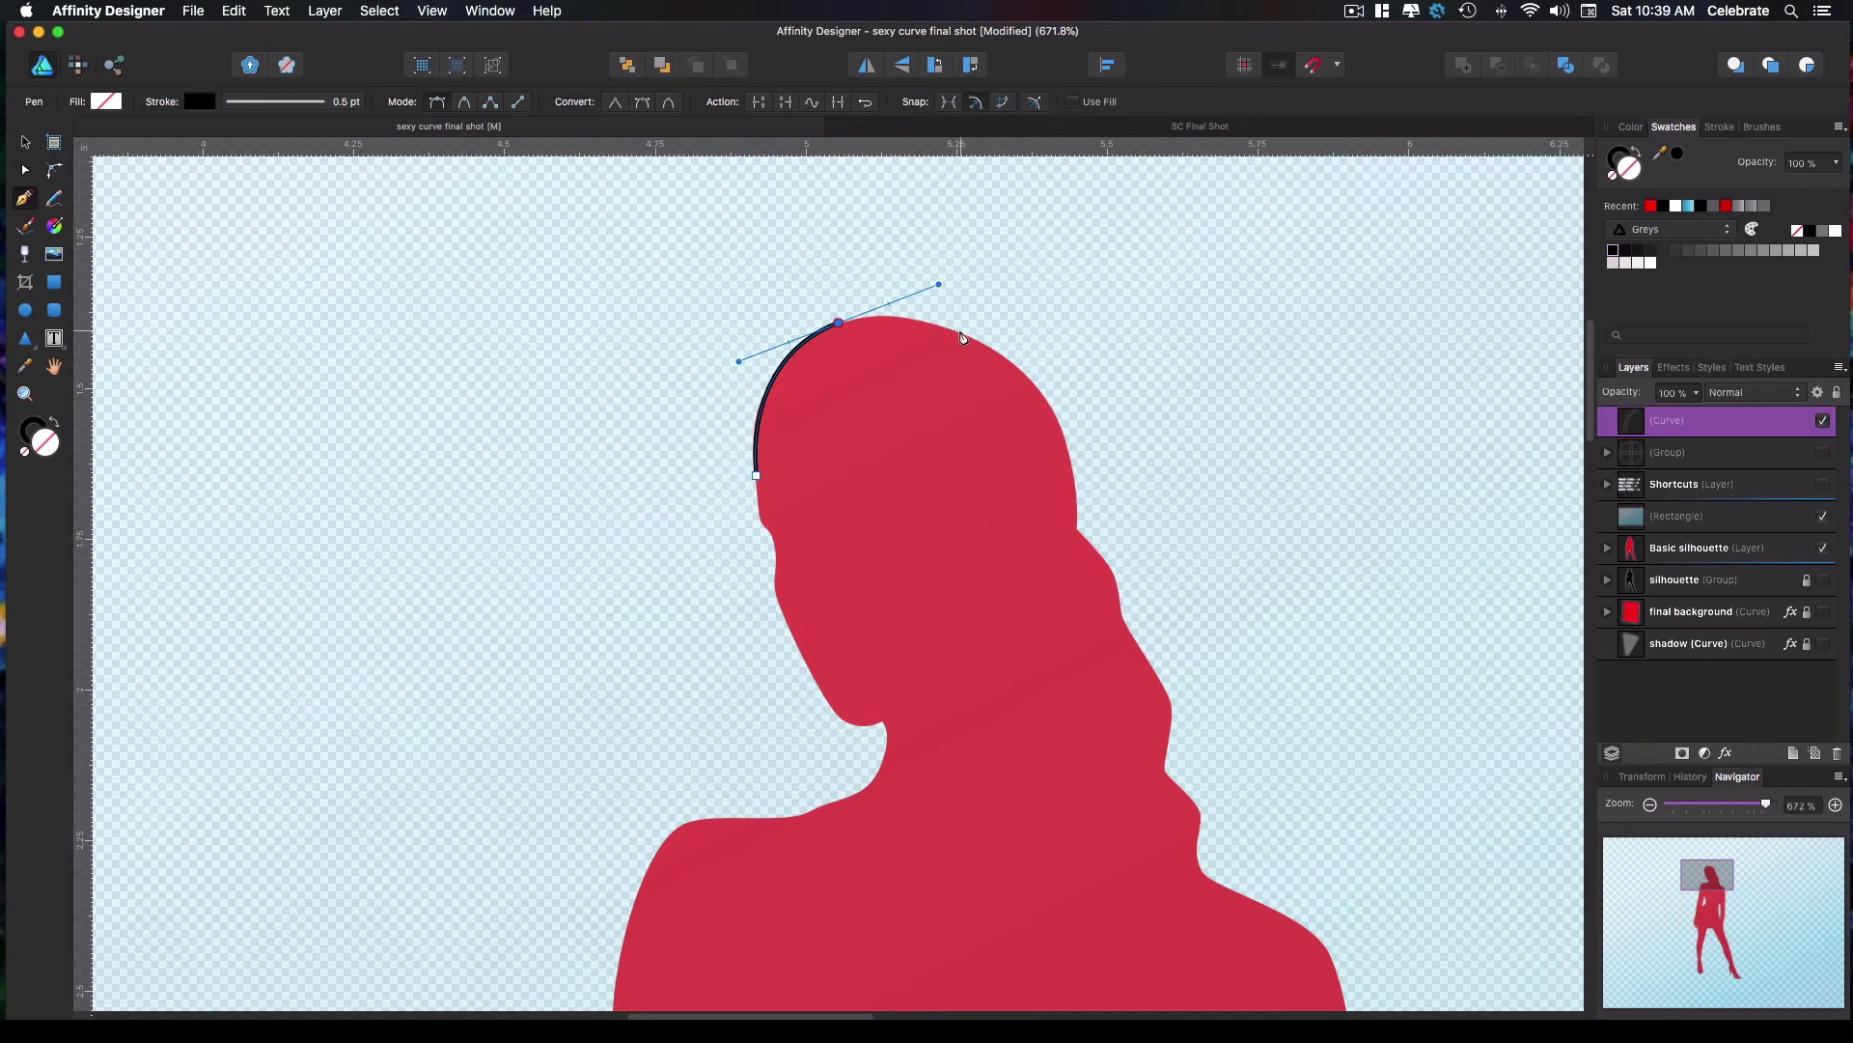
Extend the curve across the crown with a smooth node, then reposition the crown node and adjust its handles to fit the head
drag(963, 332, 1021, 358)
key(a)
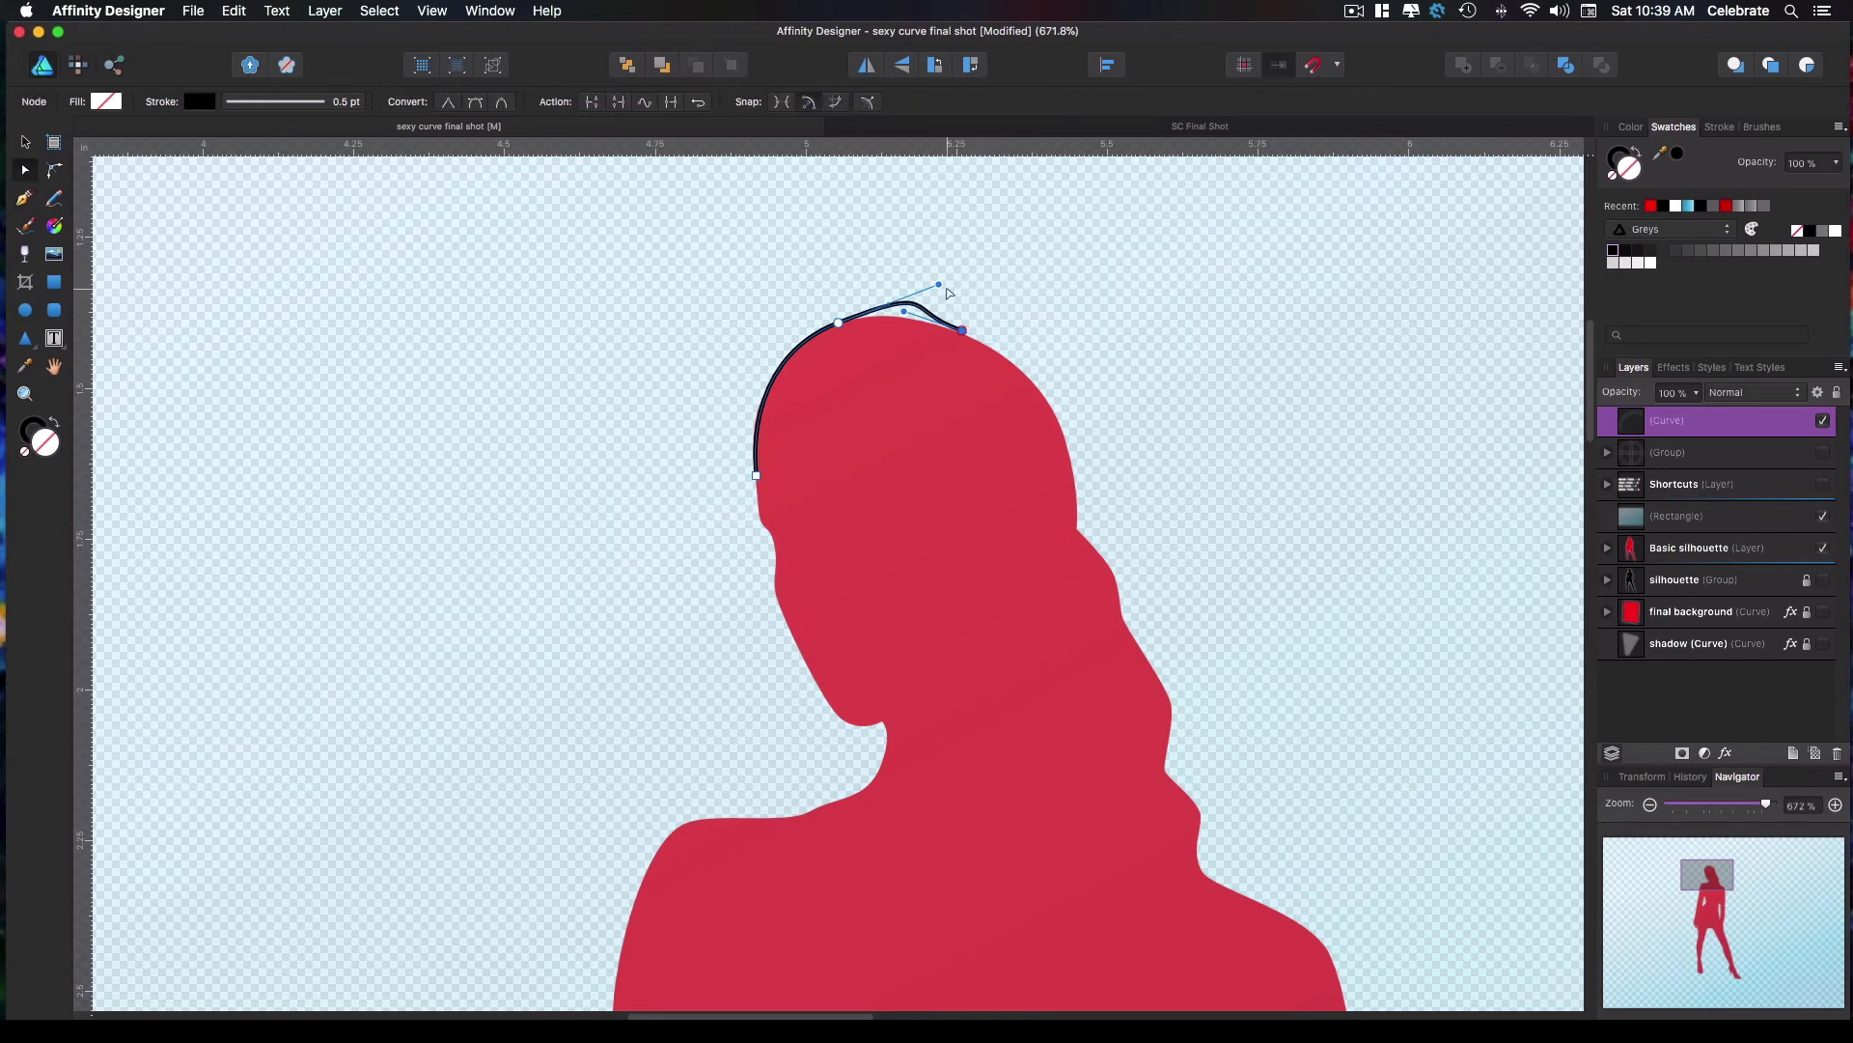
drag(942, 288, 894, 309)
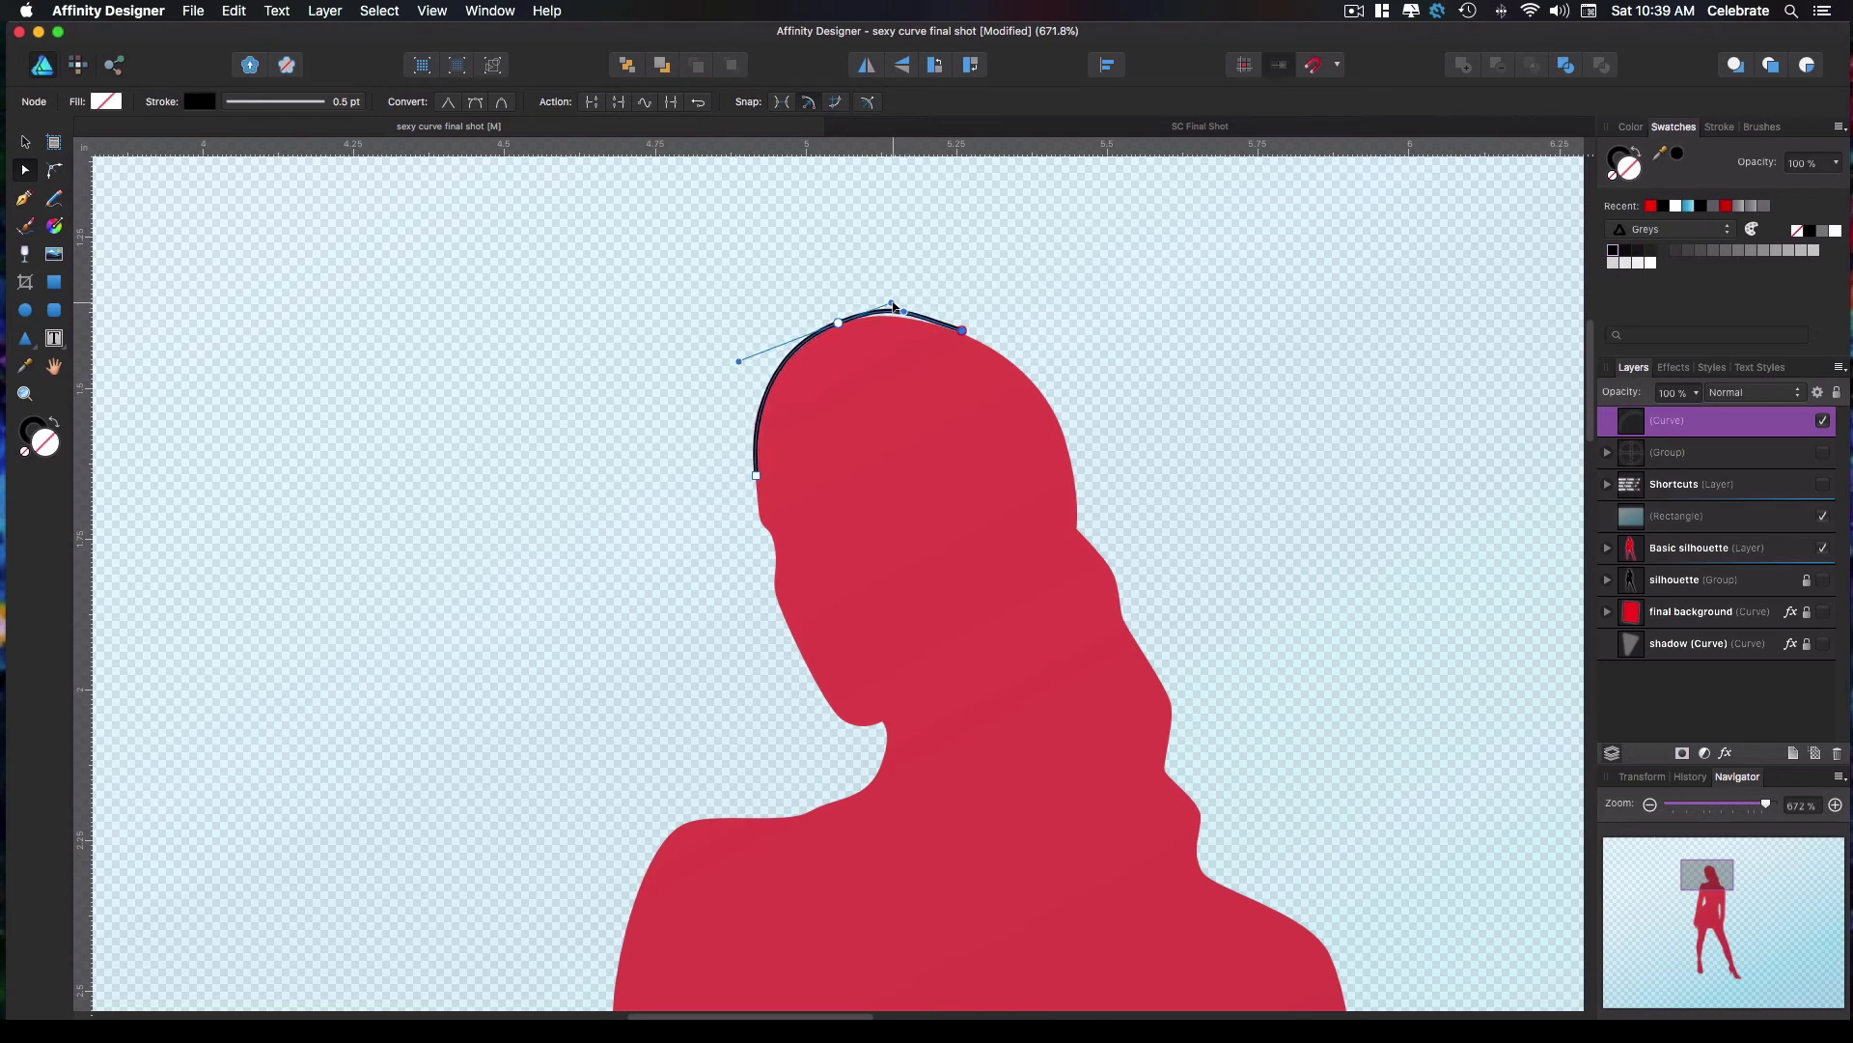
click(839, 324)
drag(741, 362, 873, 310)
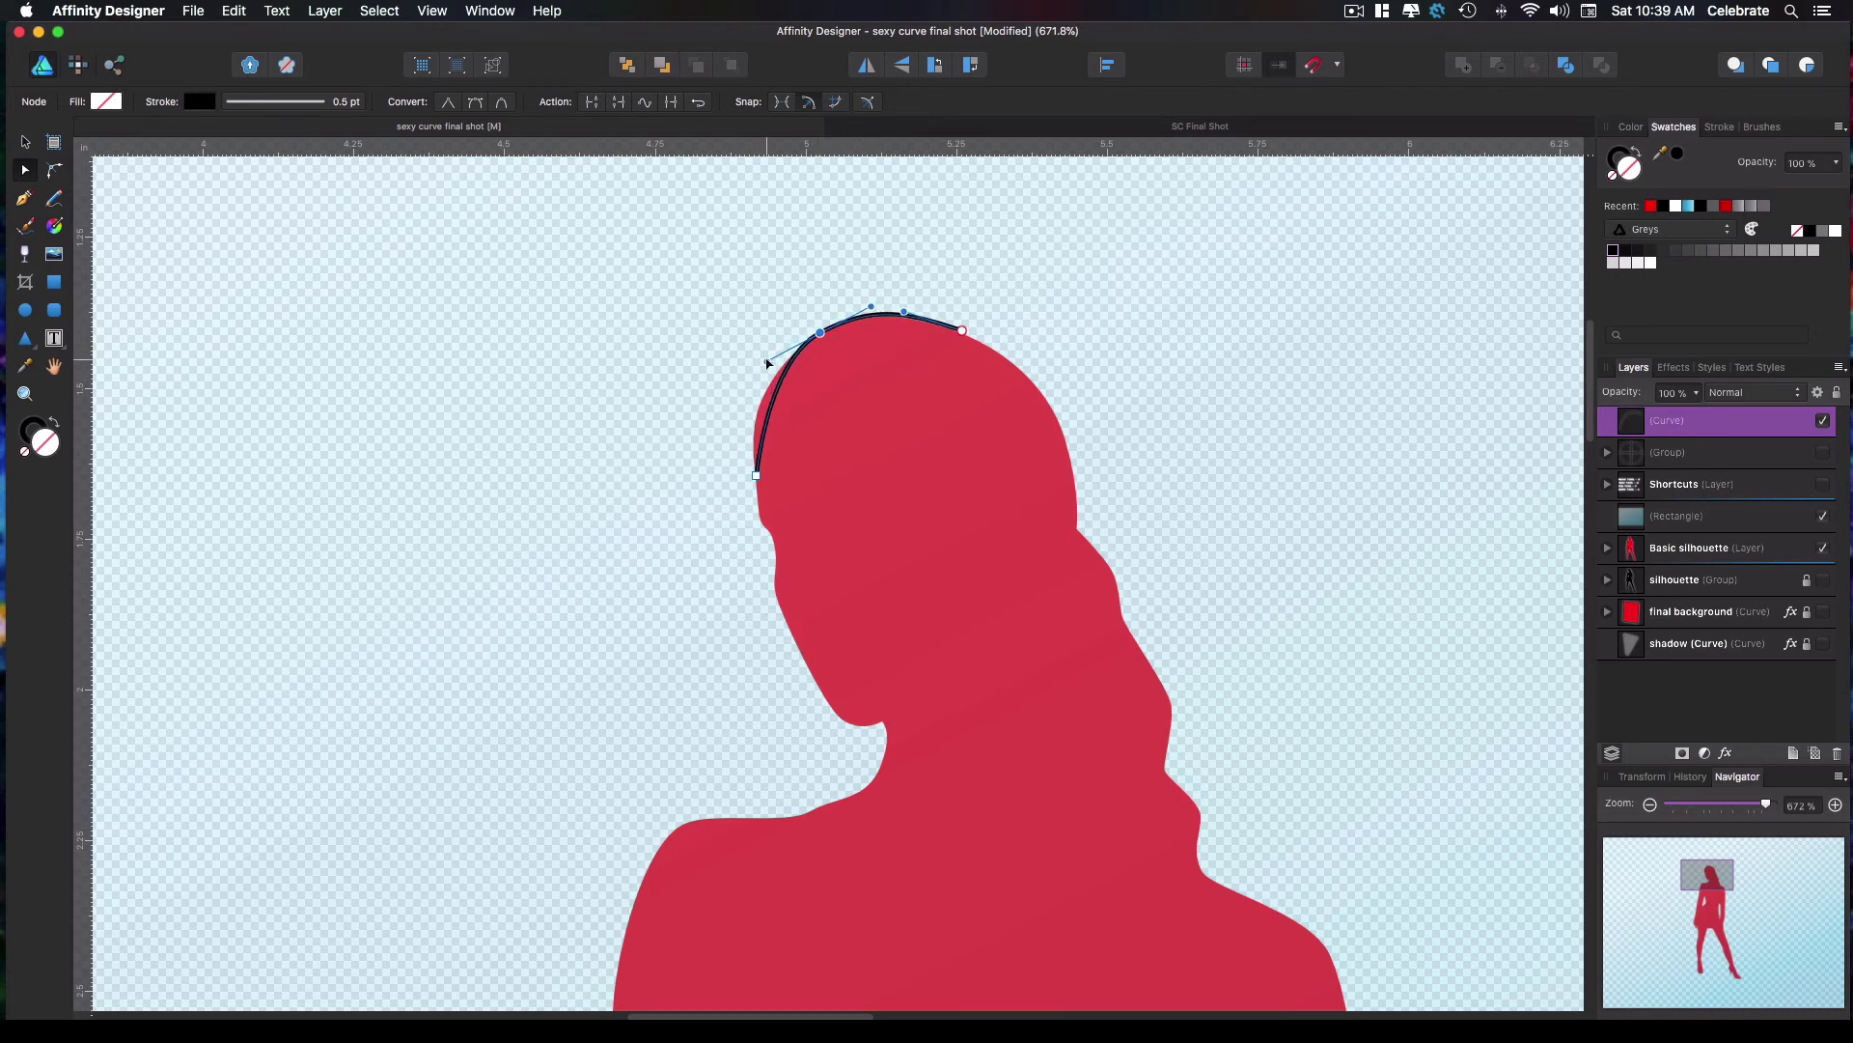
mouse_move(767, 363)
mouse_down()
mouse_move(711, 380)
mouse_move(741, 379)
mouse_up()
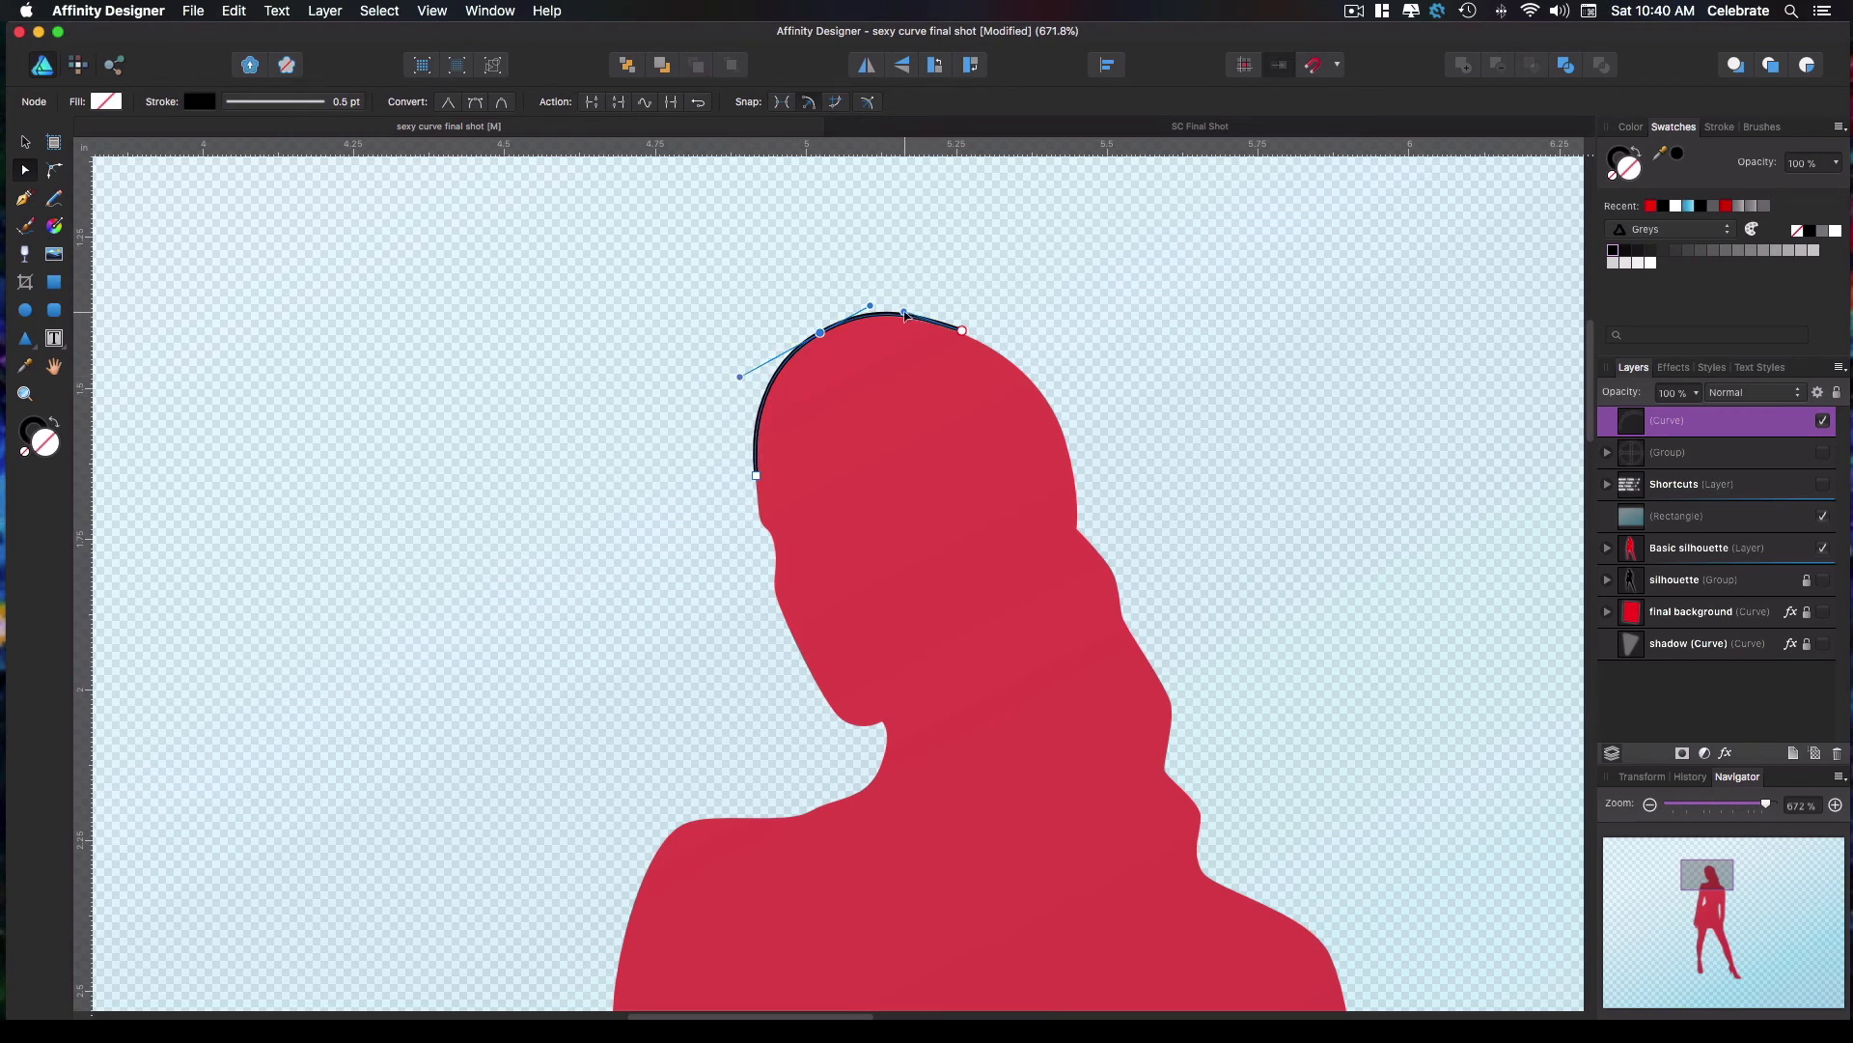
drag(905, 315, 903, 319)
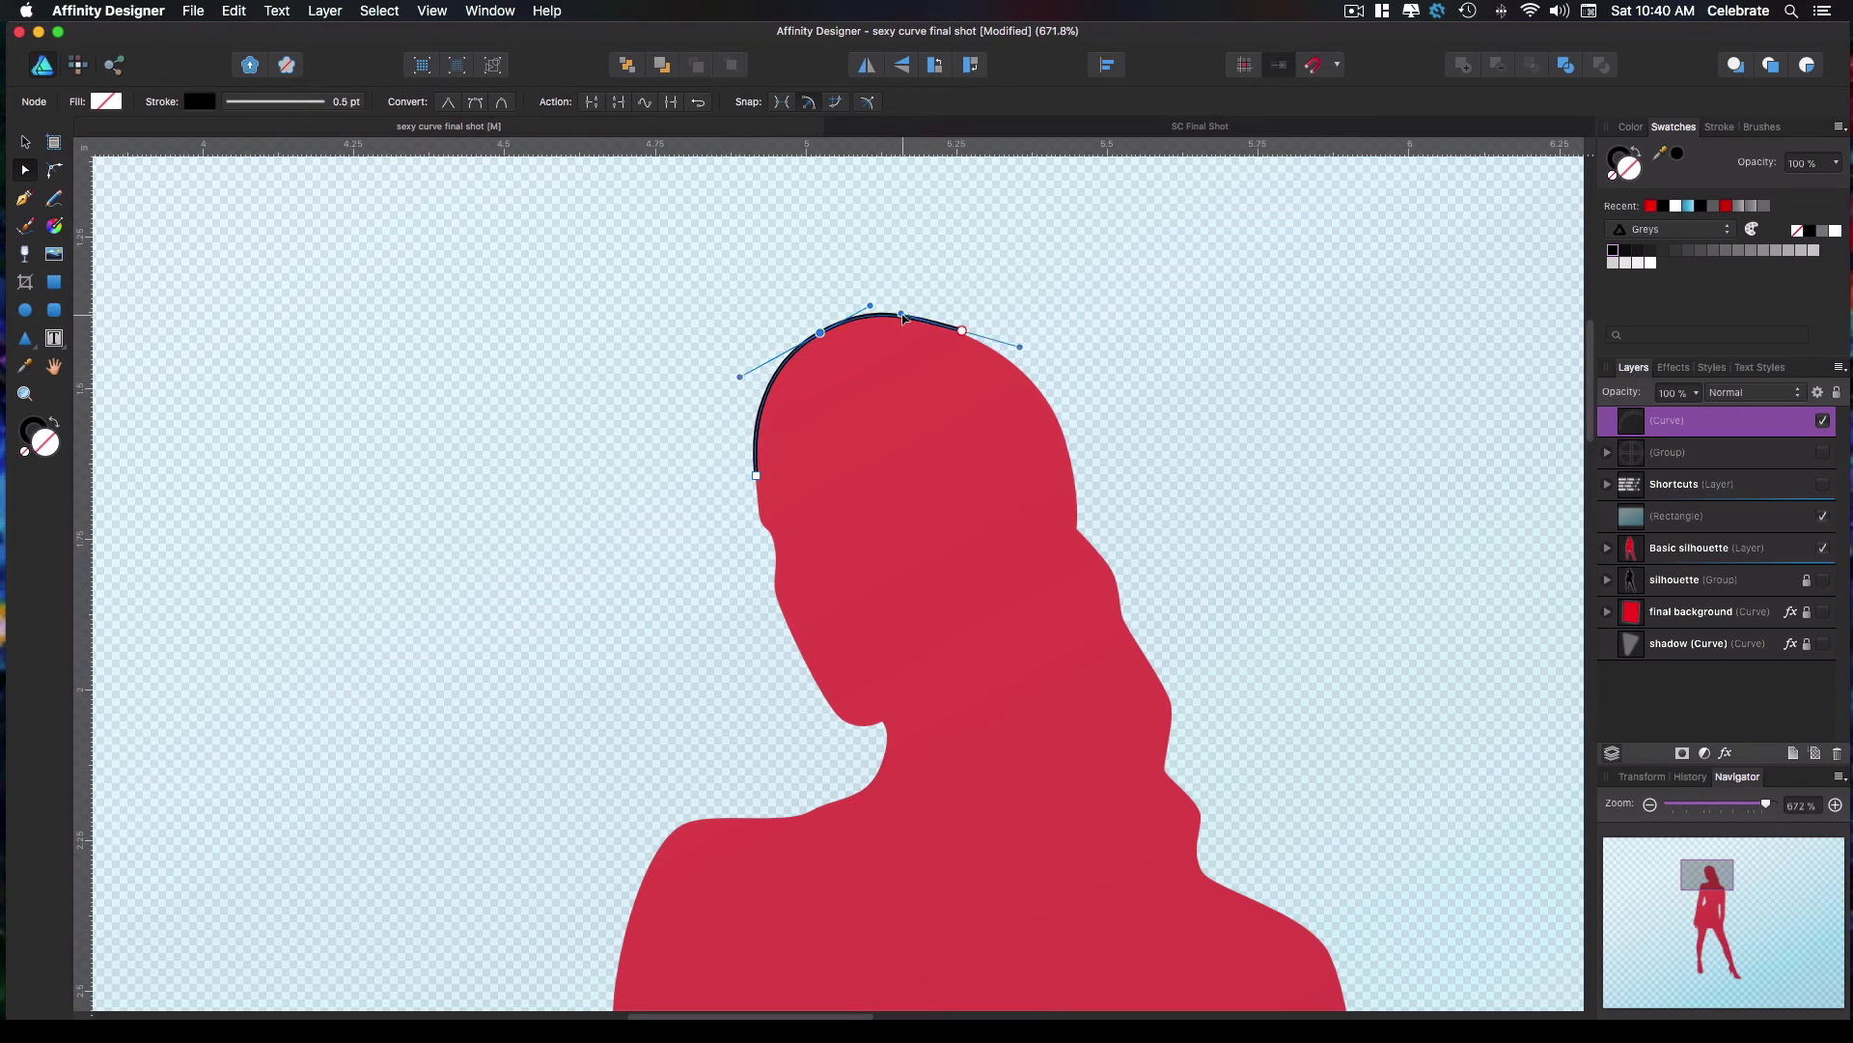
Fine-tune the end node beyond the crown and its handle so the curve follows the top of the head
click(963, 333)
drag(965, 338, 929, 318)
drag(966, 332, 966, 334)
Continue the Pen tracing down the back of the head and around the first bump of the hair
key(p)
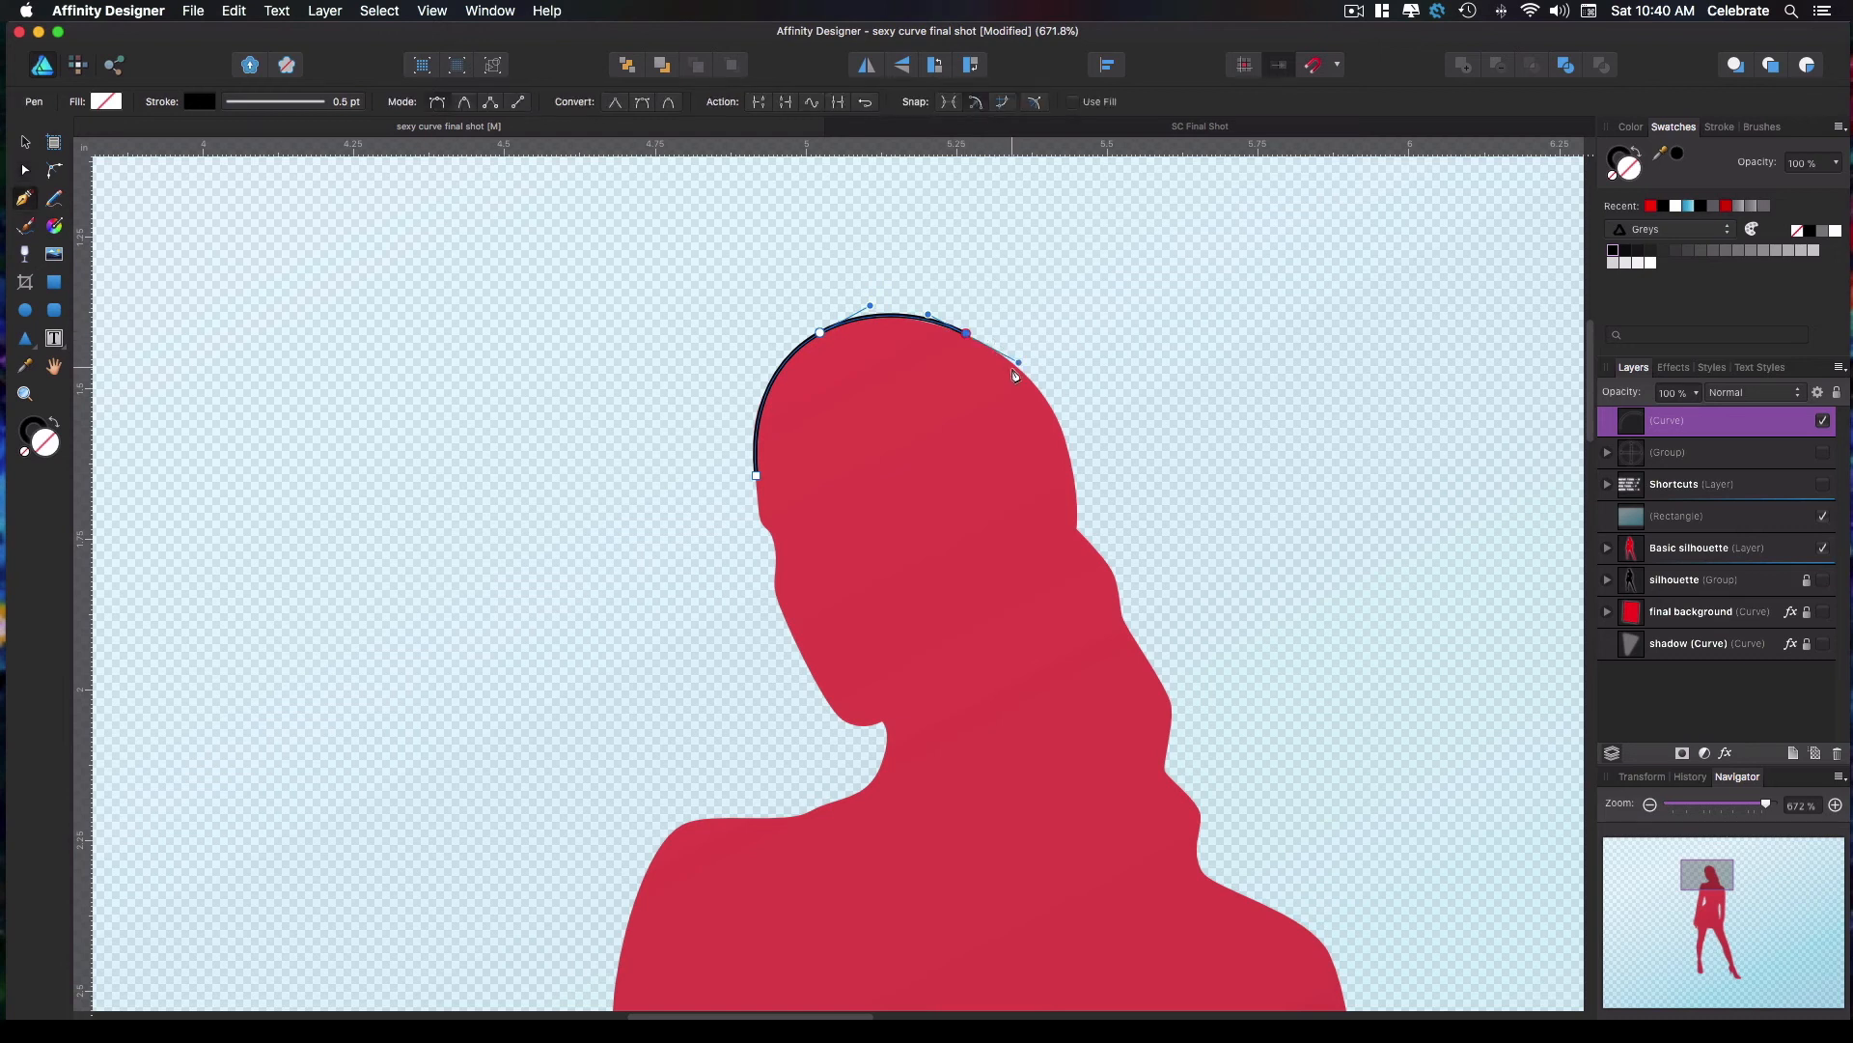
click(1051, 405)
drag(1054, 405, 1069, 431)
click(1076, 527)
drag(1082, 546, 1122, 609)
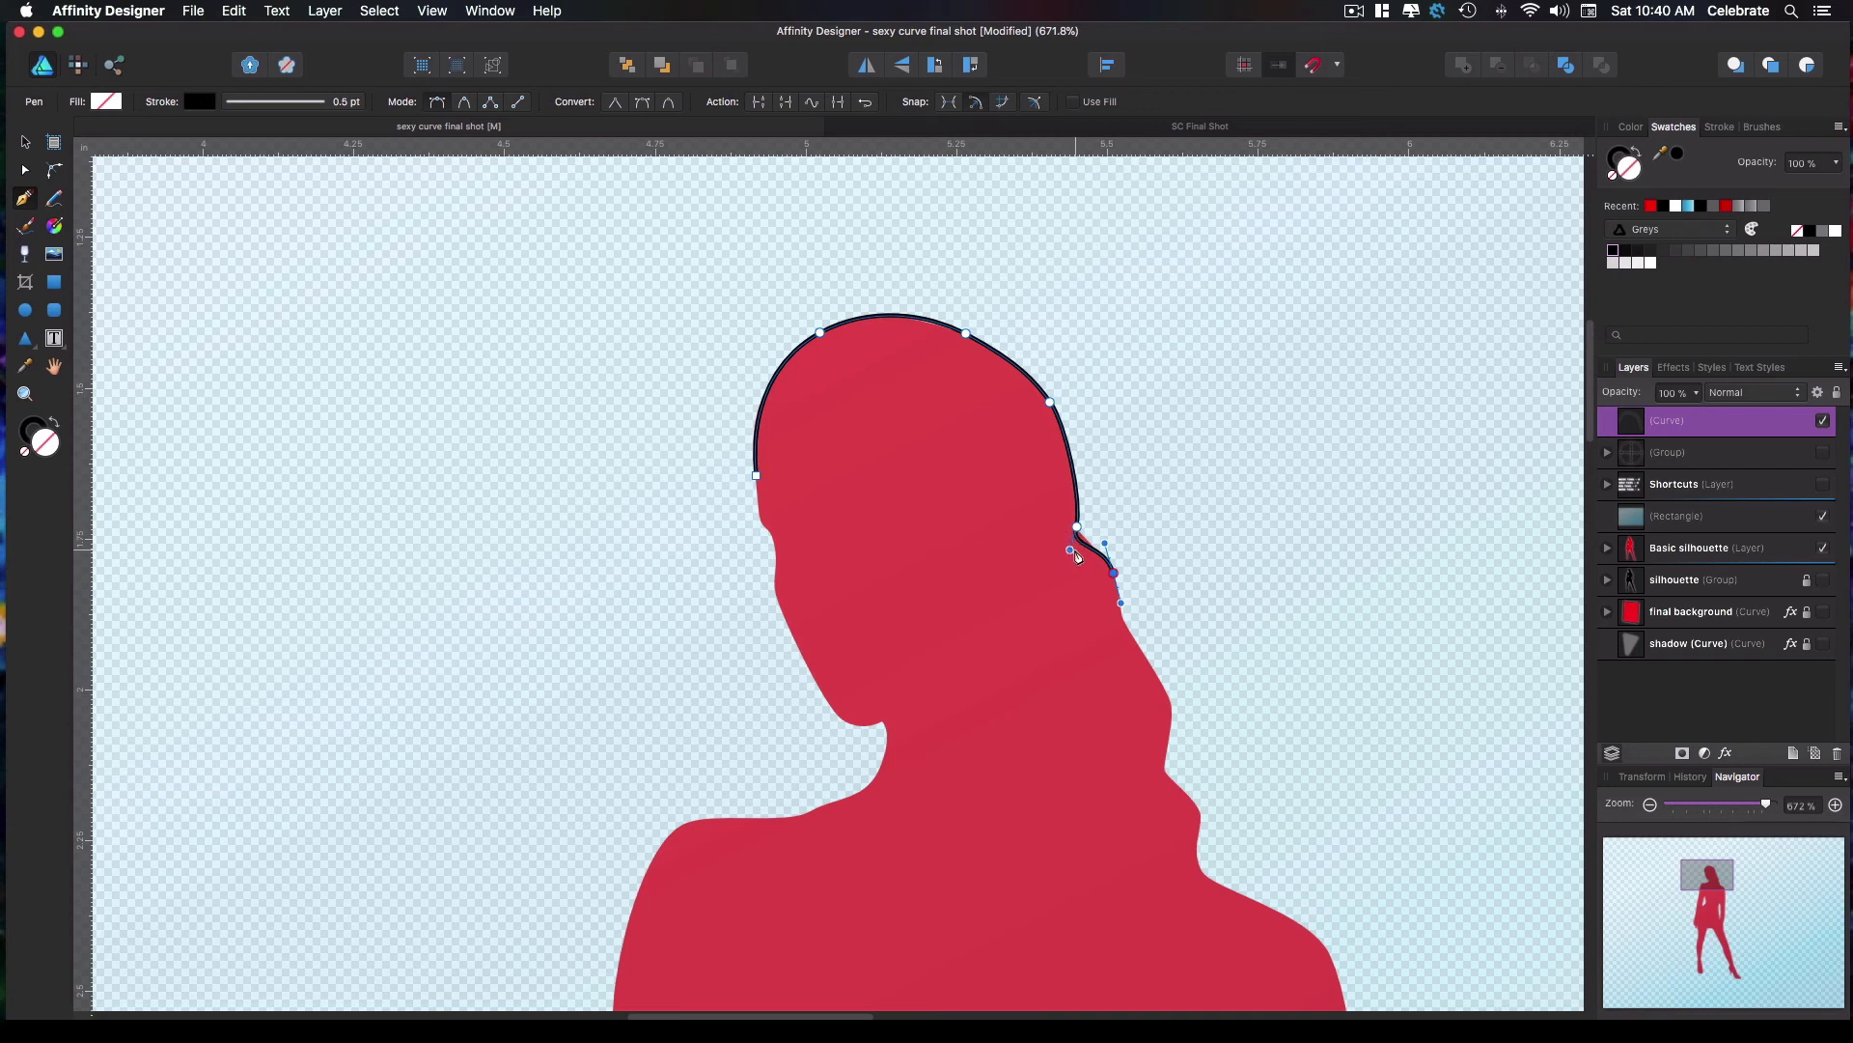
Shorten the handle at the corner where the head meets the hair so the curve hugs the outline
key(a)
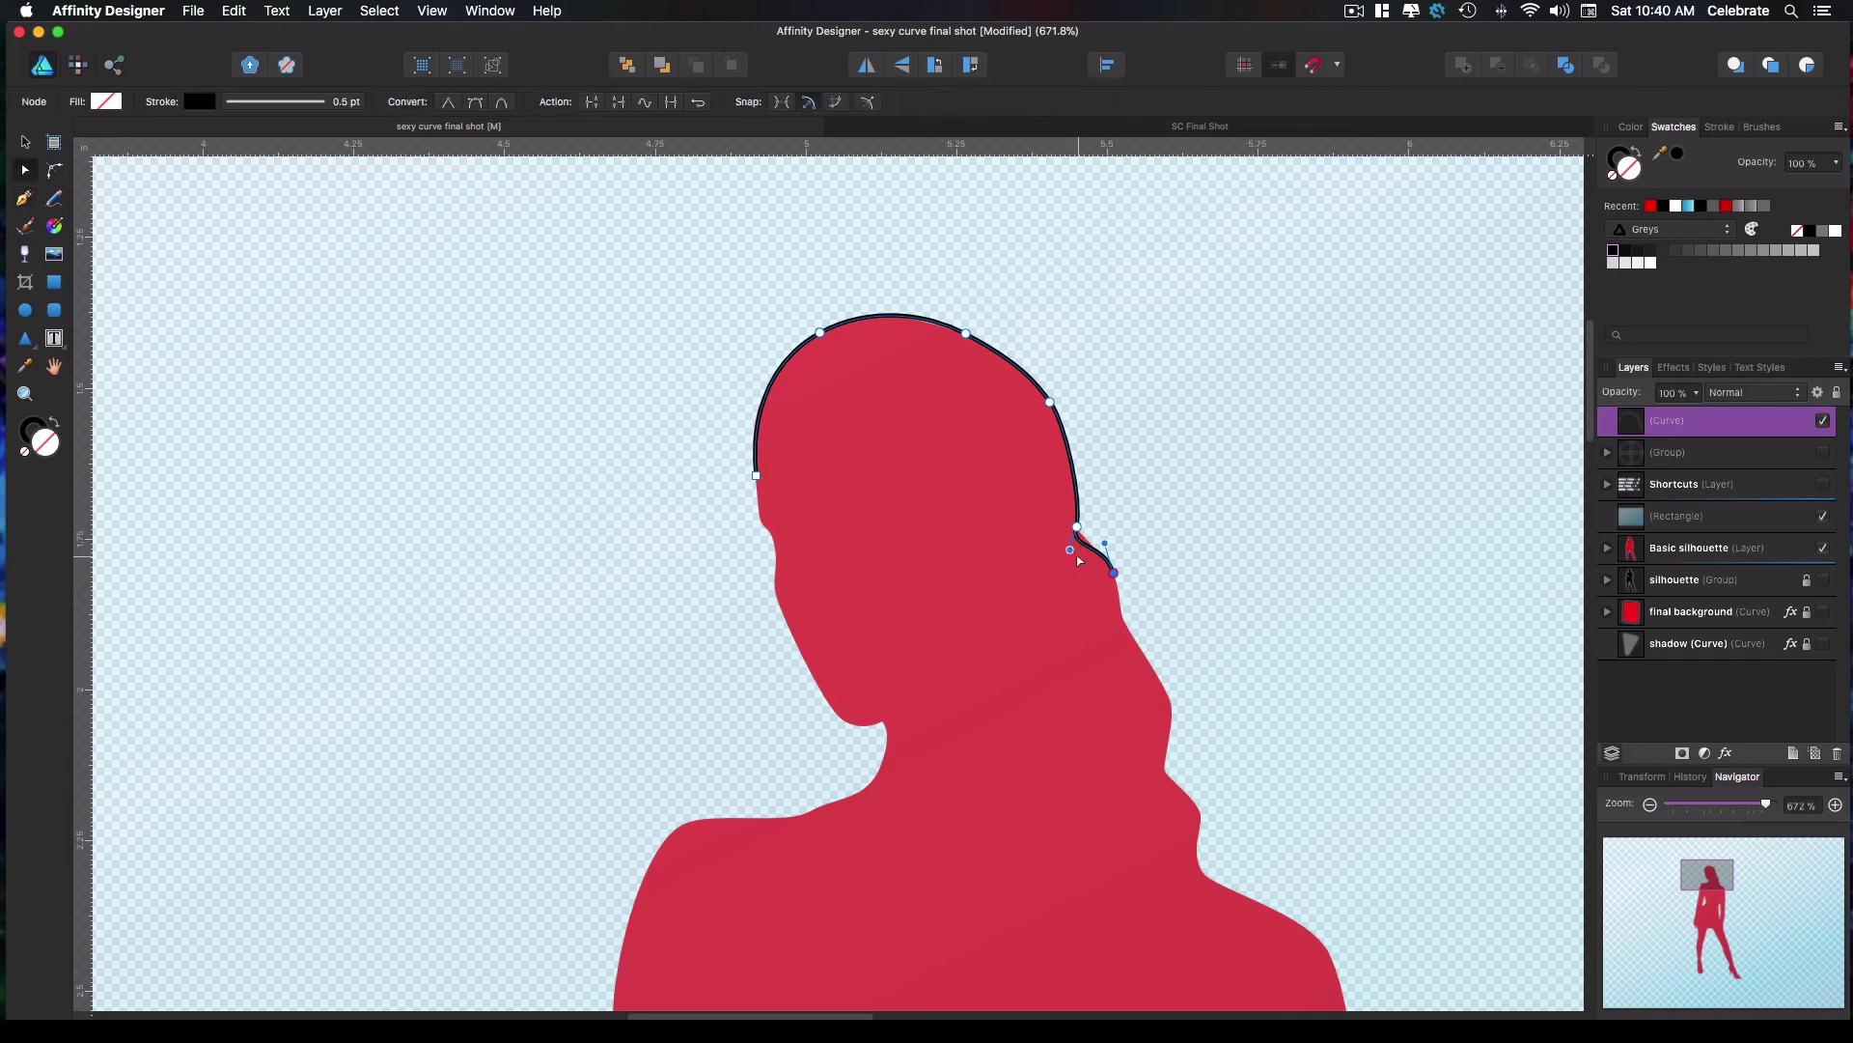
drag(1070, 549, 1075, 543)
key(p)
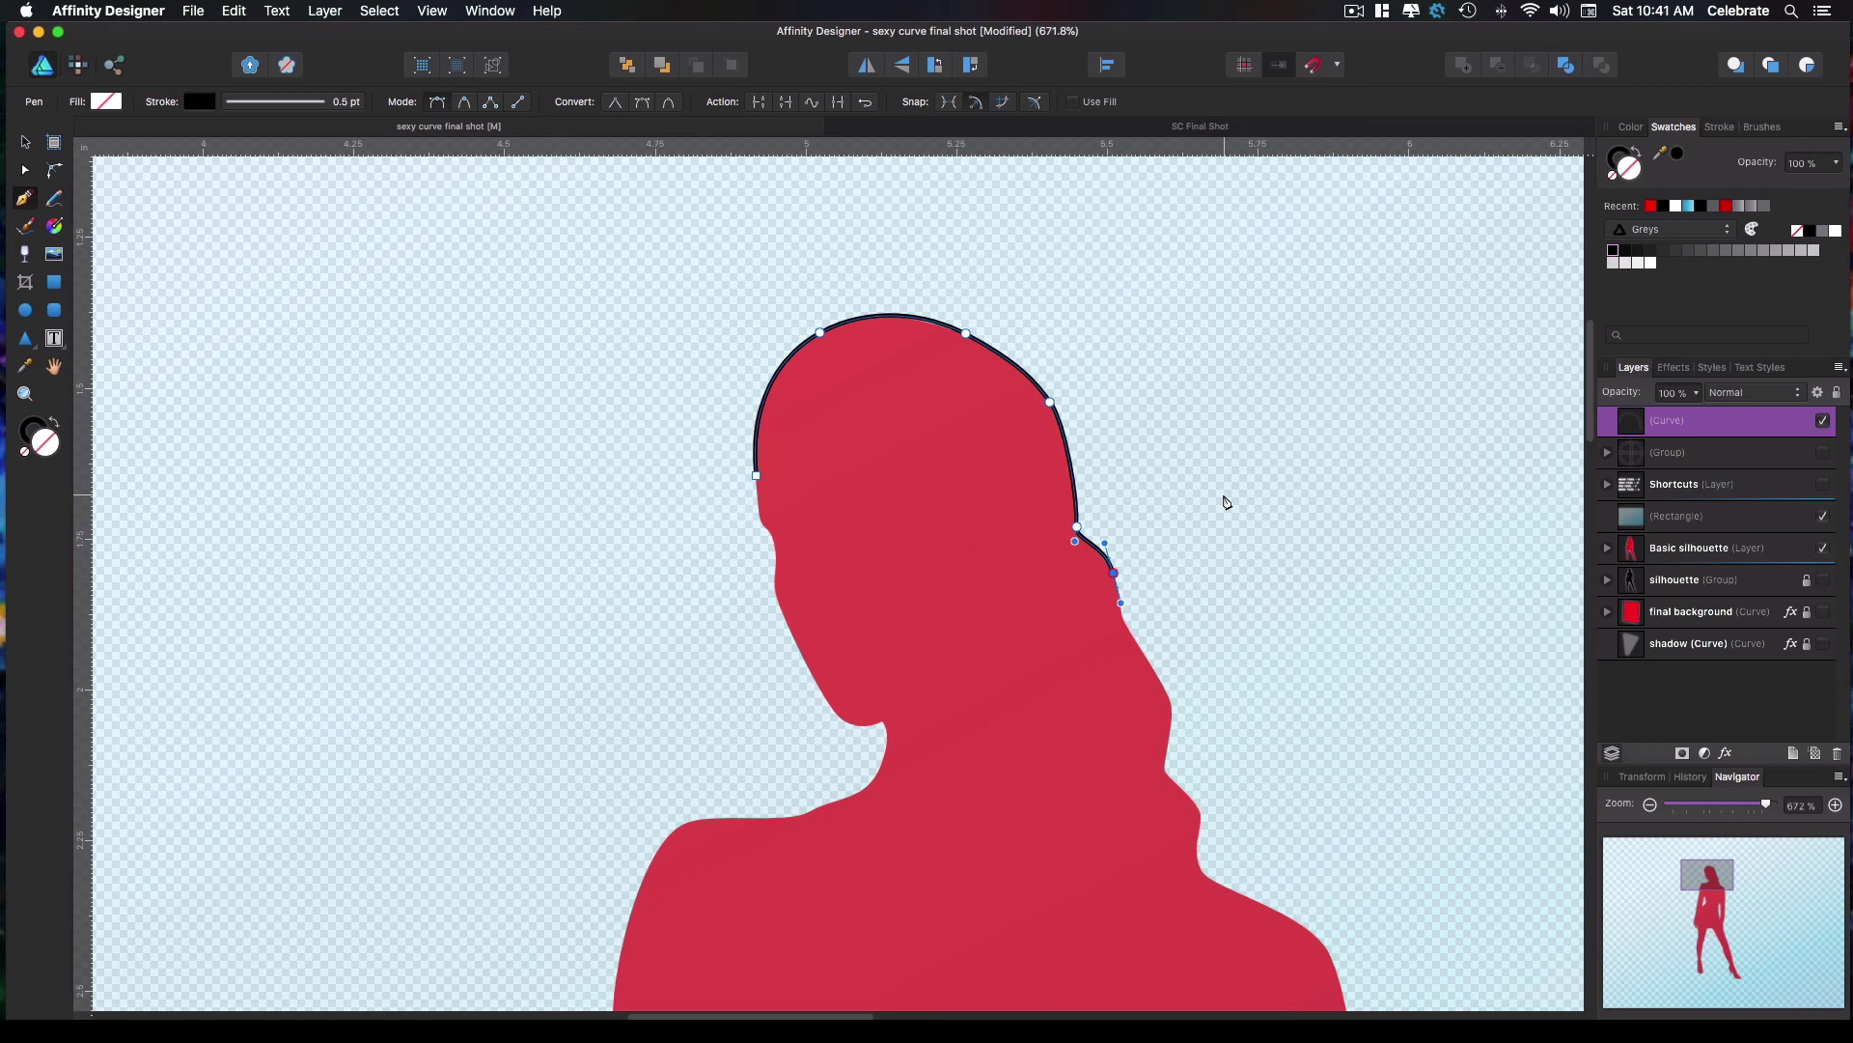
Look at the finished artwork in the SC Final Shot document, and return to the tracing document
click(1185, 128)
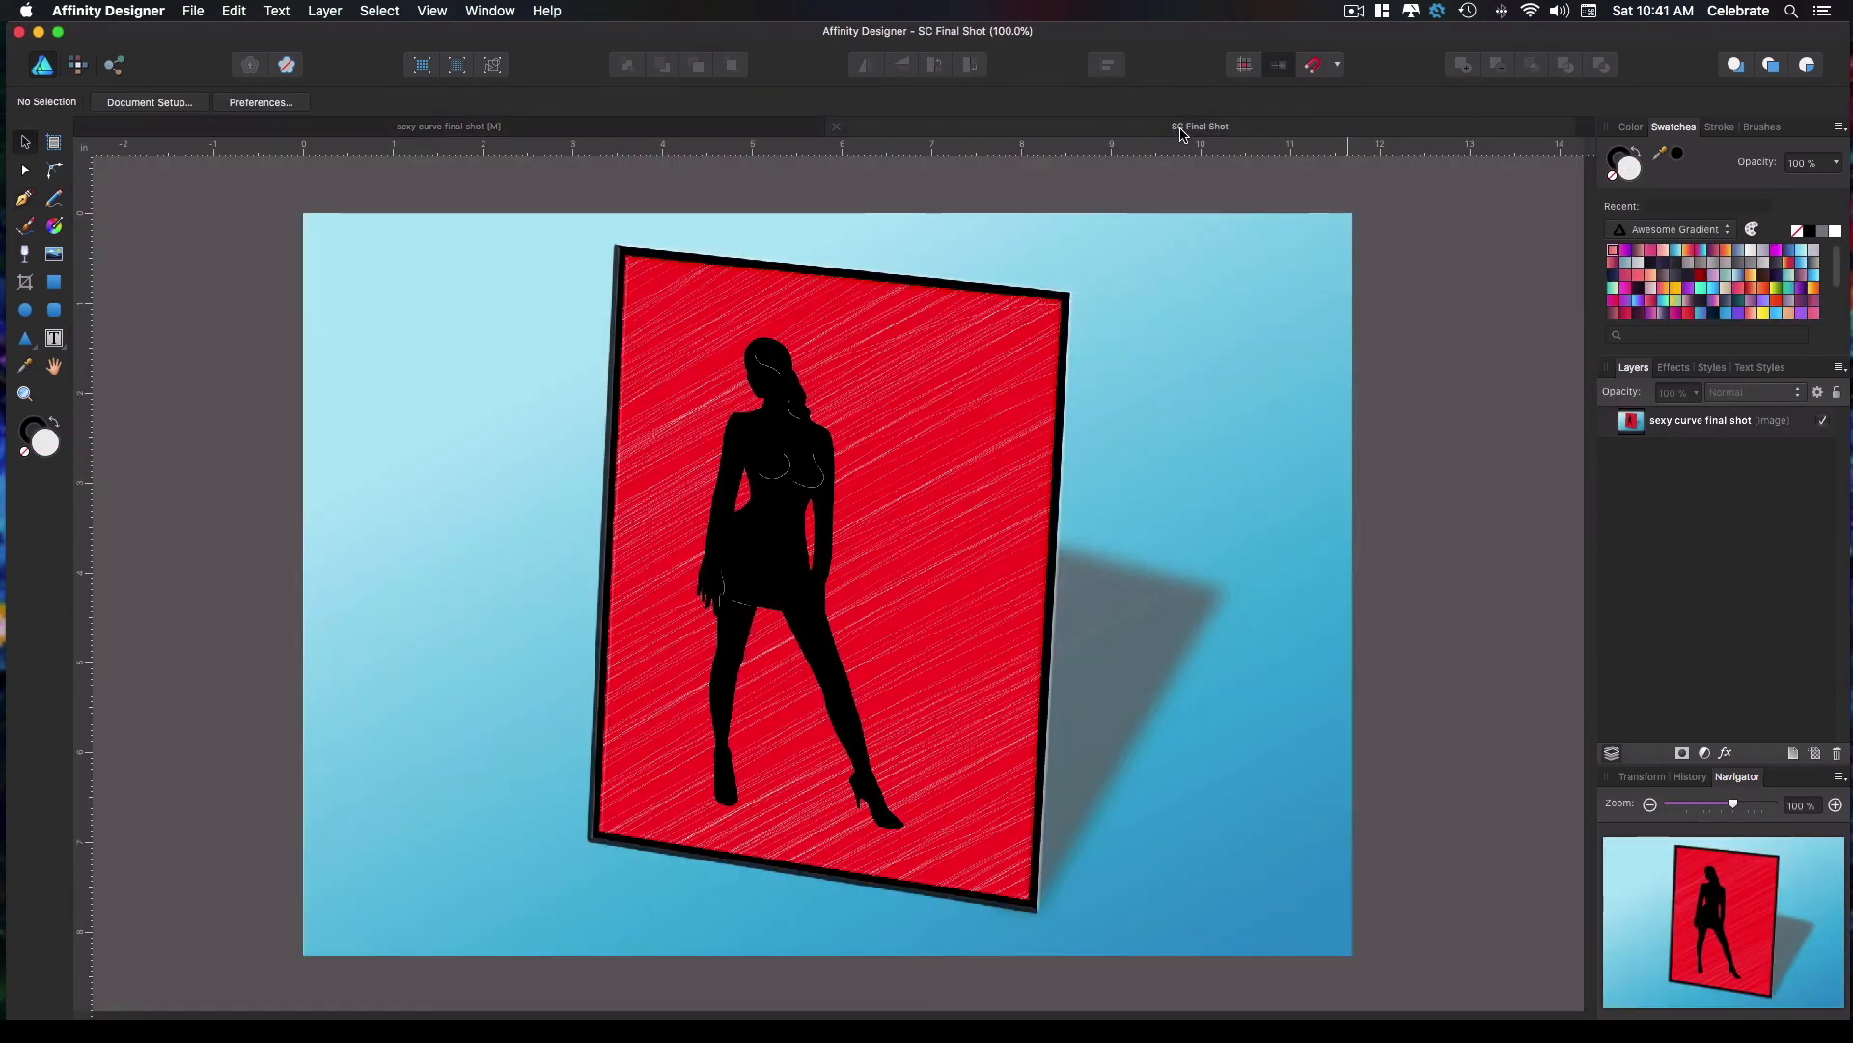
click(775, 128)
click(1354, 12)
click(1378, 70)
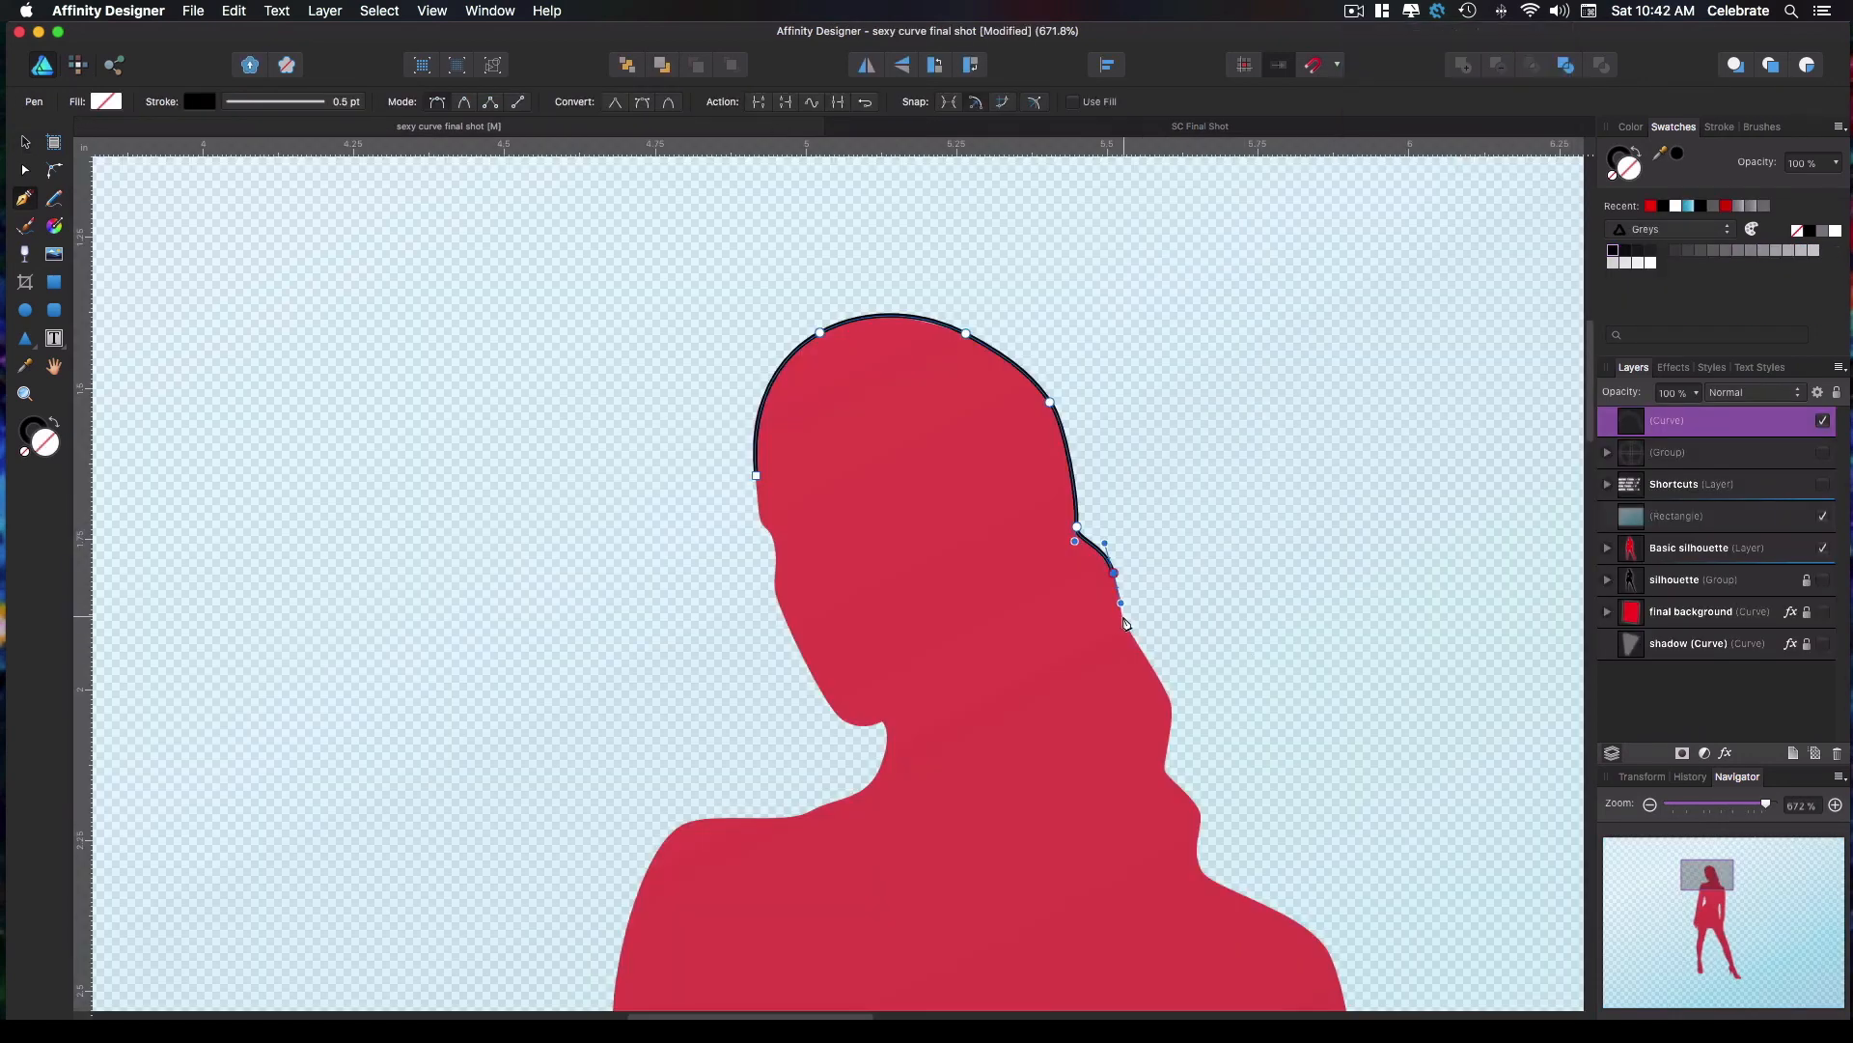
Trace the wavy outer edge of the hair down to where it meets the shoulder
drag(1124, 616, 1130, 632)
click(1174, 710)
drag(1167, 770, 1167, 778)
scroll(1162, 769, down, 5)
scroll(1162, 769, right, 2)
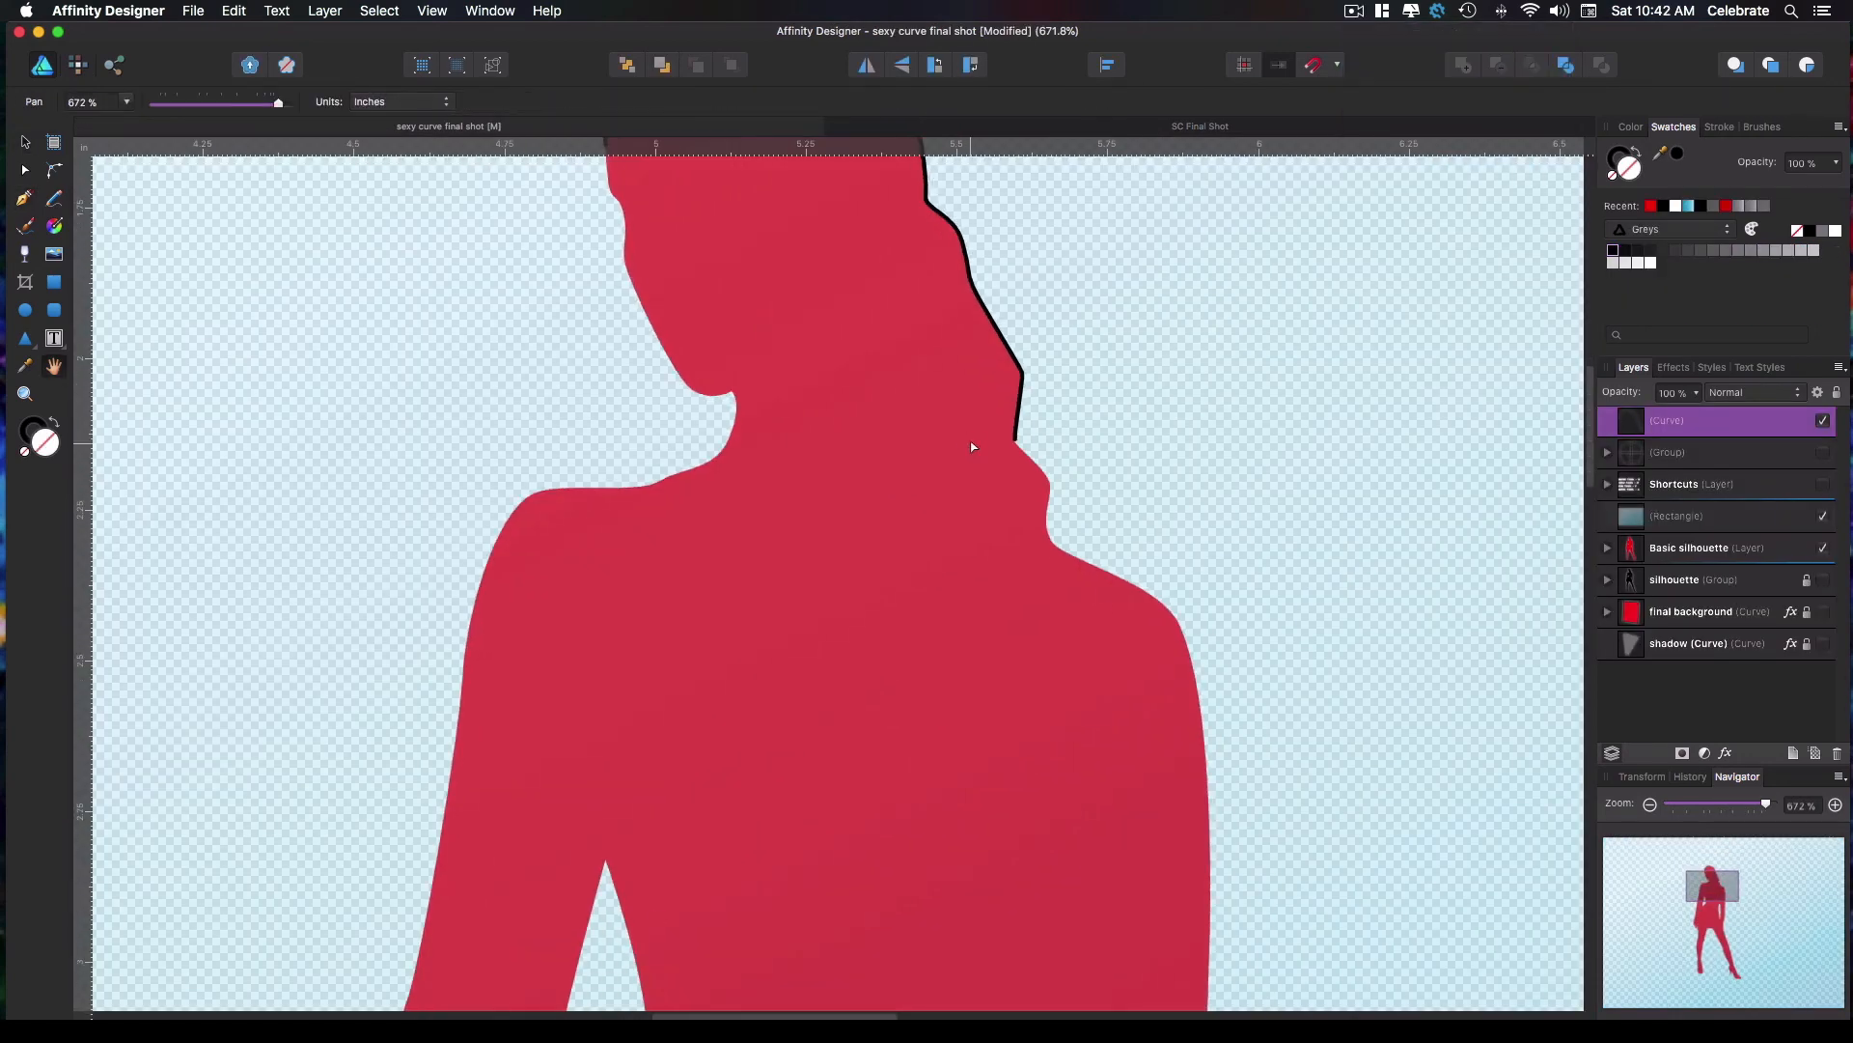
click(1047, 483)
drag(1047, 532, 1056, 552)
Trace over the shoulder on the hair side and down the outer edge of that arm to the forearm
drag(1175, 618, 1138, 661)
scroll(1212, 854, down, 3)
scroll(1215, 854, down, 4)
scroll(1214, 854, right, 1)
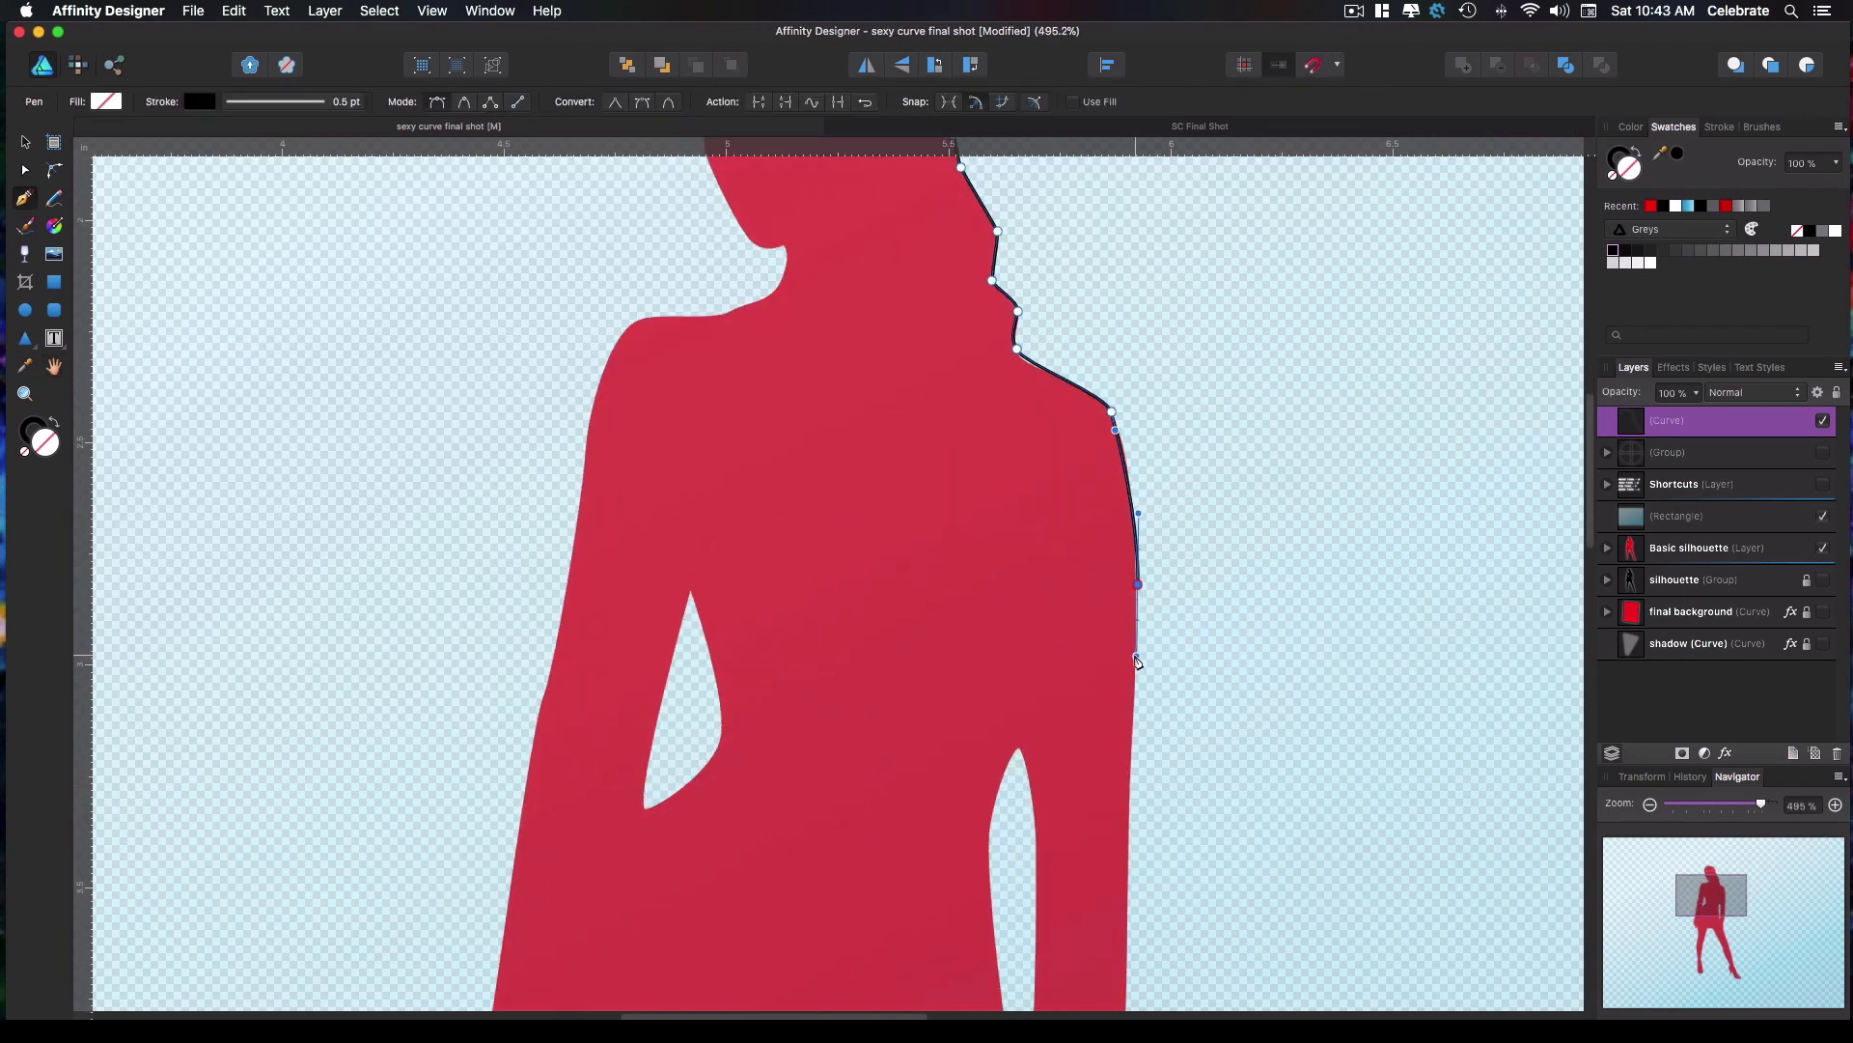
key(space)
drag(1067, 776, 1092, 484)
drag(1092, 655, 1089, 671)
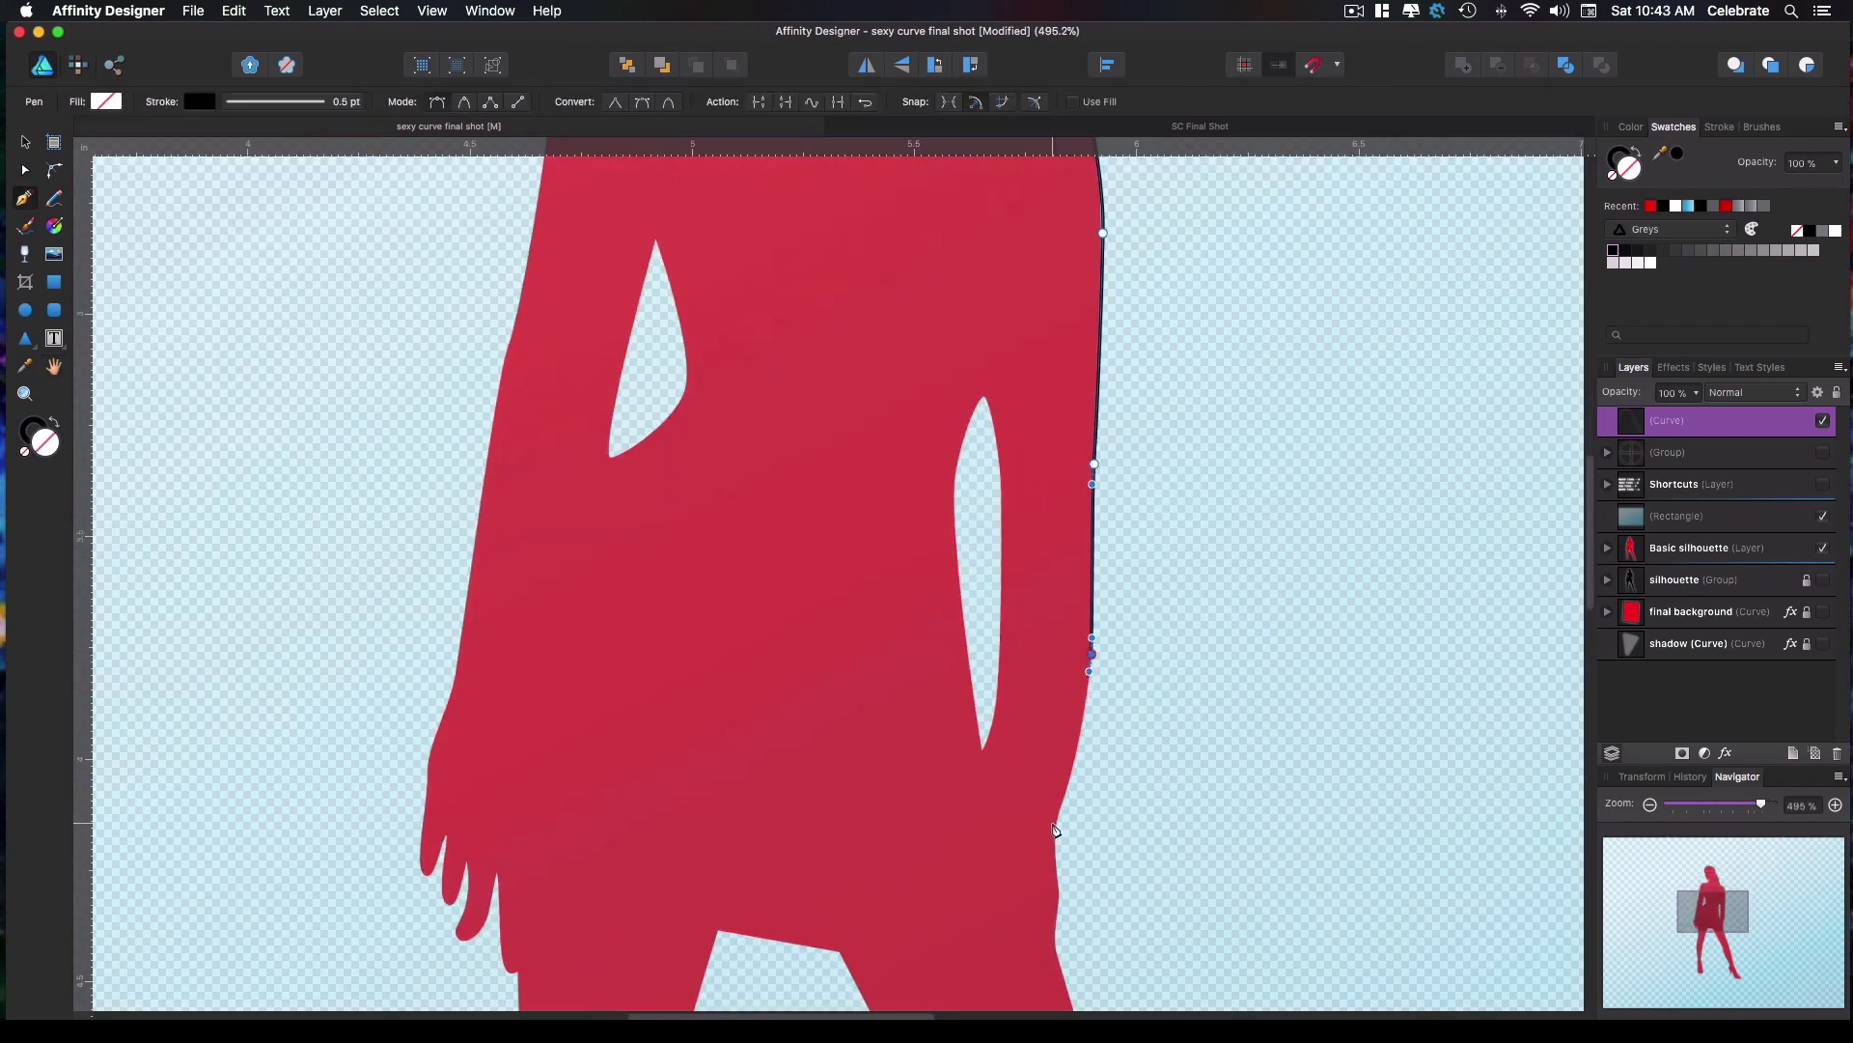
Trace from the forearm past the hip and down the outer thigh to the knee
drag(1068, 787, 1059, 906)
drag(1054, 940, 809, 338)
key(space)
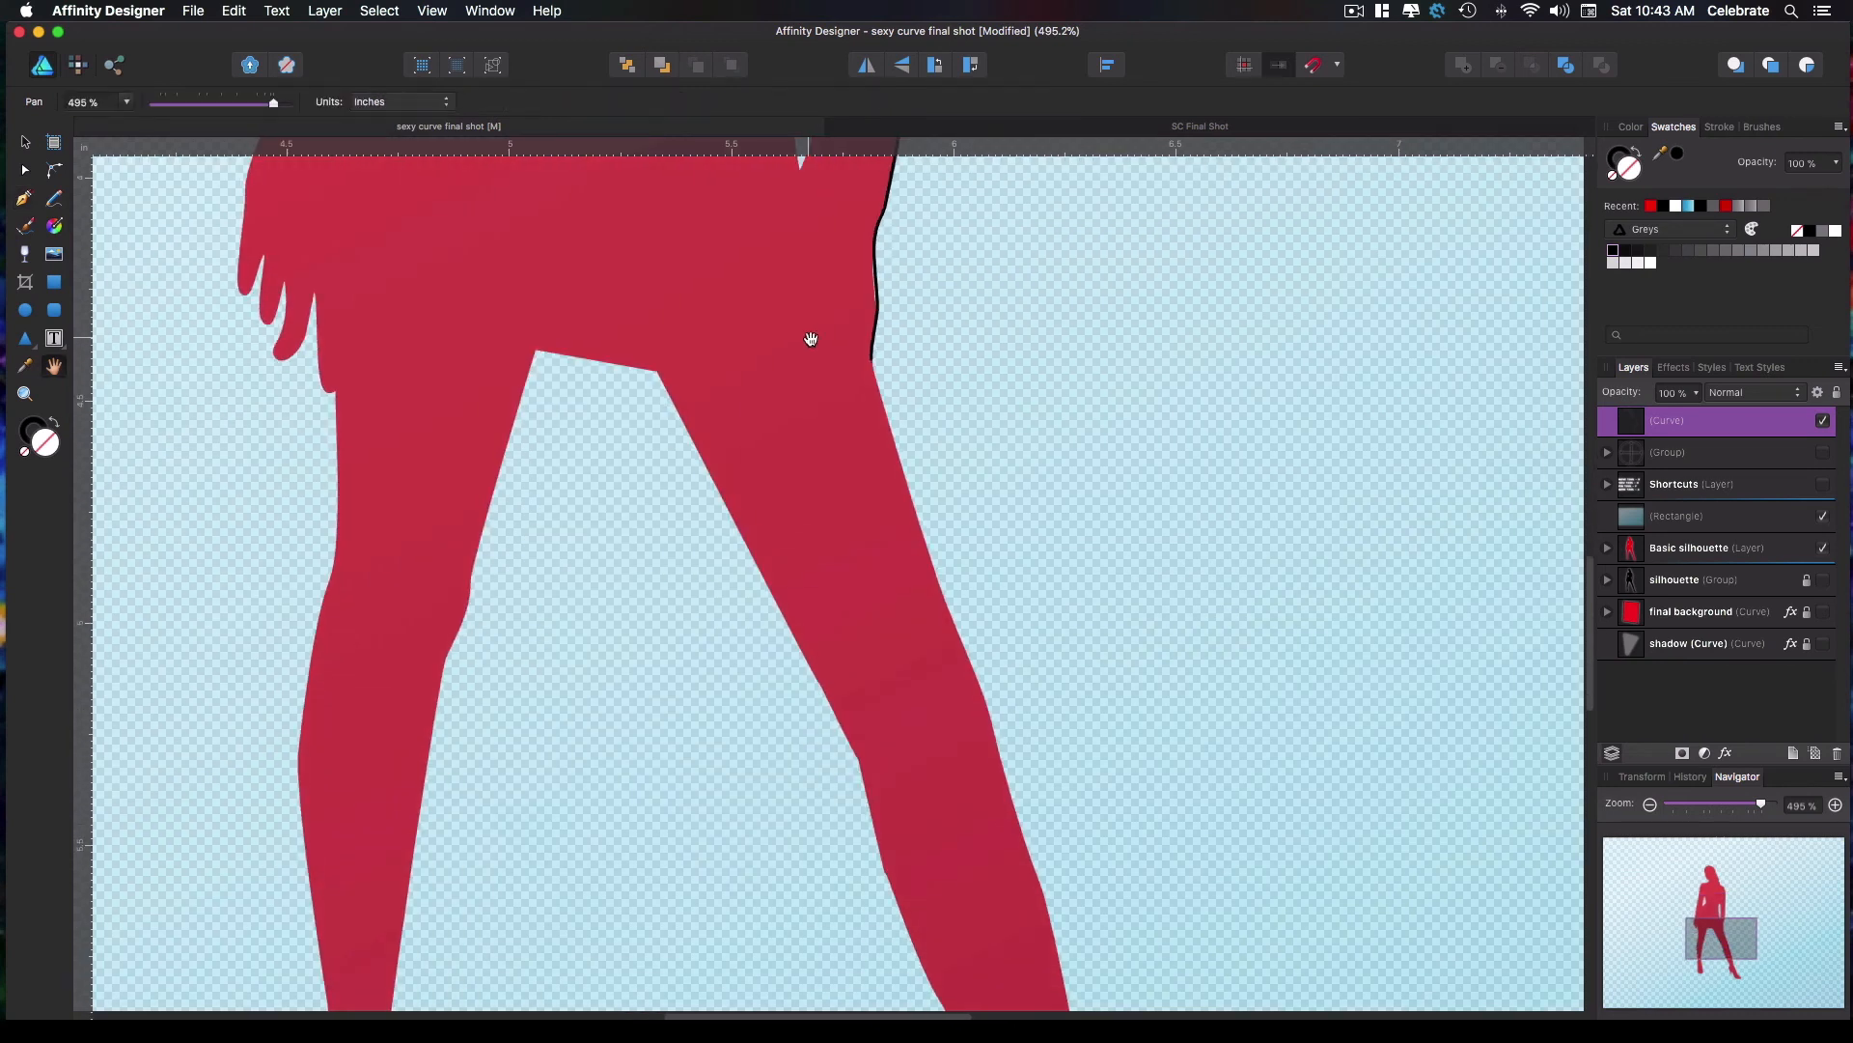
drag(953, 616, 957, 629)
drag(985, 697, 923, 435)
Trace the outer edge of the lower leg and ankle down to the instep of the high-heeled shoe
key(space)
drag(966, 647, 989, 691)
drag(1007, 760, 1019, 762)
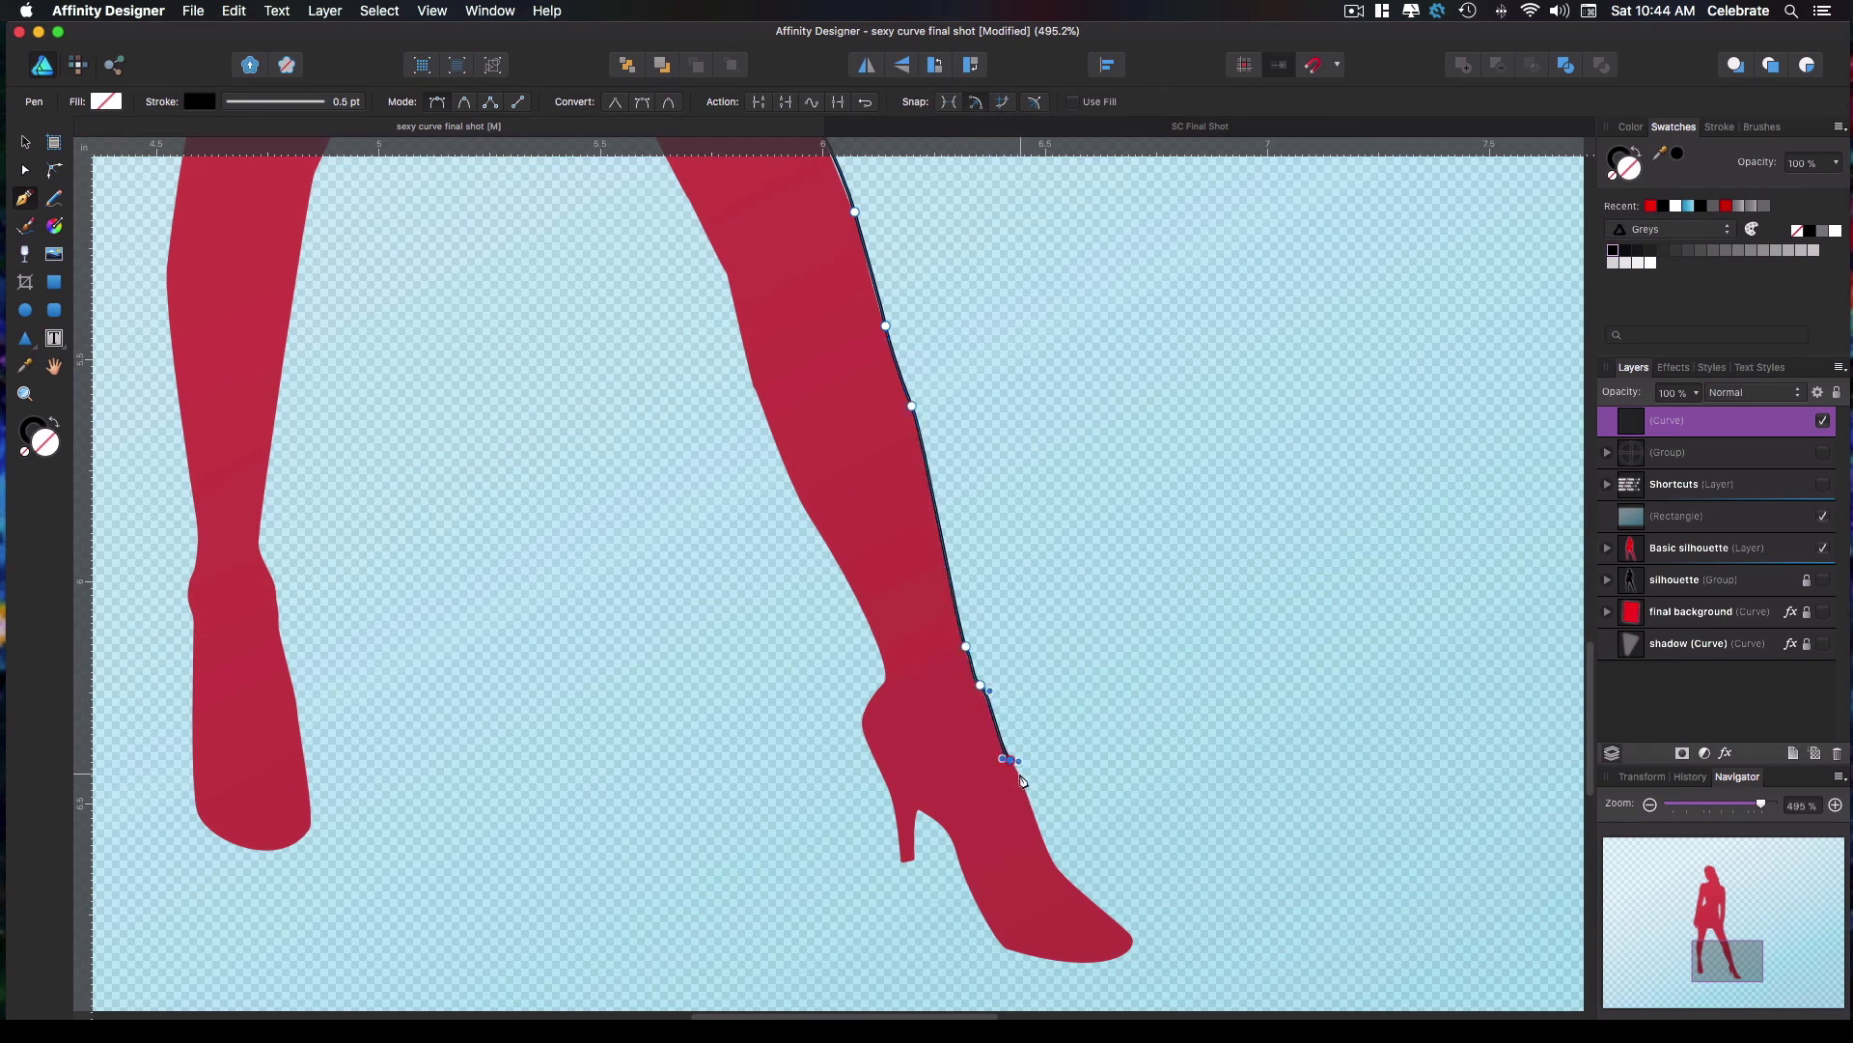
click(1021, 776)
drag(1051, 858, 896, 625)
Trace the top of the high-heeled shoe, around its toe and back along the front sole
scroll(1125, 937, up, 3)
key(space)
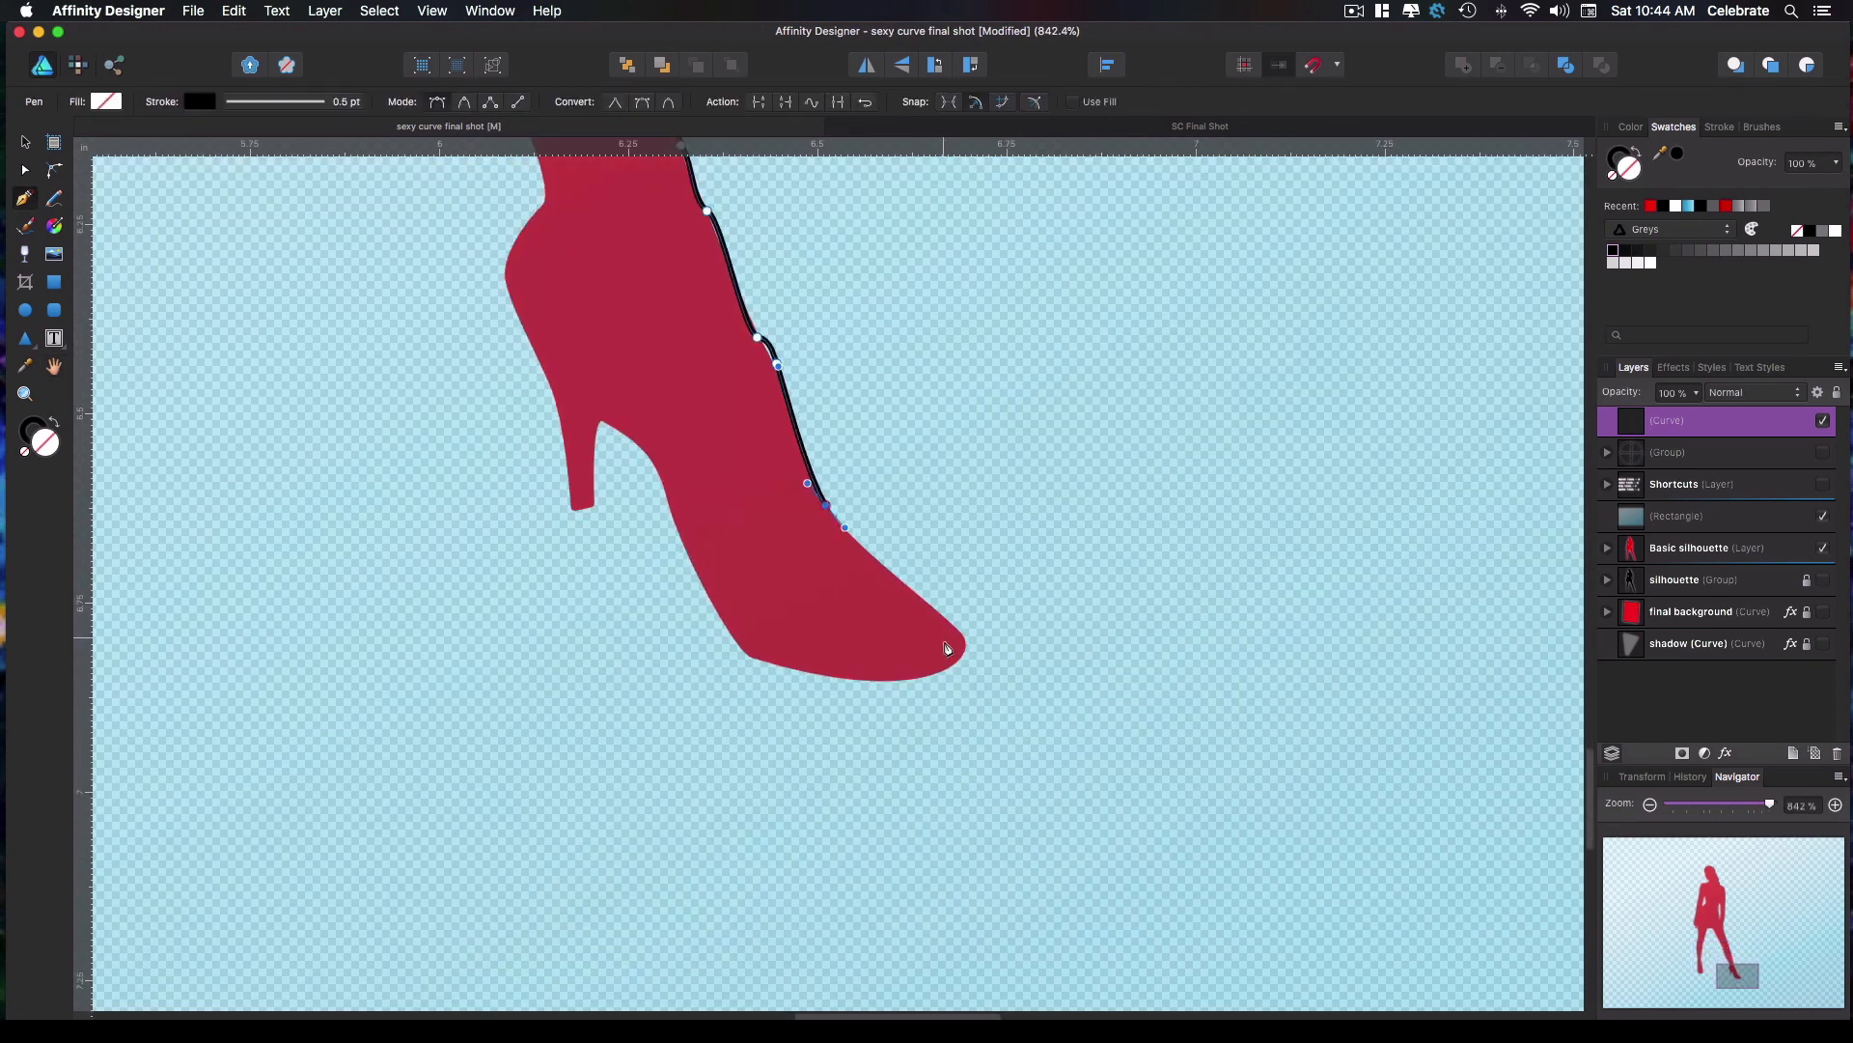
click(965, 637)
click(946, 669)
click(860, 679)
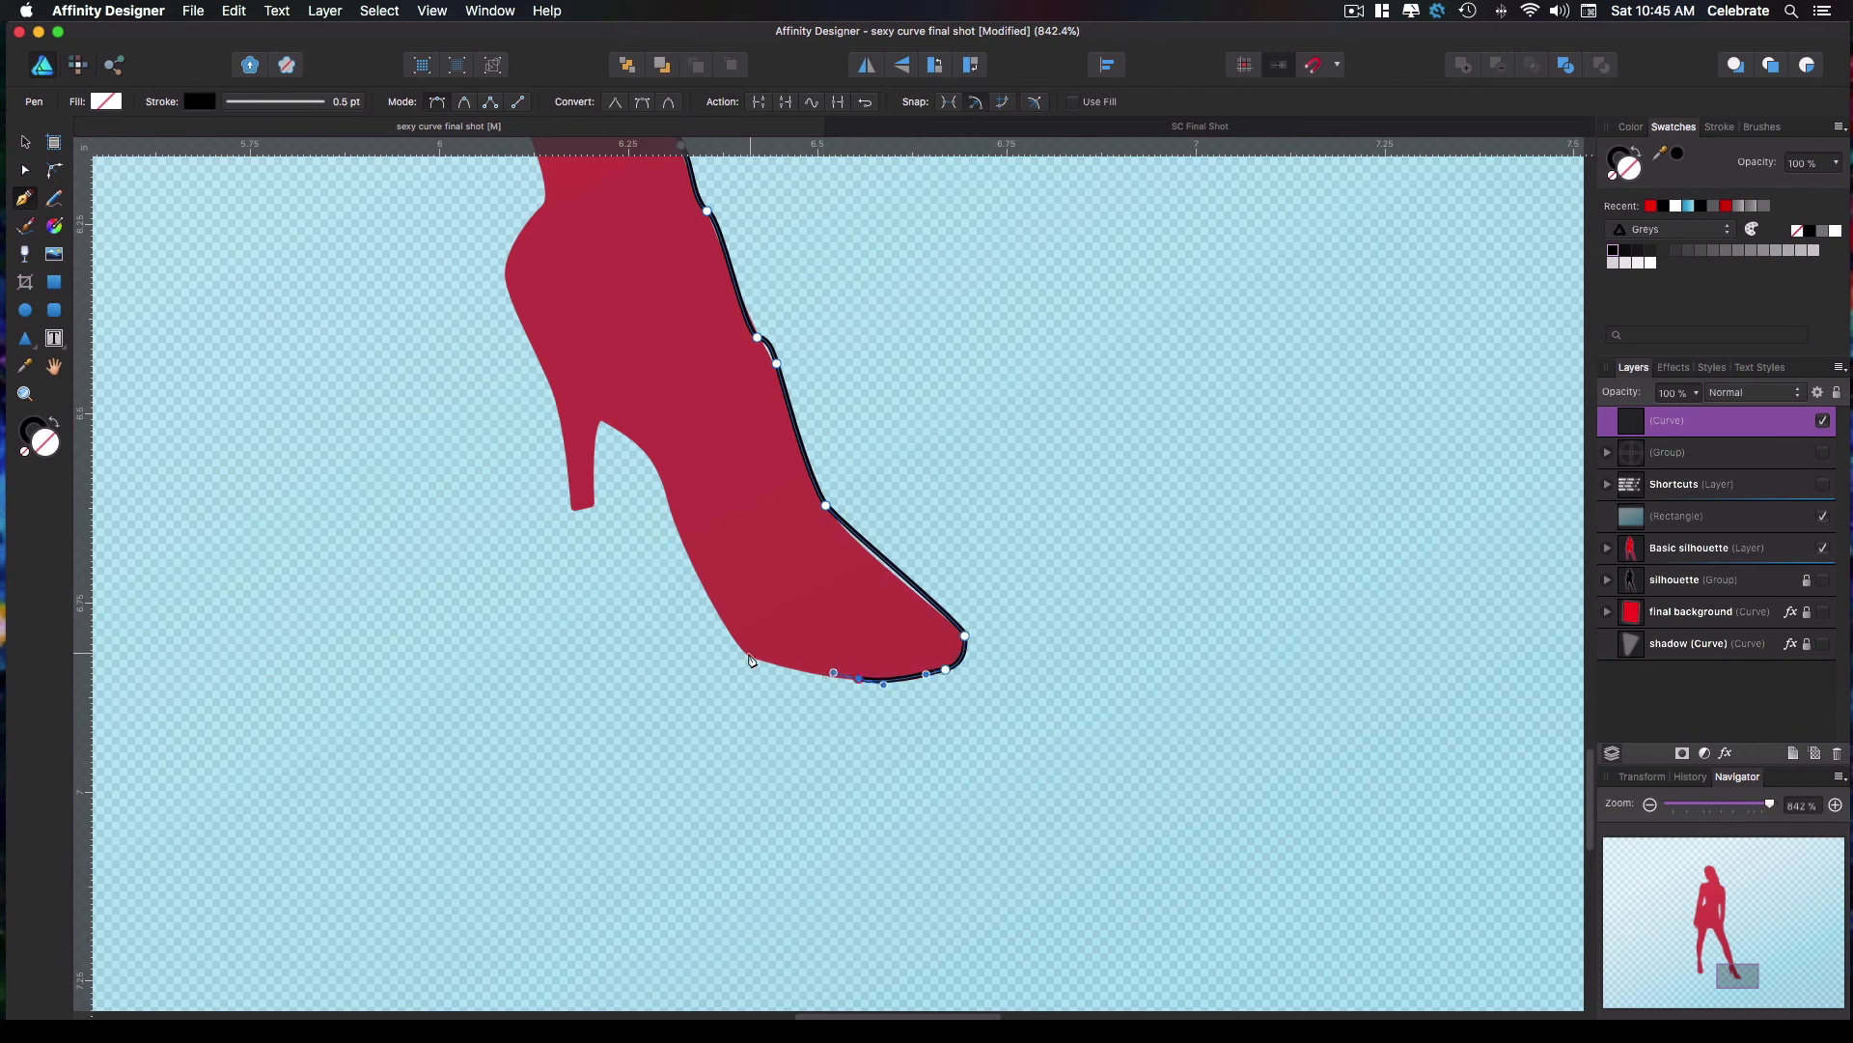
click(751, 653)
Trace the shoe's arch and go around the stiletto heel
drag(684, 543, 587, 510)
click(651, 459)
click(602, 420)
click(594, 501)
drag(561, 417, 552, 383)
Trace the back of the shoe, the ankle and the inner calf up towards the knee
drag(506, 275, 639, 609)
drag(634, 504, 624, 481)
drag(573, 378, 567, 366)
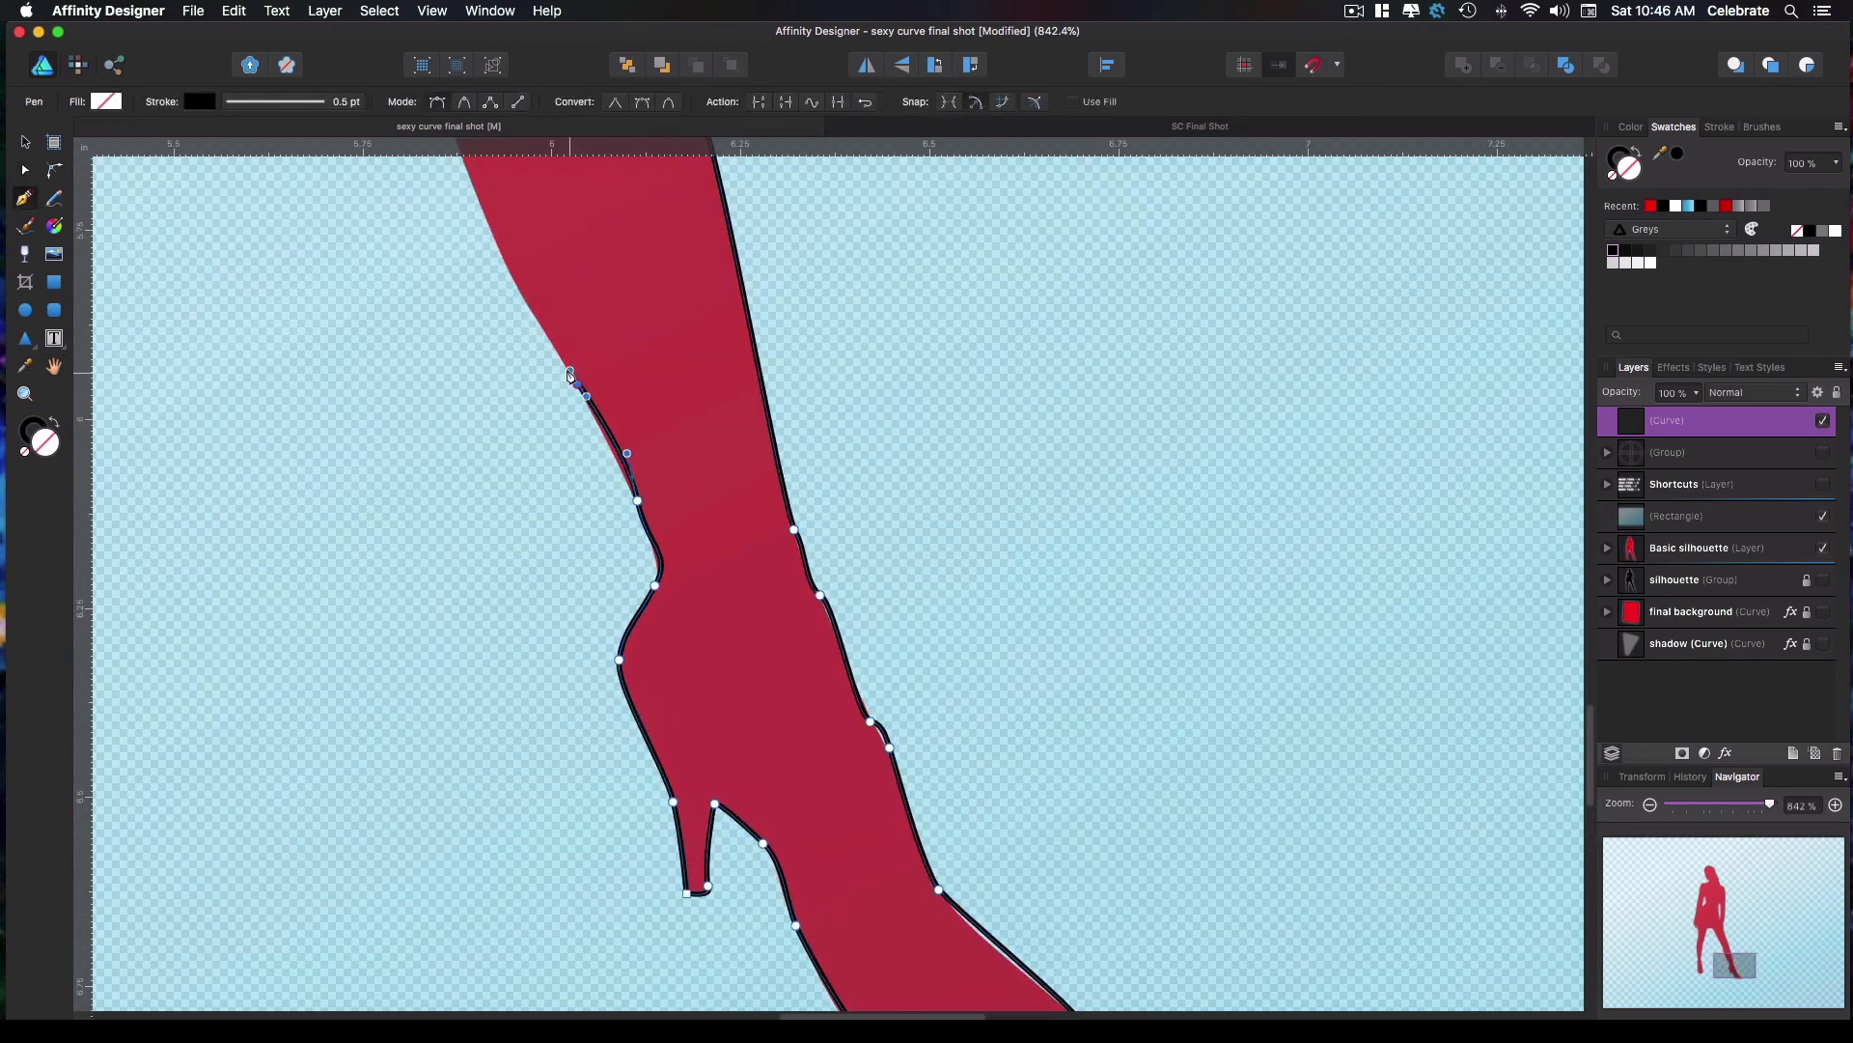
drag(611, 234, 785, 626)
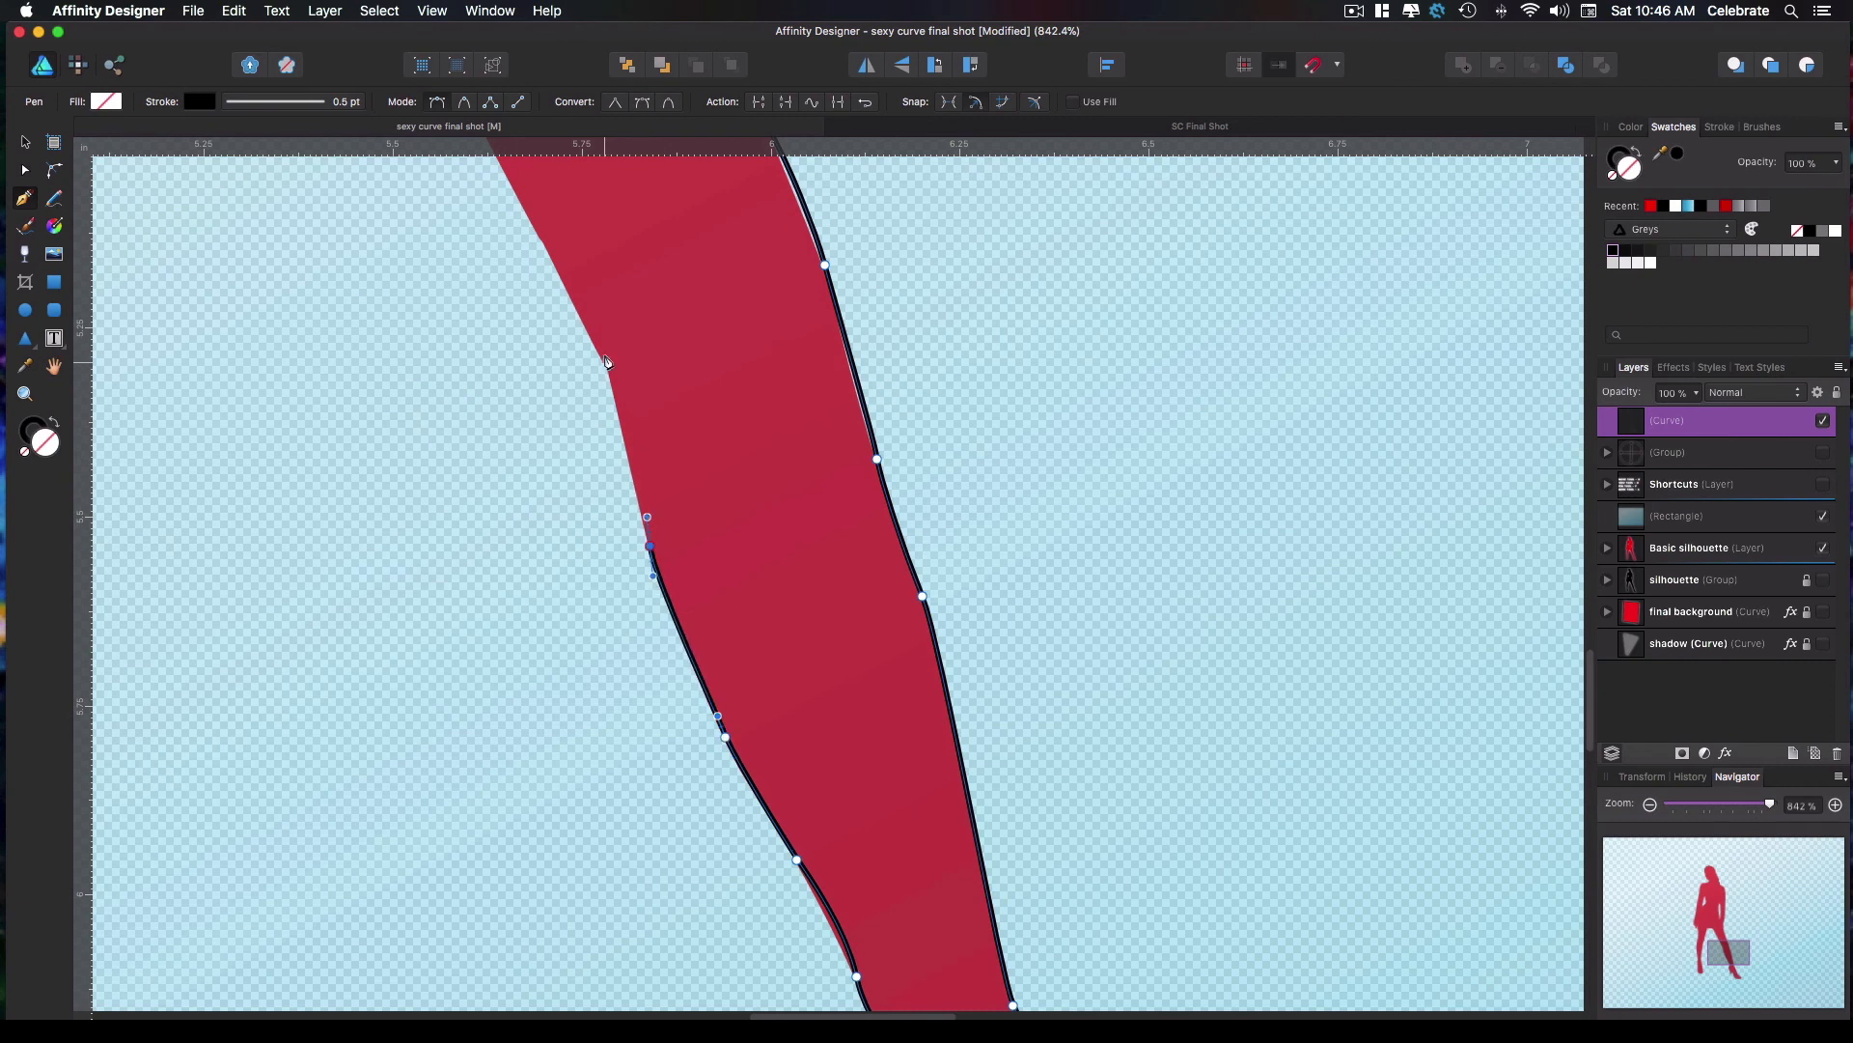
Trace the inner thigh up to the skirt and across the hem between the legs
drag(586, 157, 874, 778)
click(507, 230)
click(302, 194)
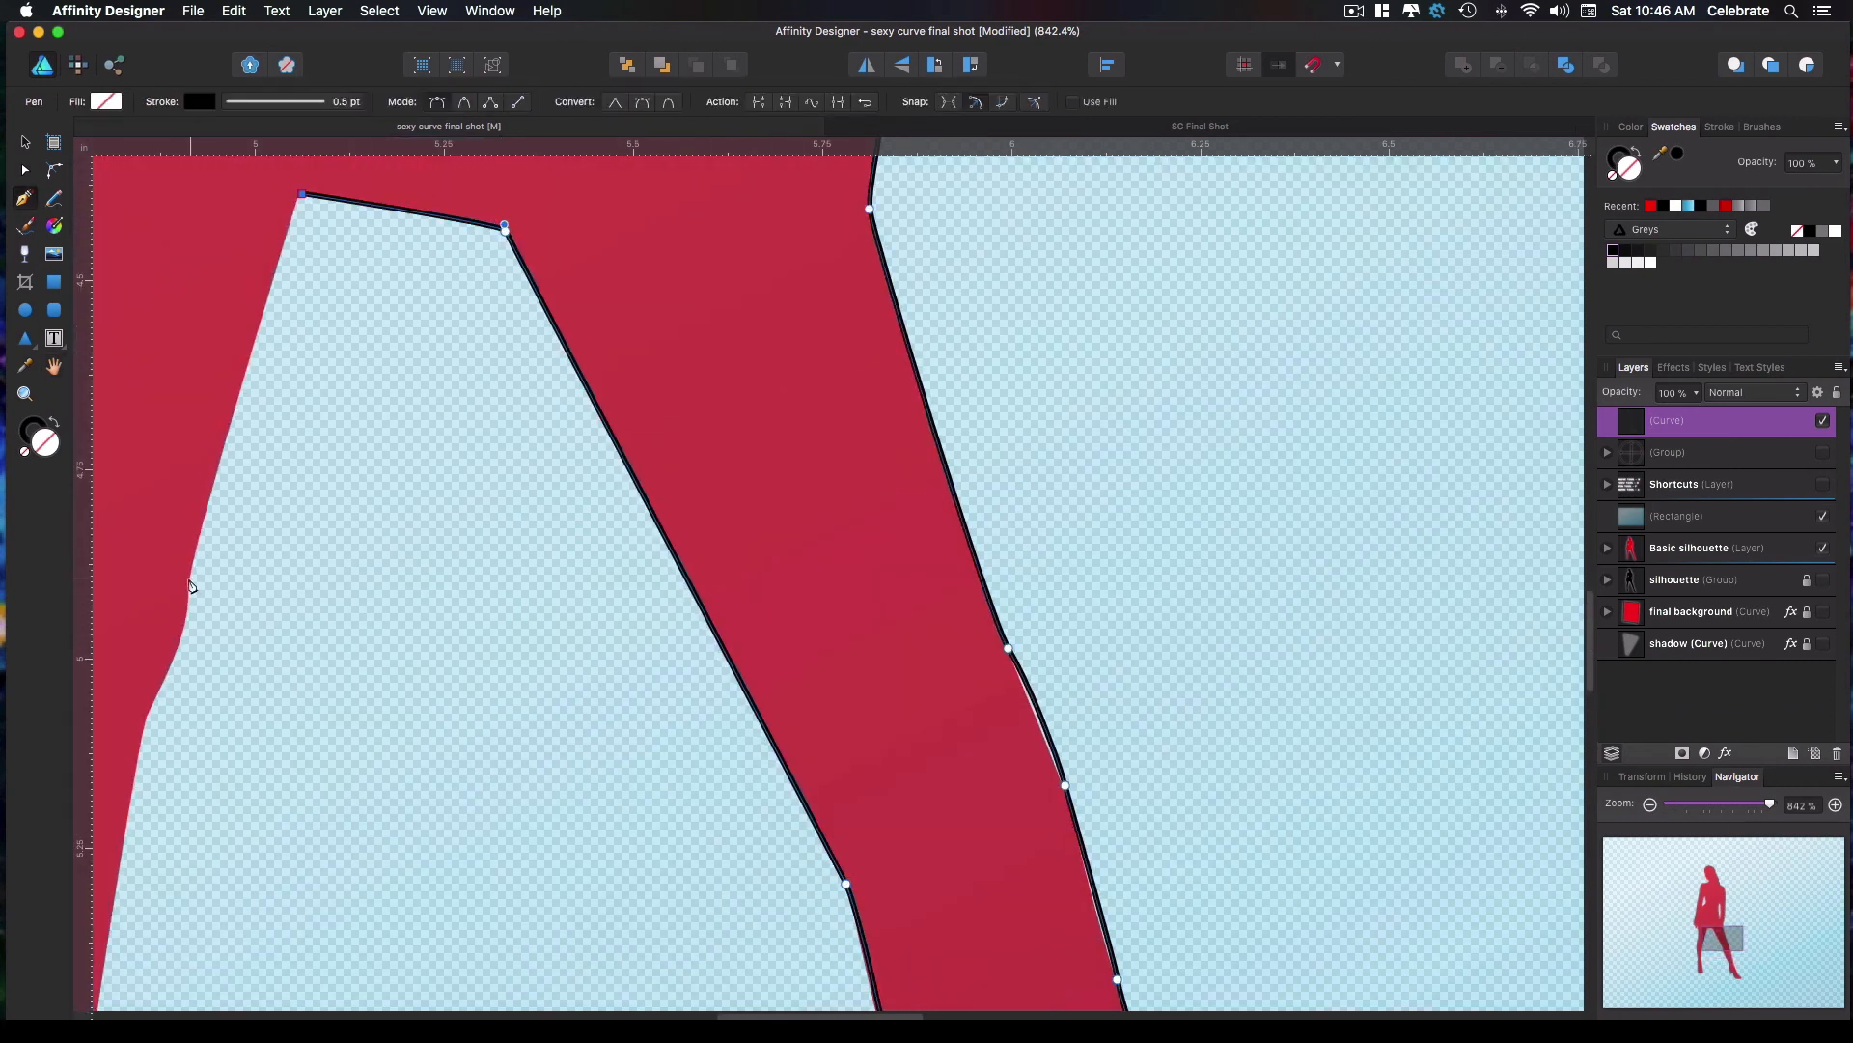
Trace the inner edge of the other leg from the hem past the knee and down the calf
drag(189, 580, 190, 601)
click(146, 715)
drag(145, 715, 626, 348)
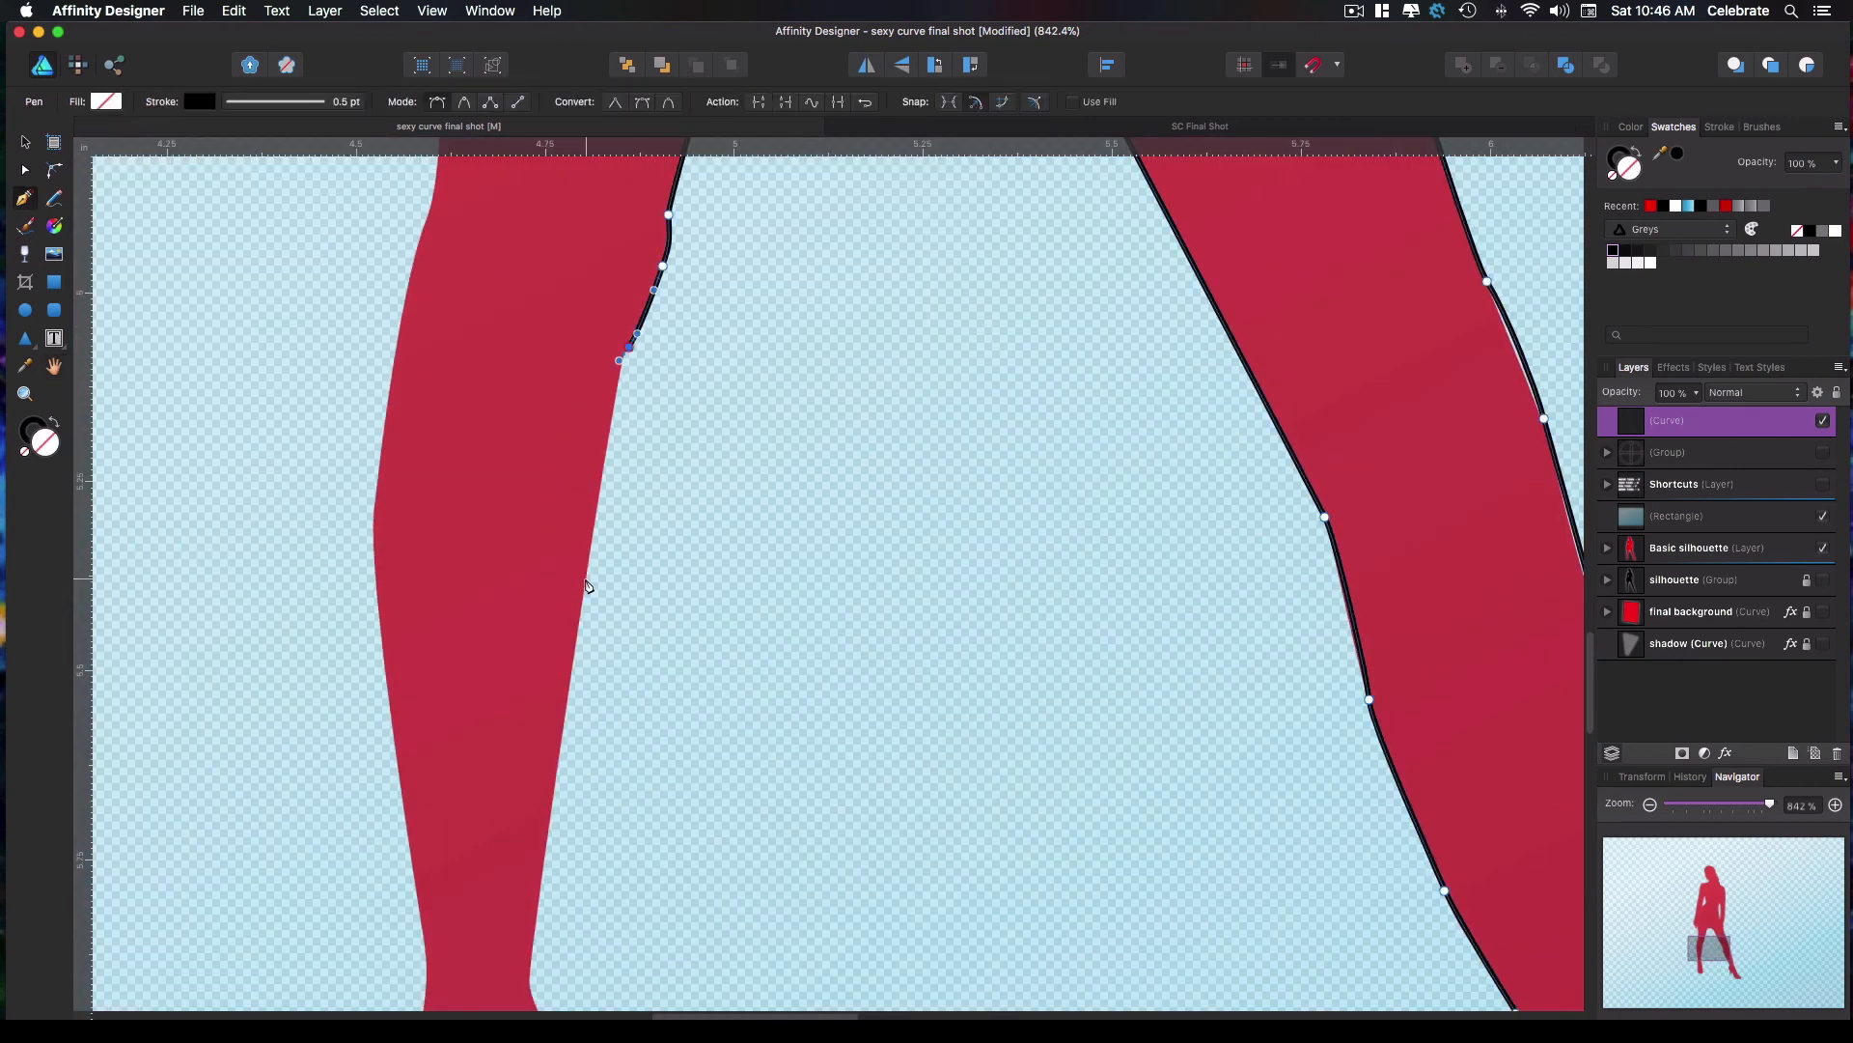
click(587, 579)
drag(727, 793, 734, 355)
Trace the inner ankle of the second leg down to the start of the shoe
click(536, 539)
click(561, 606)
click(571, 655)
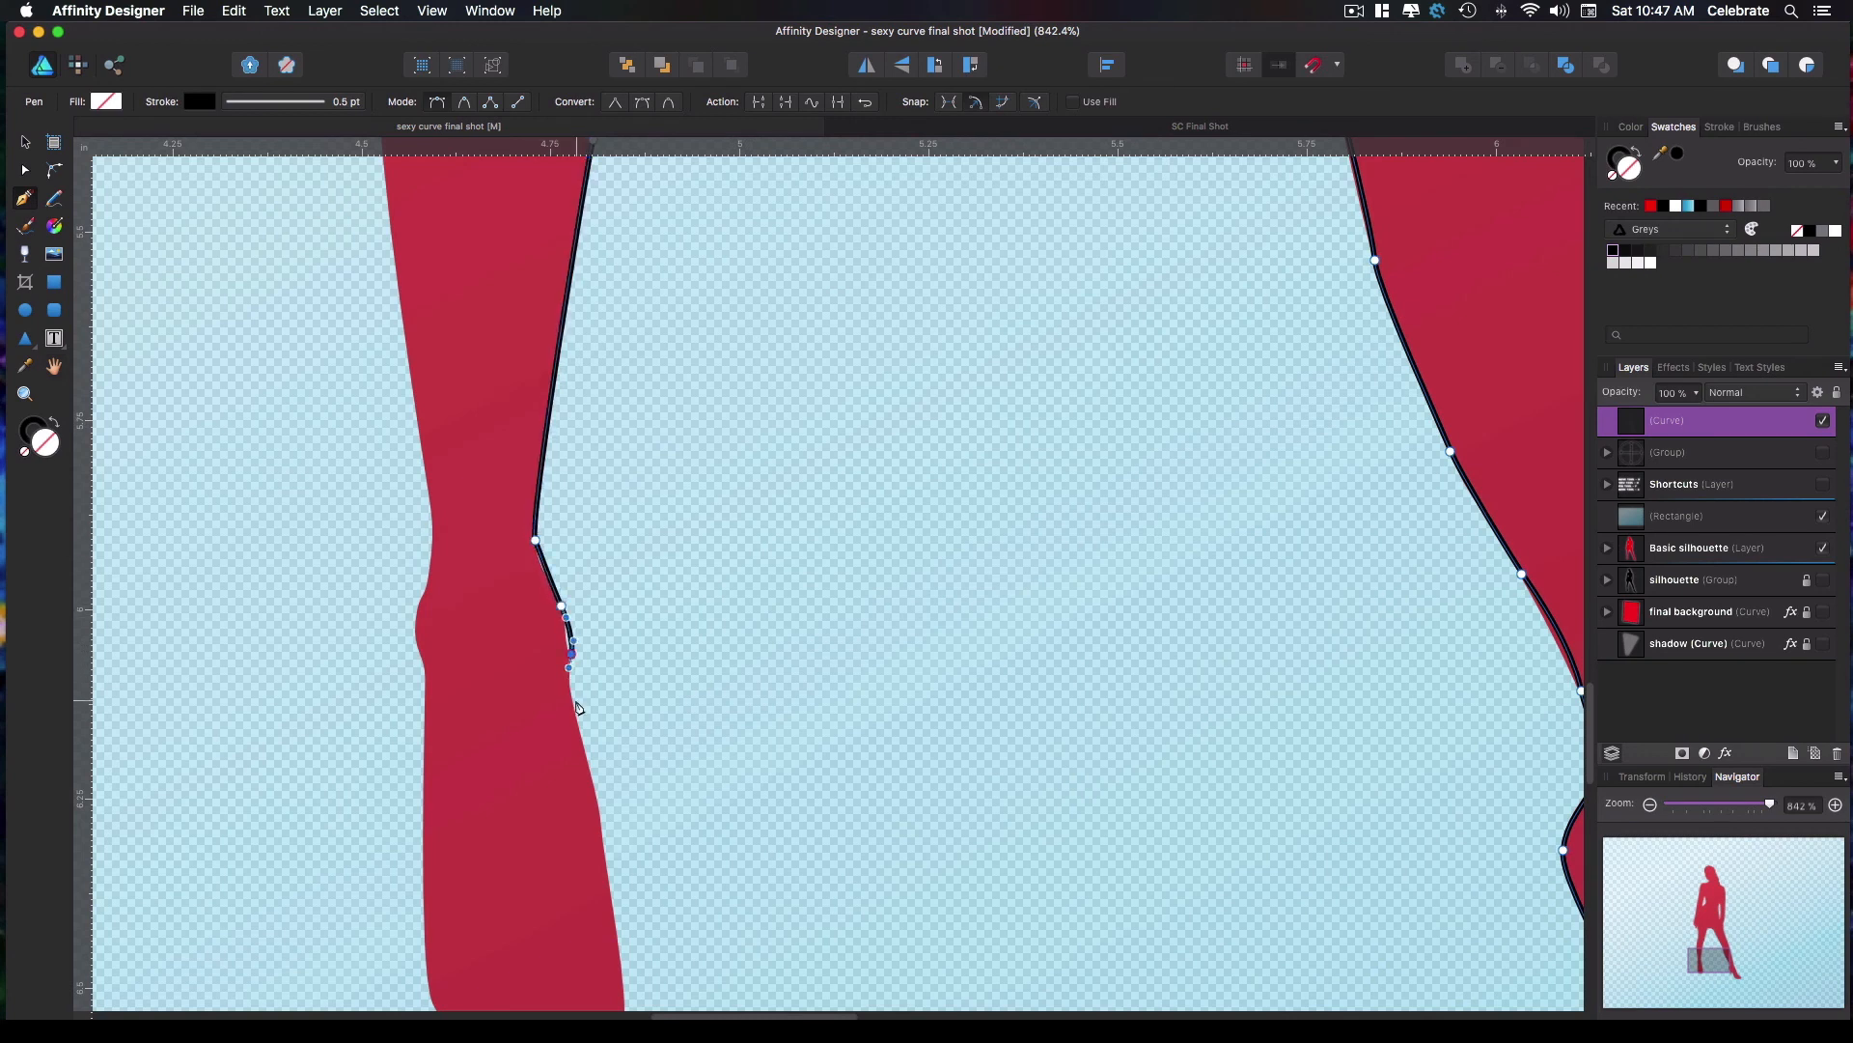
click(572, 687)
drag(571, 687, 507, 427)
Trace the second shoe down its inner side, around the rounded toe and up its outer side to the ankle
click(534, 542)
click(560, 757)
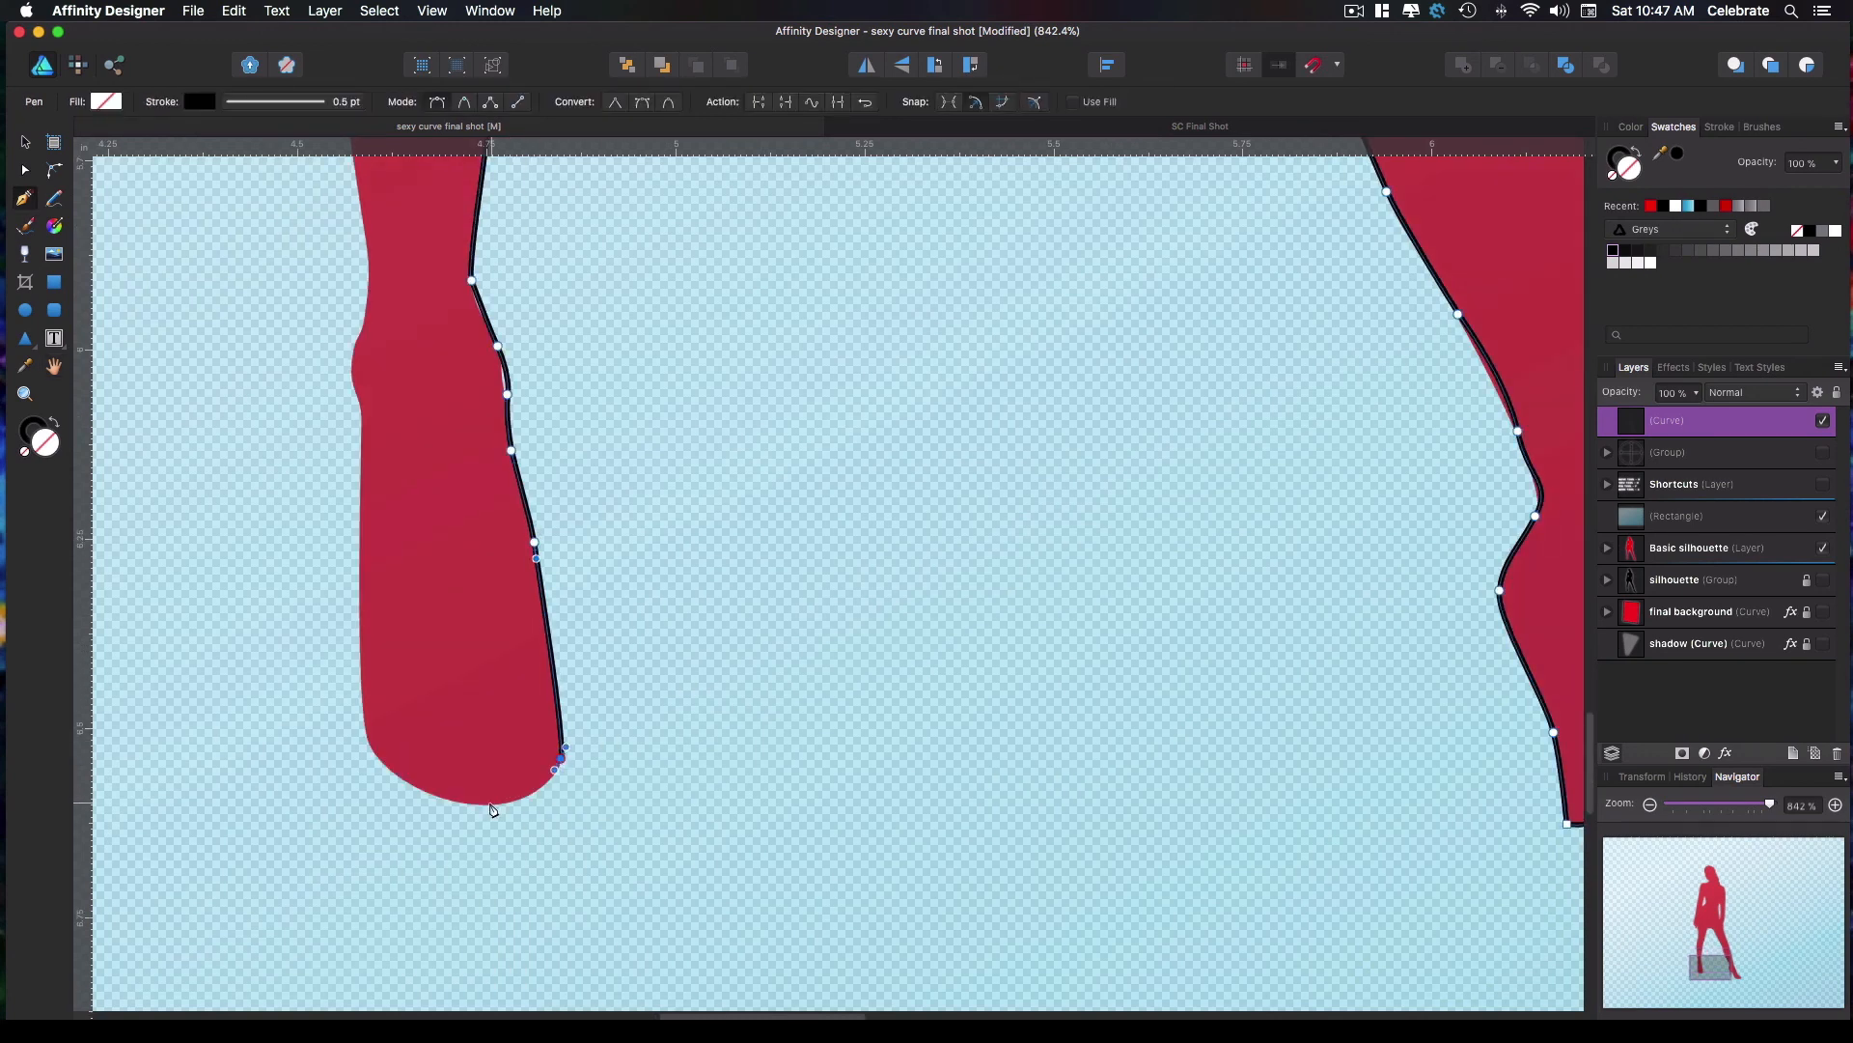
drag(493, 803, 449, 804)
drag(368, 741, 365, 700)
drag(363, 420, 353, 360)
drag(364, 327, 370, 301)
Trace the outer edge of the second leg from the ankle up to the skirt beside the fingers
drag(414, 206, 571, 715)
drag(526, 778, 524, 762)
drag(474, 386, 616, 770)
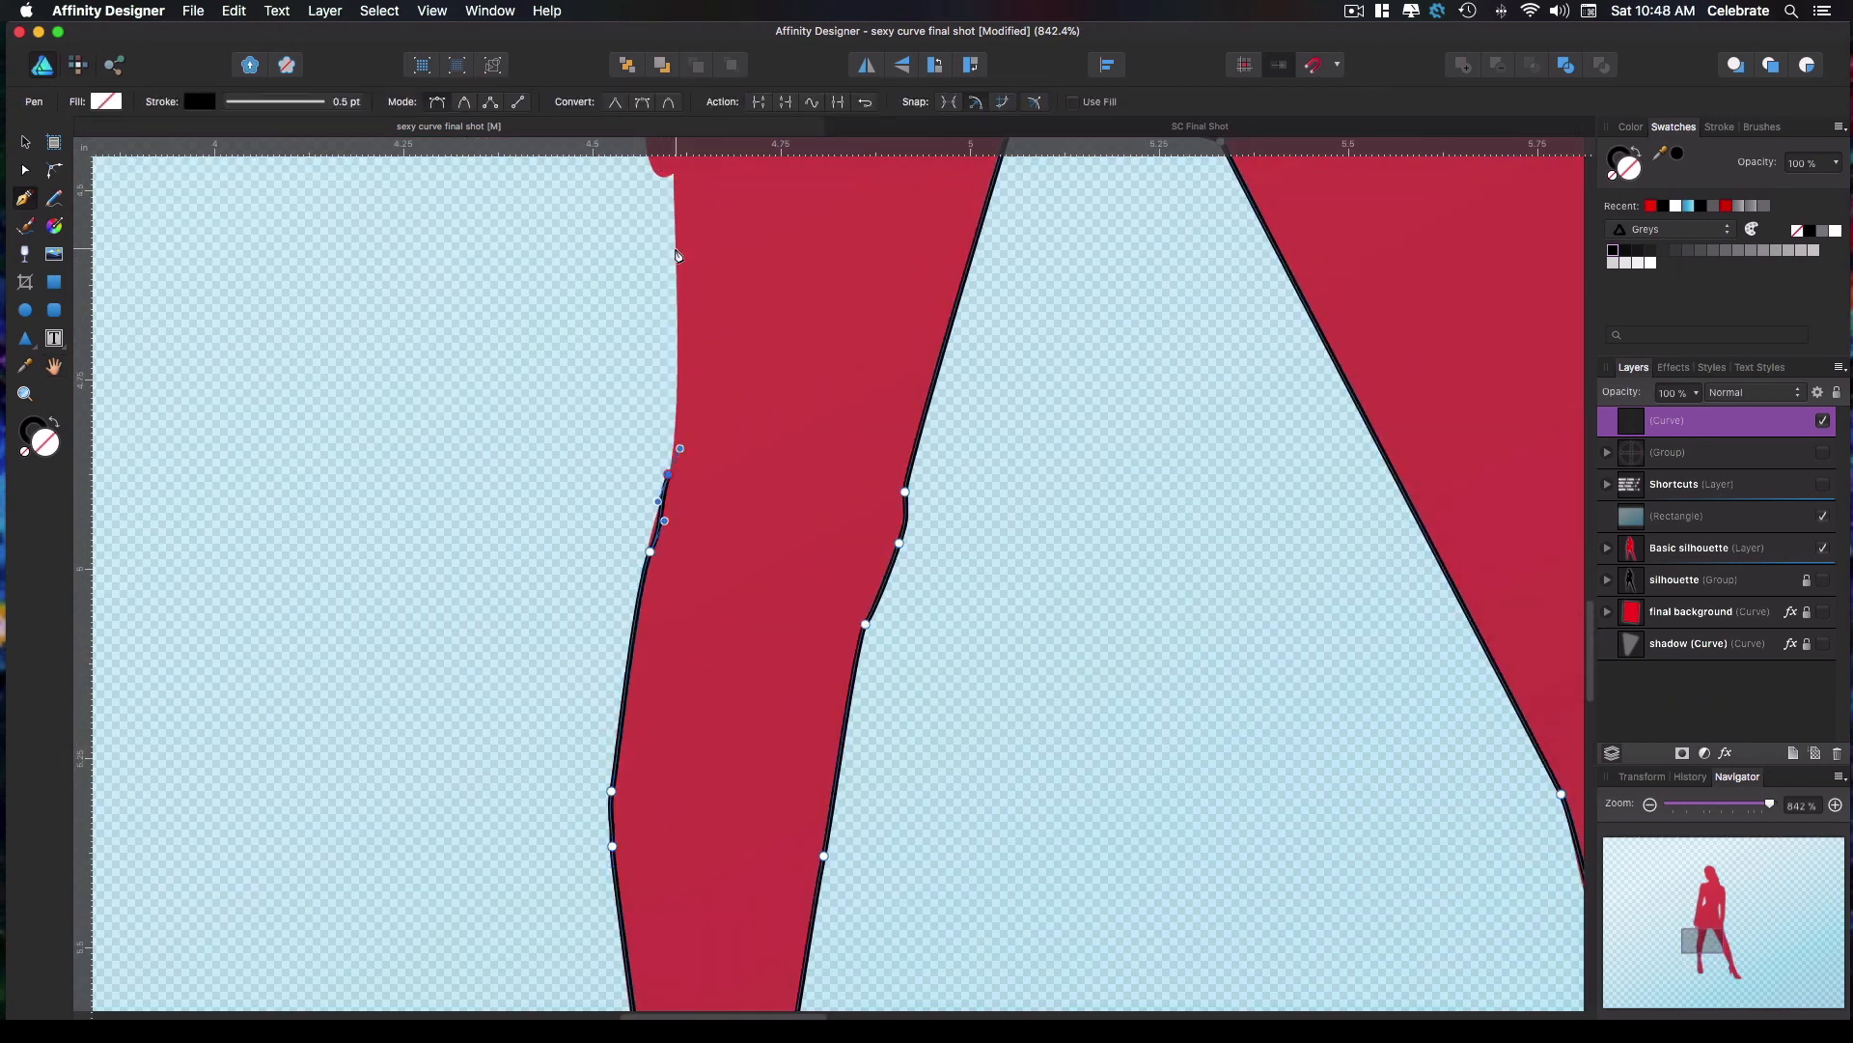
drag(742, 215, 787, 656)
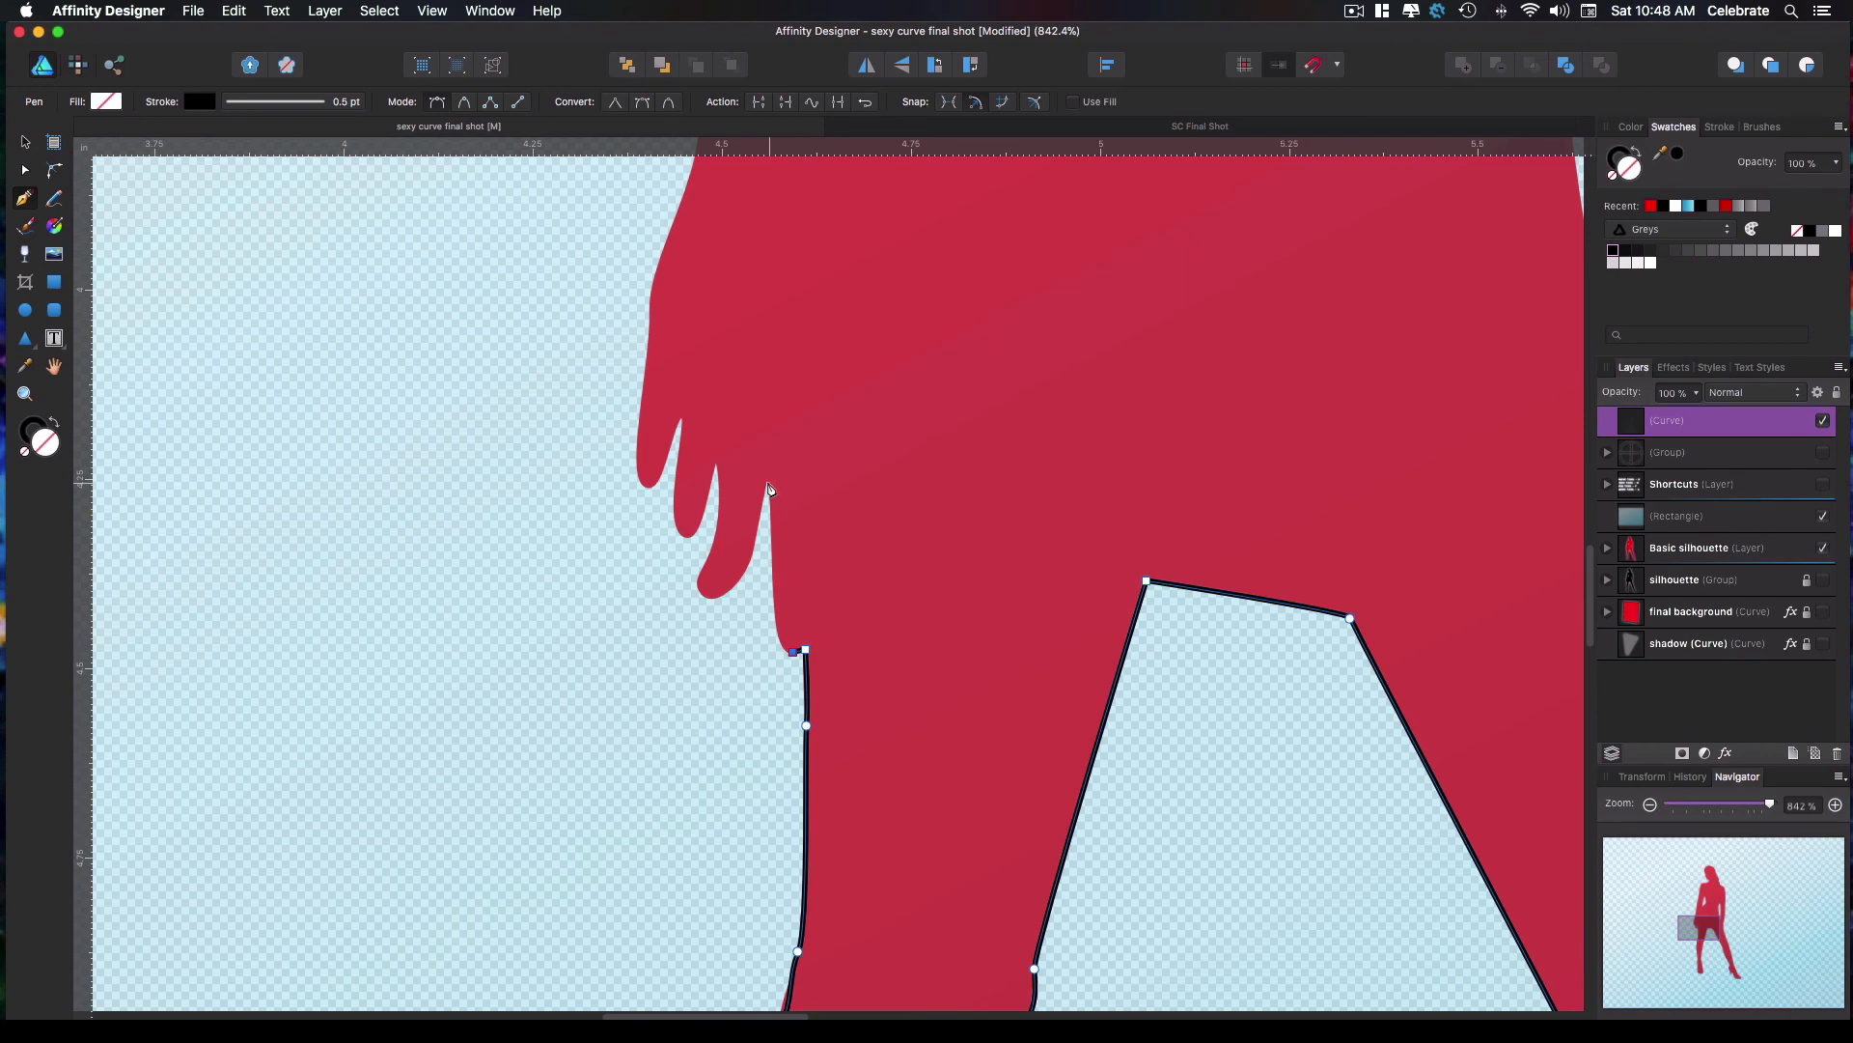
Trace around the fingers of the hand, following each fingertip and the gaps between them
drag(770, 483, 774, 462)
key(a)
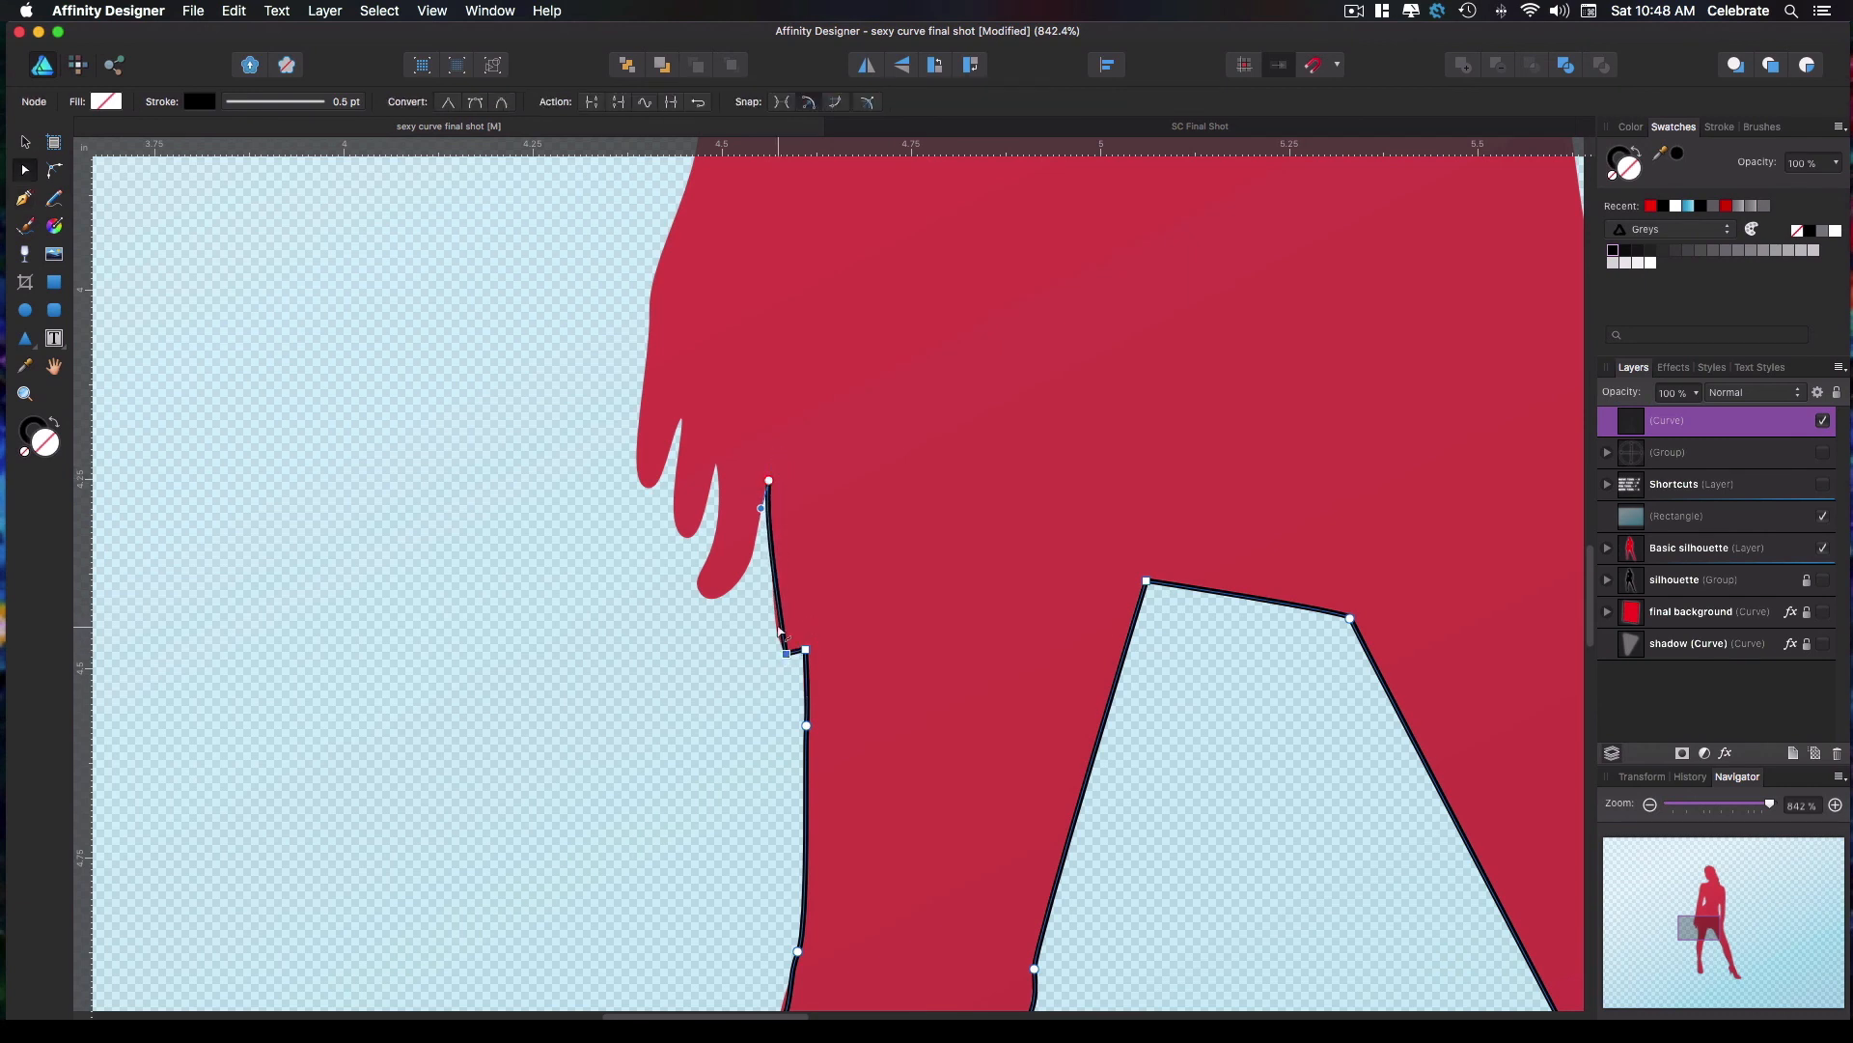
key(p)
click(755, 551)
drag(721, 595, 652, 484)
click(716, 464)
click(675, 513)
click(682, 419)
click(669, 447)
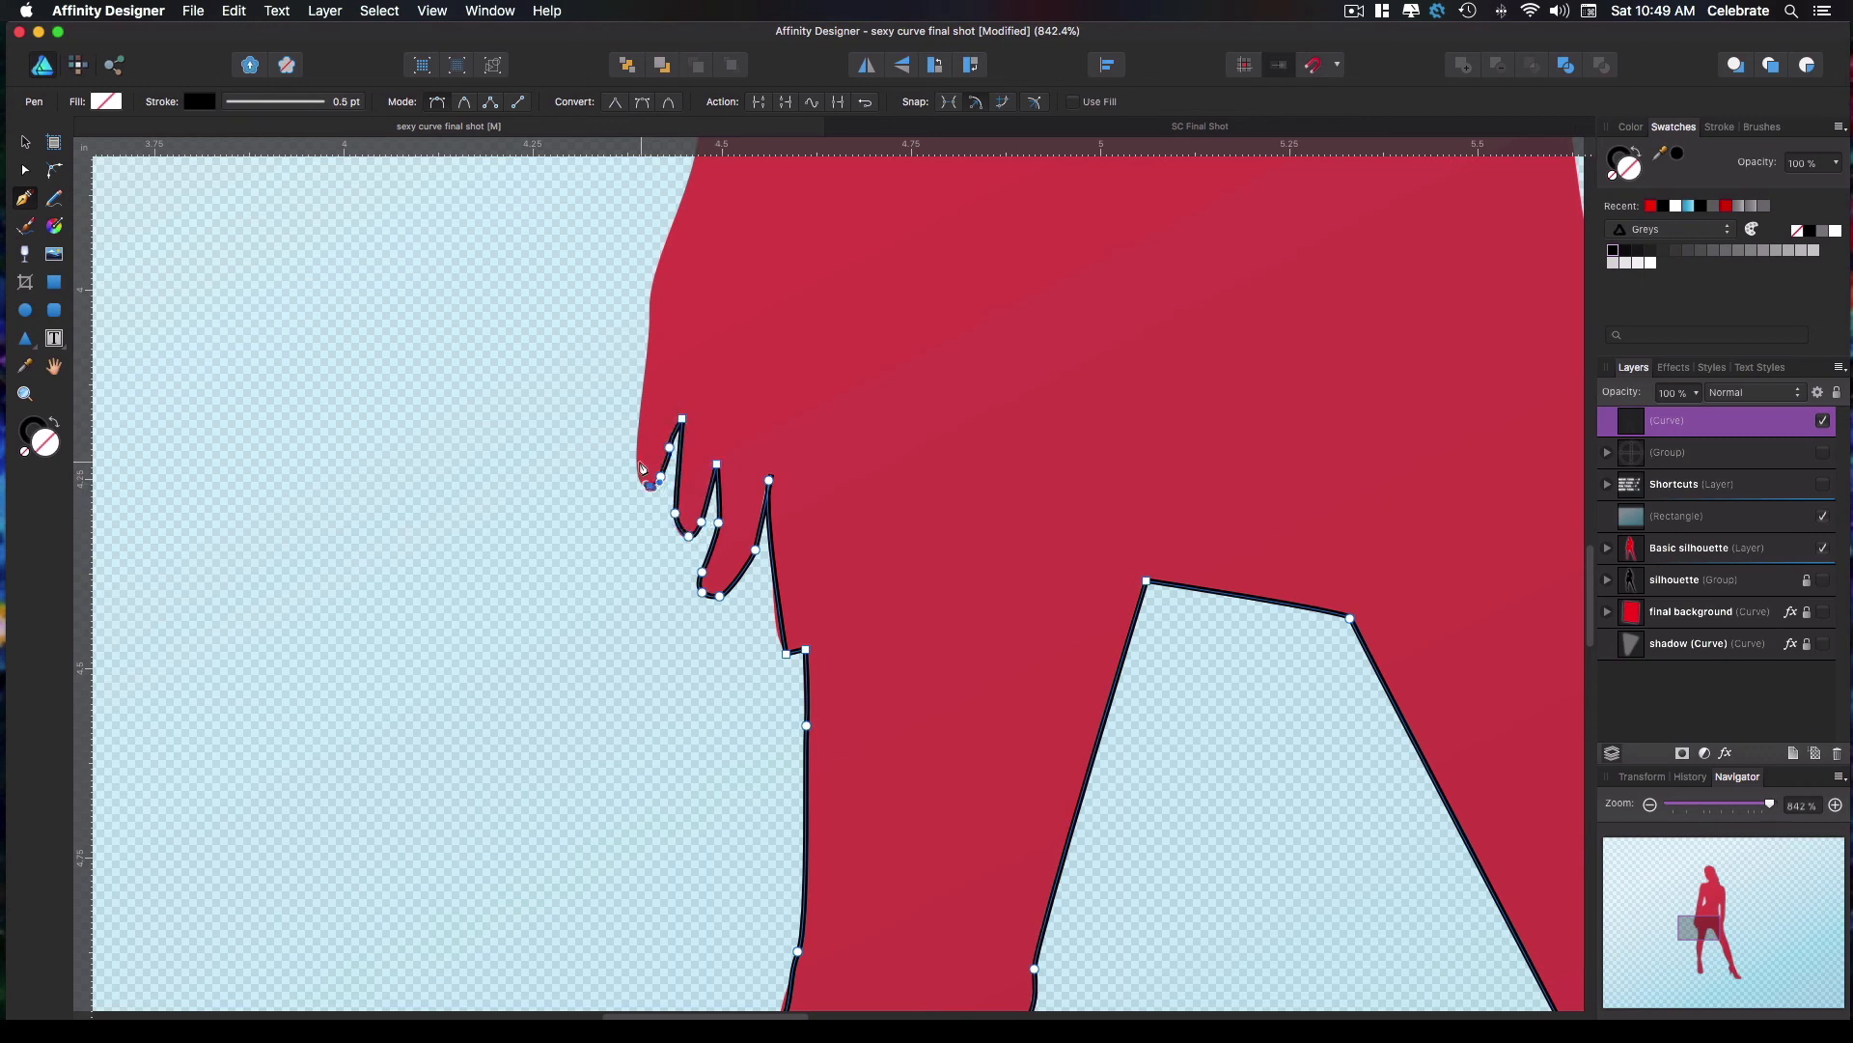
Trace the outer edge of the hand, wrist and forearm up to the elbow
key(space)
drag(837, 267, 965, 812)
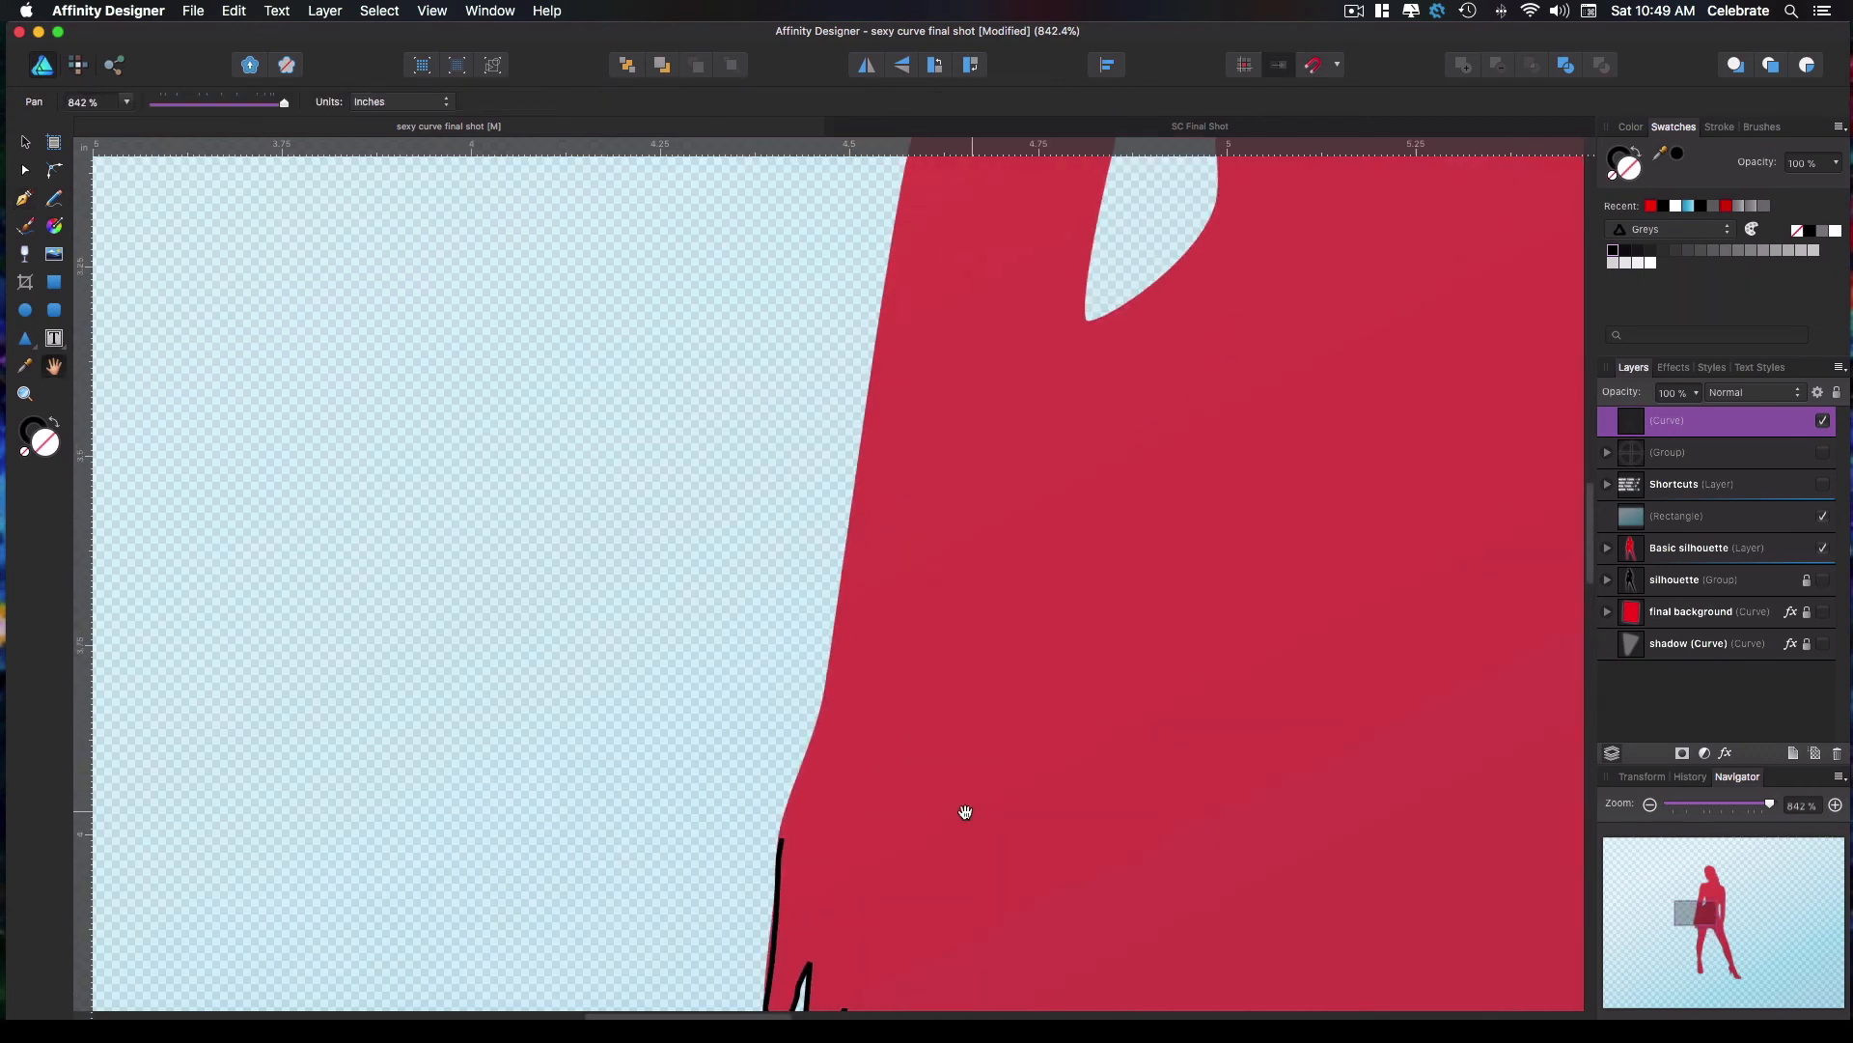
scroll(1022, 522, down, 3)
drag(956, 435, 970, 403)
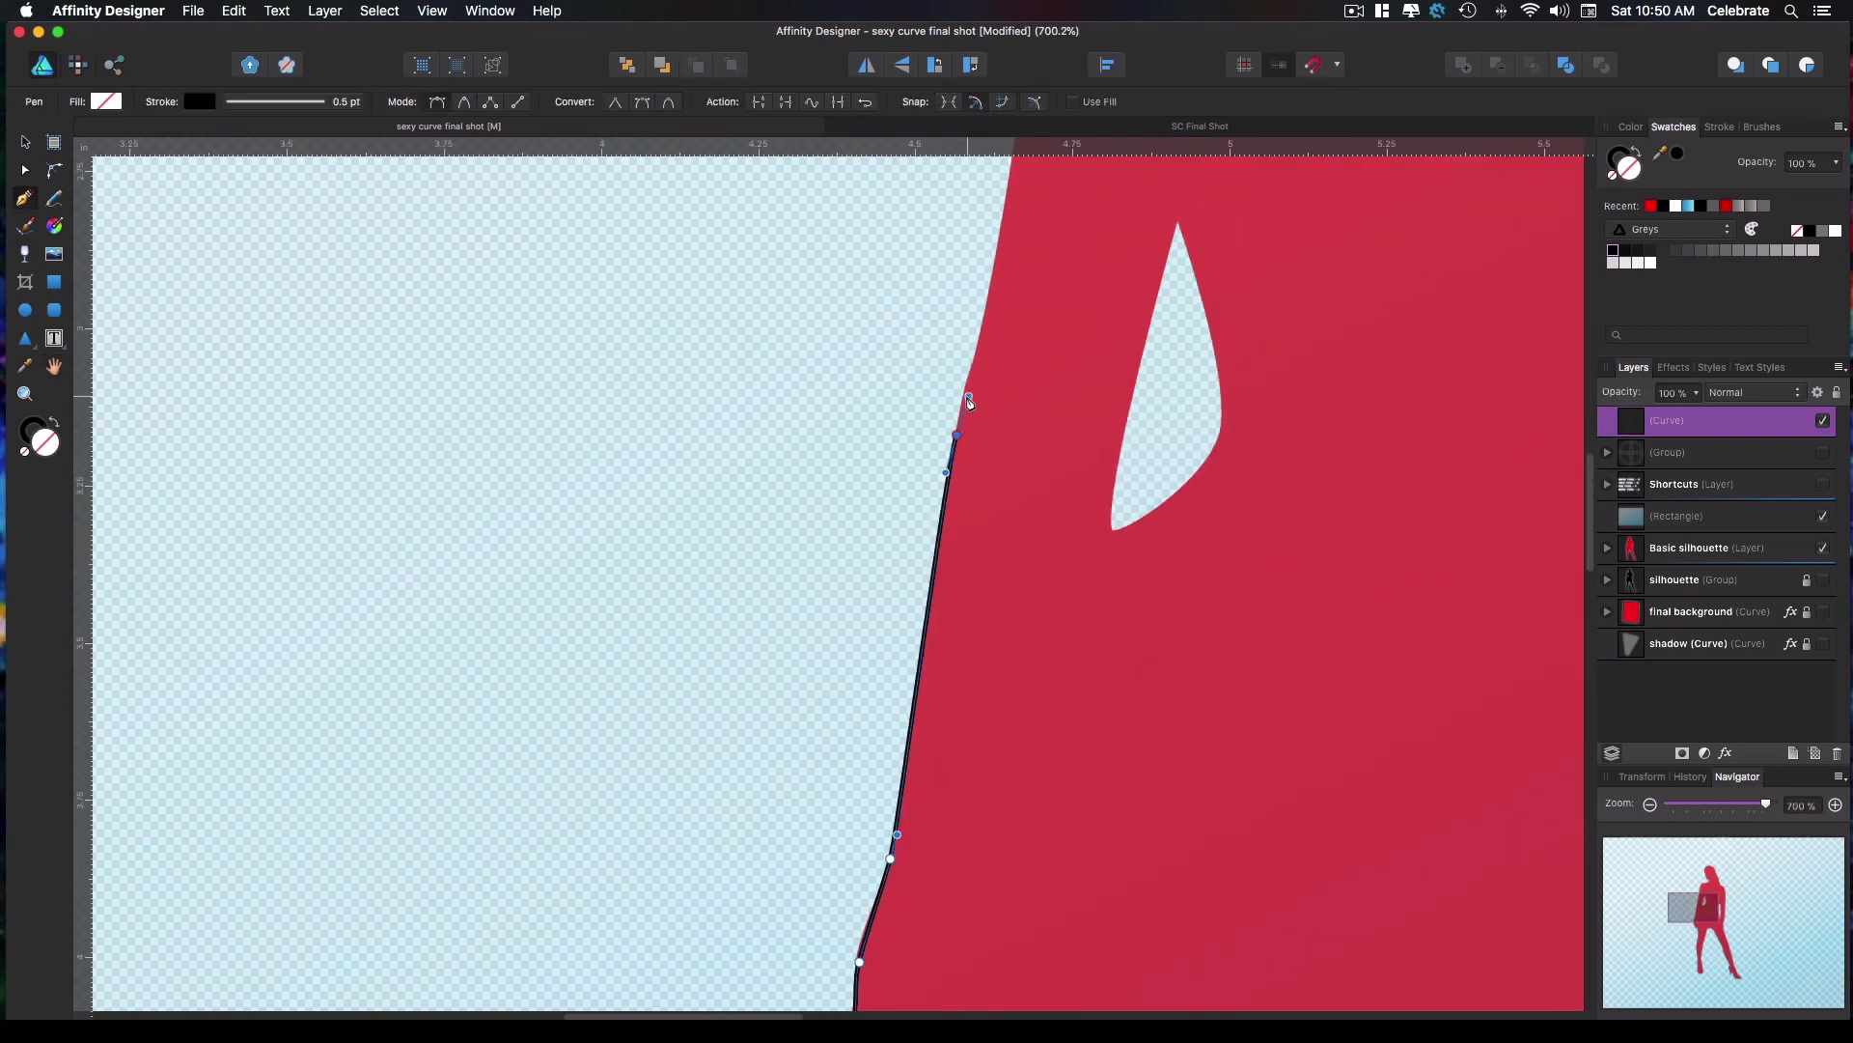
Trace the upper arm, over the shoulder and up the neck to the underside of the chin
scroll(970, 403, down, 5)
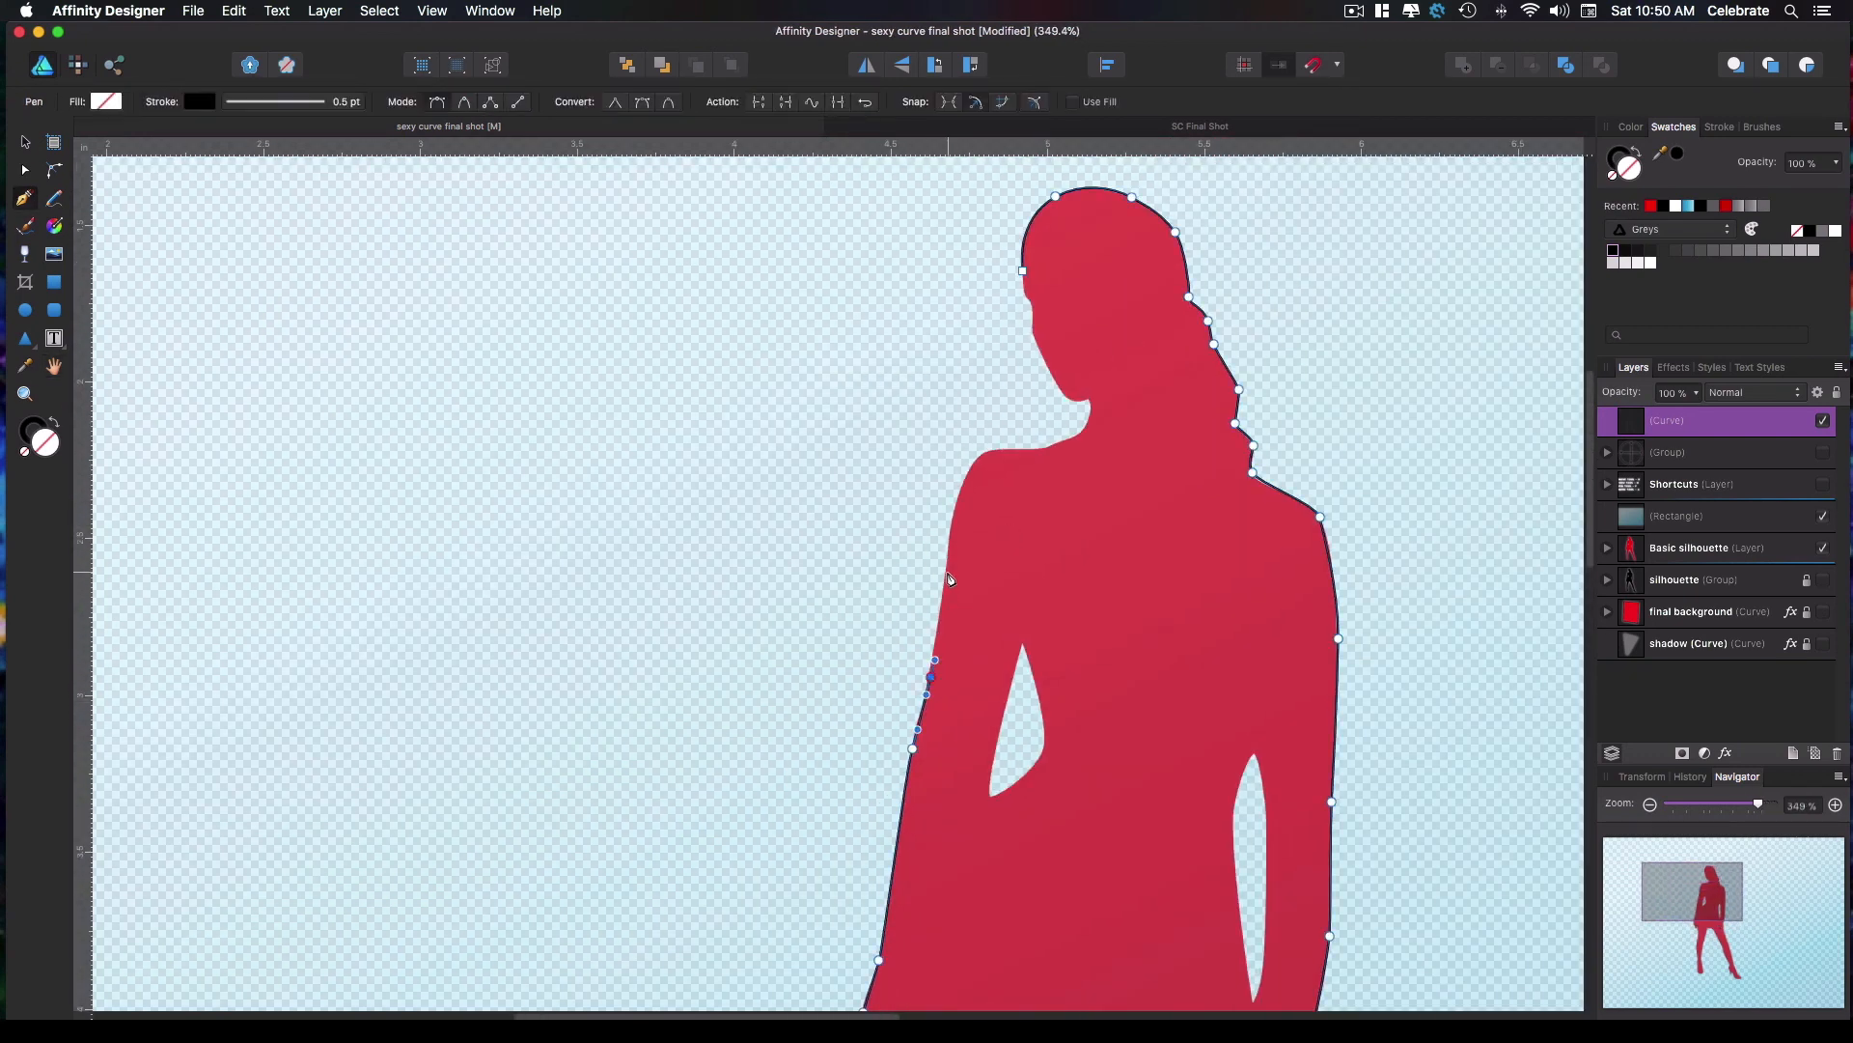
click(950, 572)
click(956, 508)
click(979, 457)
click(1035, 448)
drag(1086, 426, 1091, 407)
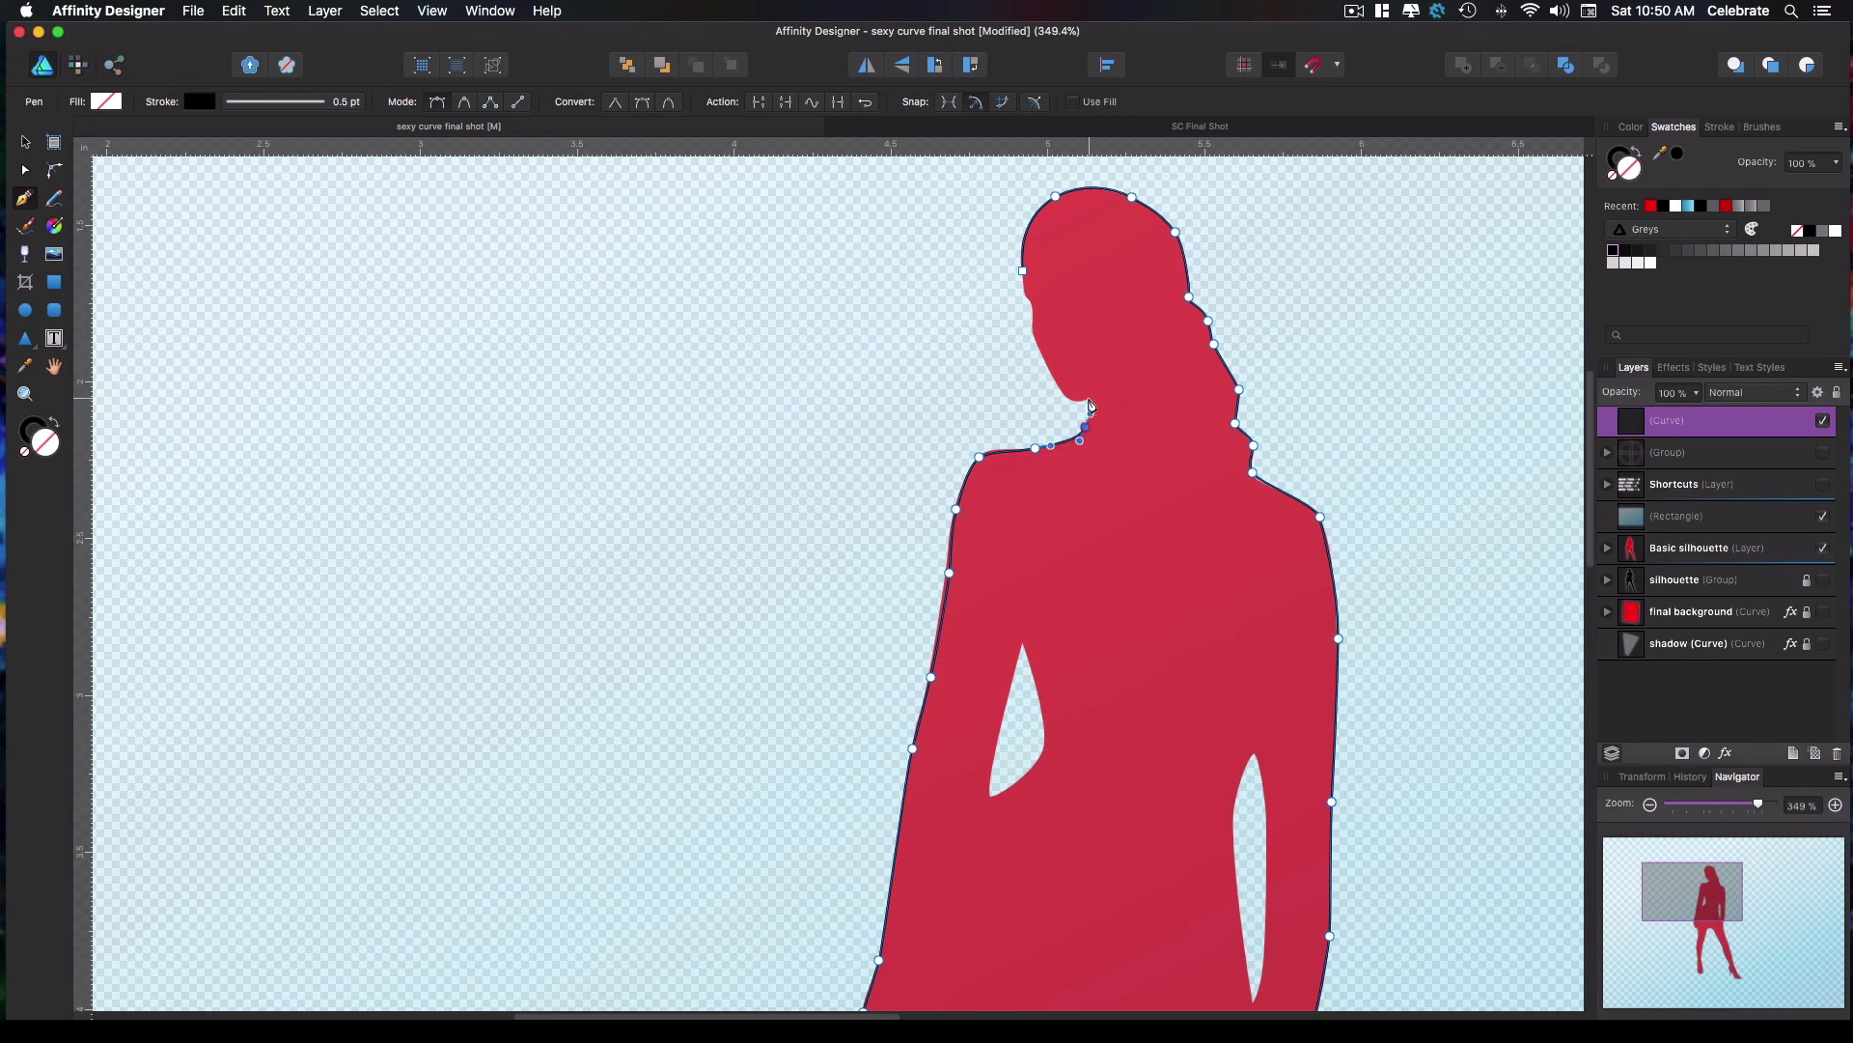
scroll(1092, 406, up, 5)
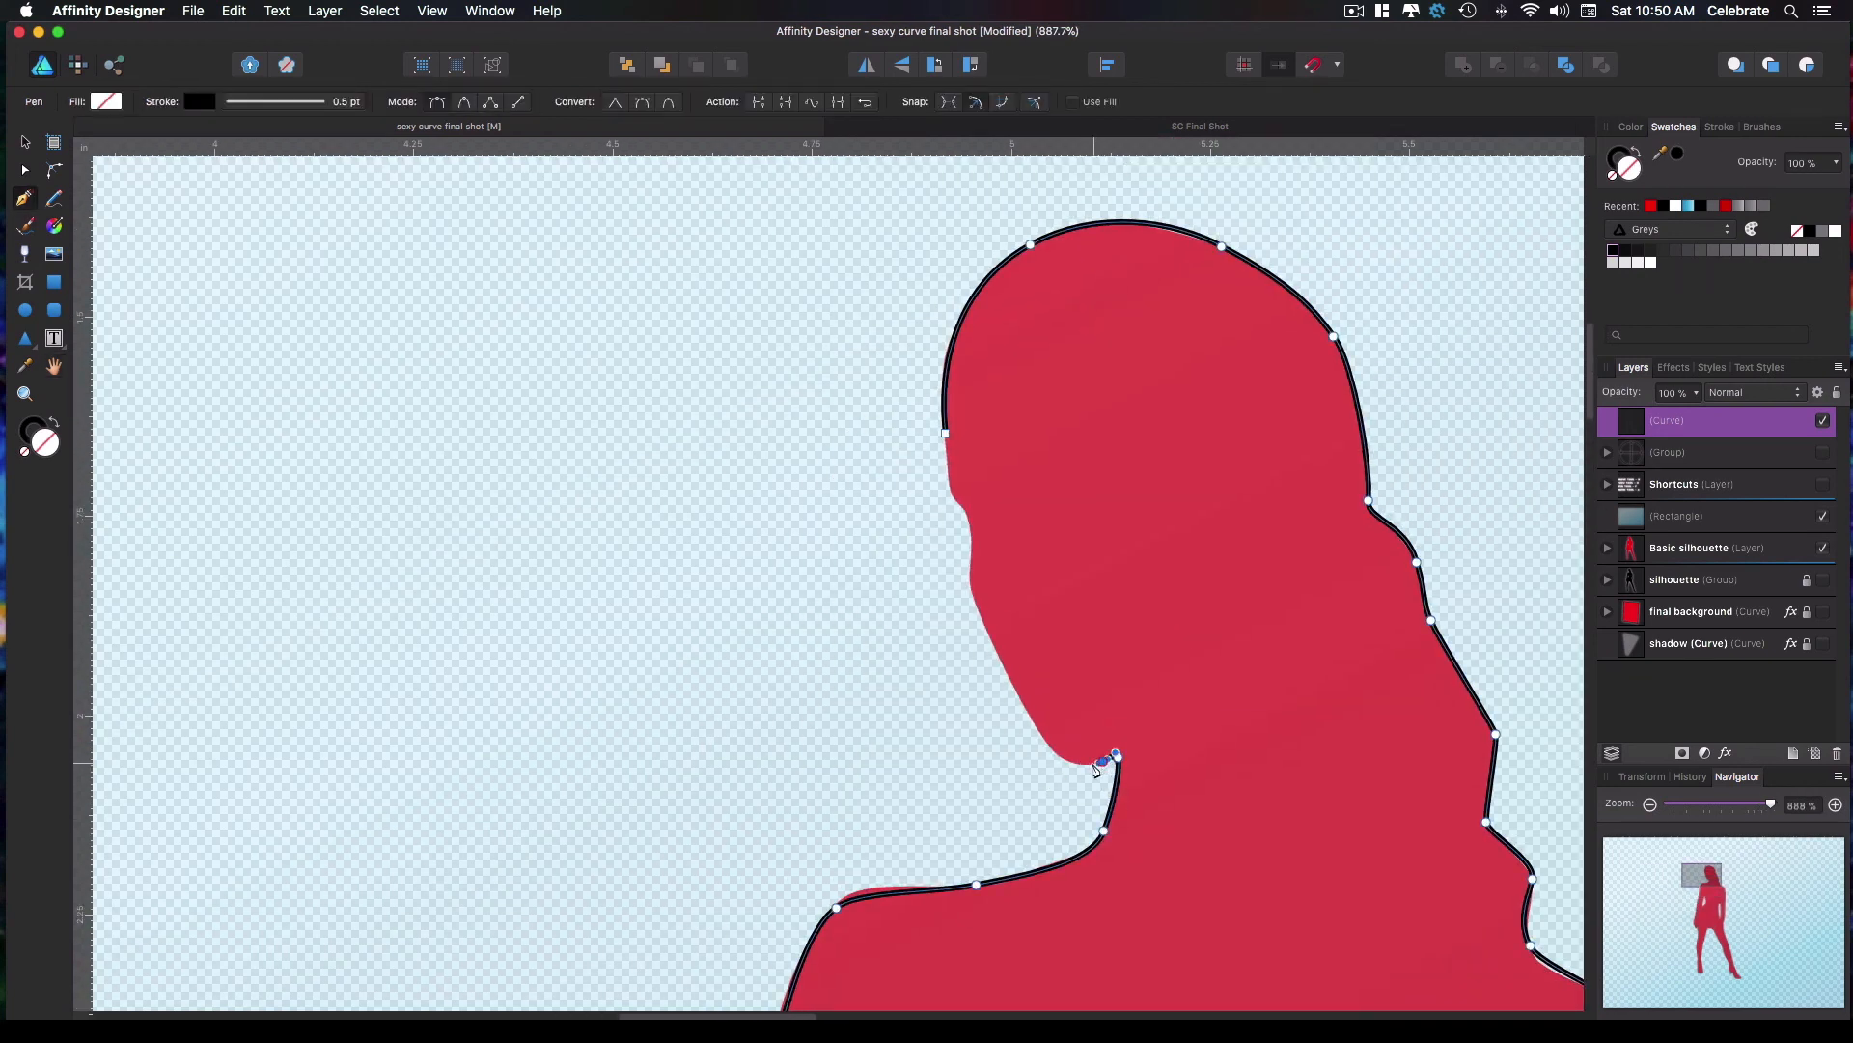
Trace the chin, mouth, nose and forehead up to the starting node and close the silhouette curve
drag(1077, 763, 1033, 718)
drag(973, 589, 972, 575)
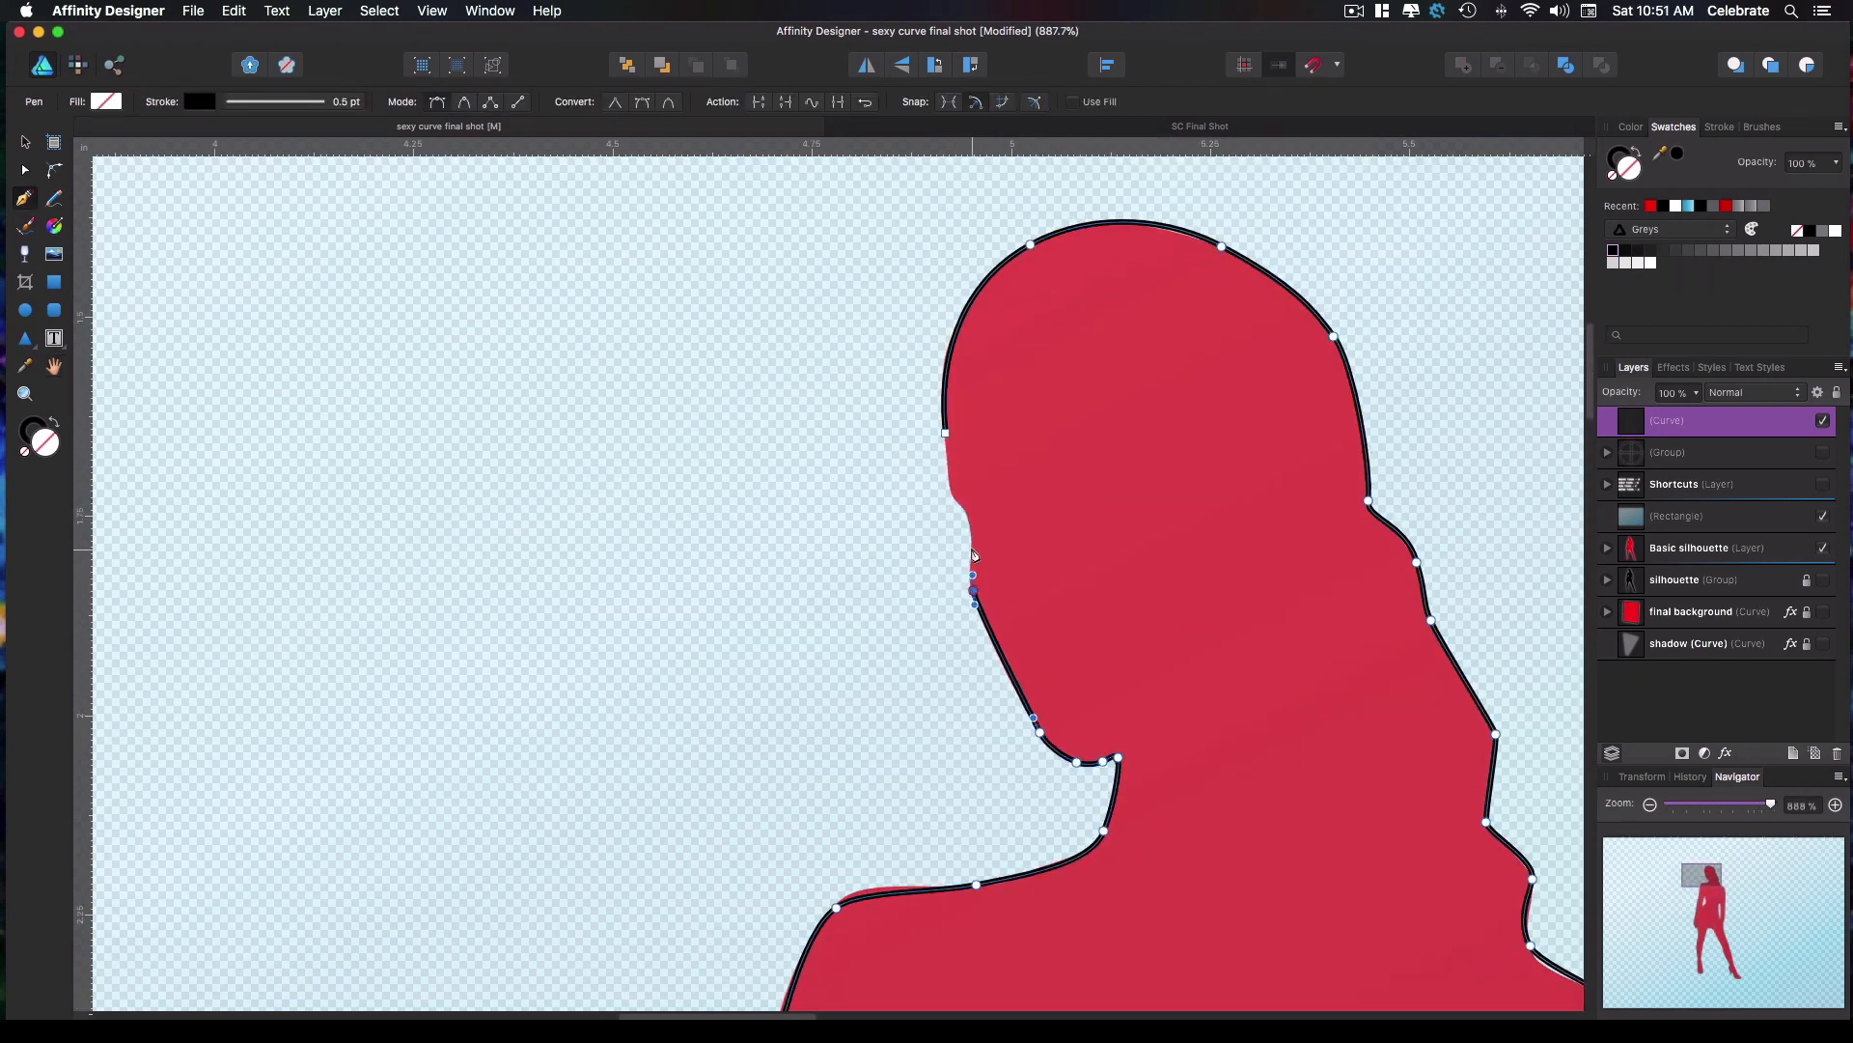
click(970, 526)
click(957, 495)
click(945, 433)
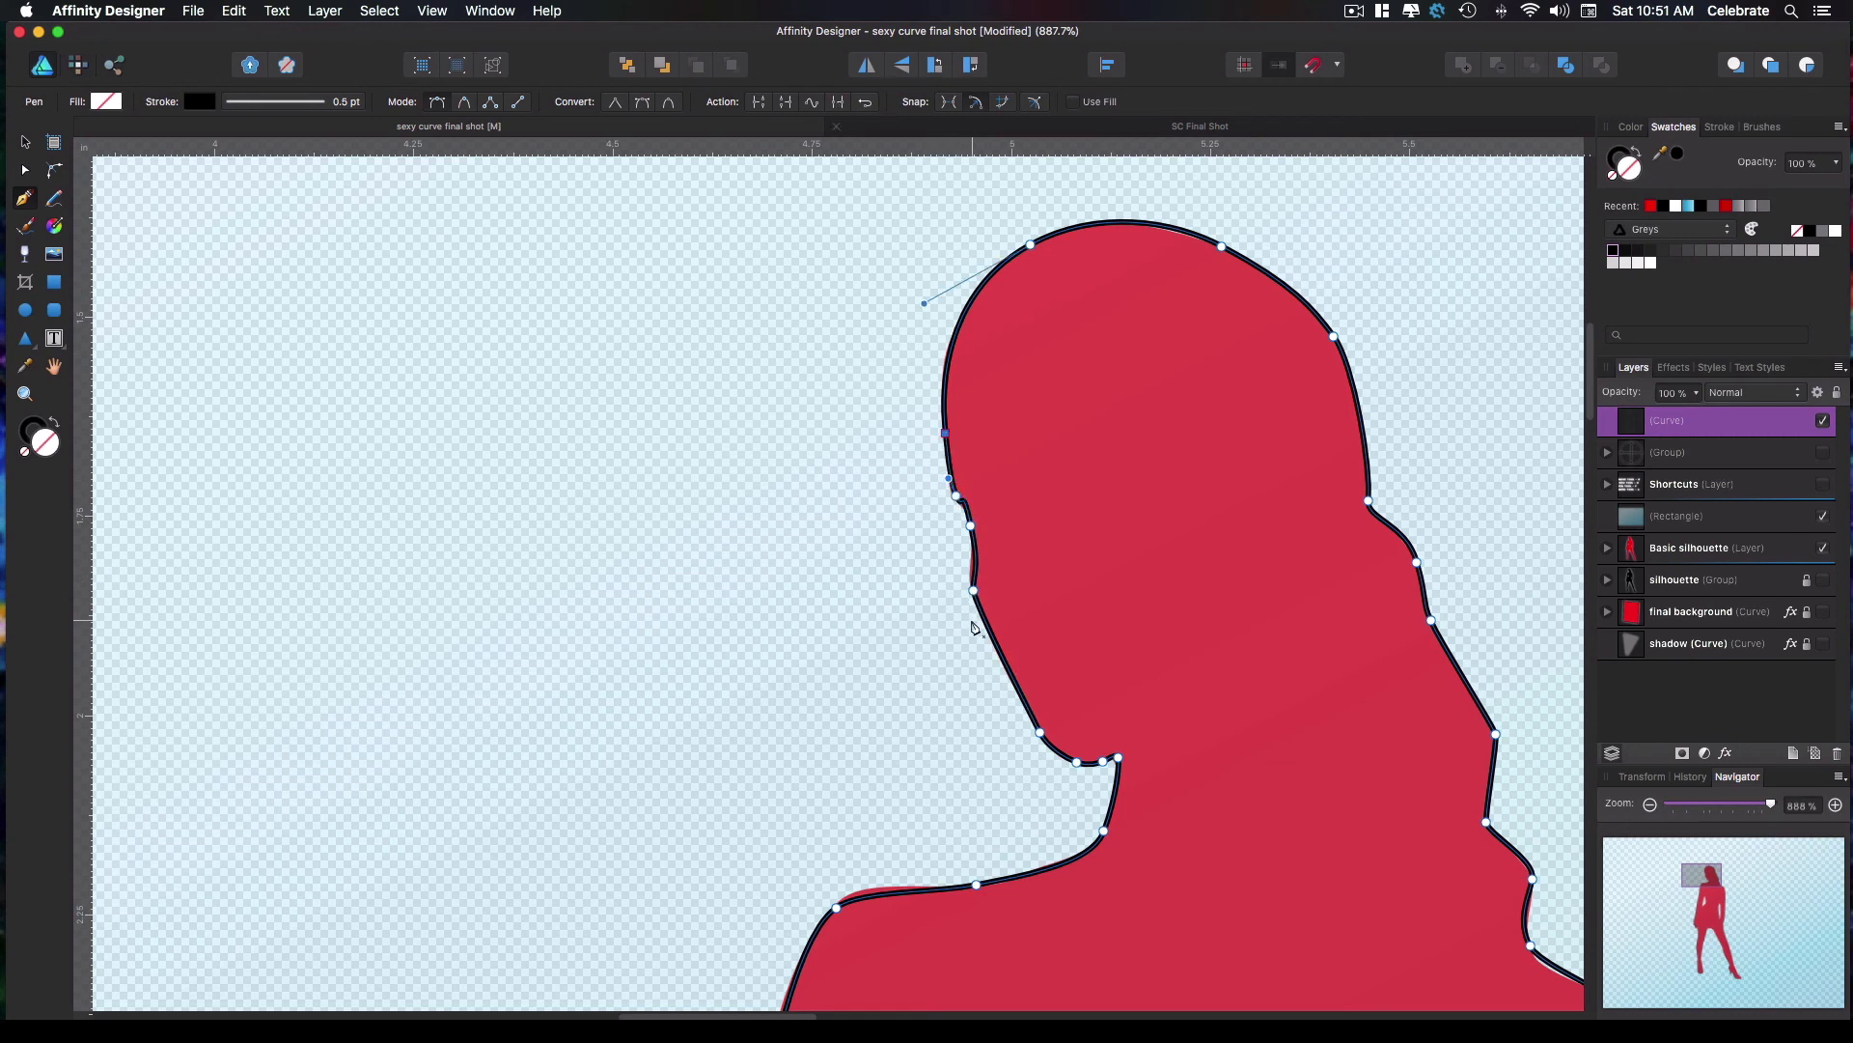
Refine the forehead and top of the head with the Node tool, deleting the surplus node above the brow
key(a)
click(958, 497)
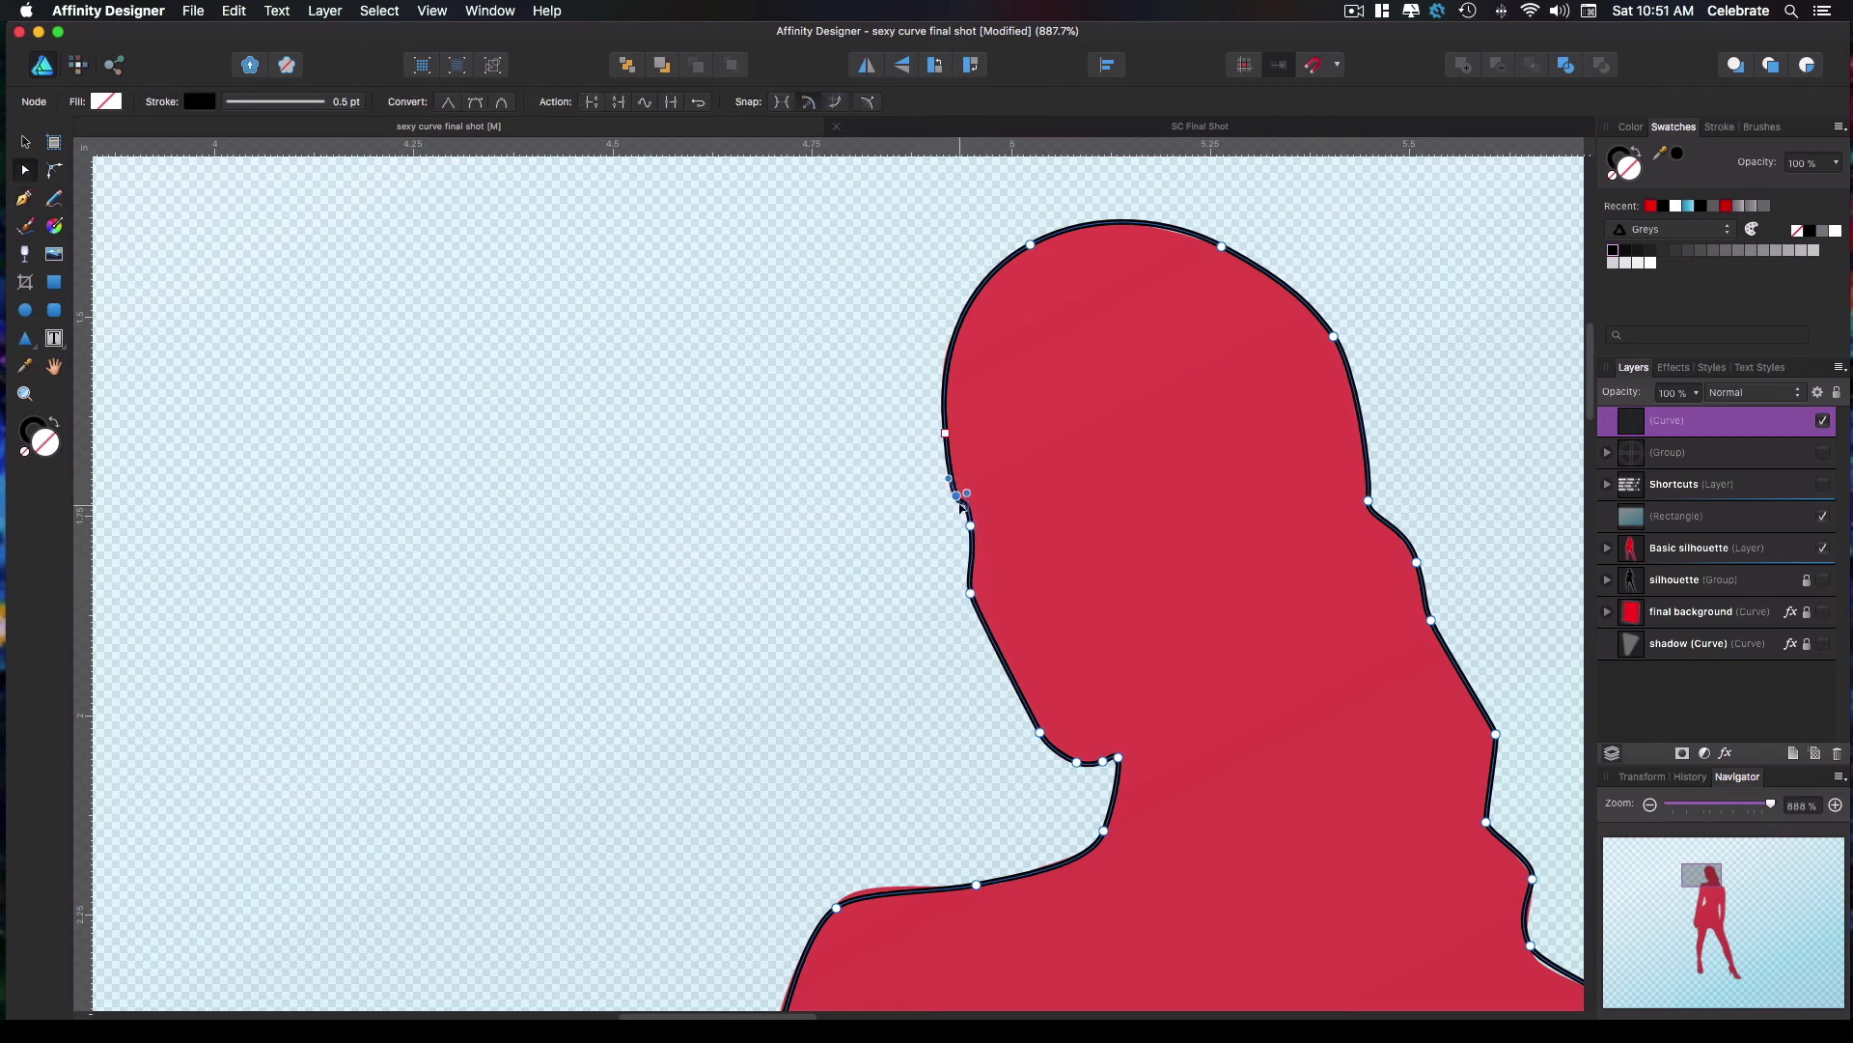
drag(957, 497, 942, 442)
click(945, 433)
key(Delete)
click(1030, 245)
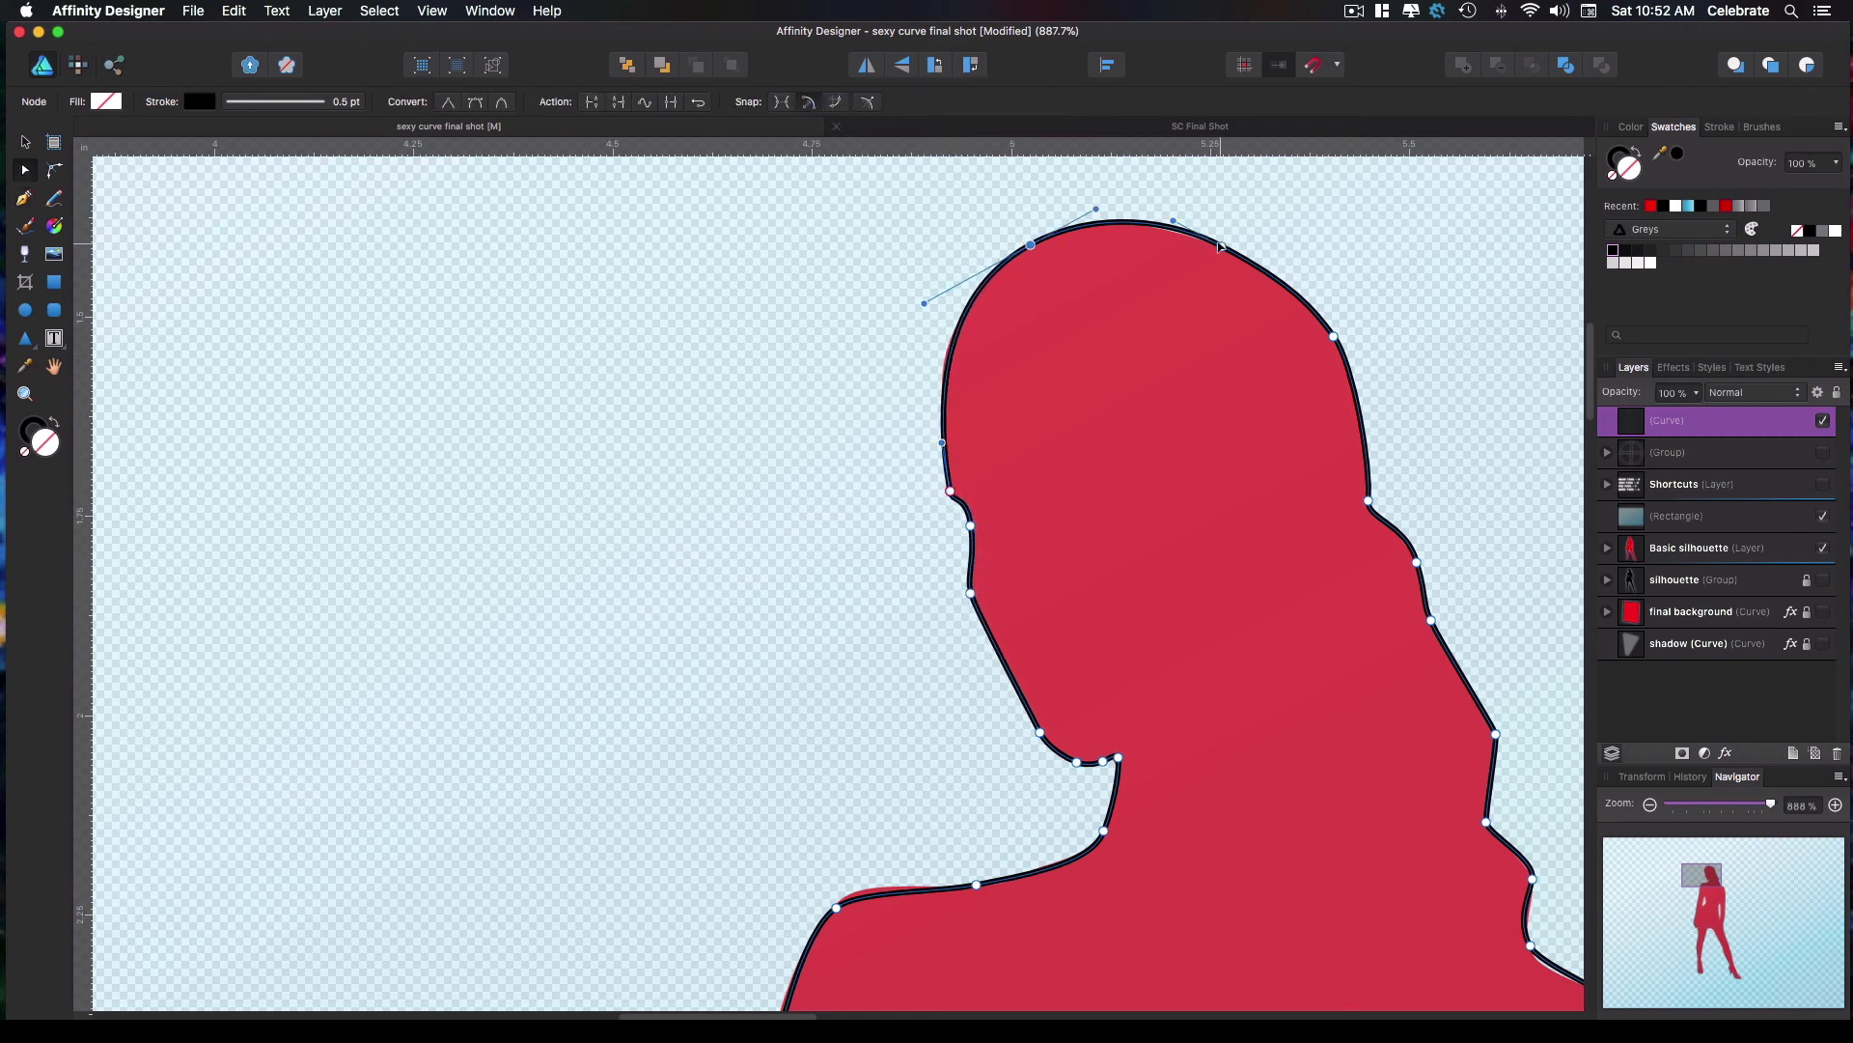
drag(1221, 245, 1214, 243)
click(1333, 336)
Nudge the nodes along the braid and the outer edge of the arm below it onto the reference edge
drag(1496, 998, 1203, 426)
drag(1366, 528, 1368, 523)
drag(1291, 856, 1276, 617)
drag(1398, 597, 1393, 579)
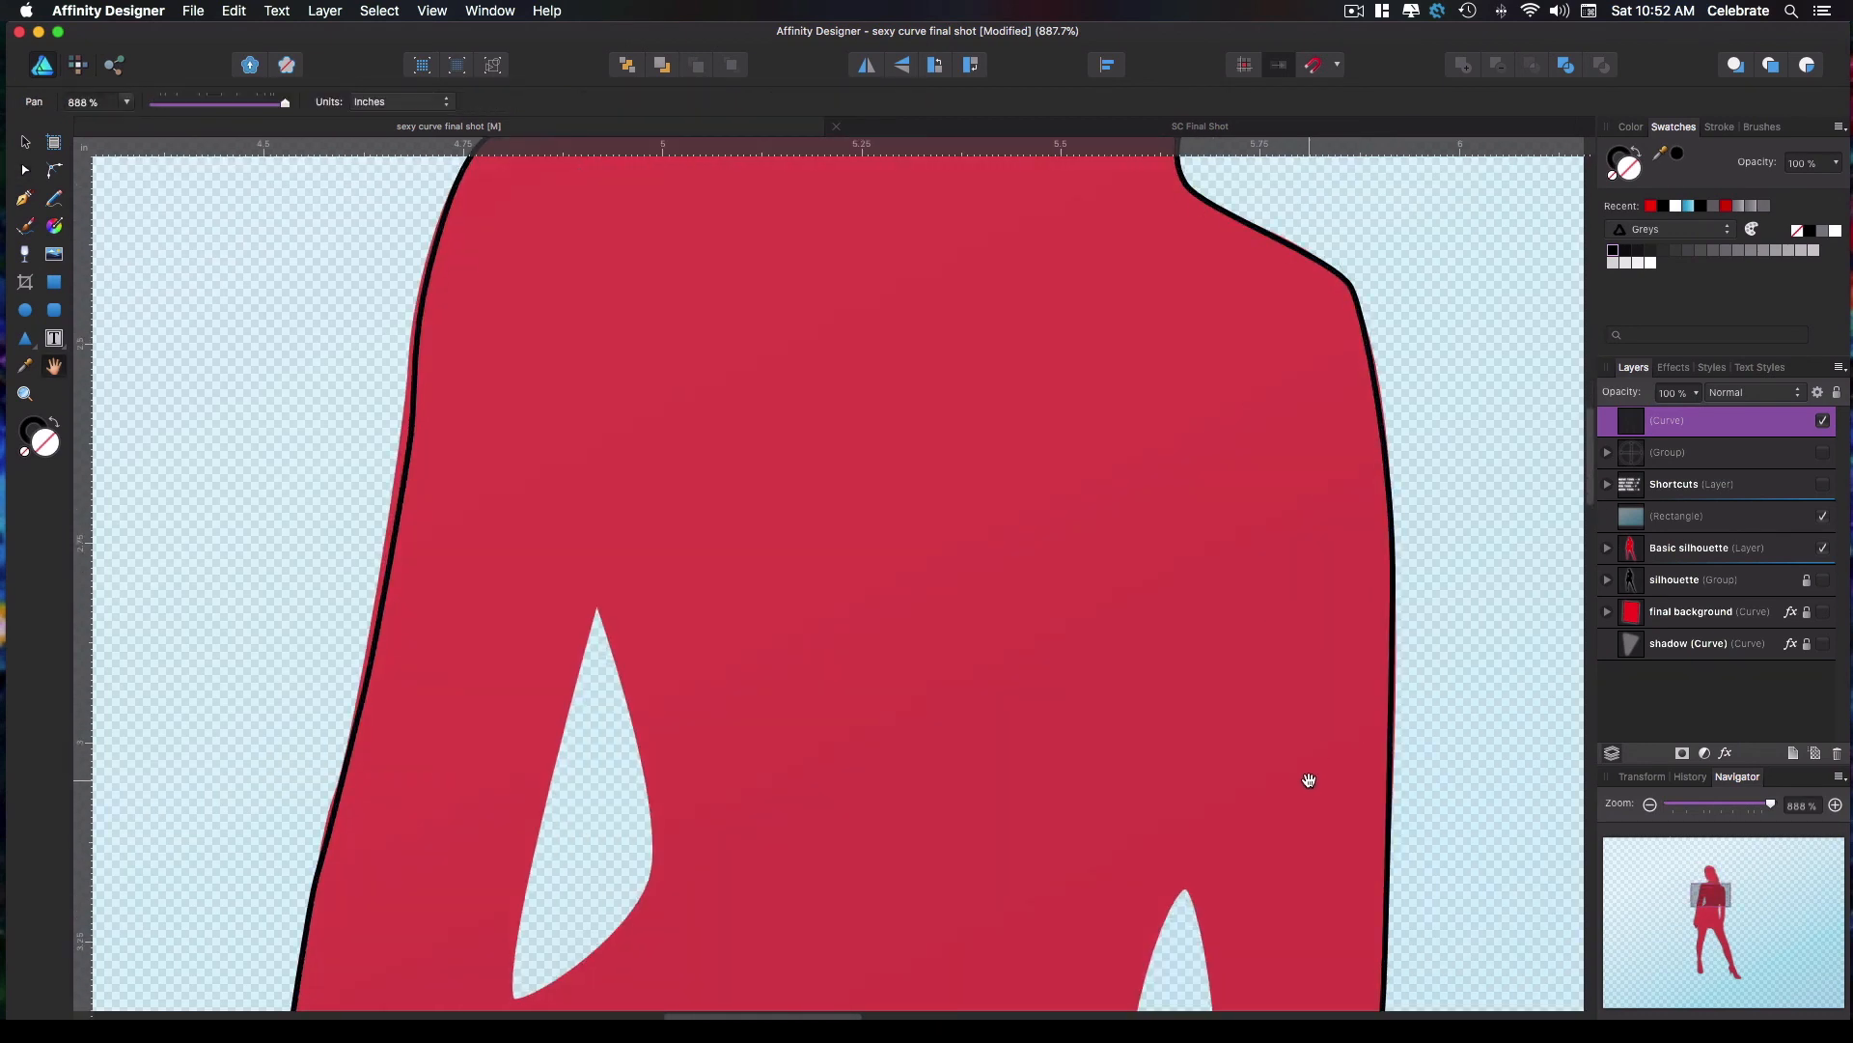
Adjust the nodes along the hand and upper thigh at the skirt's outer edge to match the reference
scroll(1309, 779, up, 1)
drag(1309, 780, 1261, 164)
drag(1249, 579, 1243, 582)
drag(1254, 714, 1250, 710)
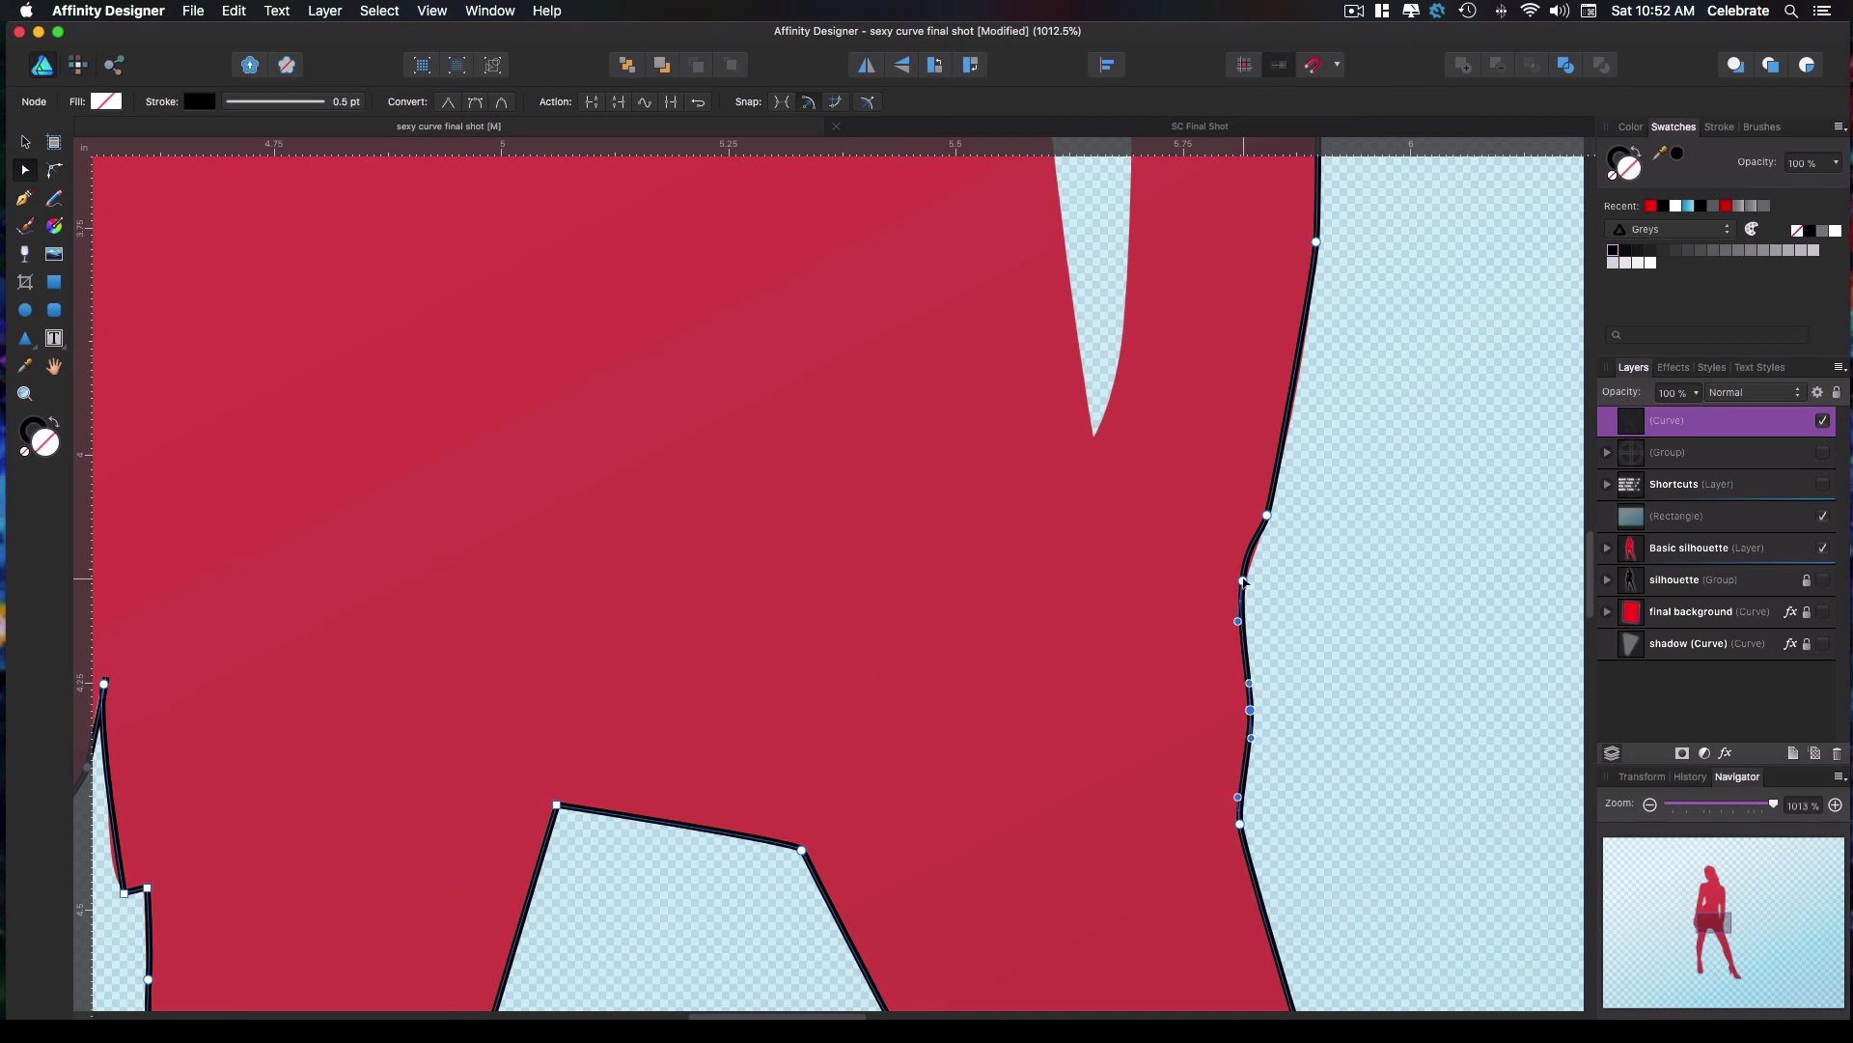
drag(1243, 581, 1246, 578)
drag(1267, 515, 1265, 518)
Fit the outer knee and the inner calf of the outstretched leg to the reference by moving nodes and handles
drag(1118, 878, 921, 14)
drag(1208, 460, 1207, 464)
drag(1277, 629, 1273, 630)
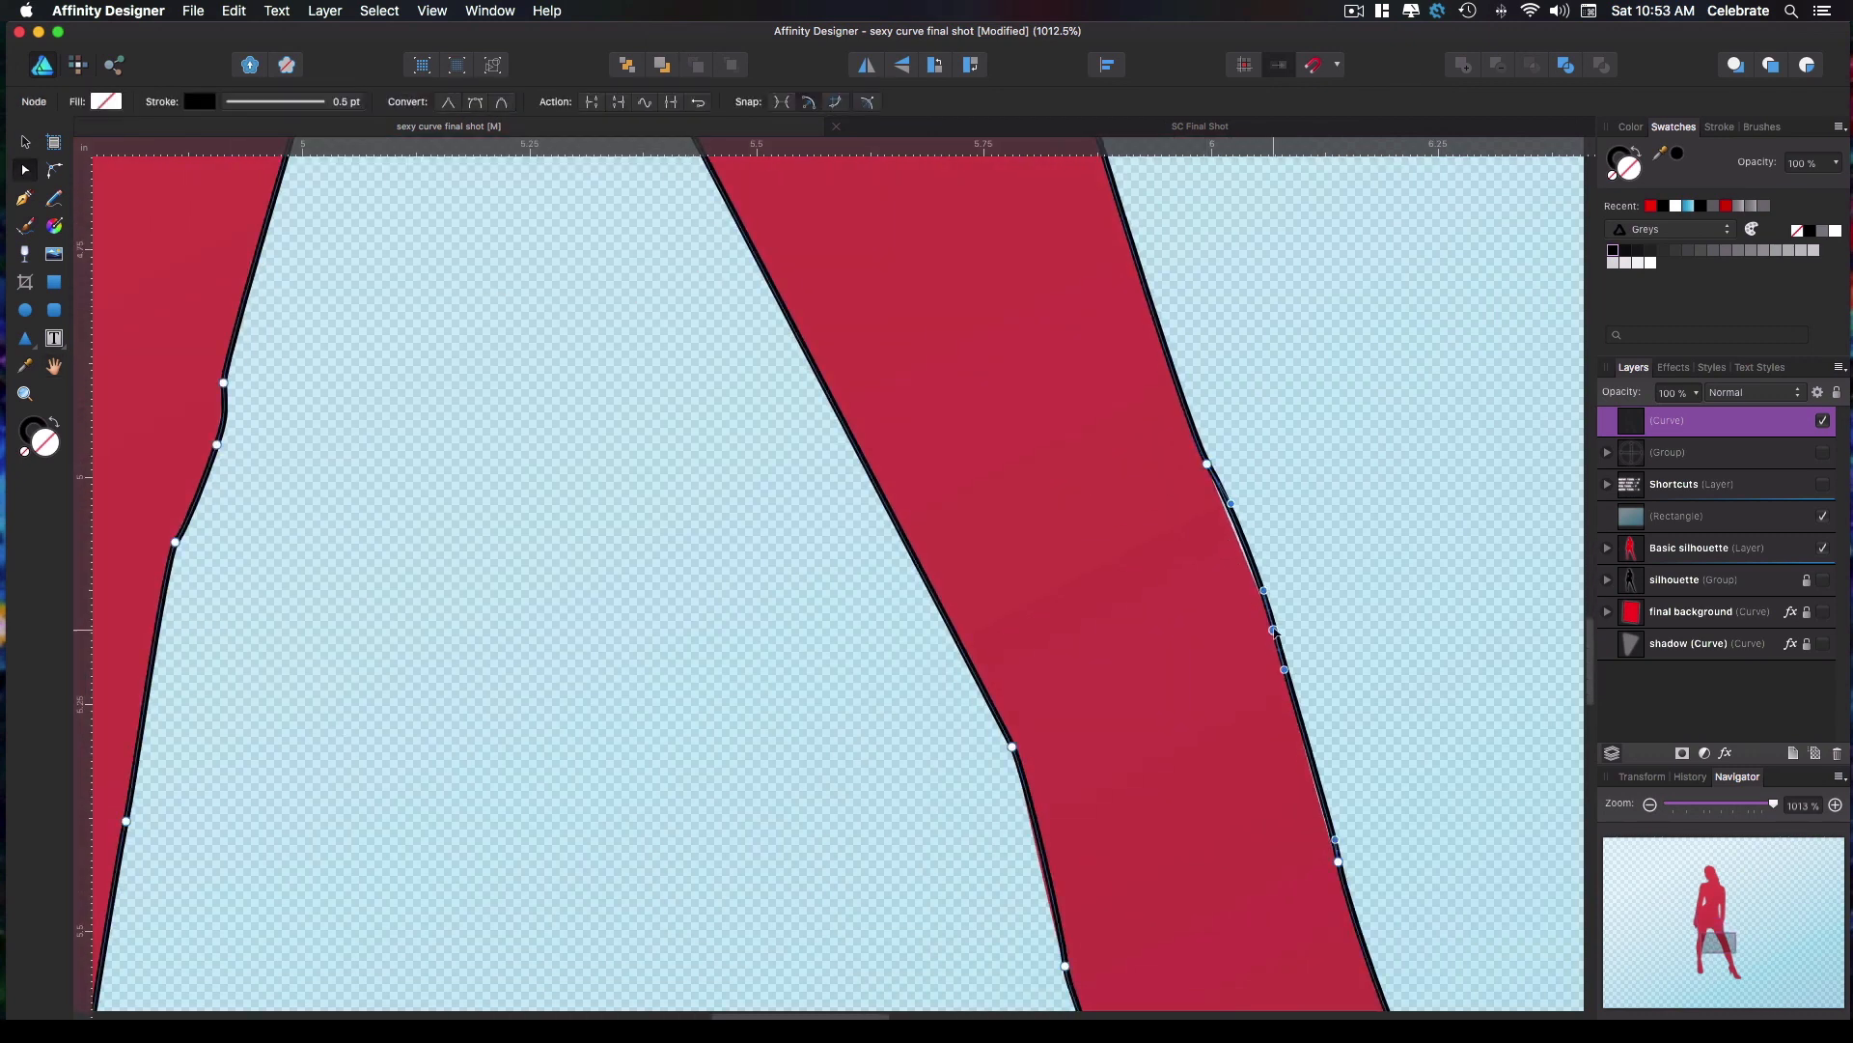
drag(1231, 503, 1226, 505)
drag(1175, 877, 1053, 226)
click(1120, 690)
drag(1179, 775, 1169, 775)
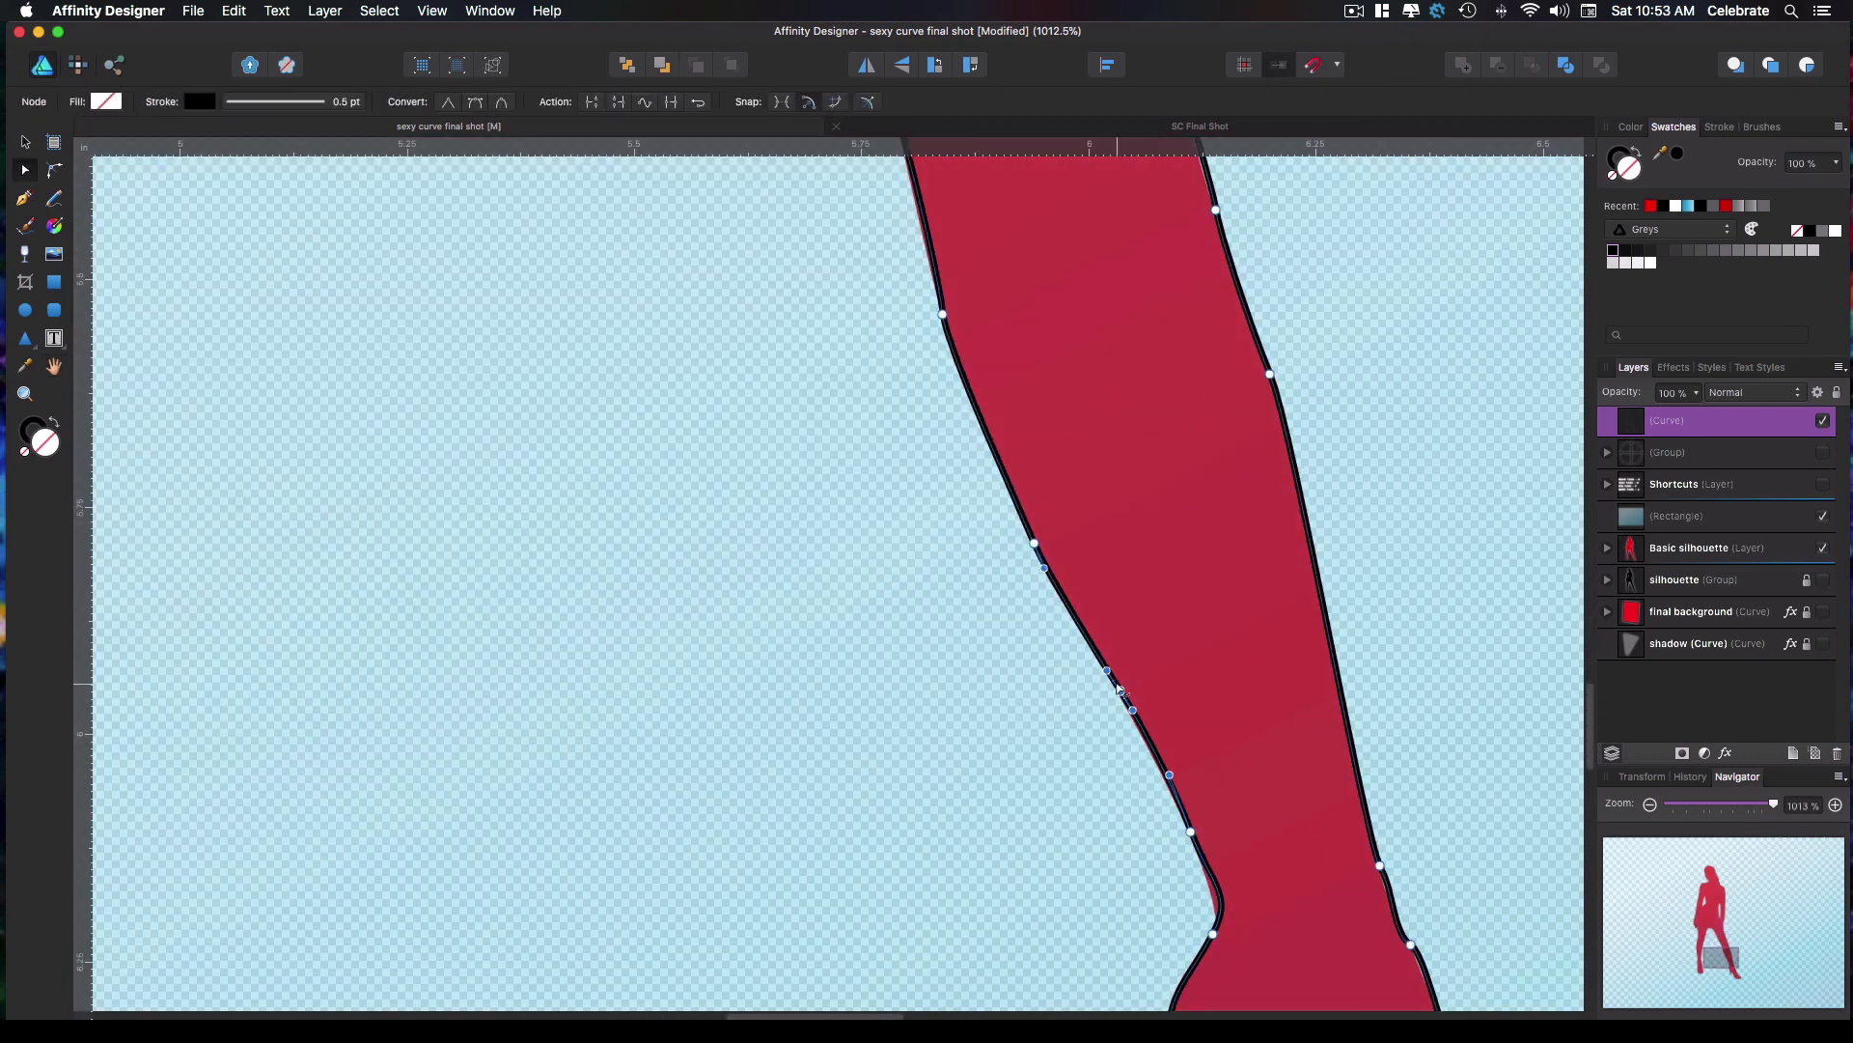
Refine the nodes and handles around the high-heeled shoe, instep and ankle of the outstretched leg
drag(1266, 889, 1046, 385)
click(1284, 578)
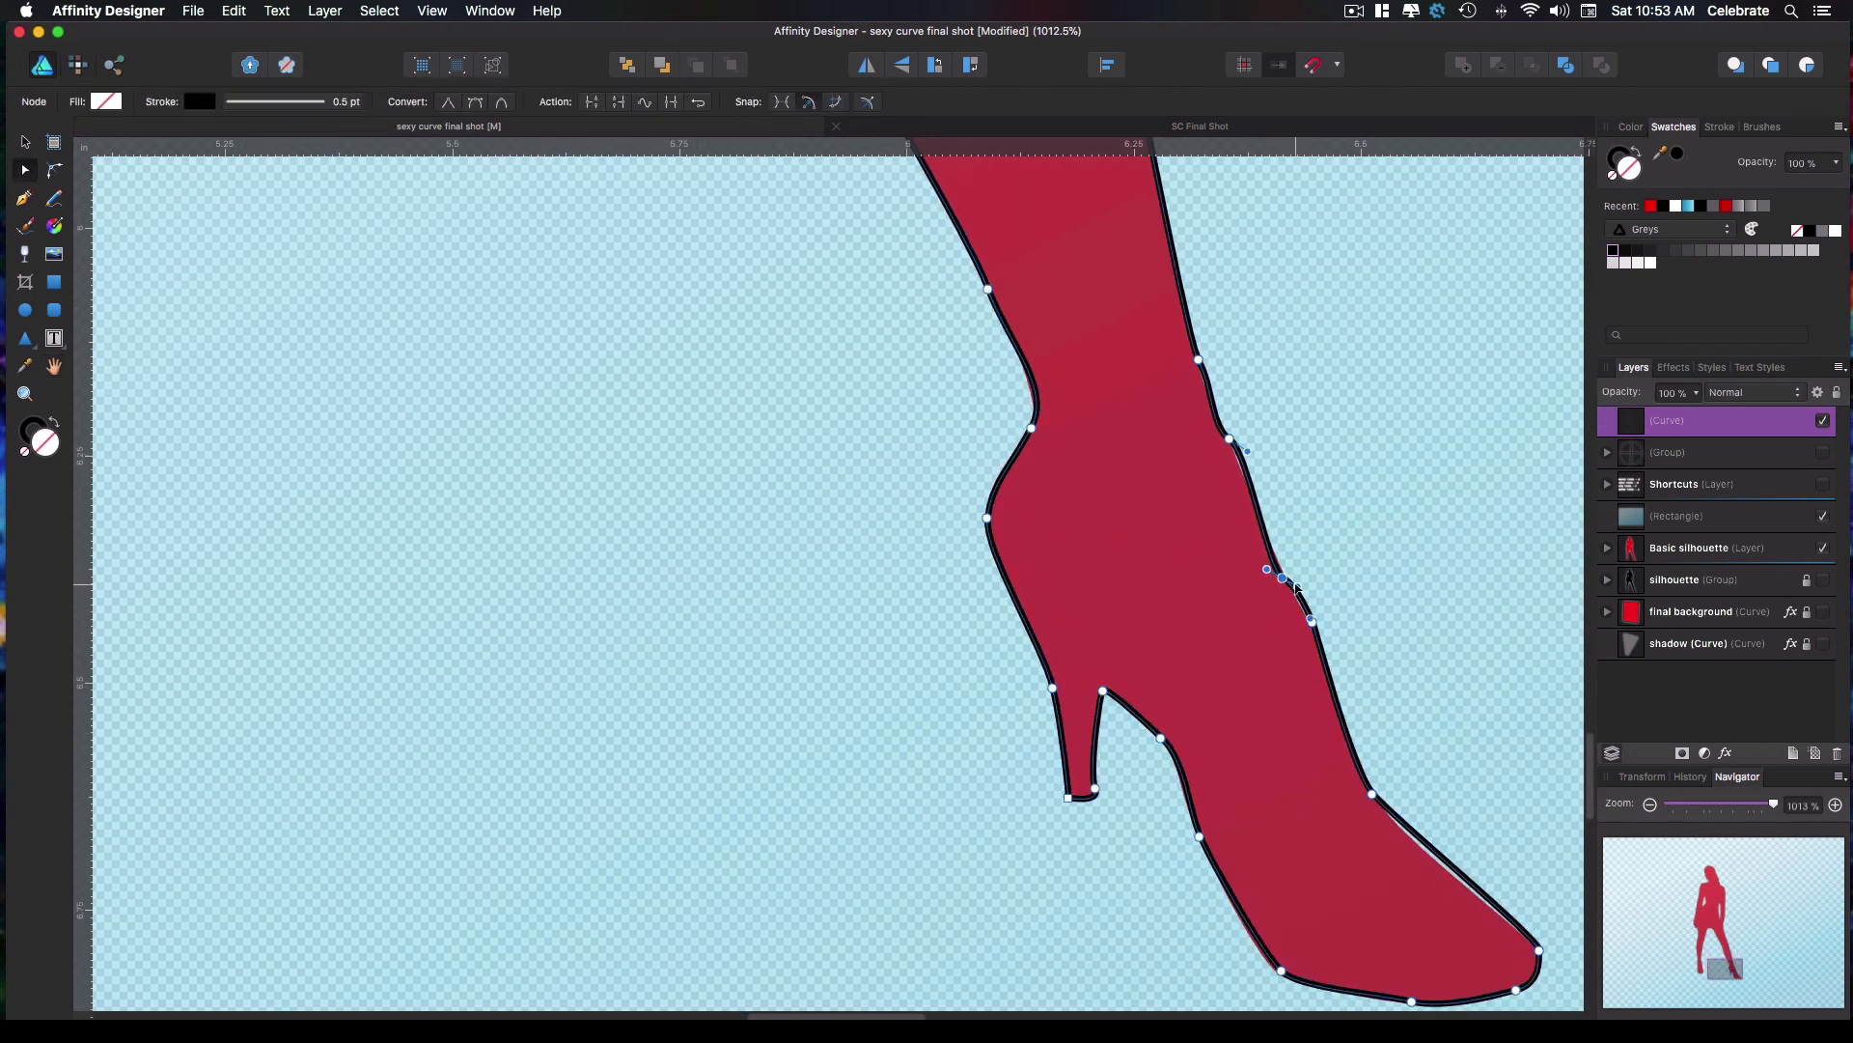
drag(1296, 586, 1288, 585)
drag(1247, 451, 1244, 453)
drag(1395, 820, 1389, 826)
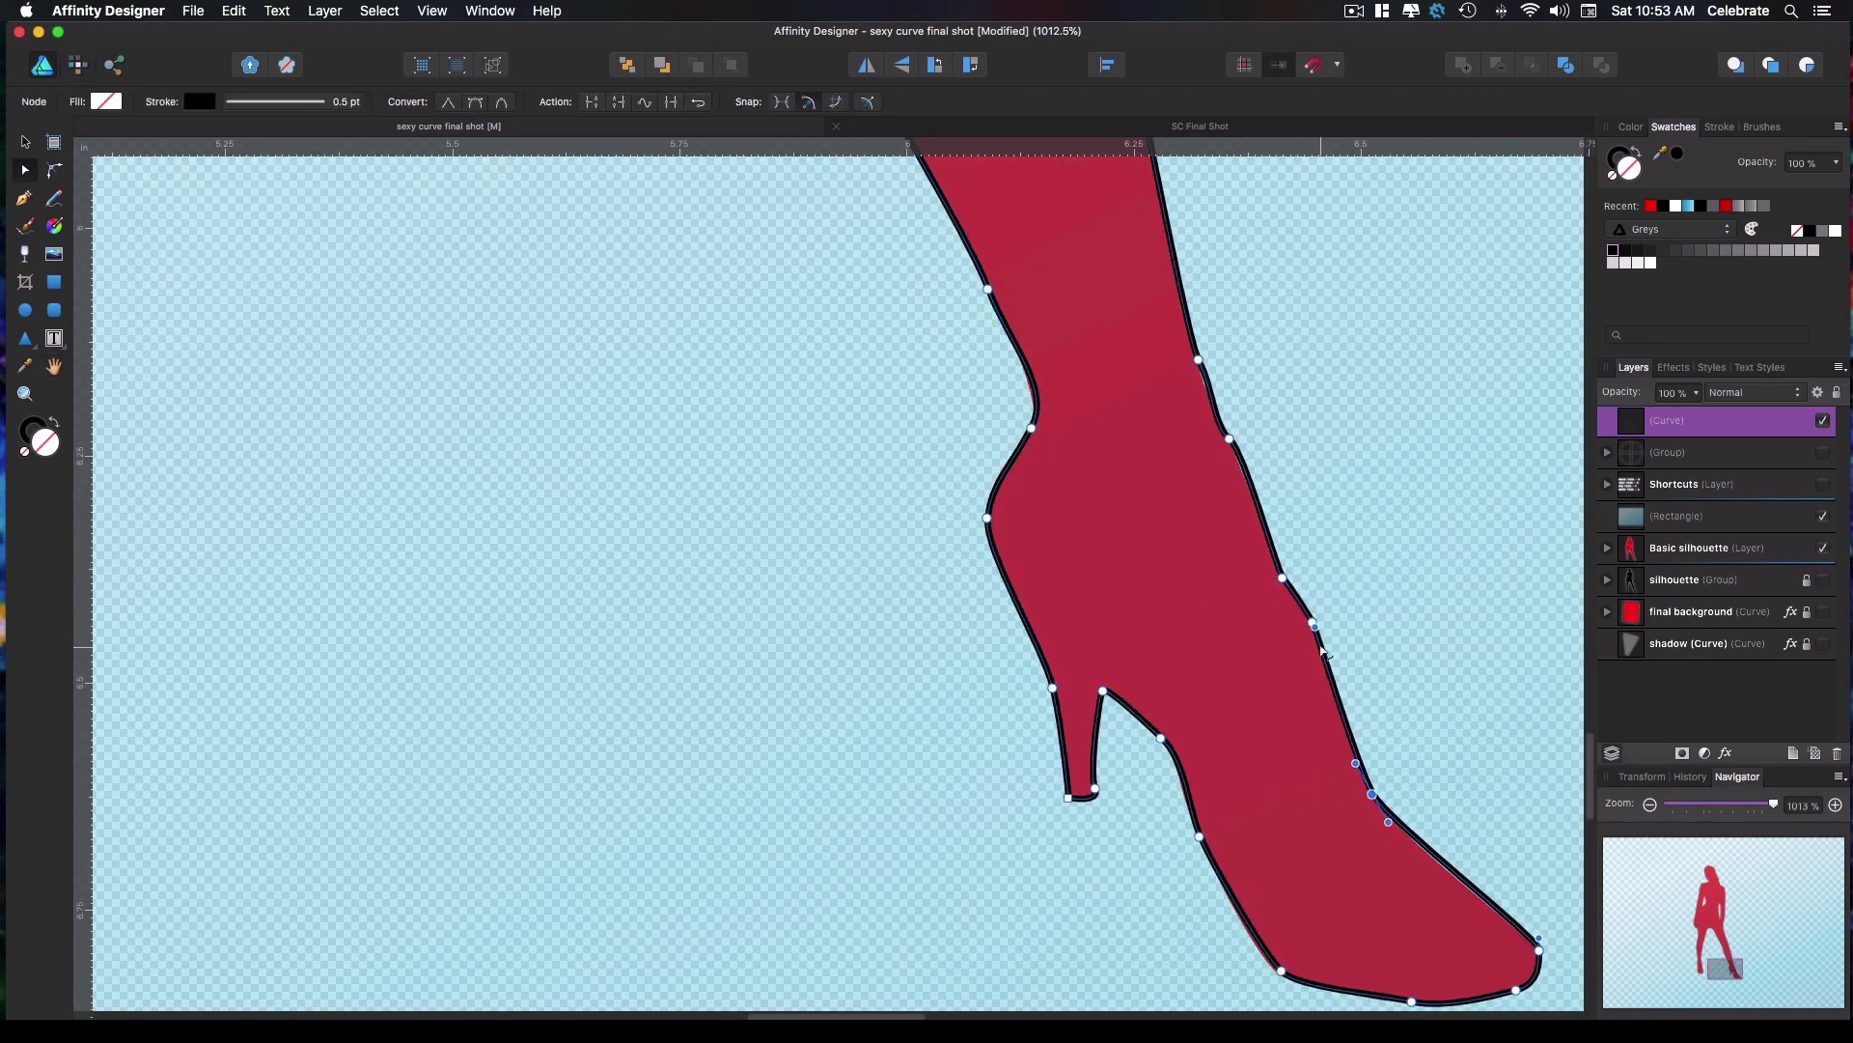
drag(1313, 623, 1324, 646)
drag(1281, 970, 1275, 967)
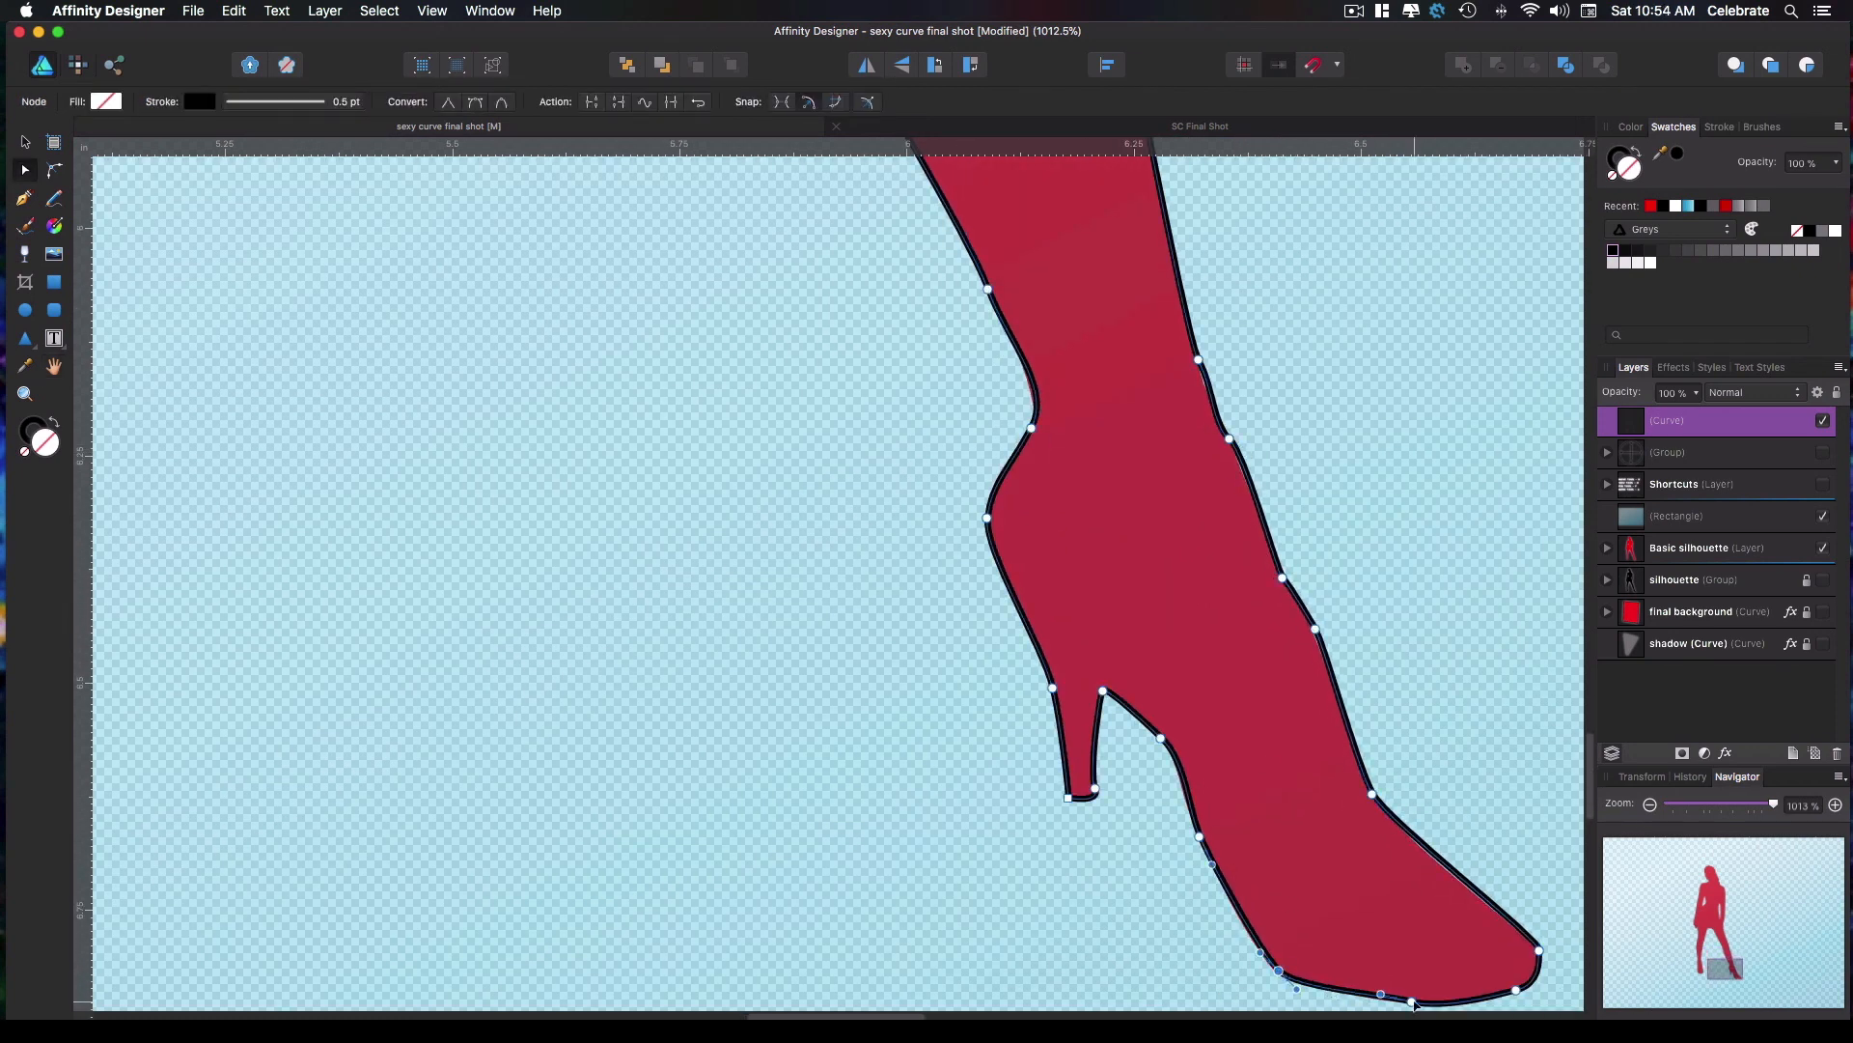
drag(1411, 1001, 1412, 1003)
drag(1539, 951, 1539, 954)
drag(1031, 427, 1304, 715)
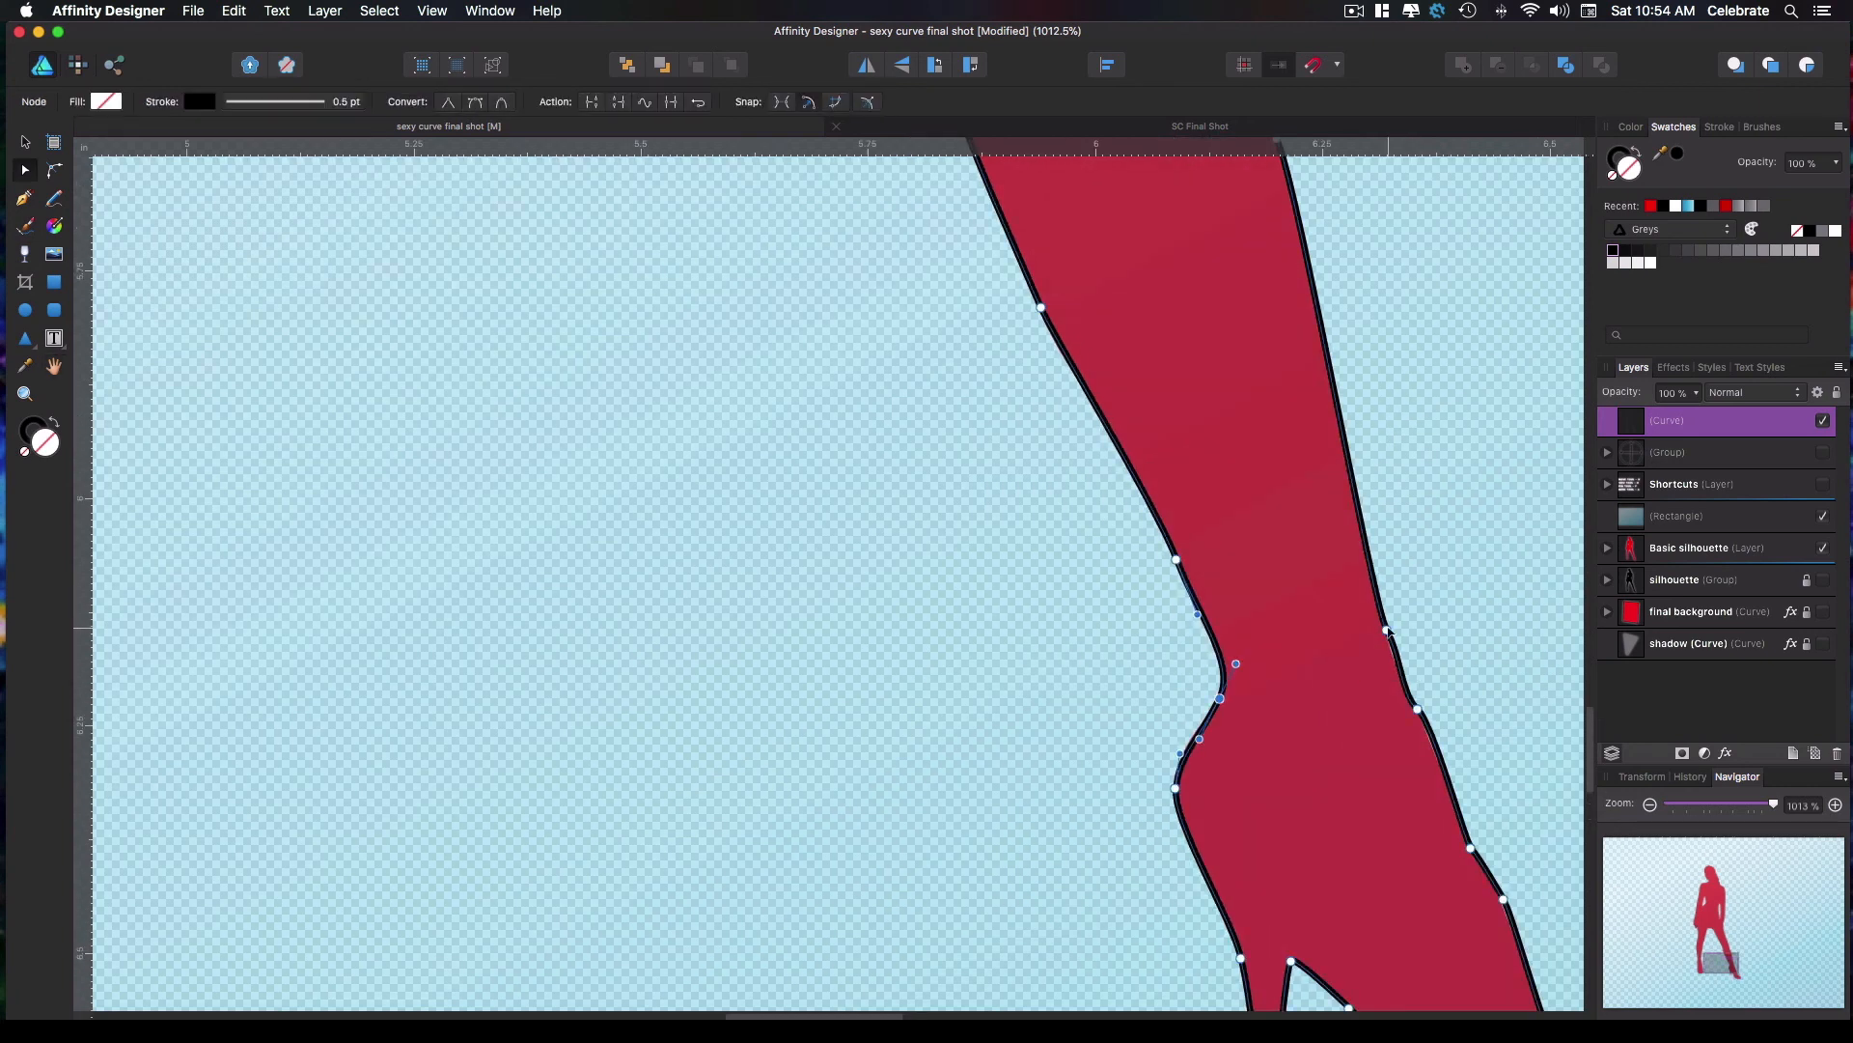
click(1386, 628)
Adjust the nodes and handles on both sides of the other leg's ankle to follow the reference
scroll(1262, 687, down, 6)
drag(575, 661, 791, 741)
scroll(792, 741, up, 6)
drag(821, 605, 818, 606)
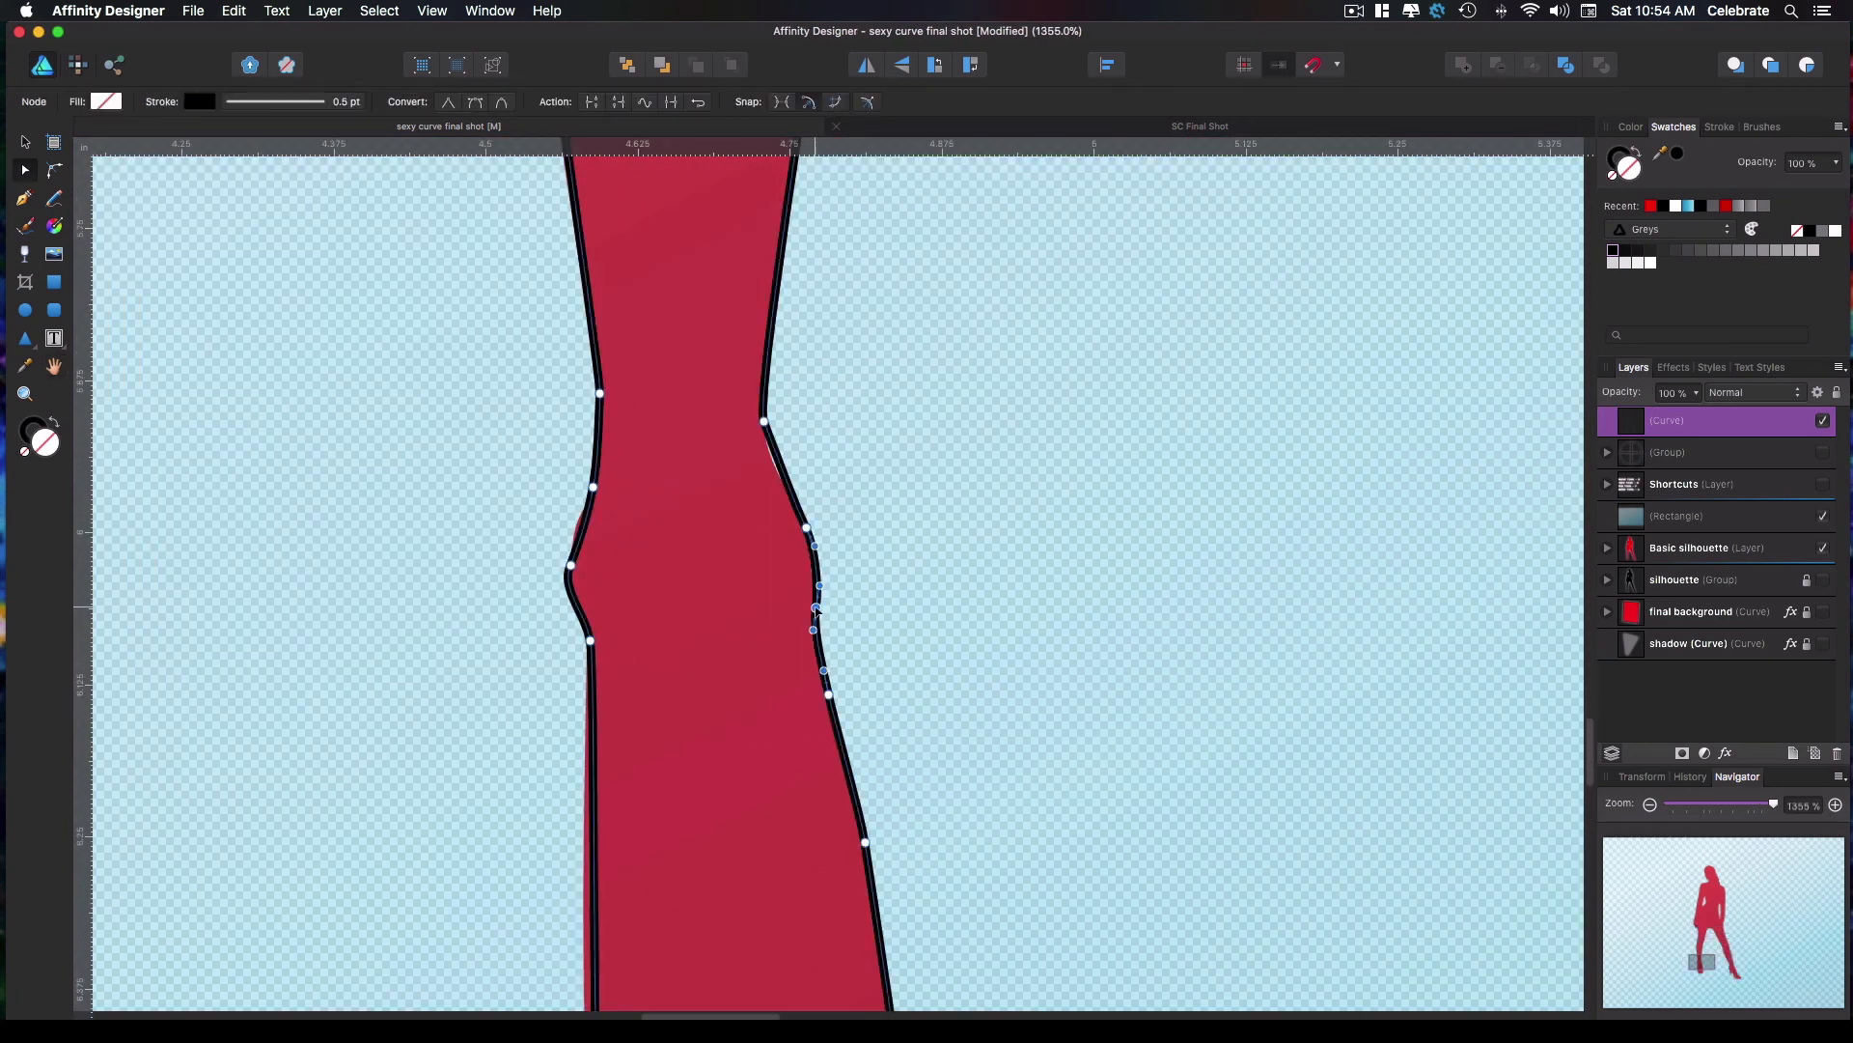
click(764, 422)
drag(754, 393, 762, 387)
drag(591, 639, 588, 639)
Move the nodes around the toe of that foot so the curve follows the shoe's rounded end
drag(618, 960, 637, 675)
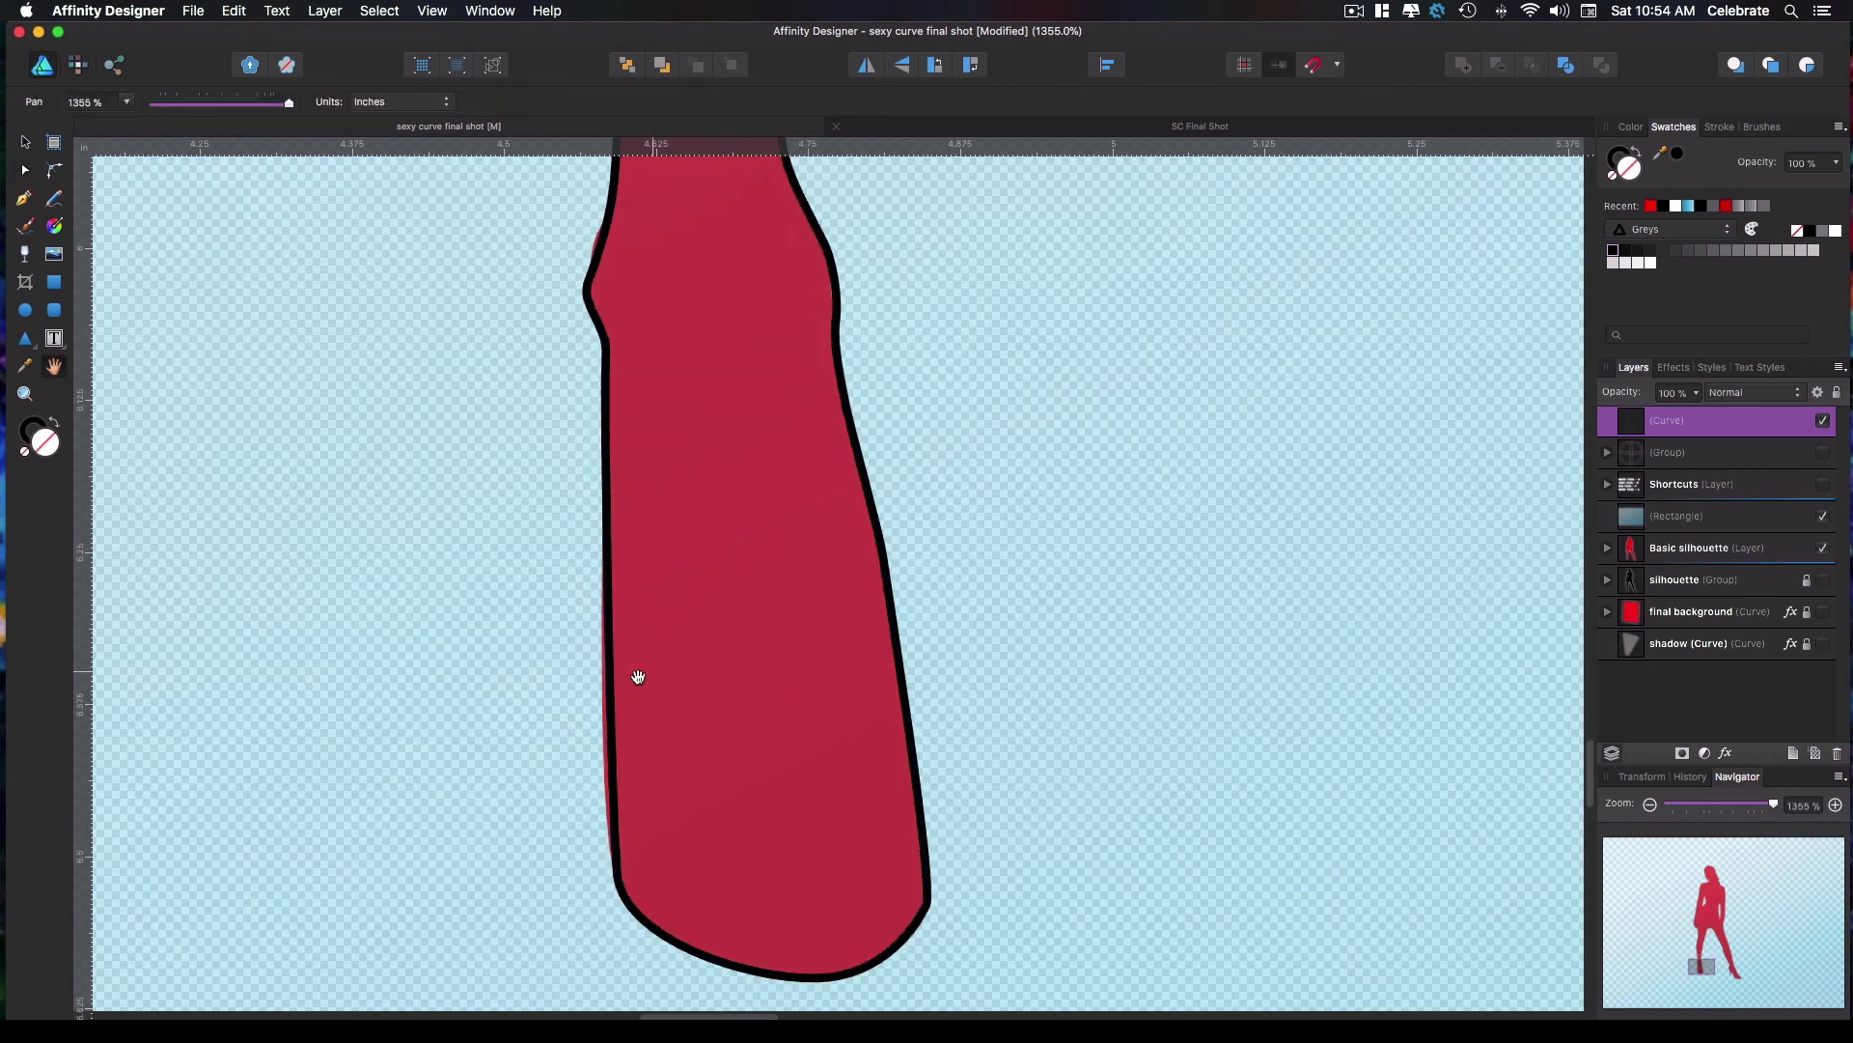
drag(621, 873, 617, 873)
drag(815, 977, 816, 980)
drag(930, 902, 927, 904)
Reshape the curve around the fingers by moving nodes and handles, converting a node to smooth where needed
scroll(1006, 849, down, 6)
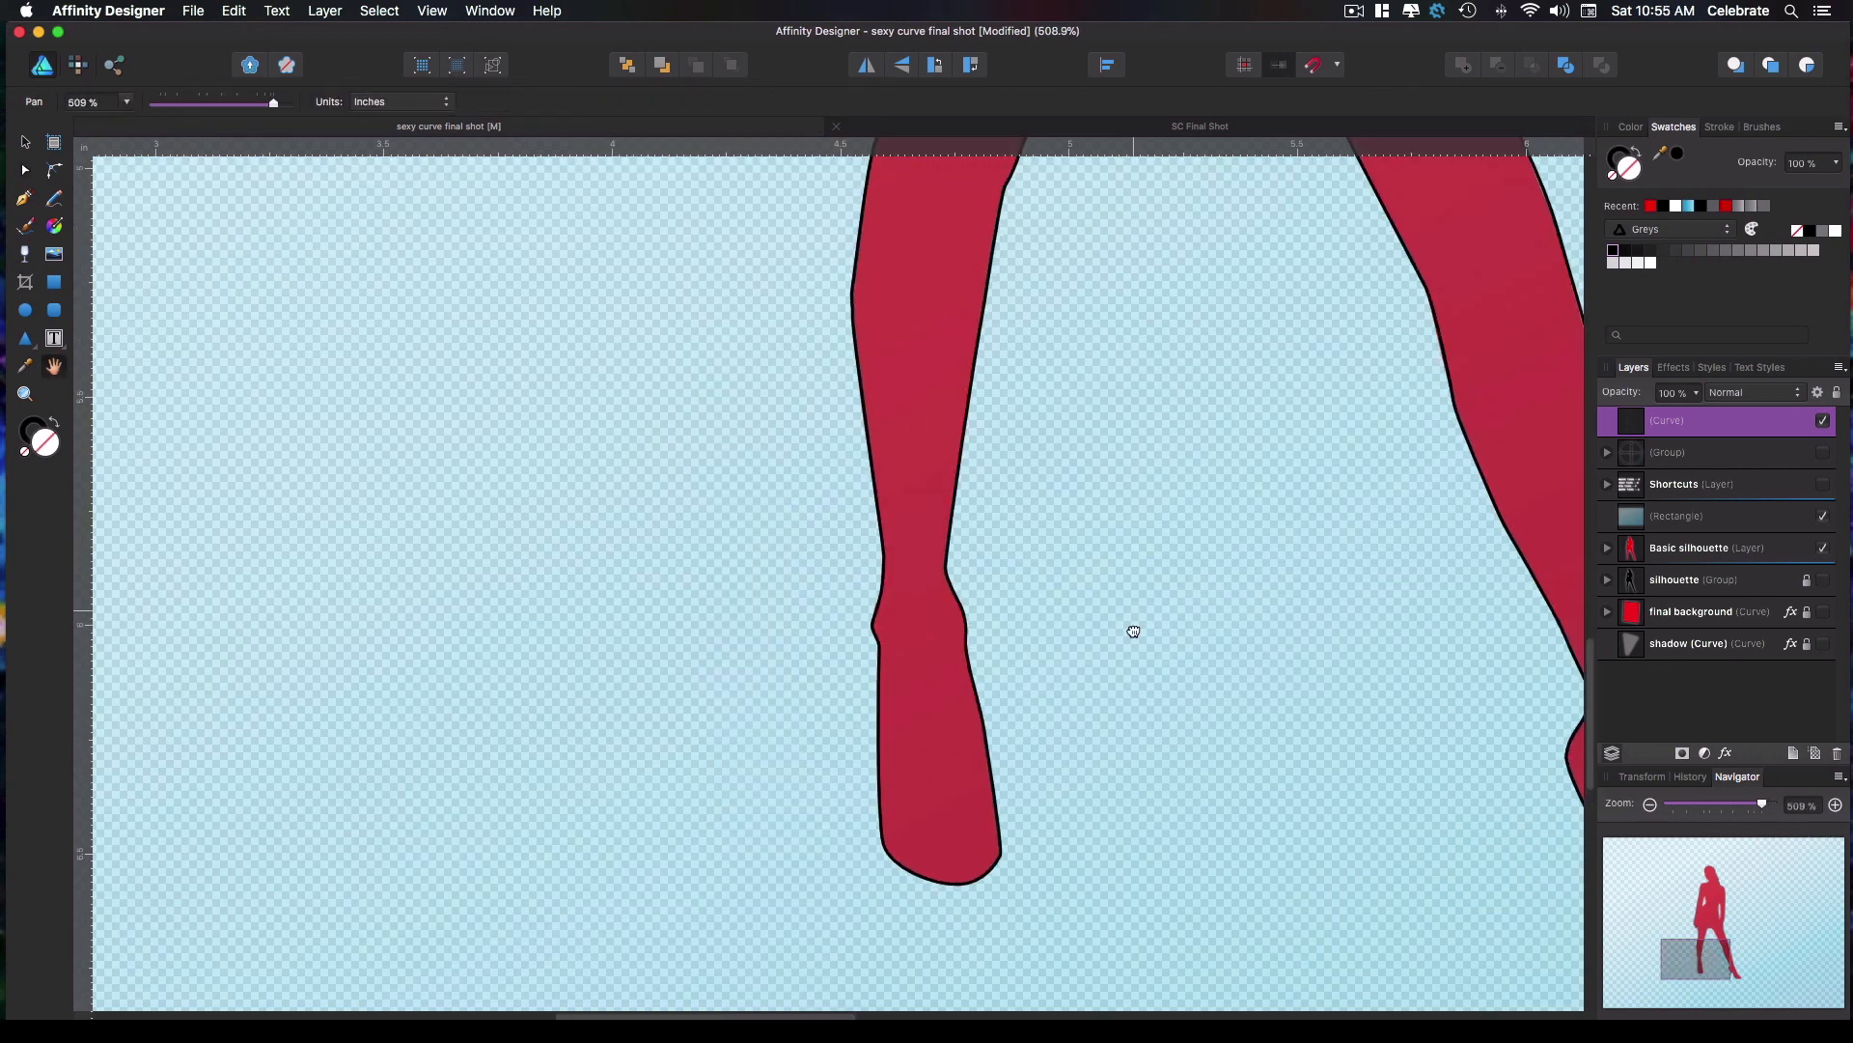
scroll(1133, 633, up, 10)
scroll(906, 745, up, 8)
drag(878, 747, 881, 750)
click(475, 102)
drag(853, 623, 867, 732)
drag(880, 750, 875, 740)
drag(840, 339, 851, 339)
drag(832, 407, 831, 290)
drag(857, 560, 851, 559)
mouse_move(876, 739)
mouse_down()
mouse_move(891, 750)
mouse_move(867, 746)
mouse_up()
drag(850, 559, 850, 552)
drag(925, 742, 925, 736)
drag(556, 353, 580, 326)
drag(603, 261, 599, 258)
Smooth the outer edge of the hand and wrist by adjusting their nodes and handles
scroll(603, 261, down, 5)
drag(687, 212, 723, 802)
click(612, 758)
drag(612, 757, 610, 759)
drag(617, 675, 619, 664)
click(610, 758)
drag(602, 851, 599, 850)
drag(607, 815, 610, 795)
click(619, 663)
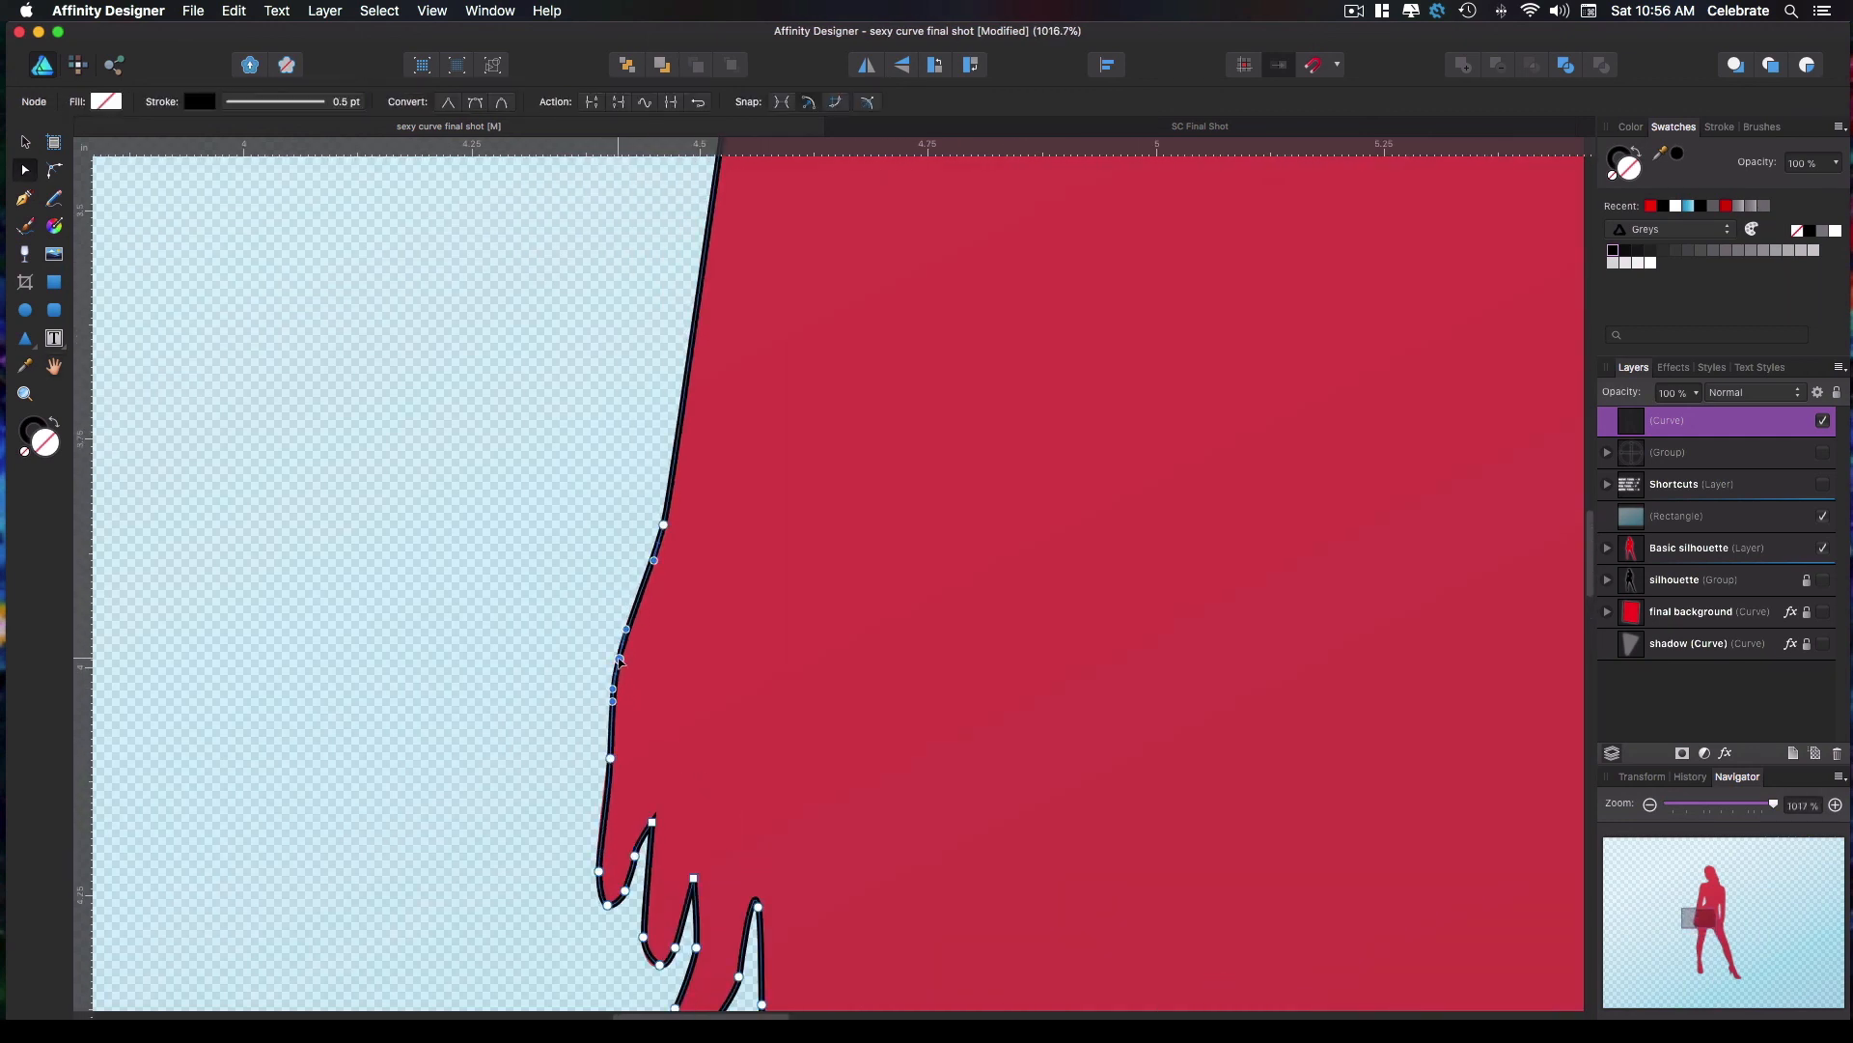
Move the upper arm and shoulder nodes outward and adjust the shoulder handle to fit the reference
scroll(841, 716, down, 10)
scroll(856, 656, up, 7)
drag(859, 637, 810, 997)
click(761, 671)
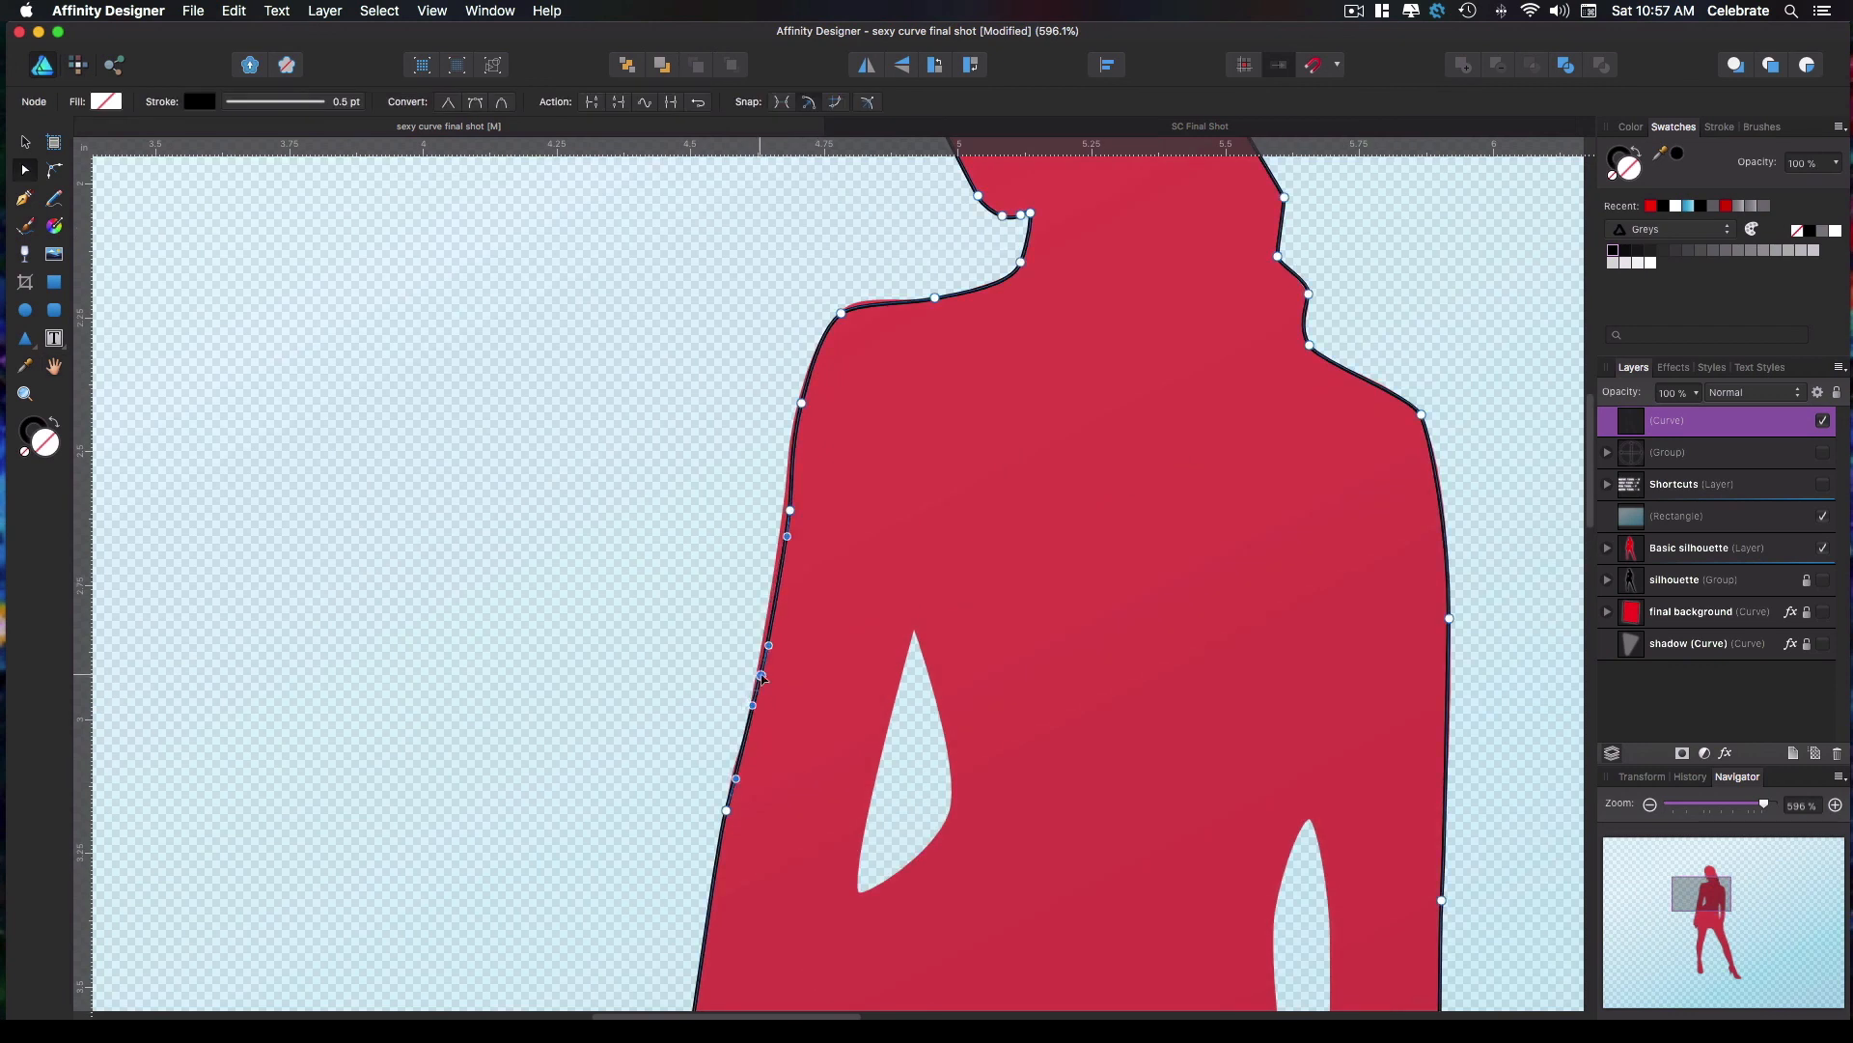
drag(789, 515, 783, 506)
drag(762, 672, 759, 671)
drag(804, 401, 799, 402)
click(842, 314)
drag(872, 305, 872, 301)
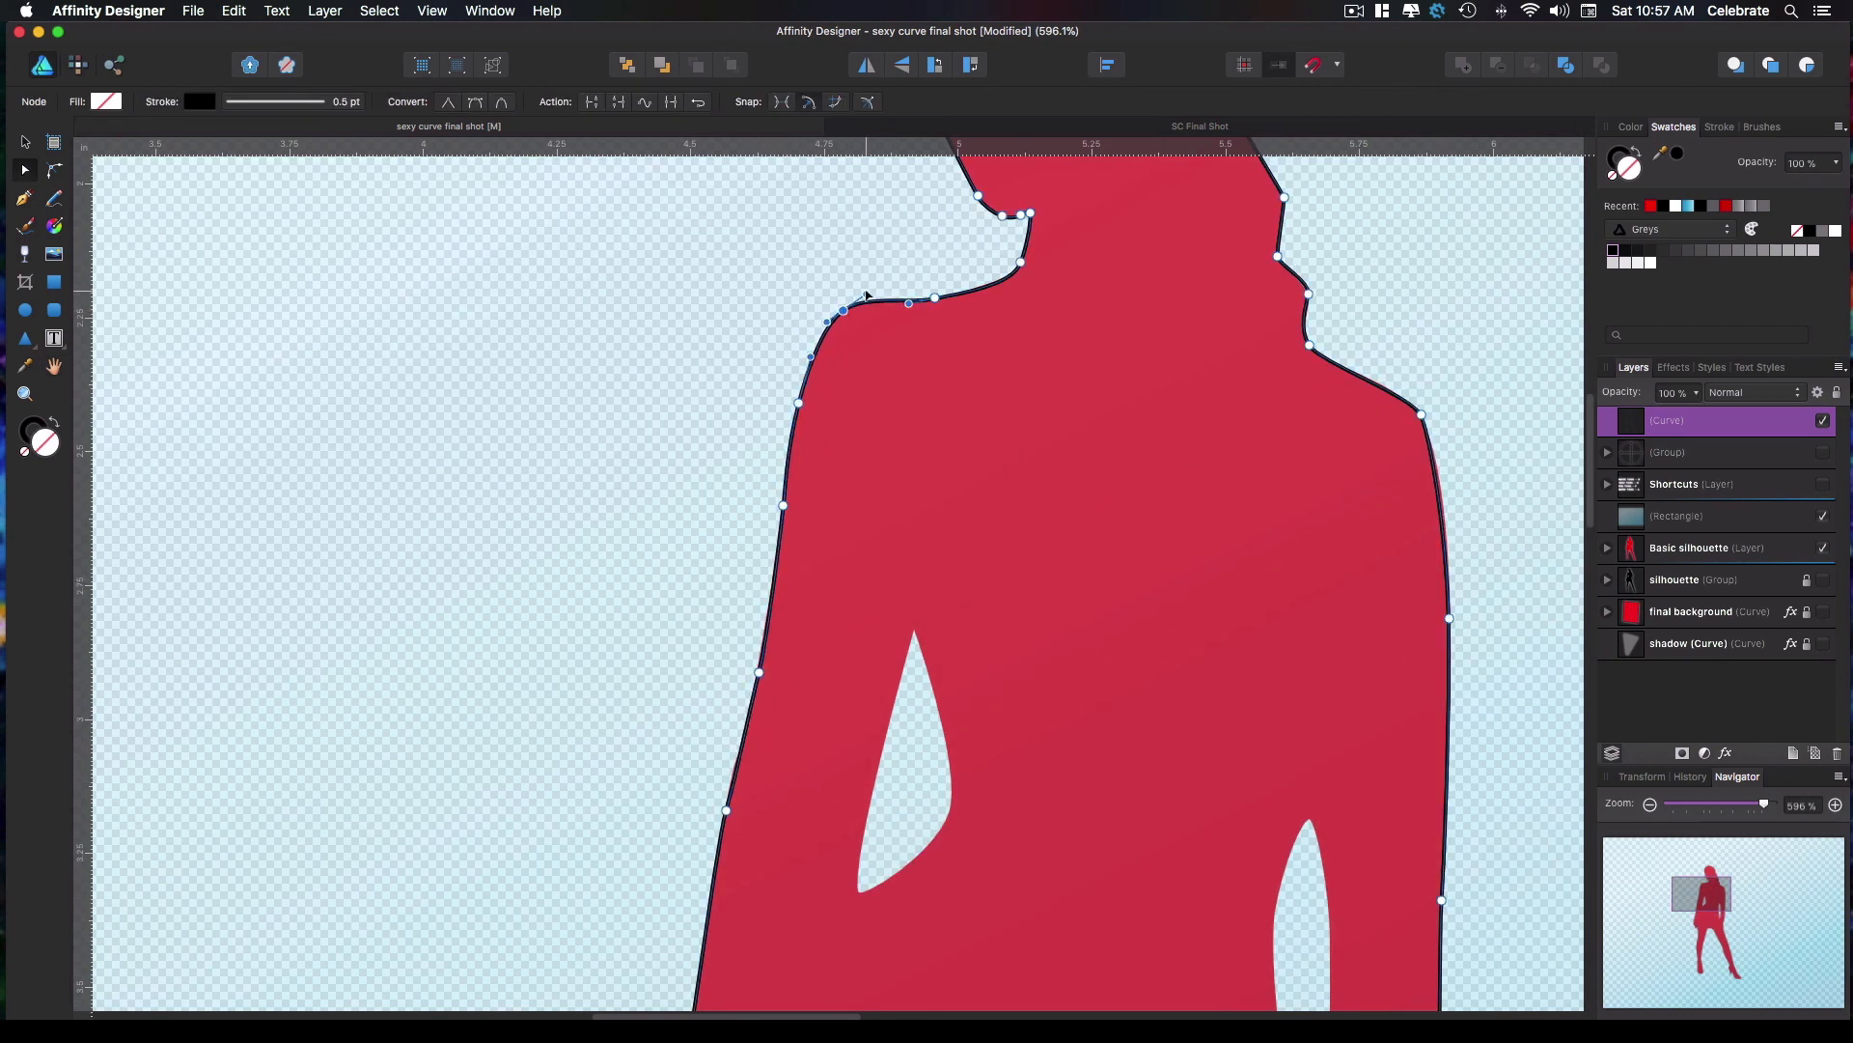
click(934, 297)
Trace the triangular opening between the arm and the waist as a new closed curve with the Pen tool
drag(1106, 402, 1060, 380)
drag(1056, 859, 1002, 757)
scroll(1046, 662, down, 5)
scroll(946, 645, up, 6)
key(p)
click(968, 512)
drag(901, 832, 878, 831)
click(968, 513)
Fine-tune the triangular opening's nodes and handles, converting its top node to smooth
key(a)
drag(1013, 728, 1013, 730)
drag(1001, 760, 1004, 762)
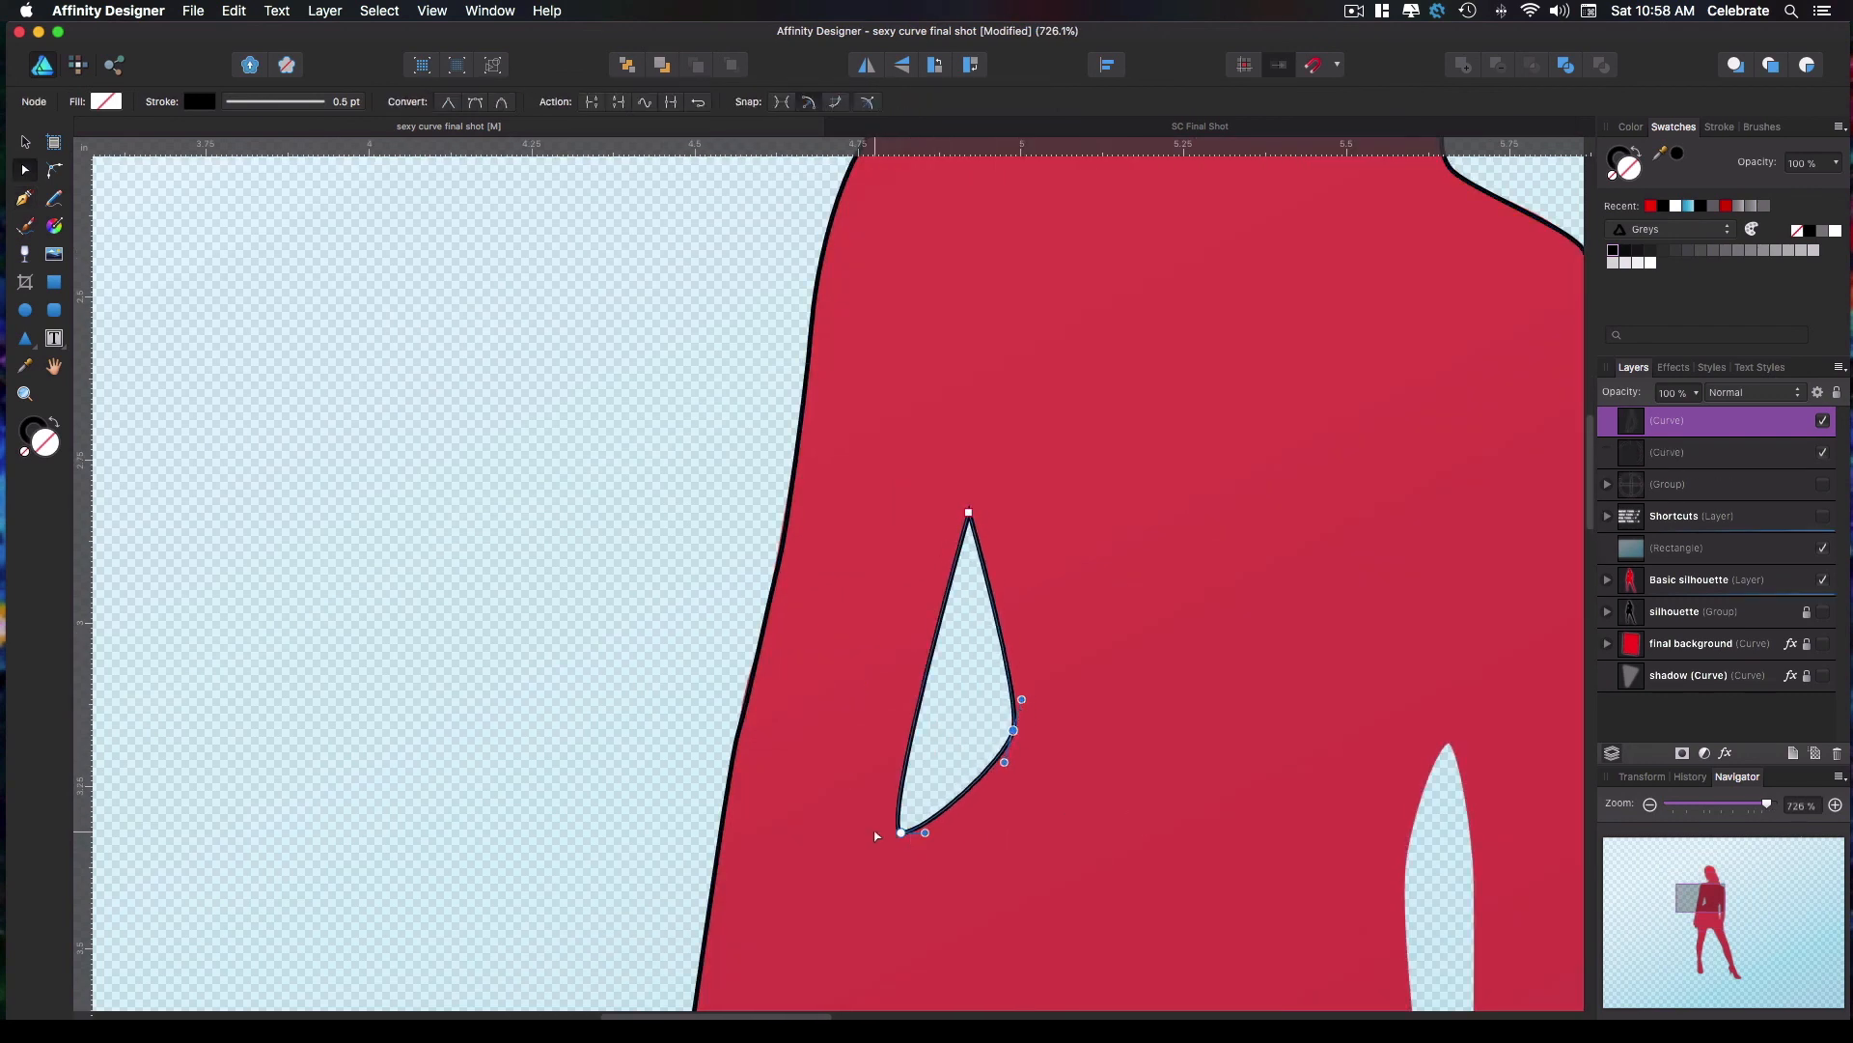
drag(901, 832, 899, 831)
click(969, 512)
click(475, 102)
drag(984, 497, 976, 505)
Draw a closed curve around the narrow opening between the other arm and the torso
key(p)
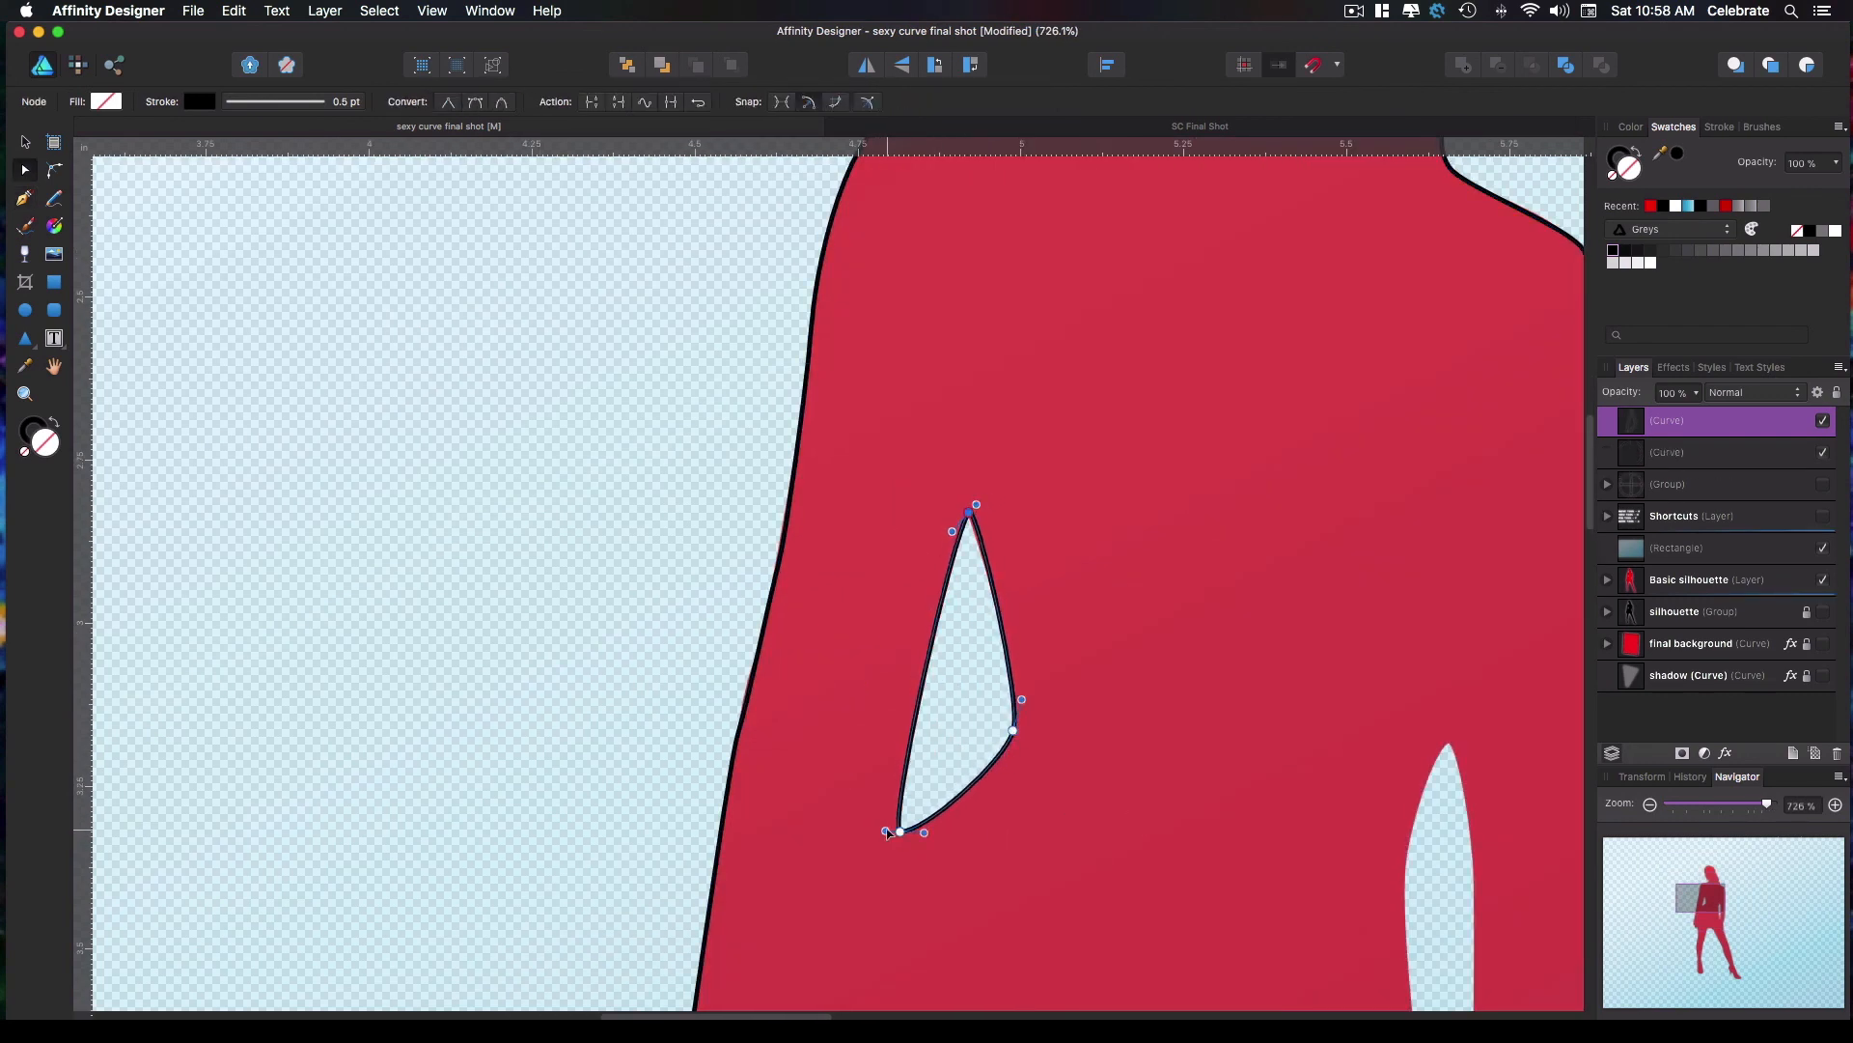
scroll(943, 660, down, 5)
scroll(943, 660, right, 5)
click(1106, 357)
click(1126, 480)
click(1121, 797)
click(1097, 874)
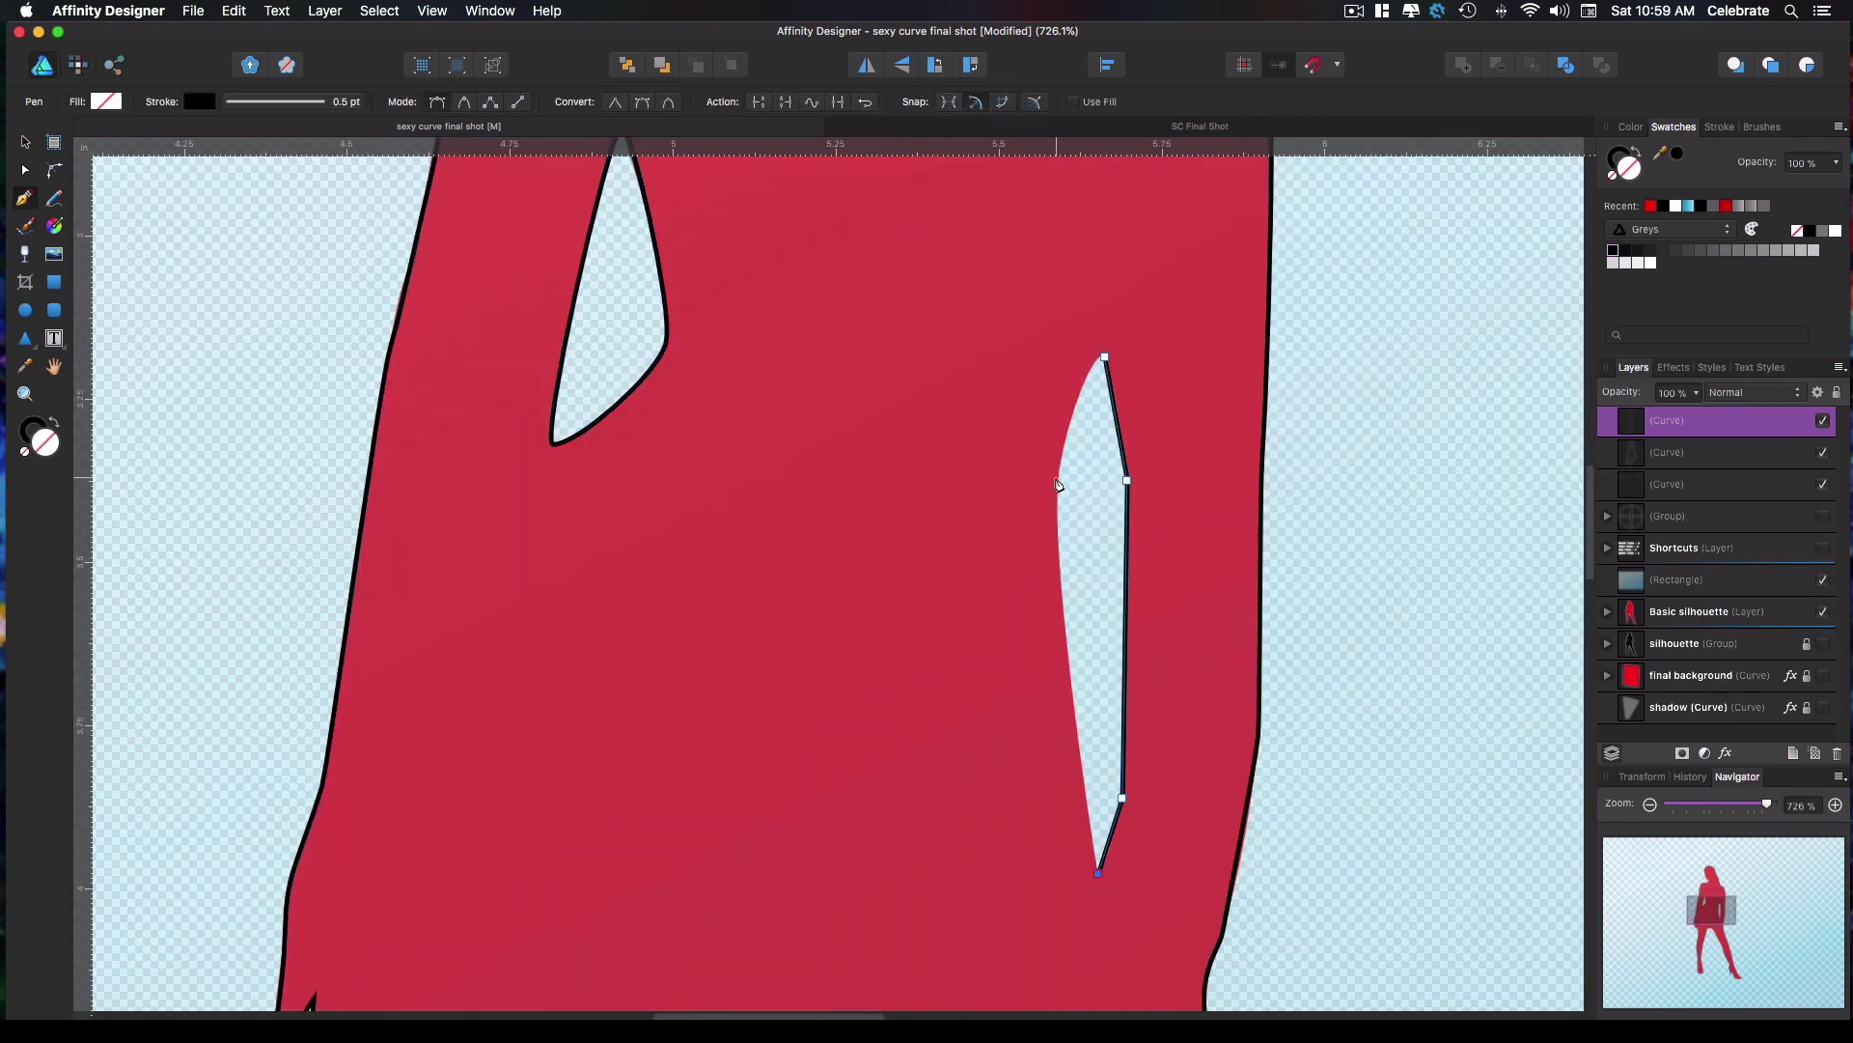
click(1059, 477)
click(1105, 357)
Bend the arm-side edge of the narrow opening's curve to follow the reference
alt+drag(1105, 357, 1118, 362)
alt+drag(1059, 477, 1131, 517)
alt+drag(1122, 798, 1120, 818)
Delete the torso-side node of the narrow opening and bend that edge outward to match the reference
alt+drag(1059, 476, 1060, 493)
key(Delete)
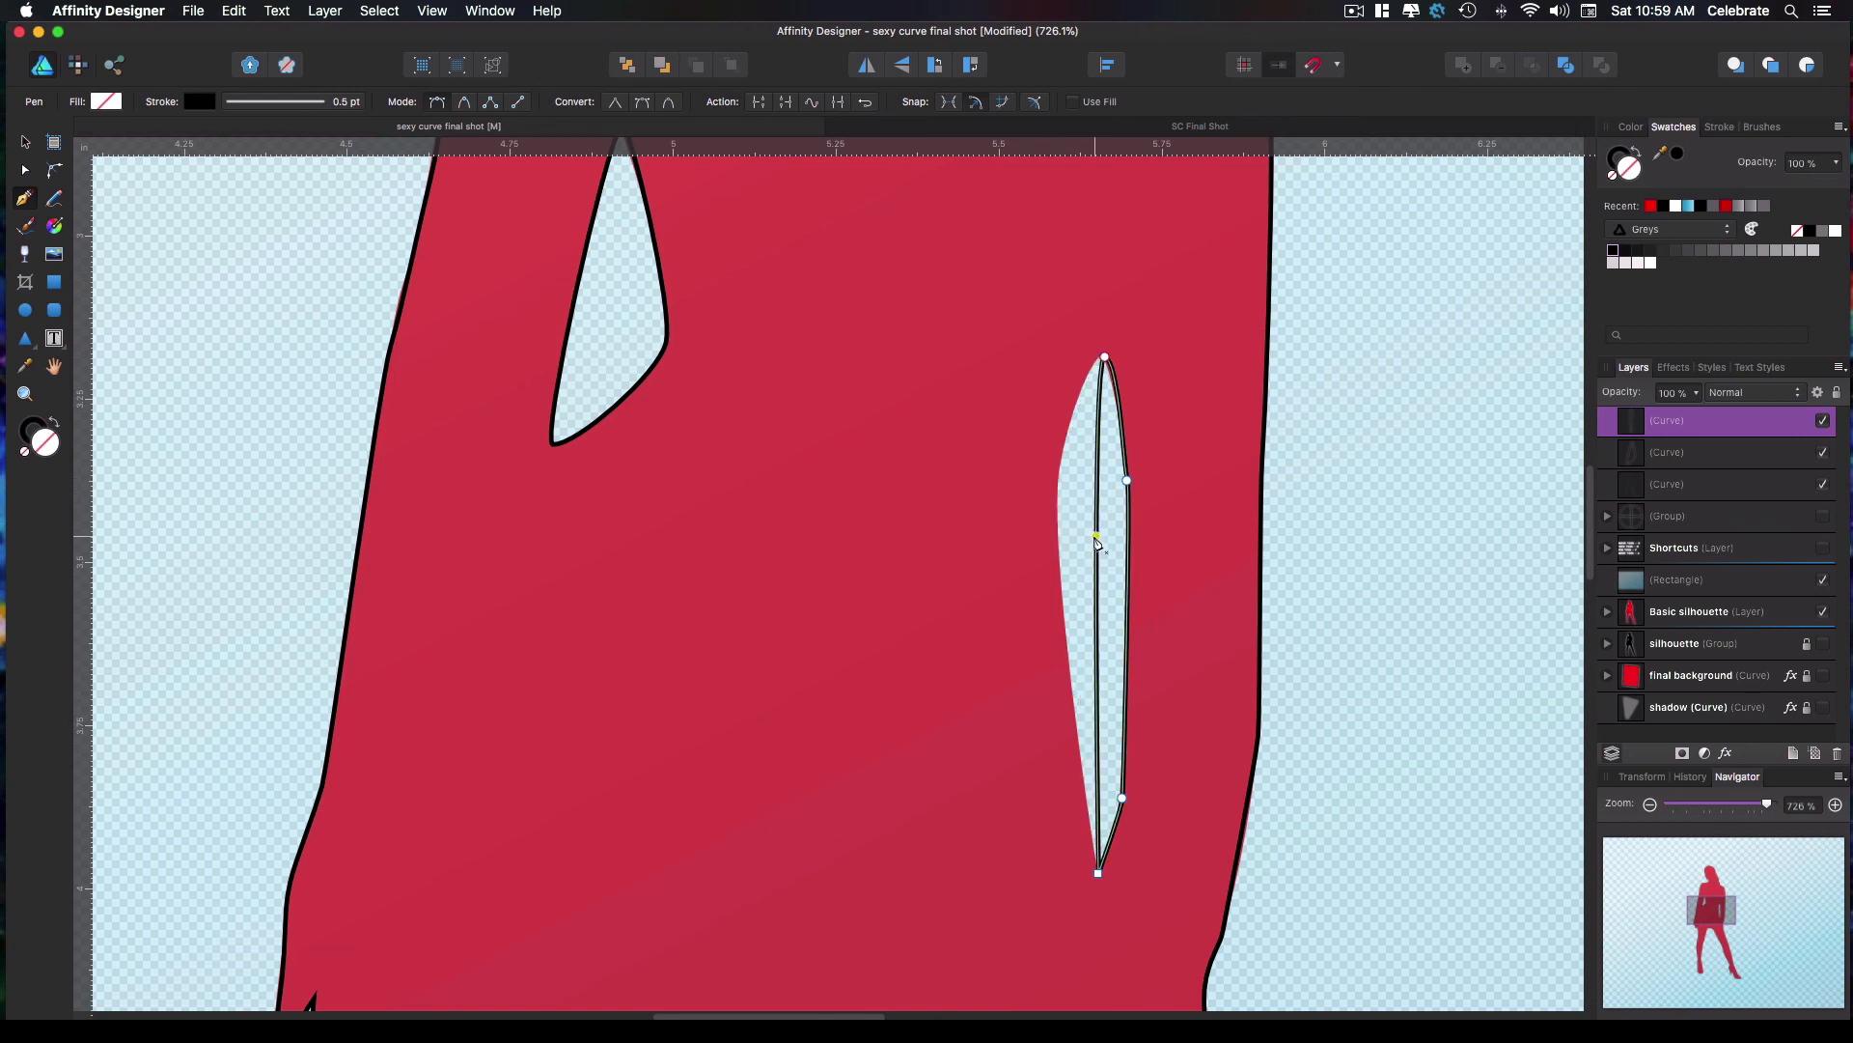
key(a)
click(1098, 571)
drag(1098, 570, 1056, 511)
drag(1056, 398, 1057, 410)
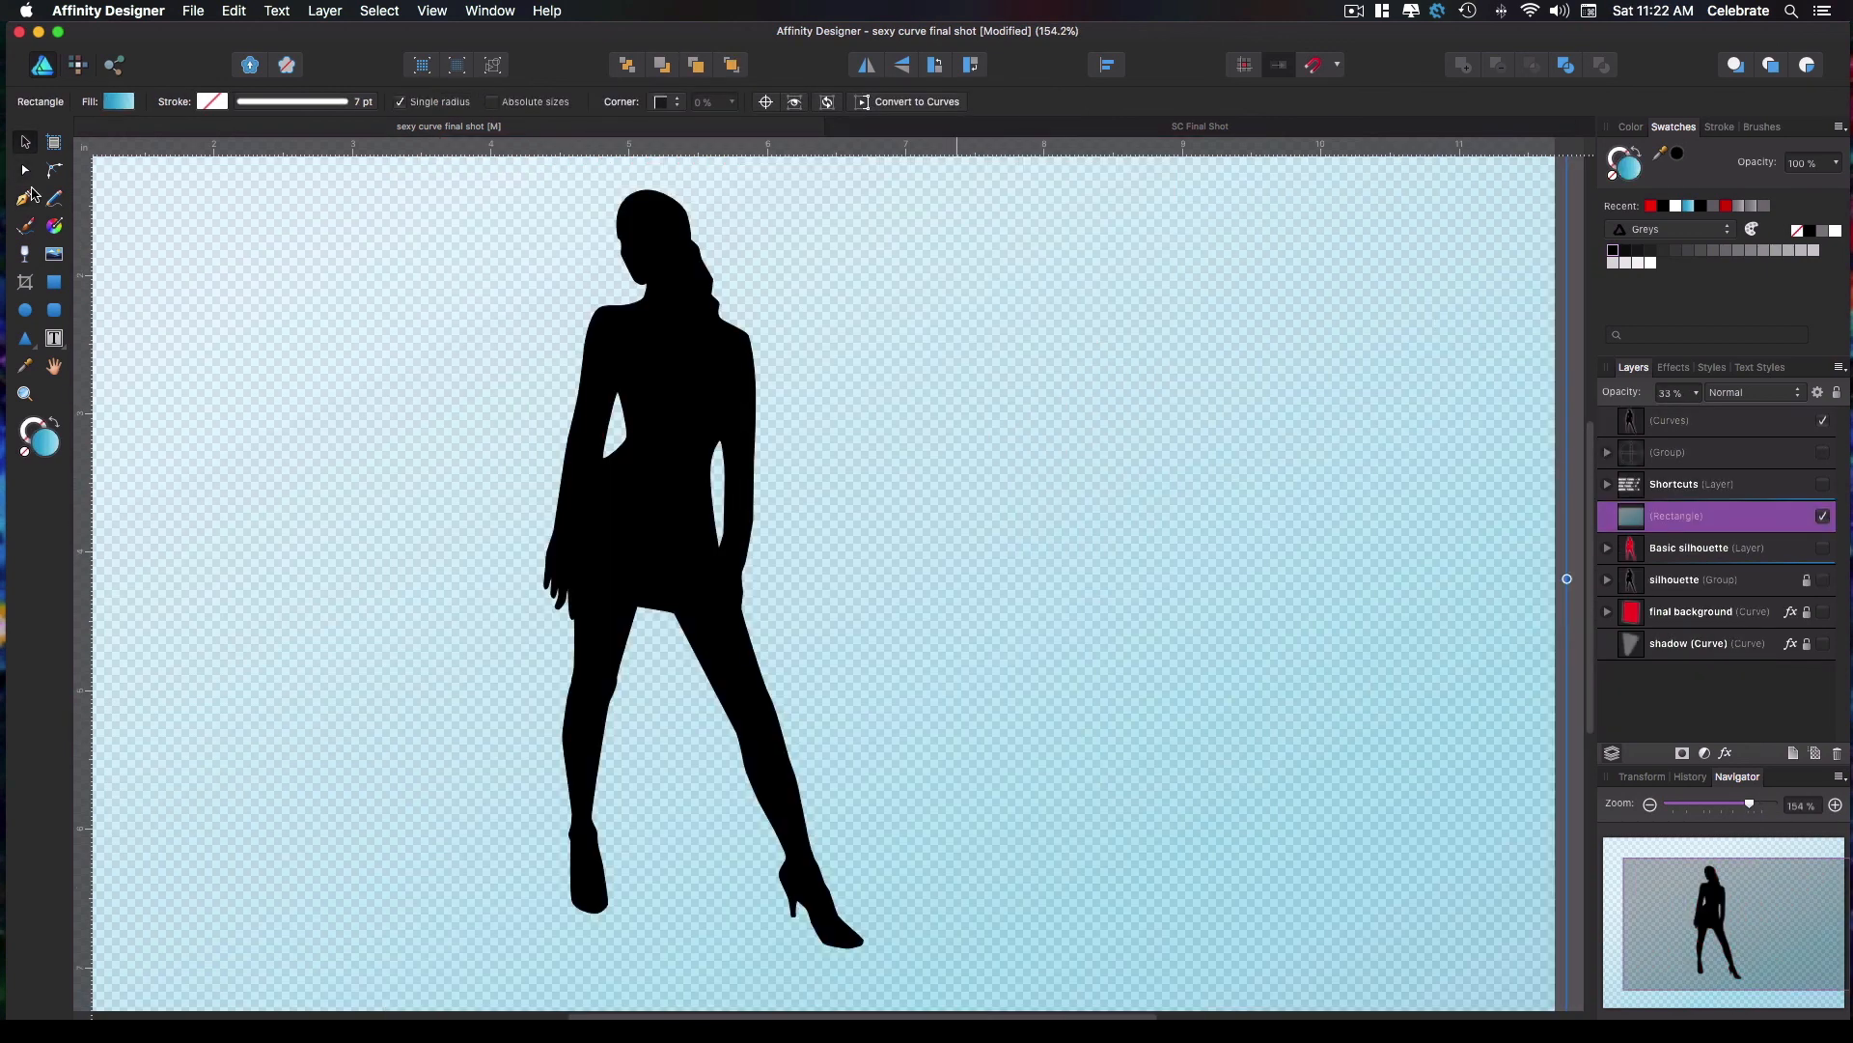
Move the Rectangle layer to the bottom of the layer stack and show the silhouette group instead of the traced Curves
key(a)
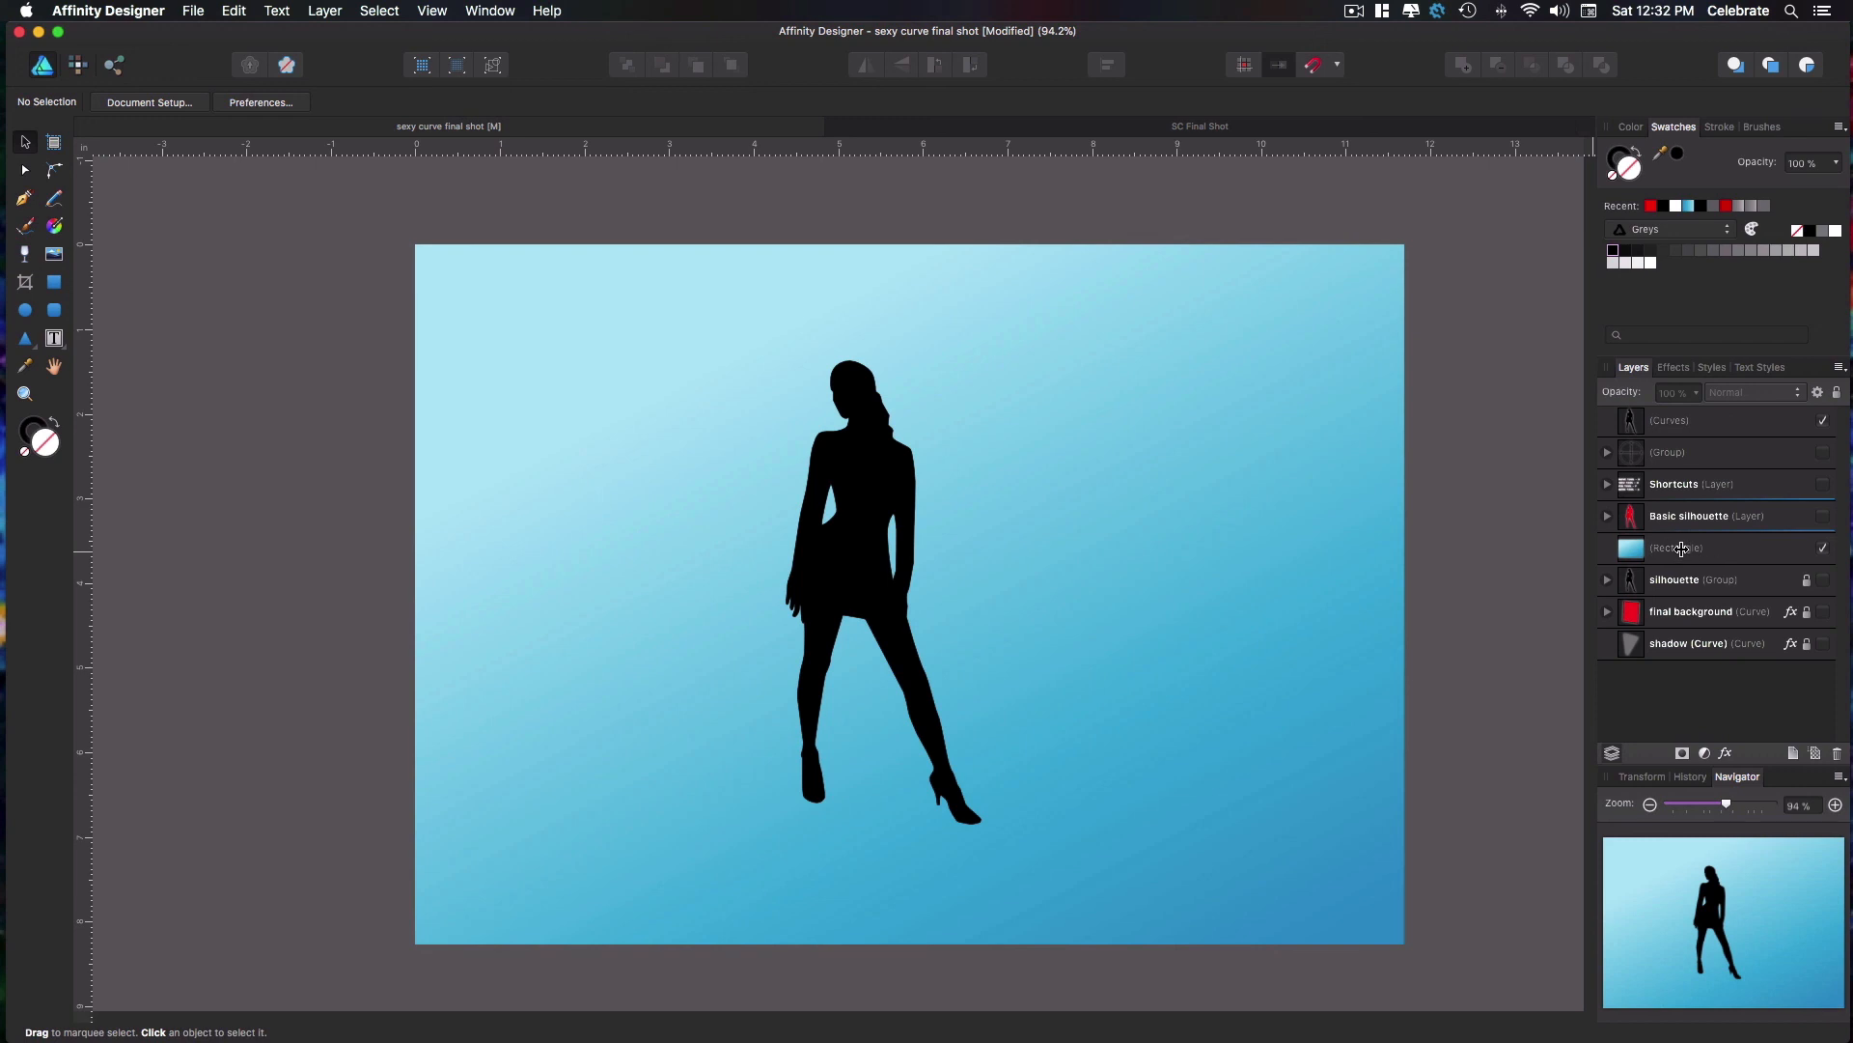
drag(1681, 549, 1662, 671)
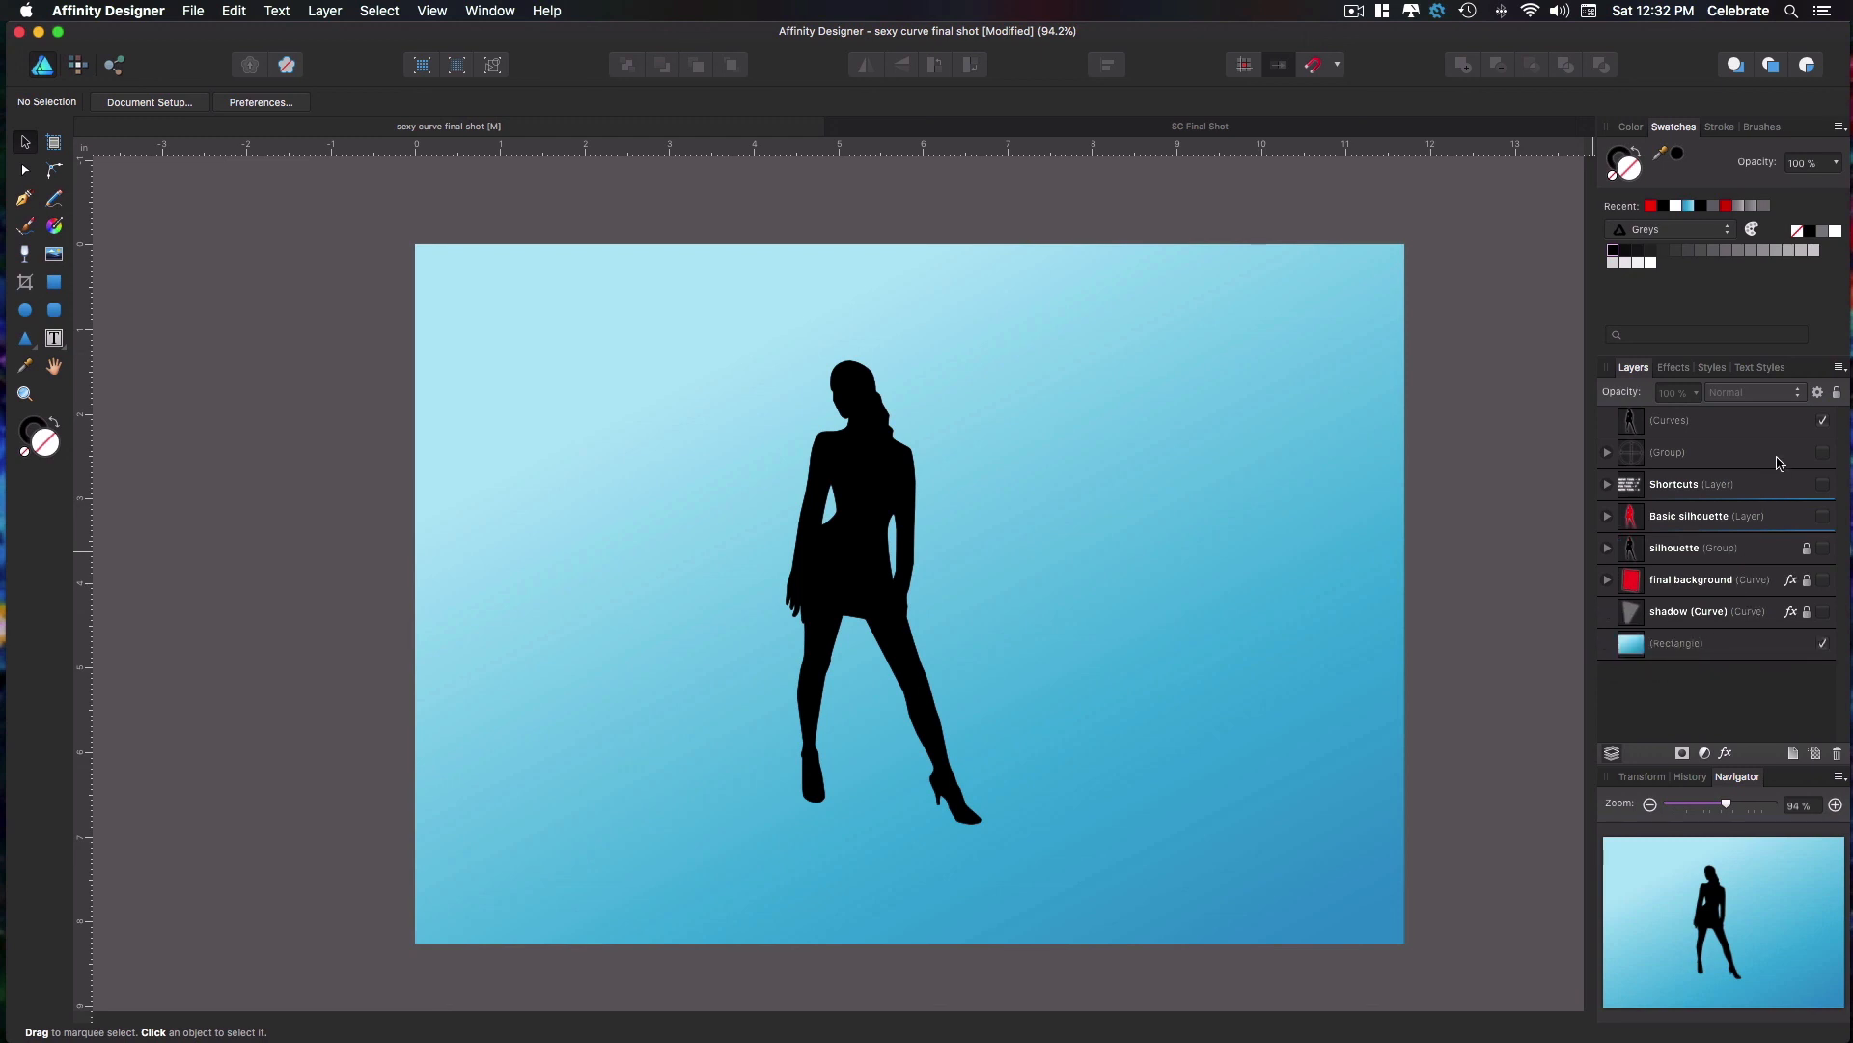
click(1824, 422)
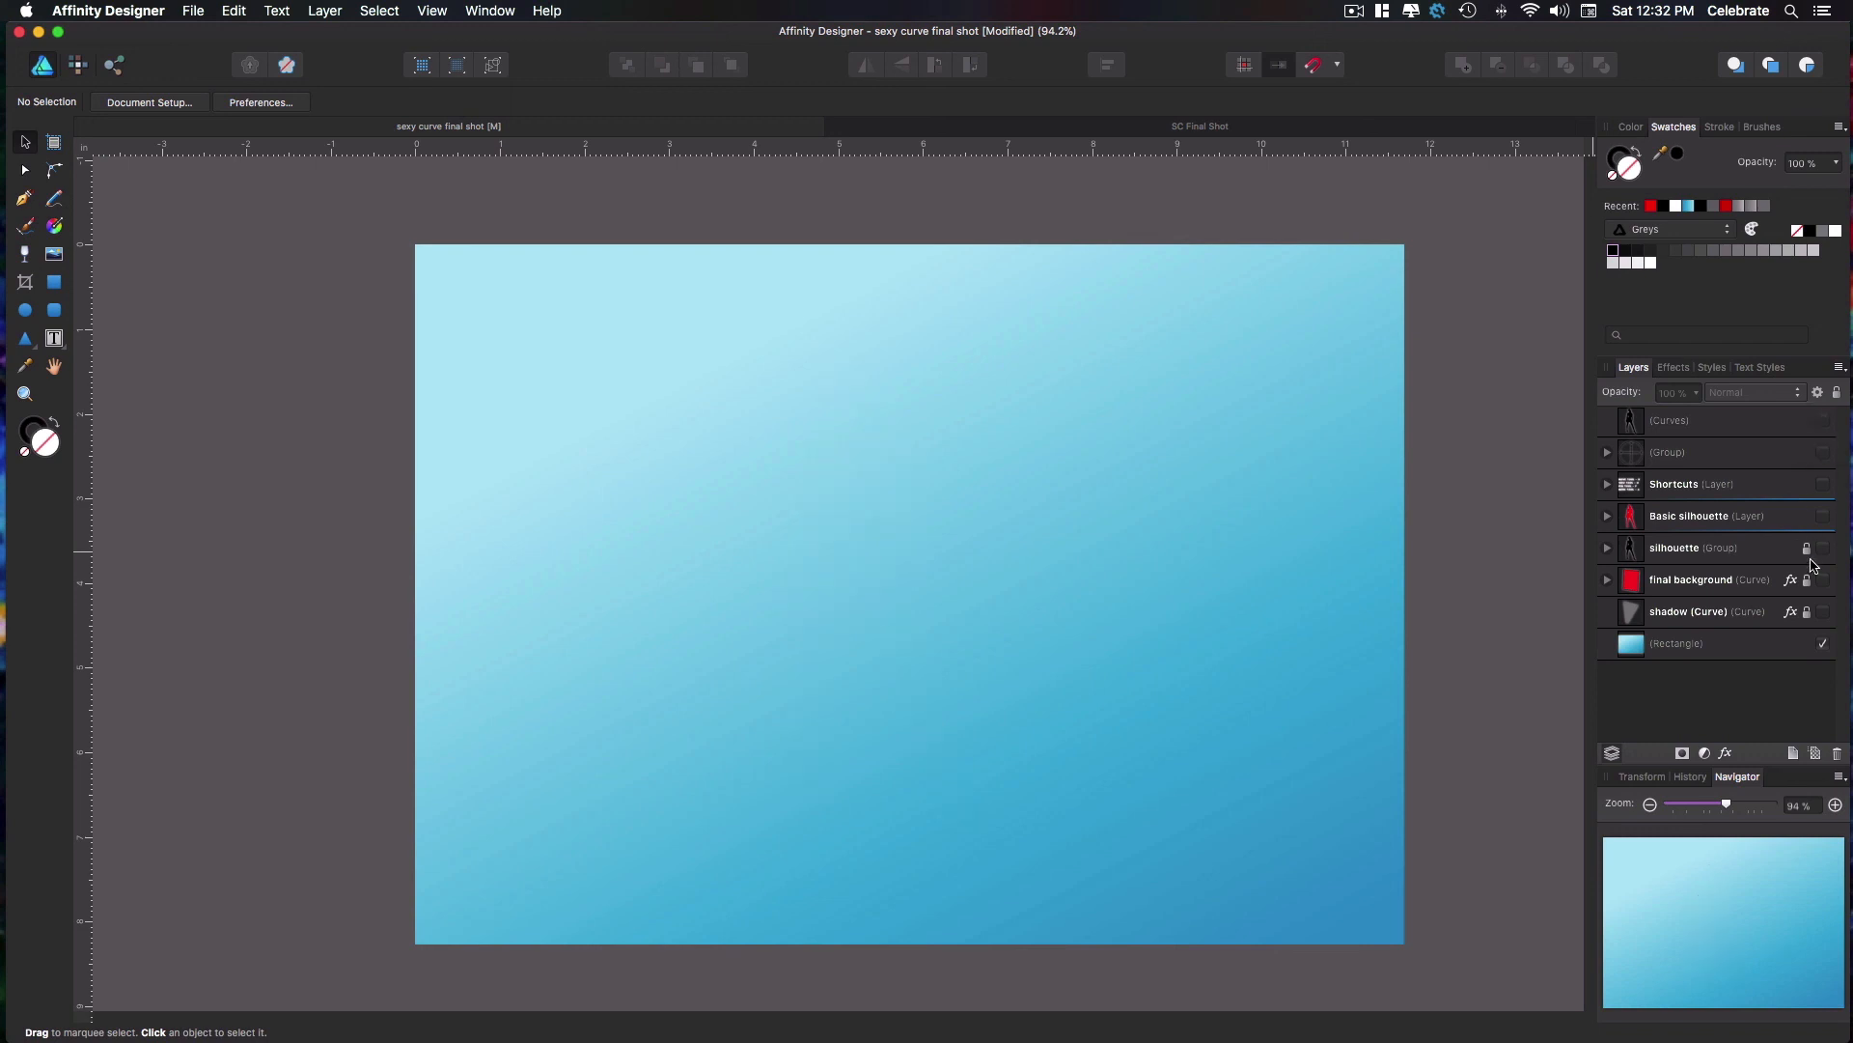
click(1824, 548)
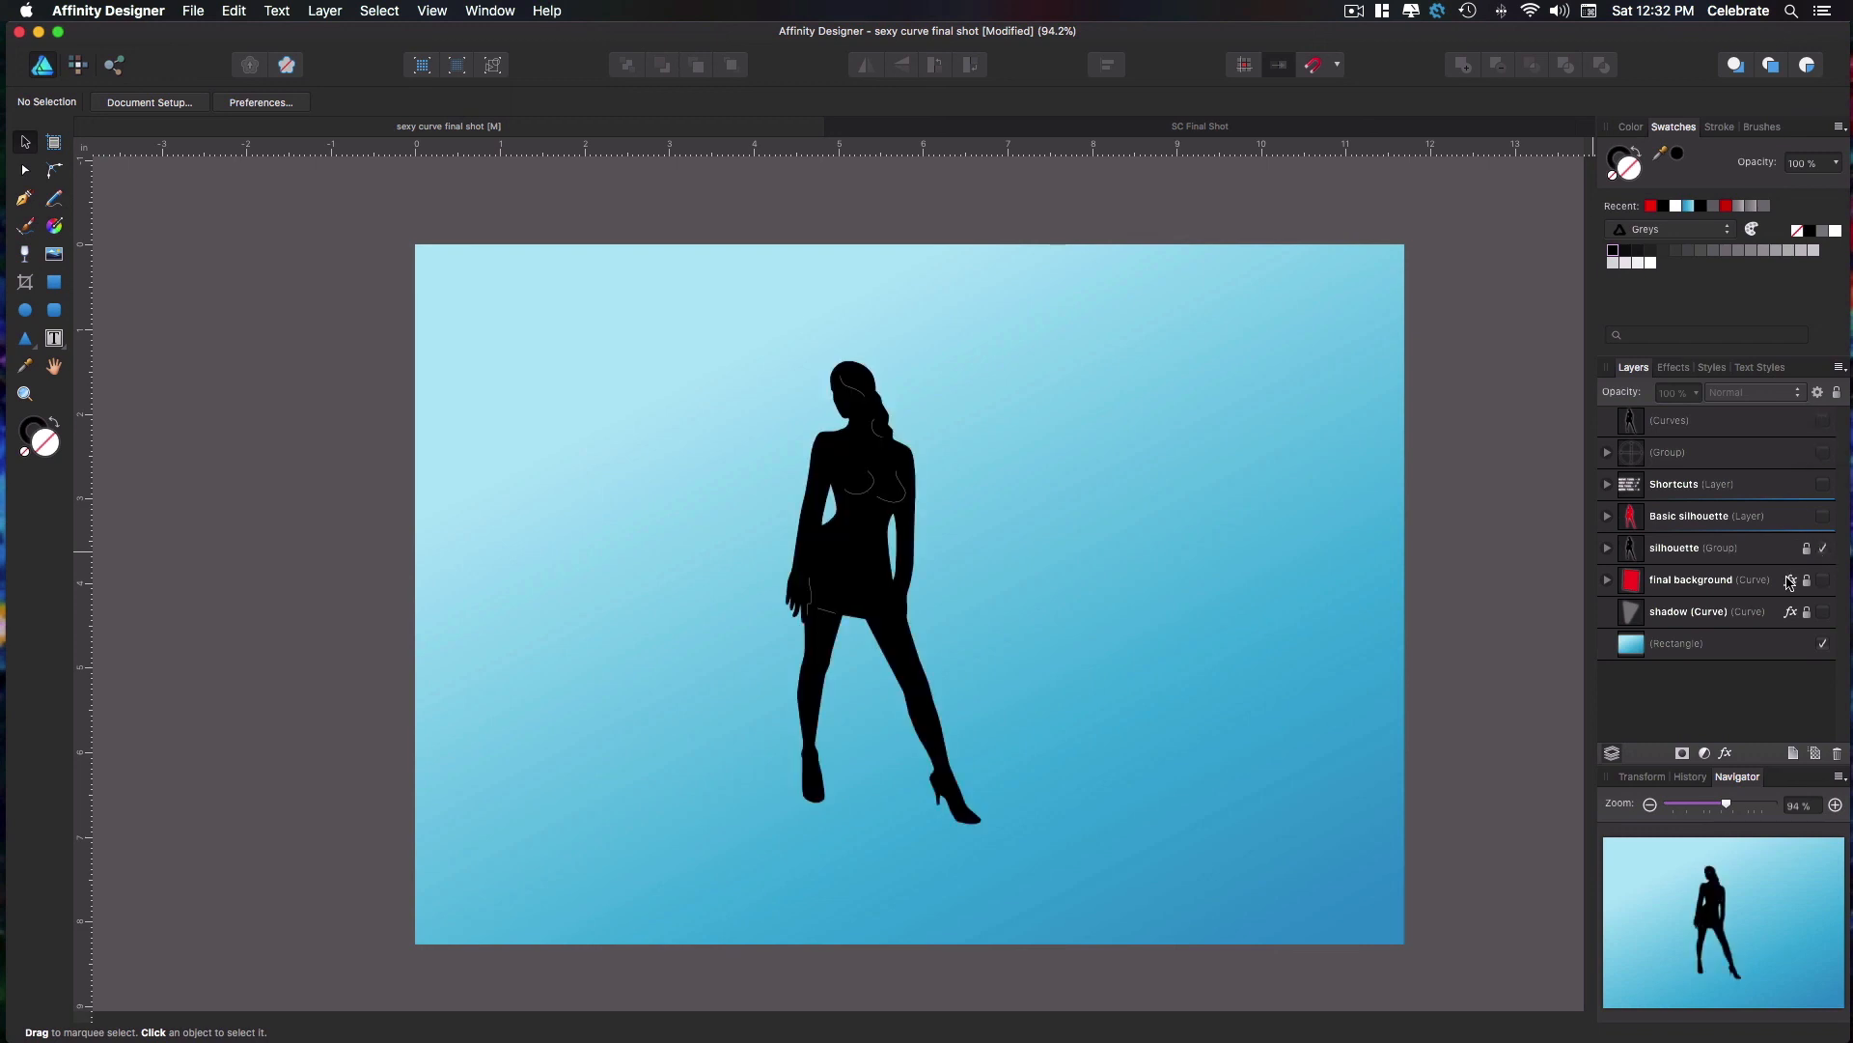
Examine the contents of the silhouette group and its nested White Curves group
click(1608, 549)
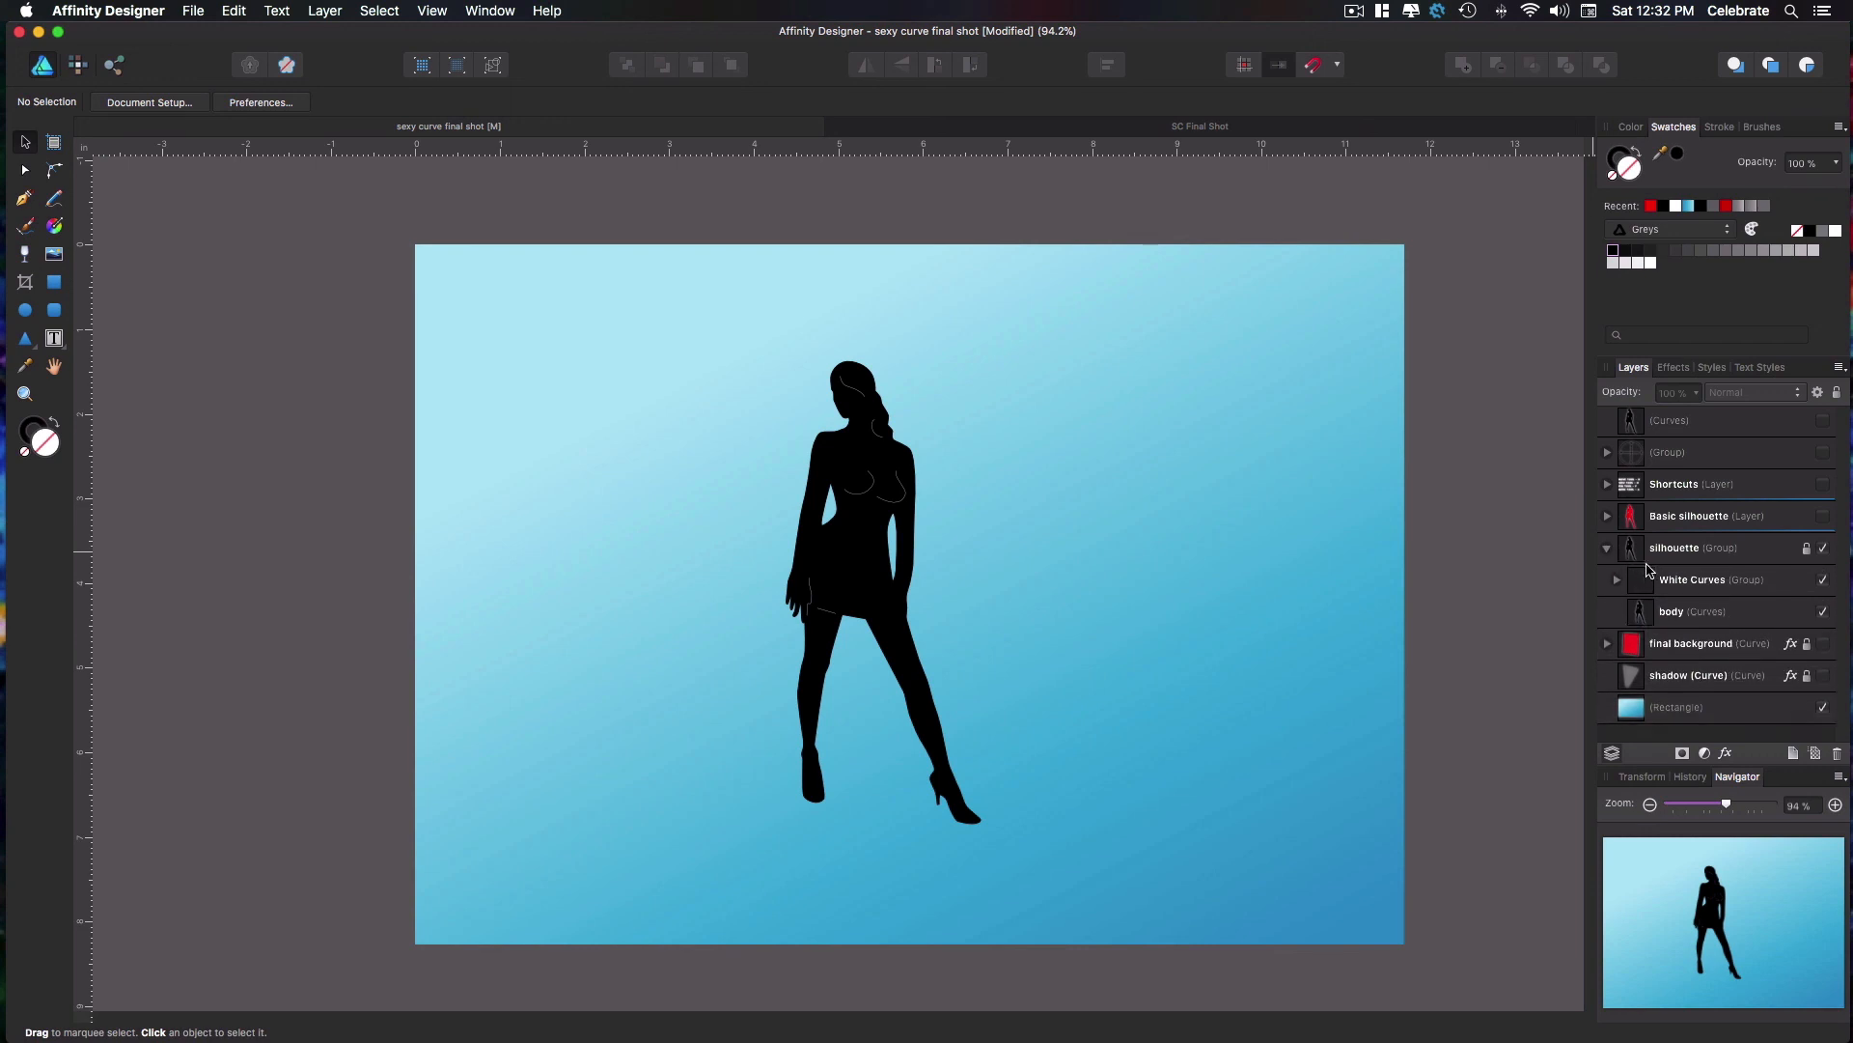
click(1679, 584)
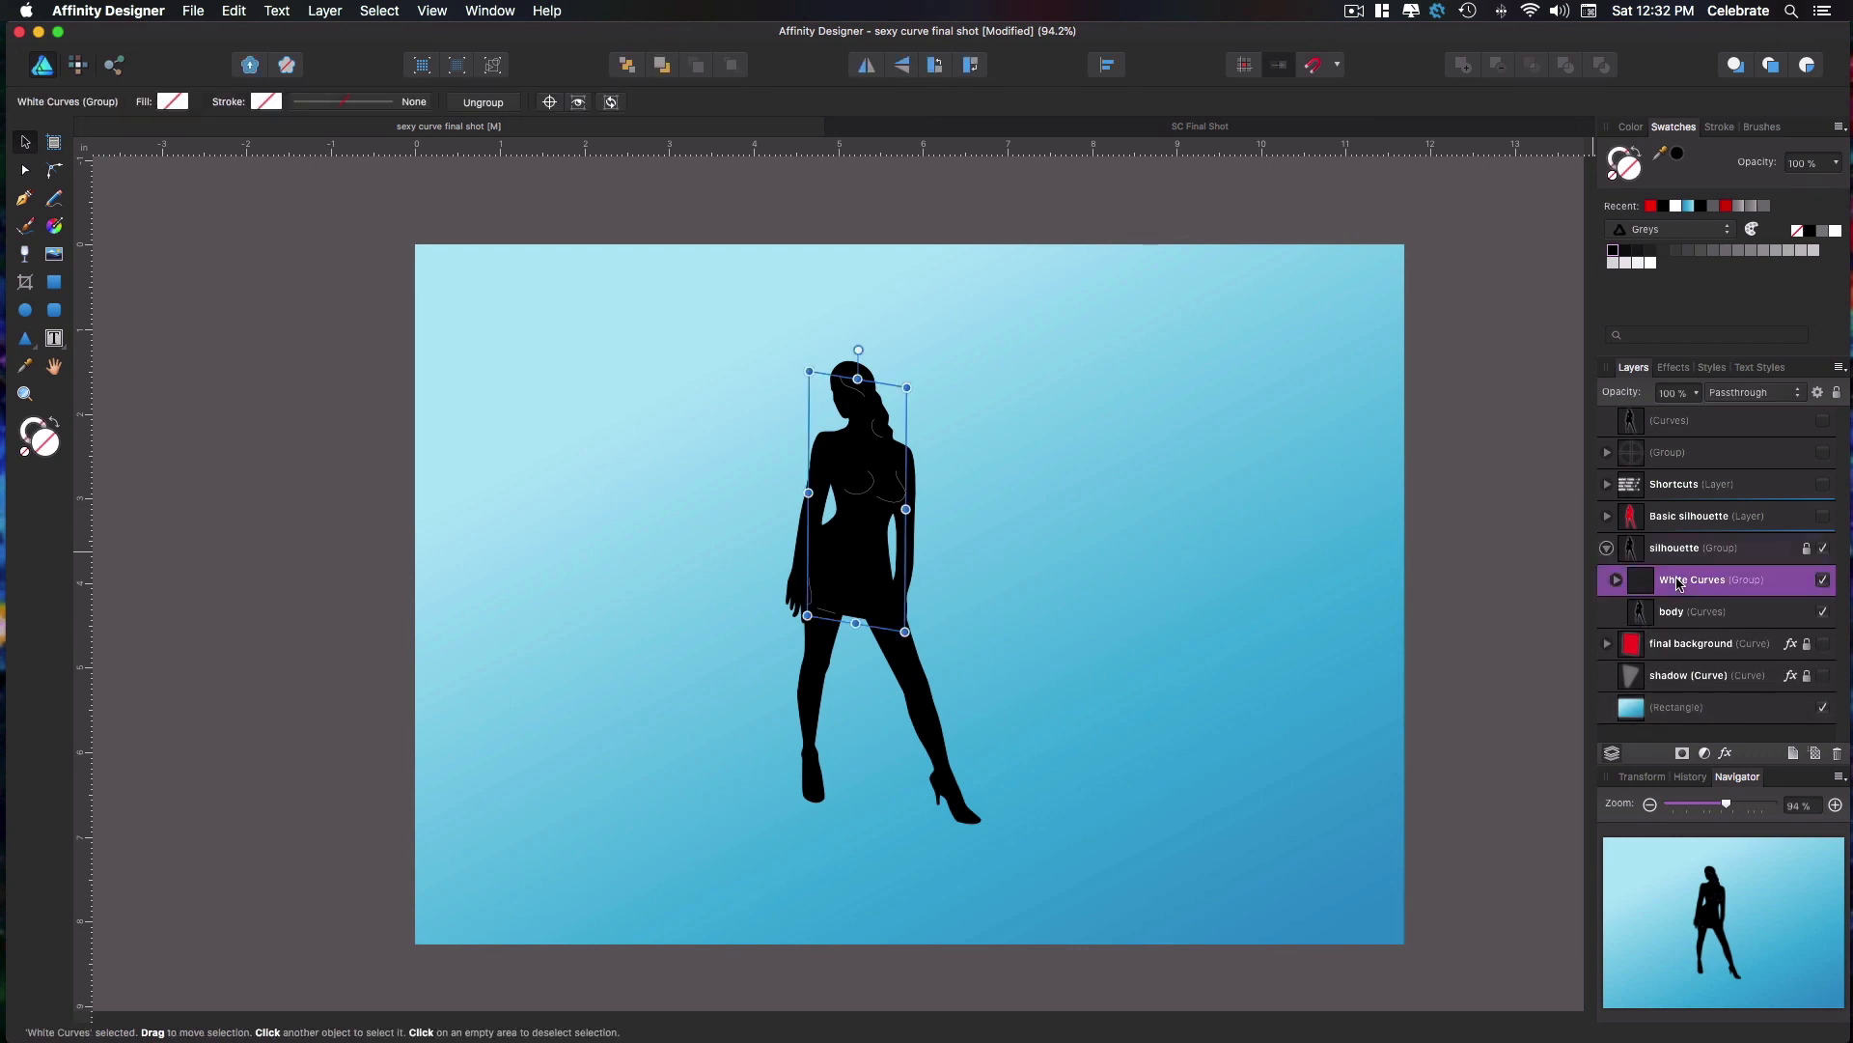
click(1618, 581)
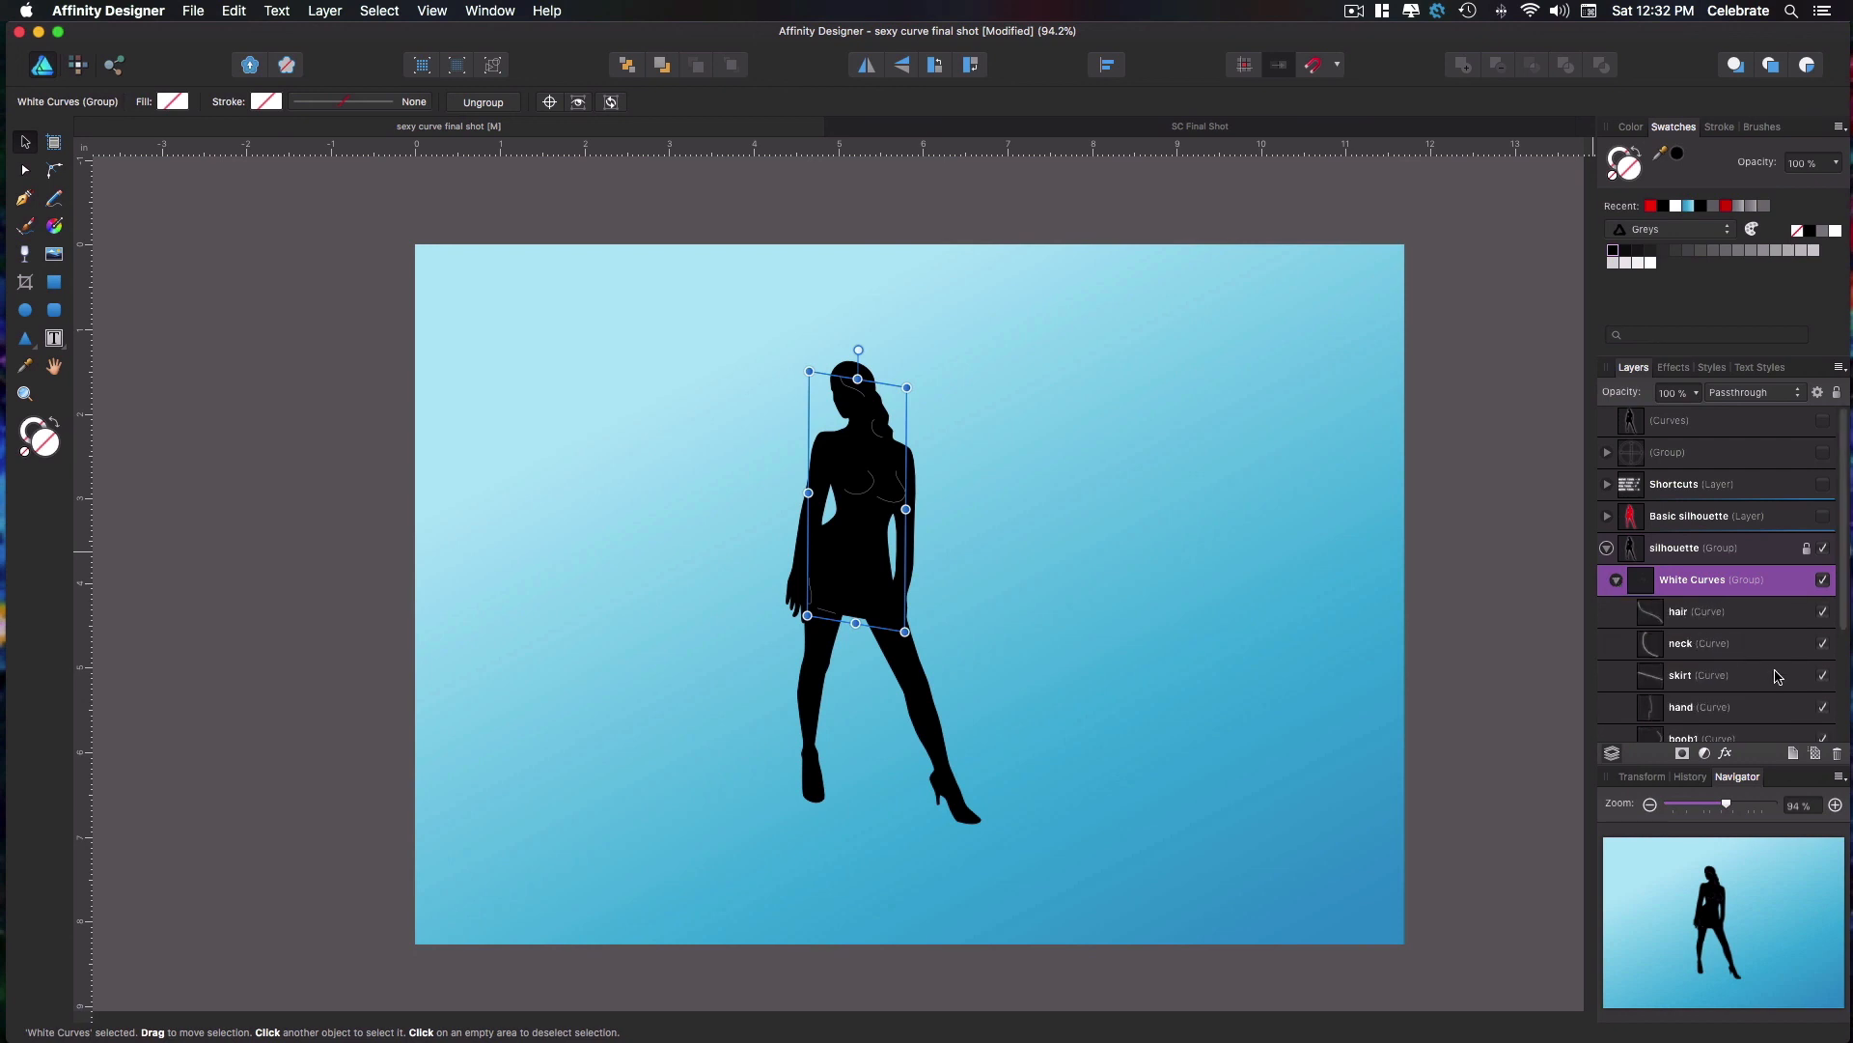
click(1617, 582)
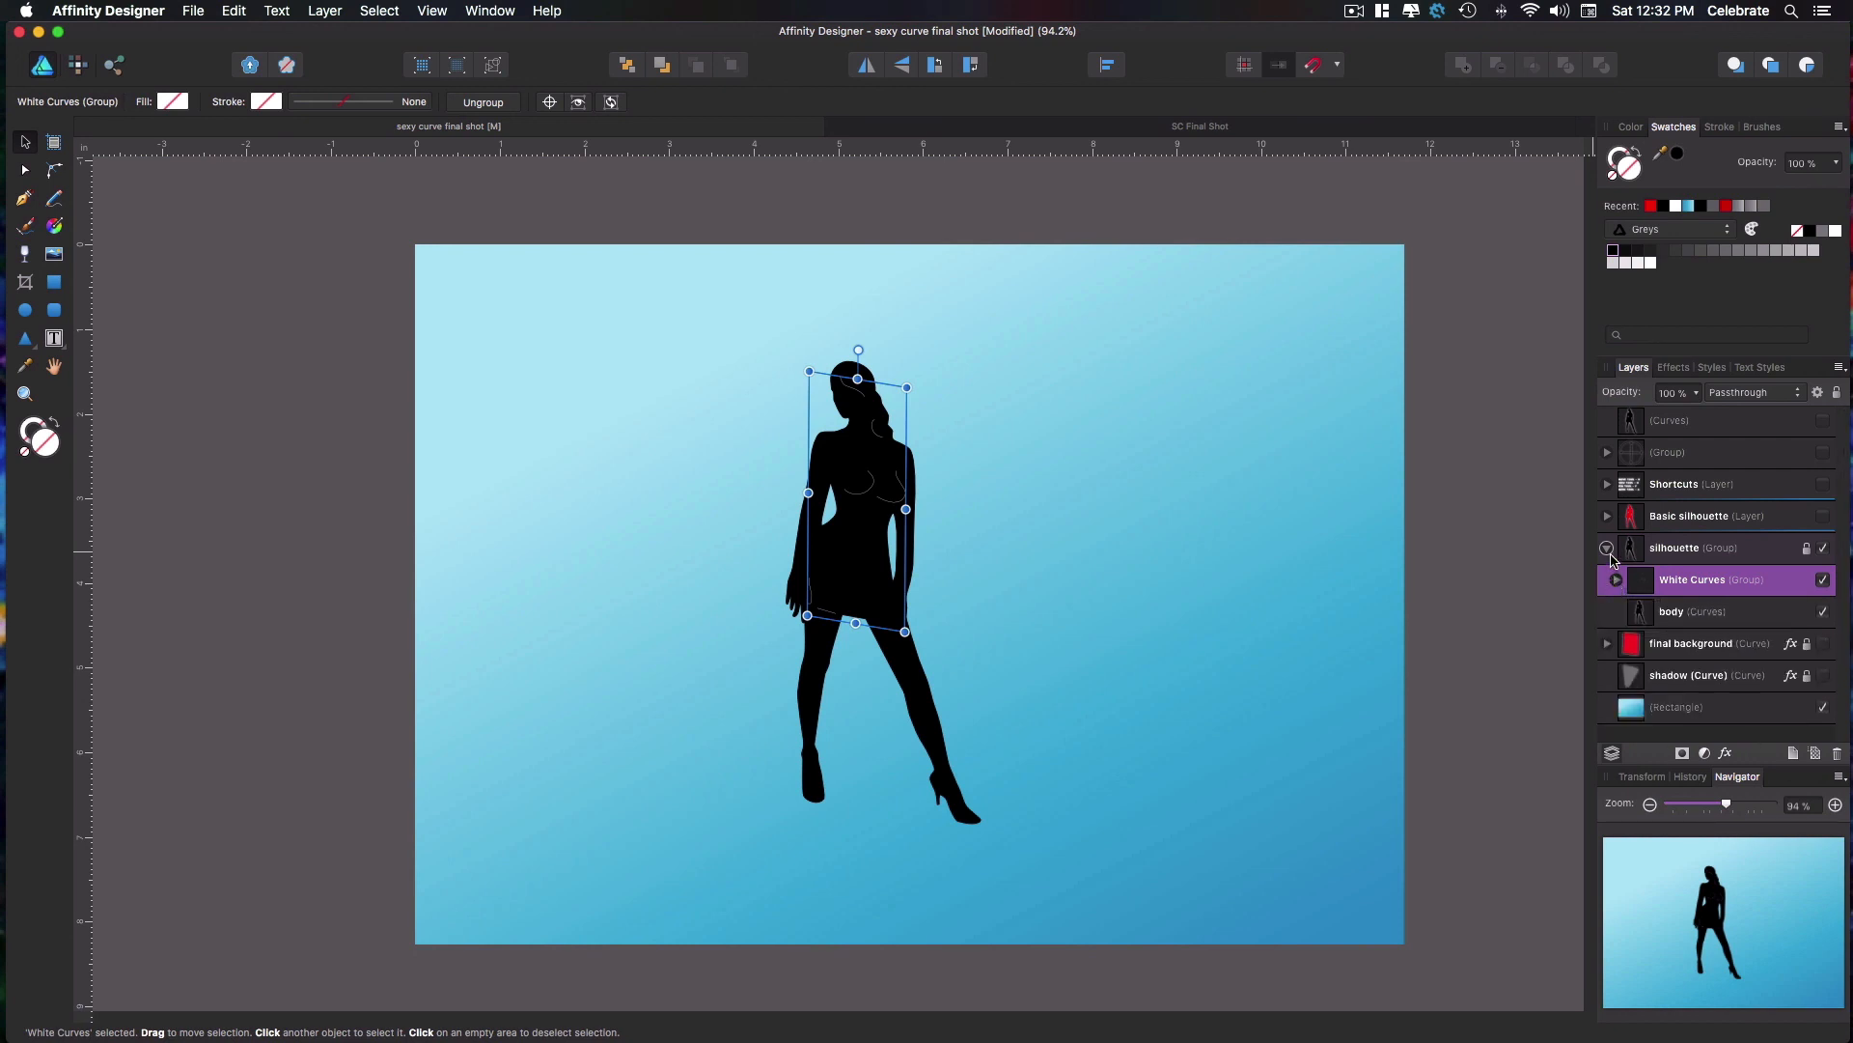
click(1607, 548)
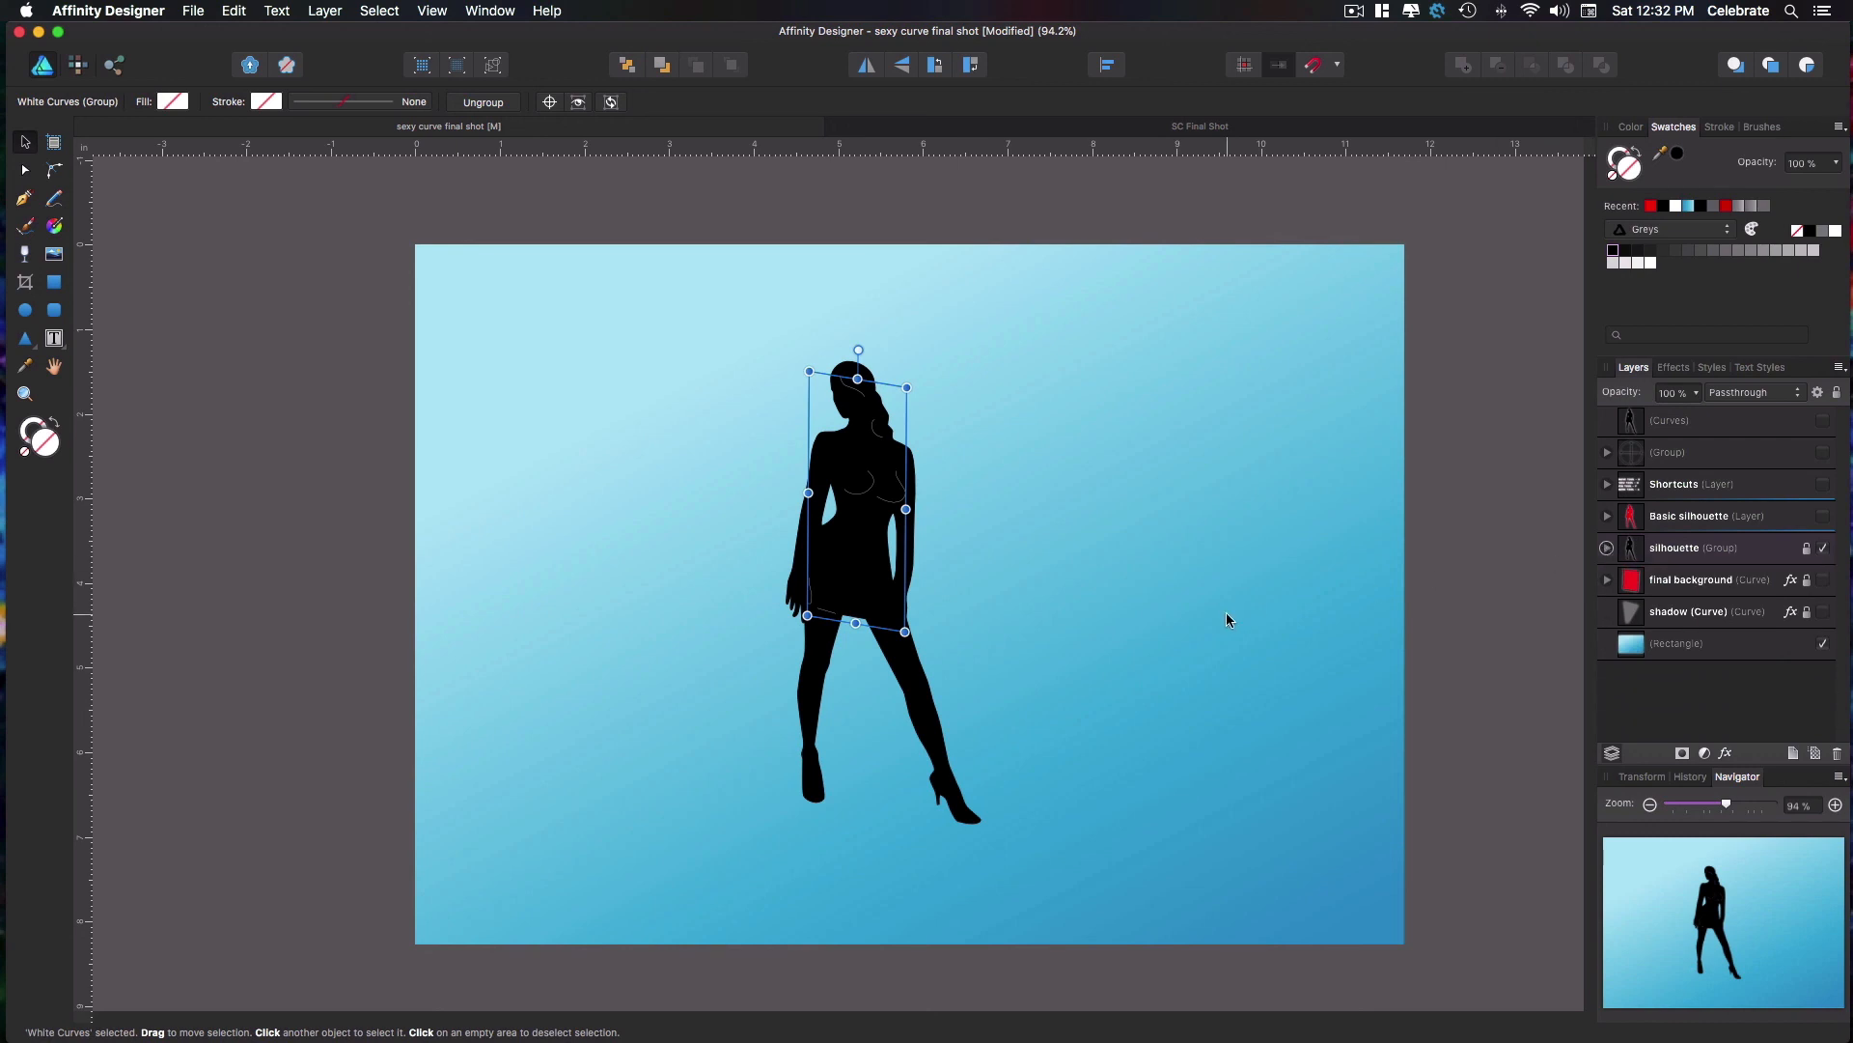
scroll(1226, 620, up, 5)
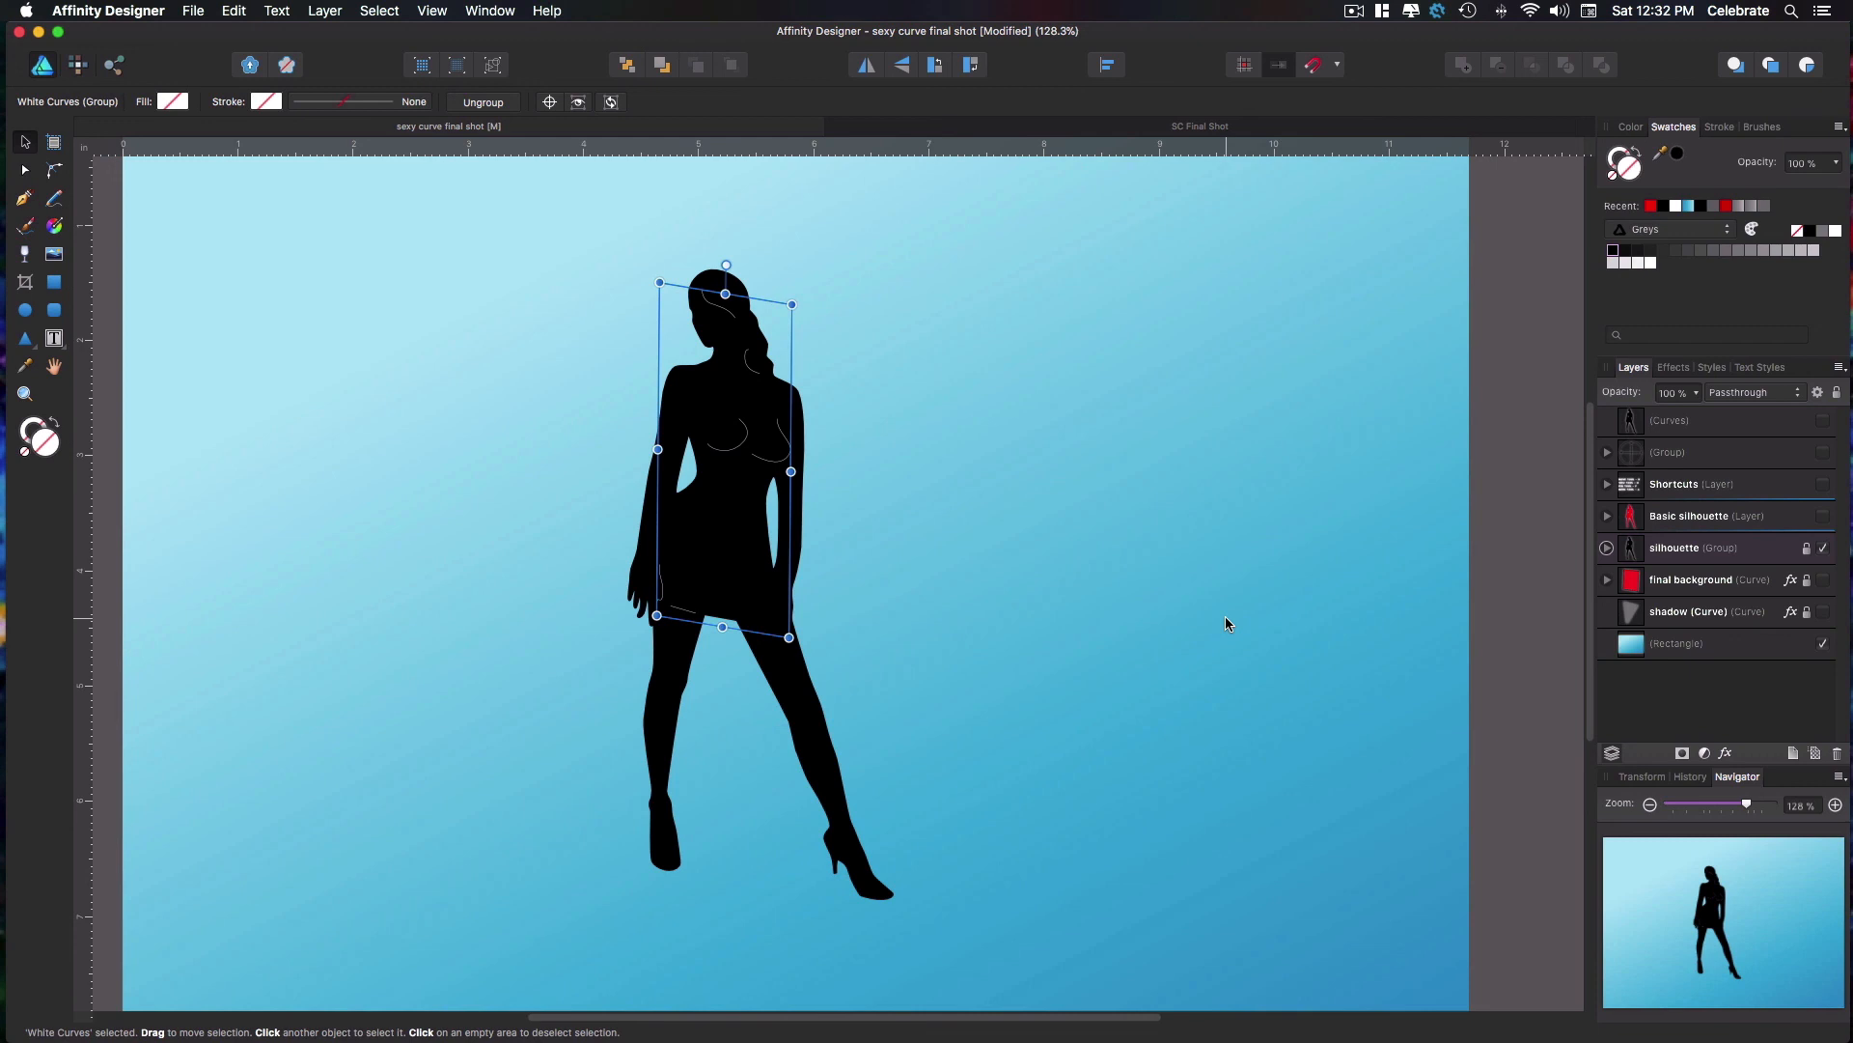
Make the final background and shadow layers visible and view the whole composition
click(1673, 581)
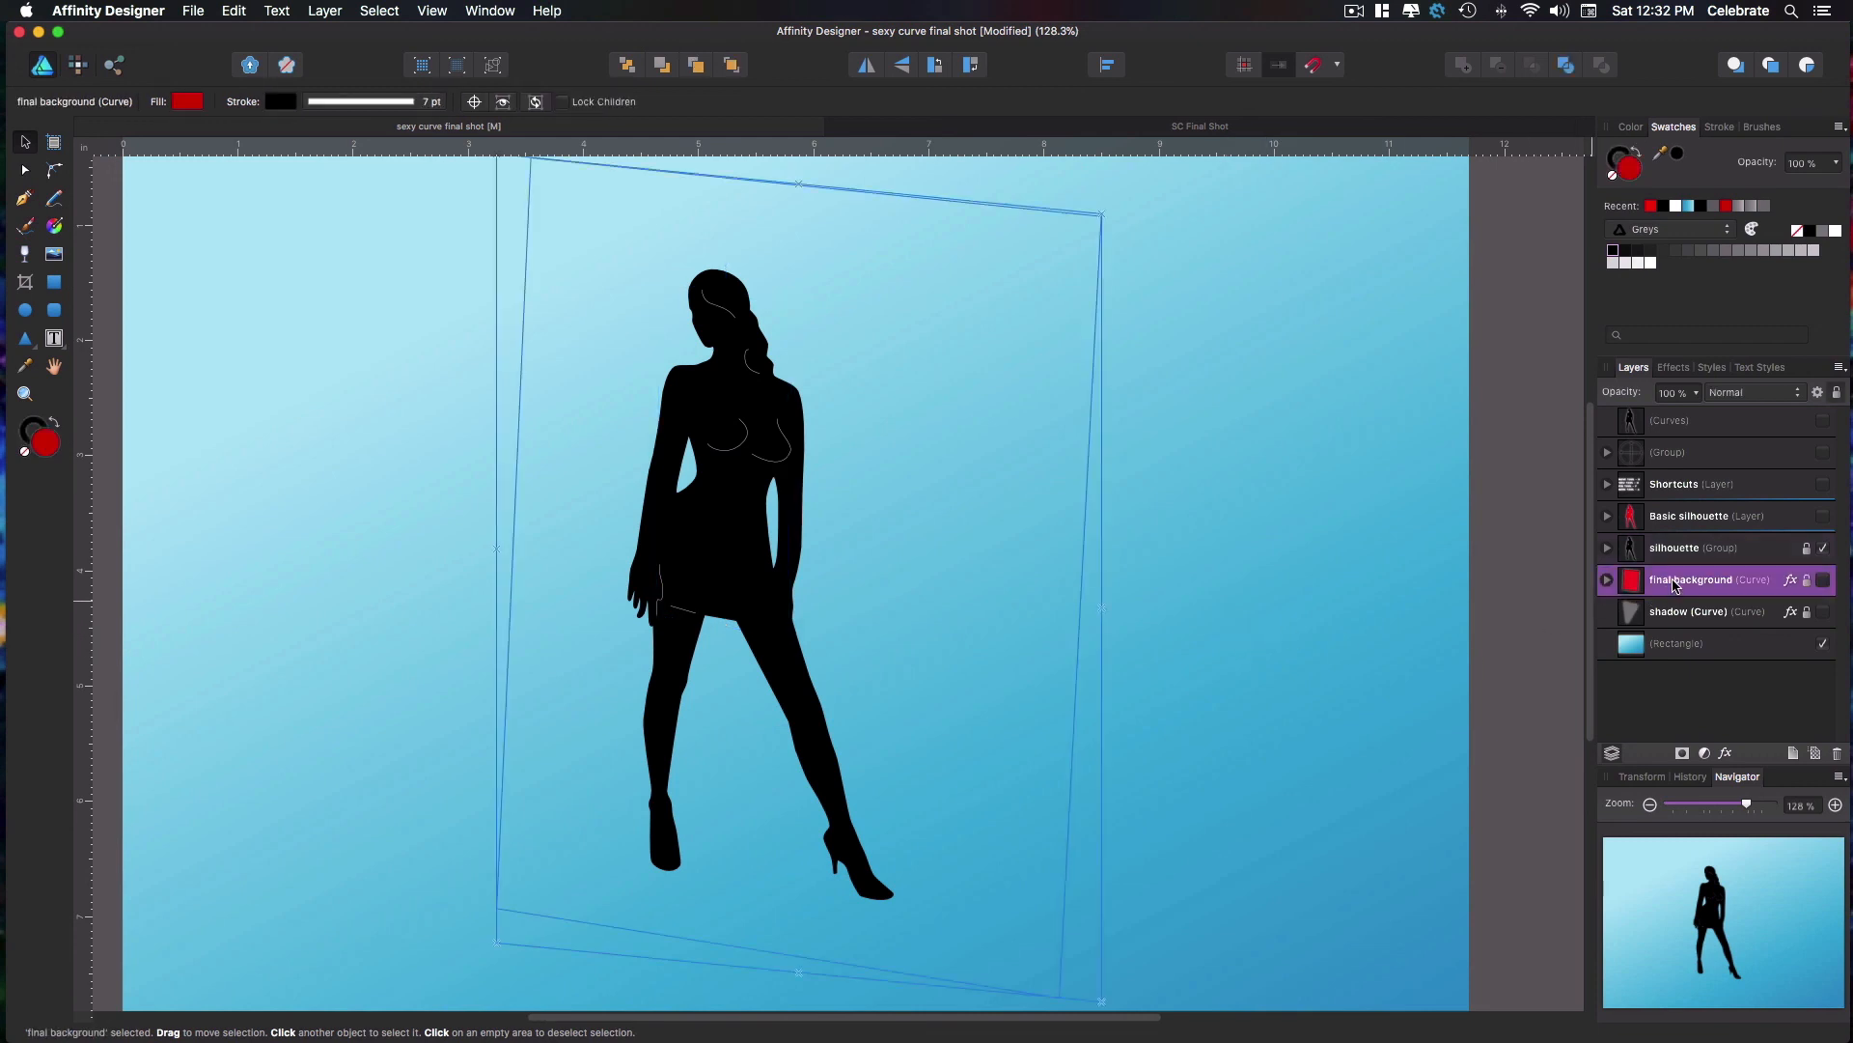
click(1824, 581)
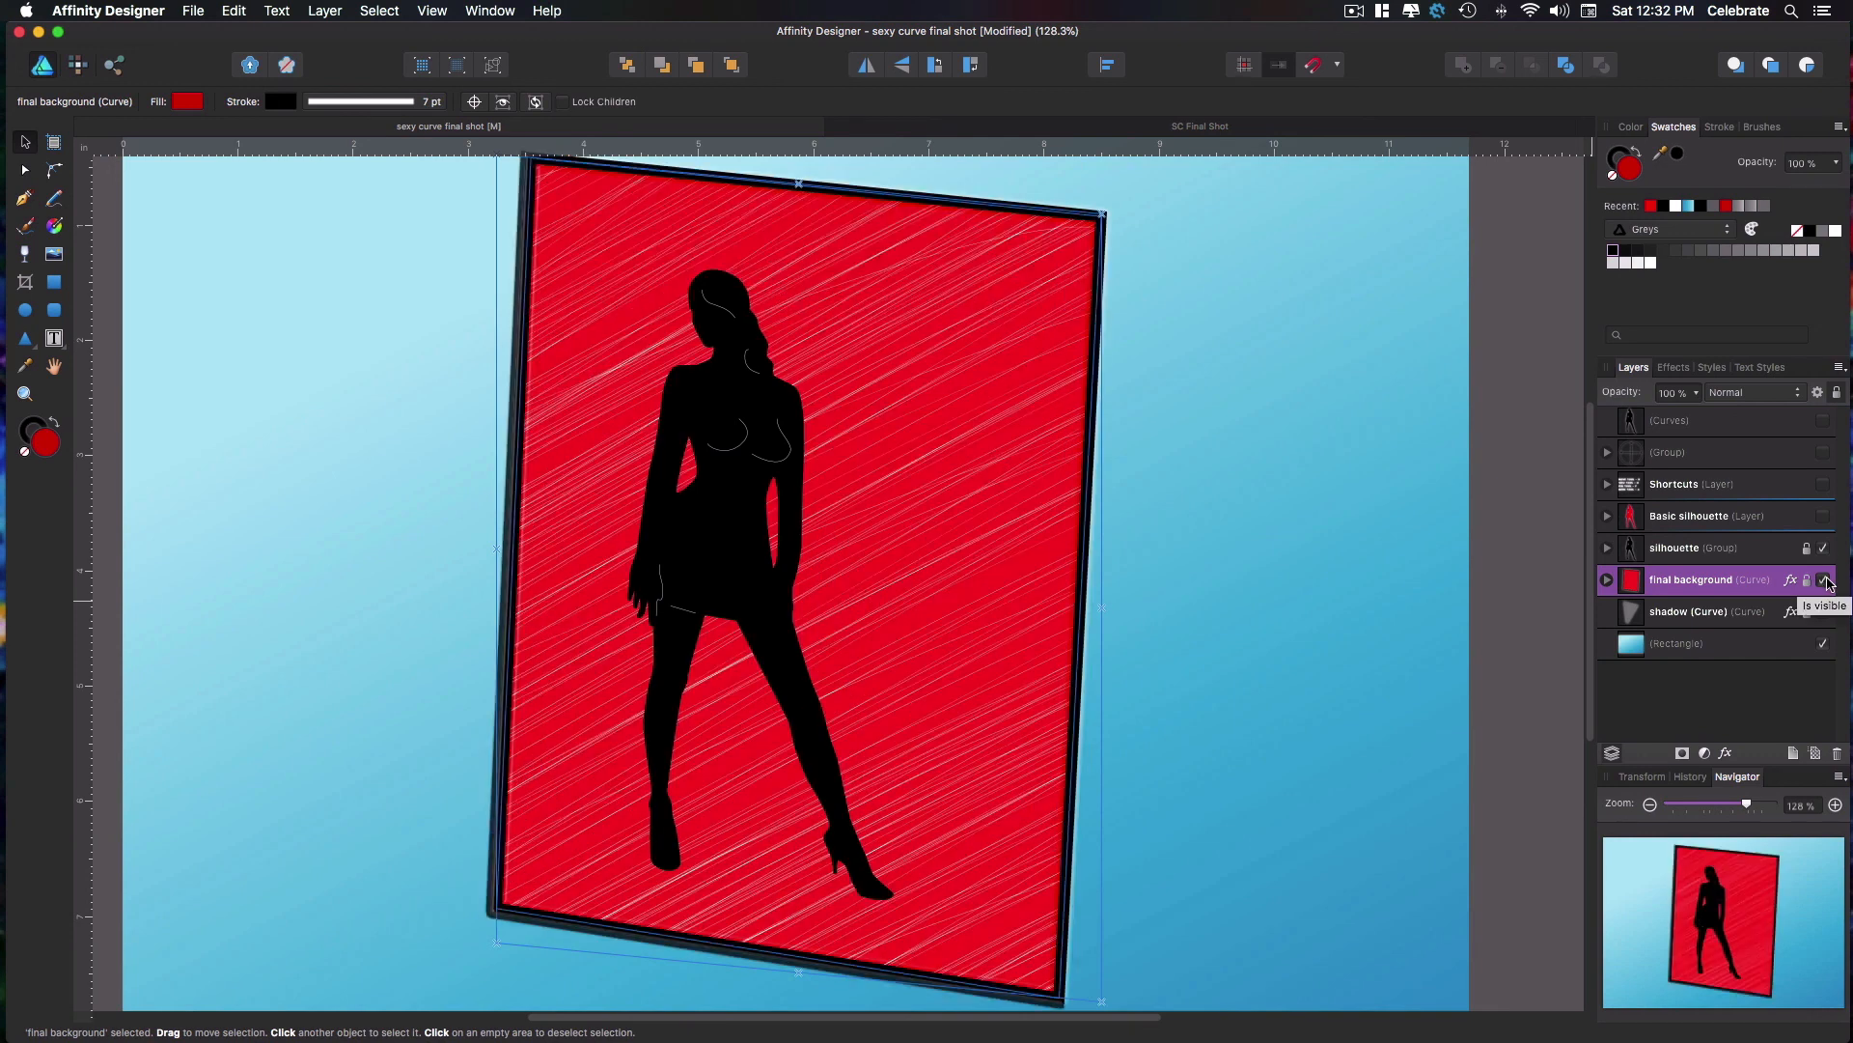
click(1752, 619)
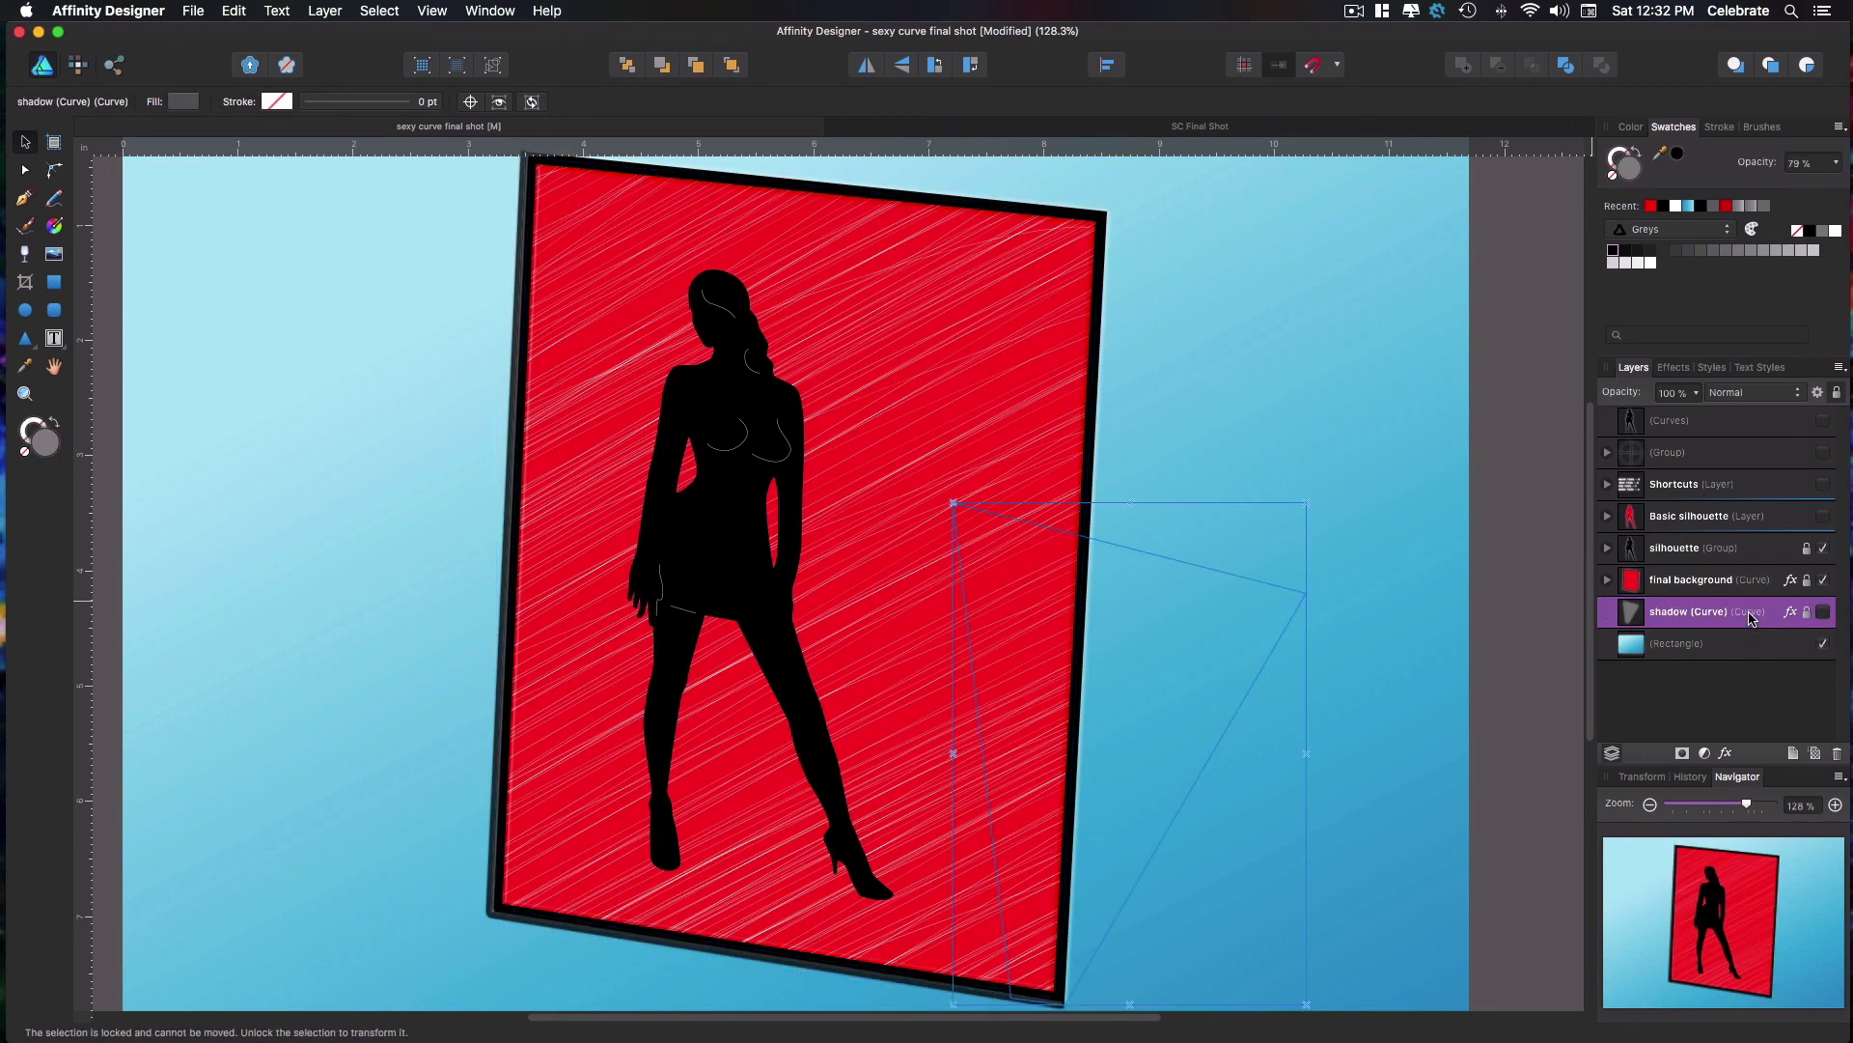
click(1823, 614)
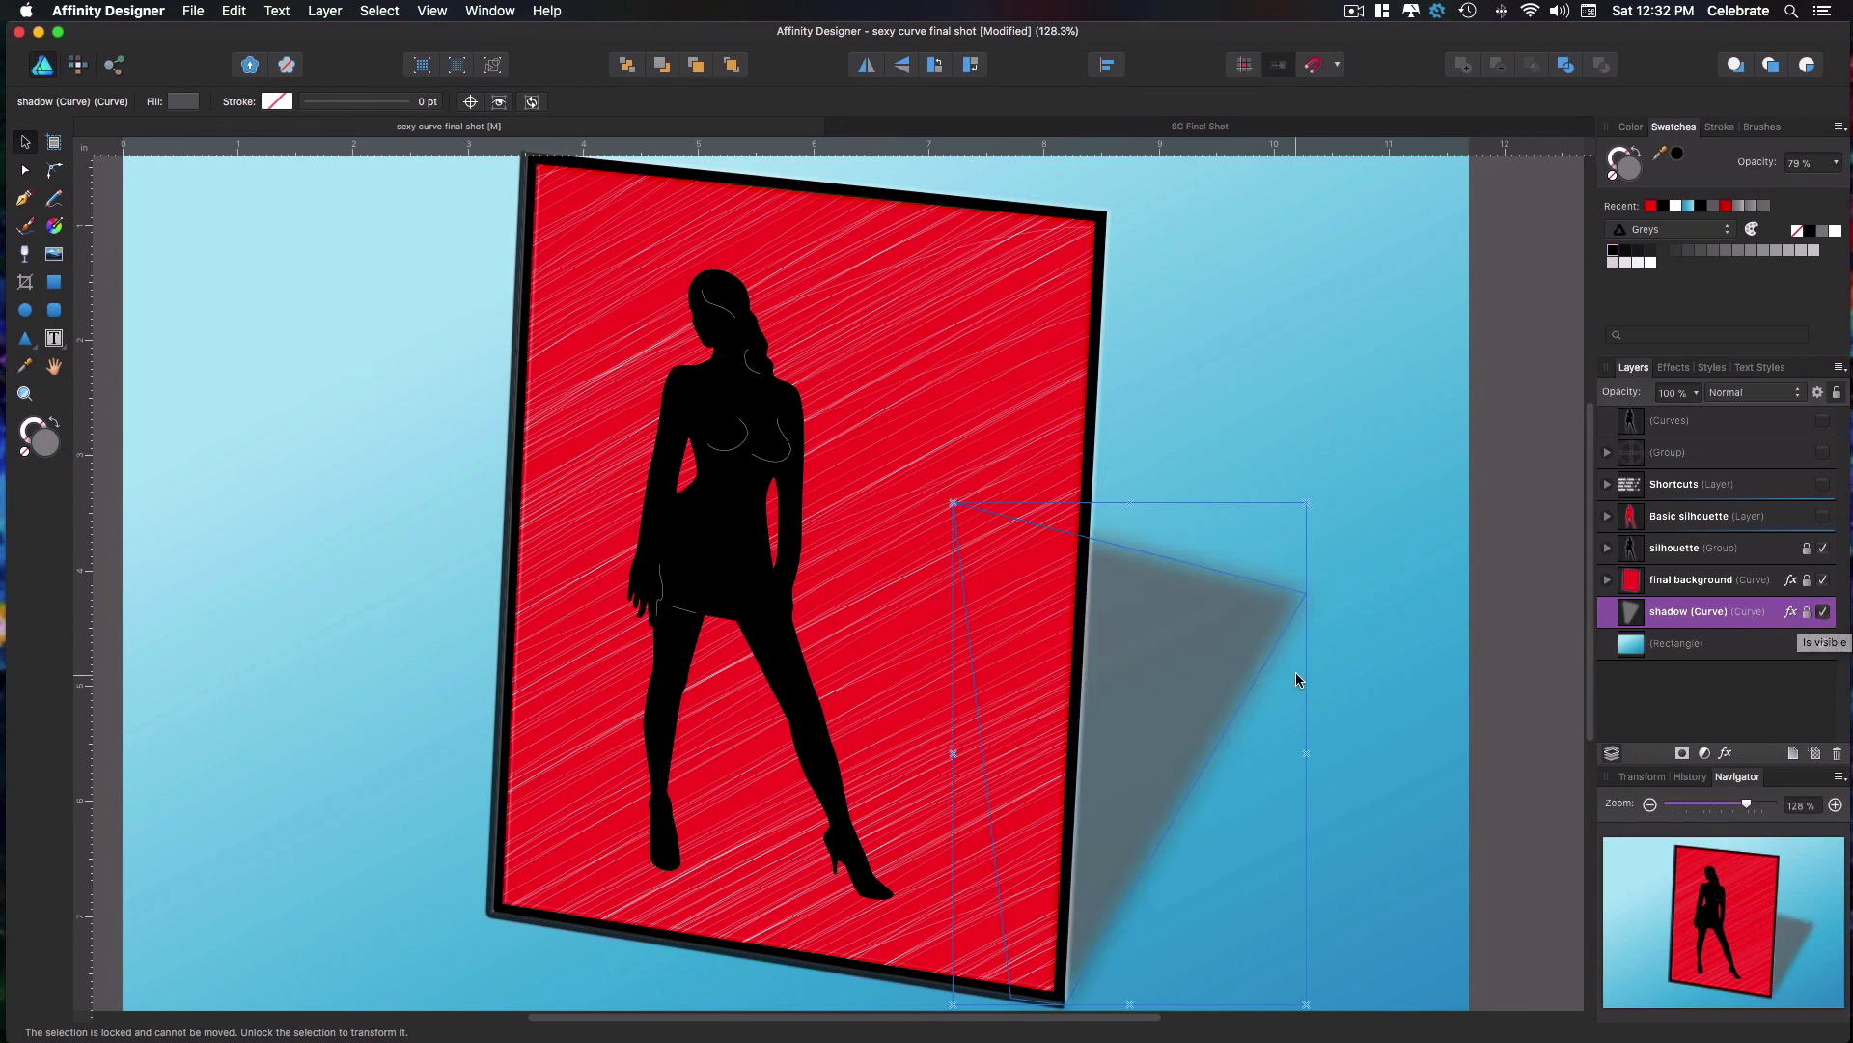
key(h)
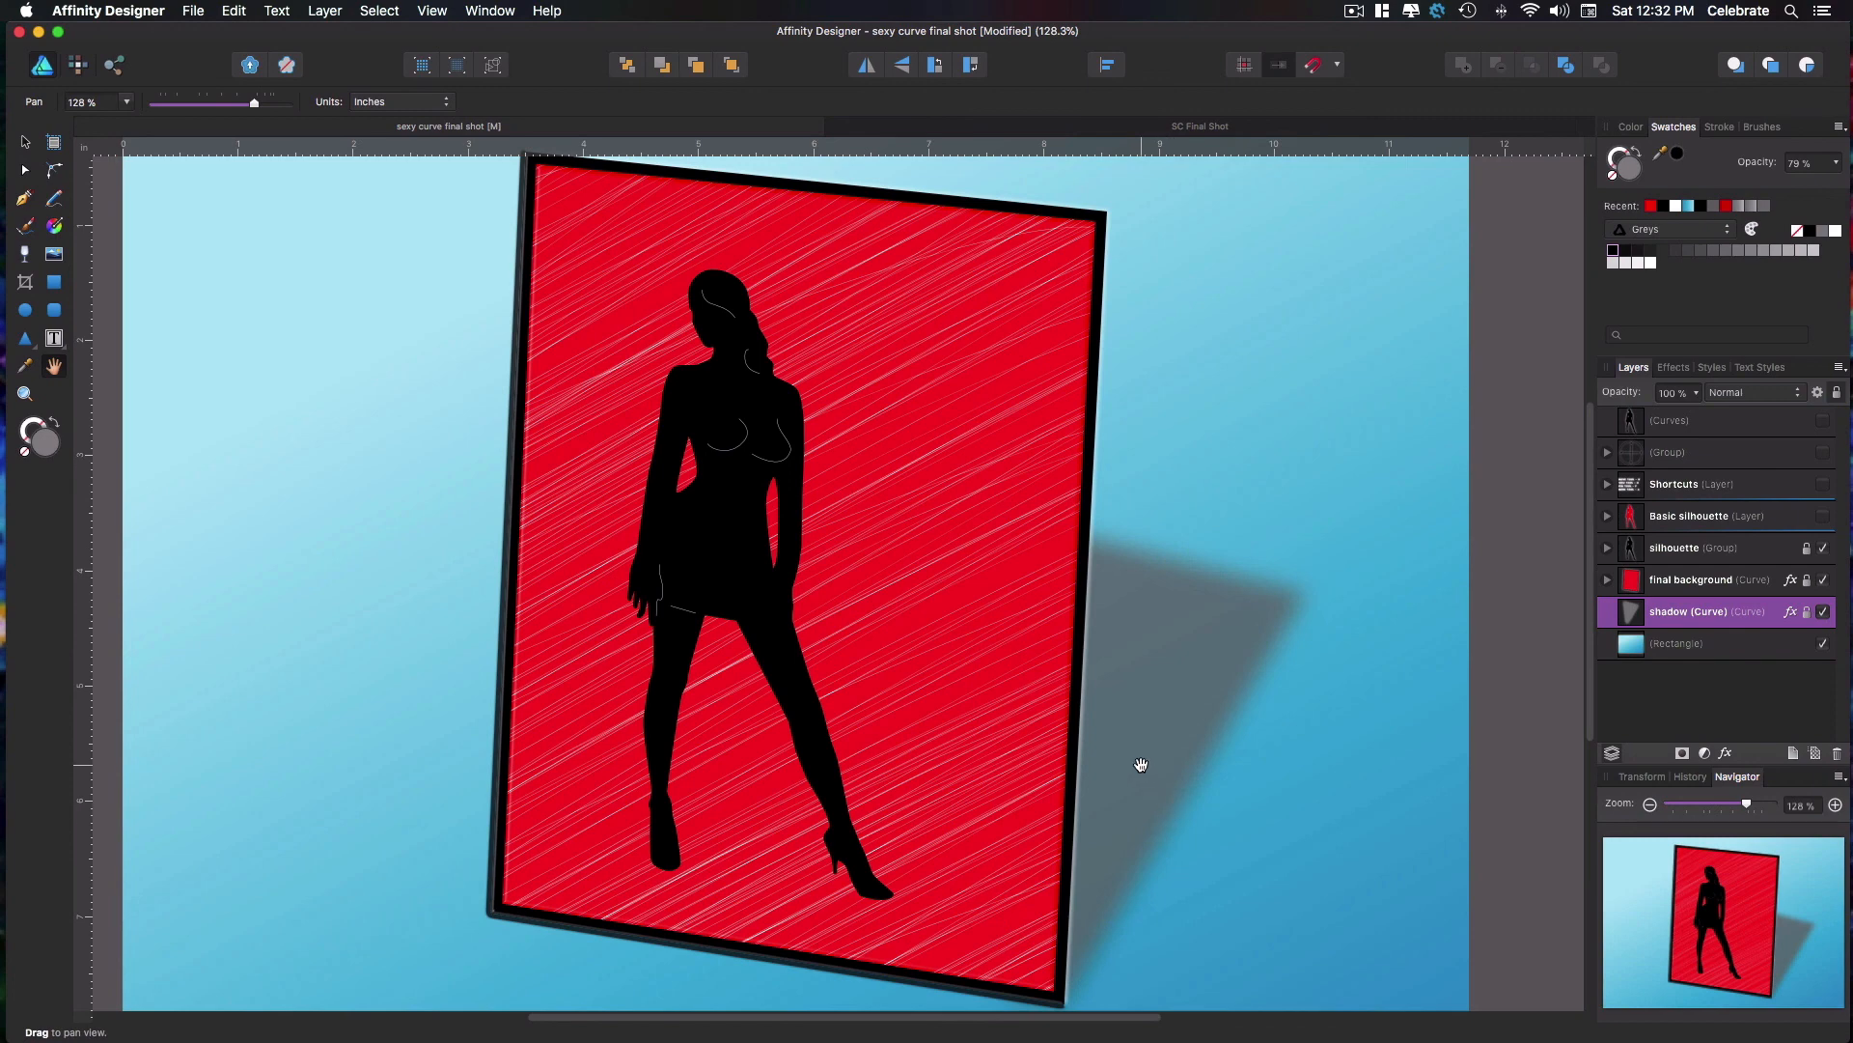
scroll(1141, 764, down, 5)
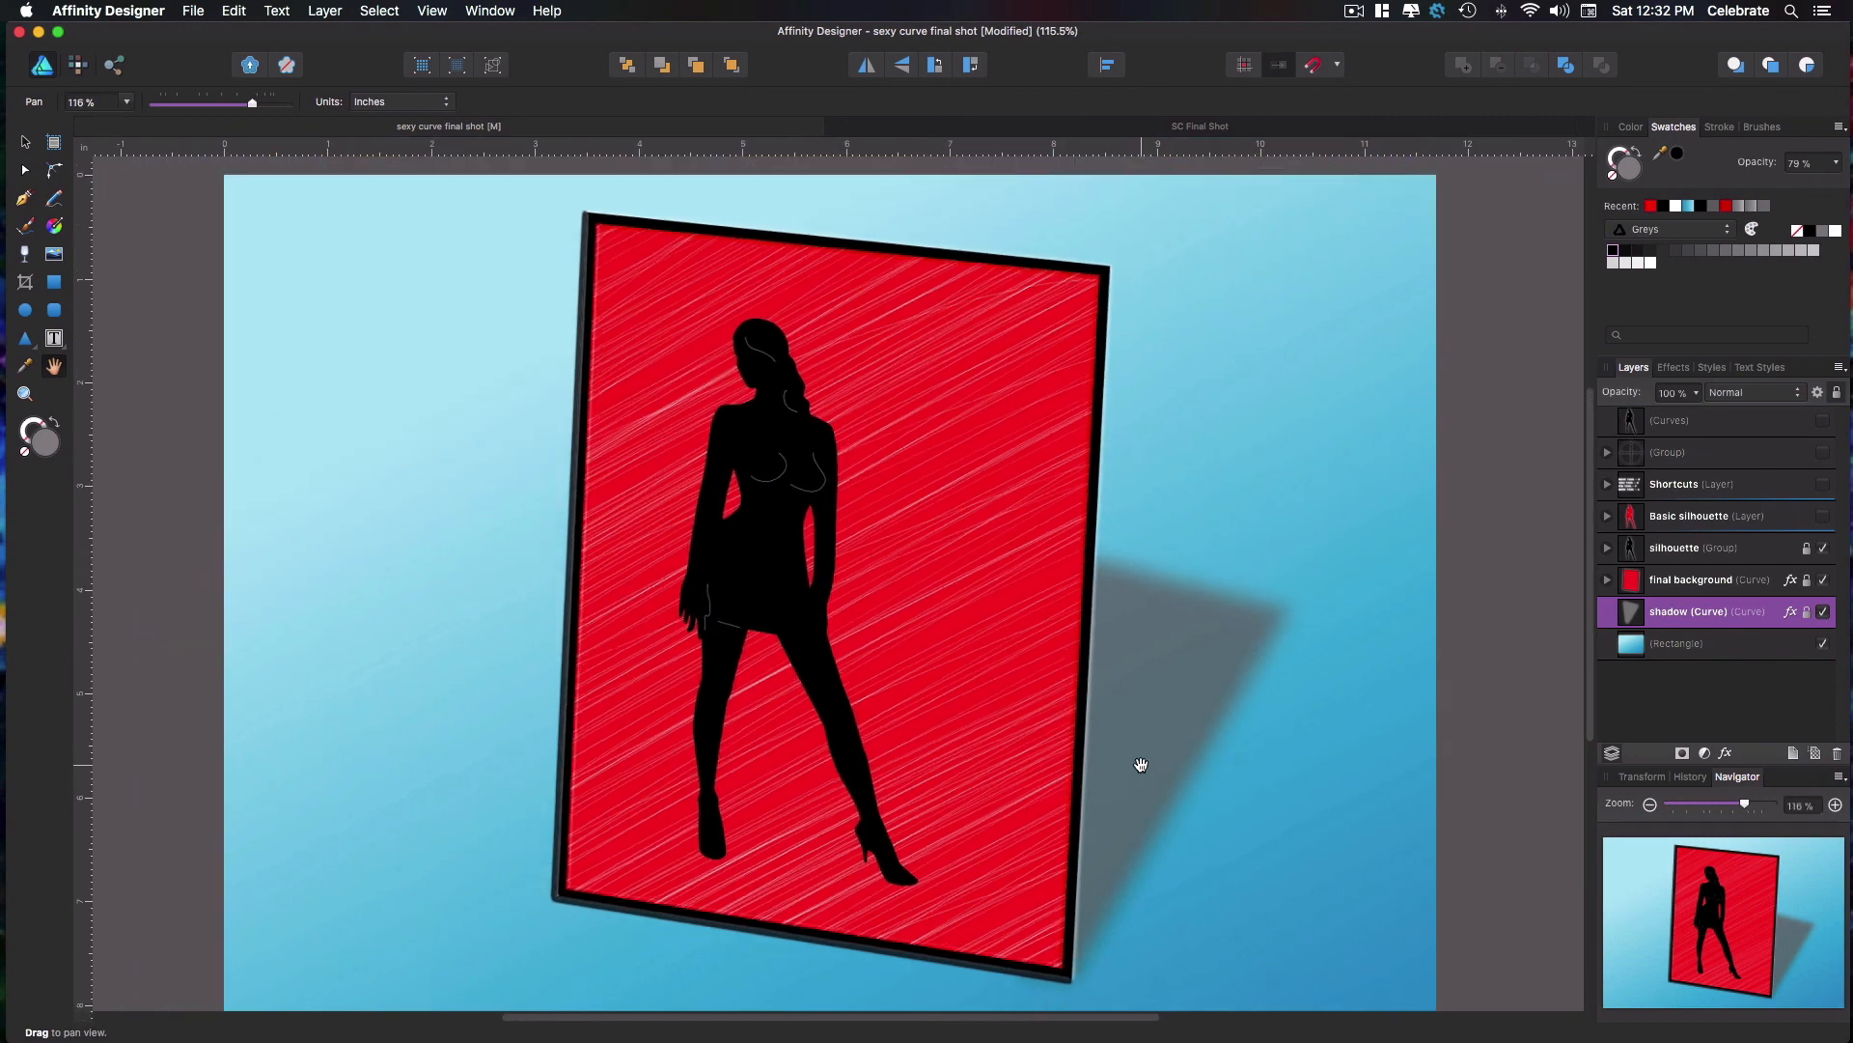
scroll(1141, 756, down, 3)
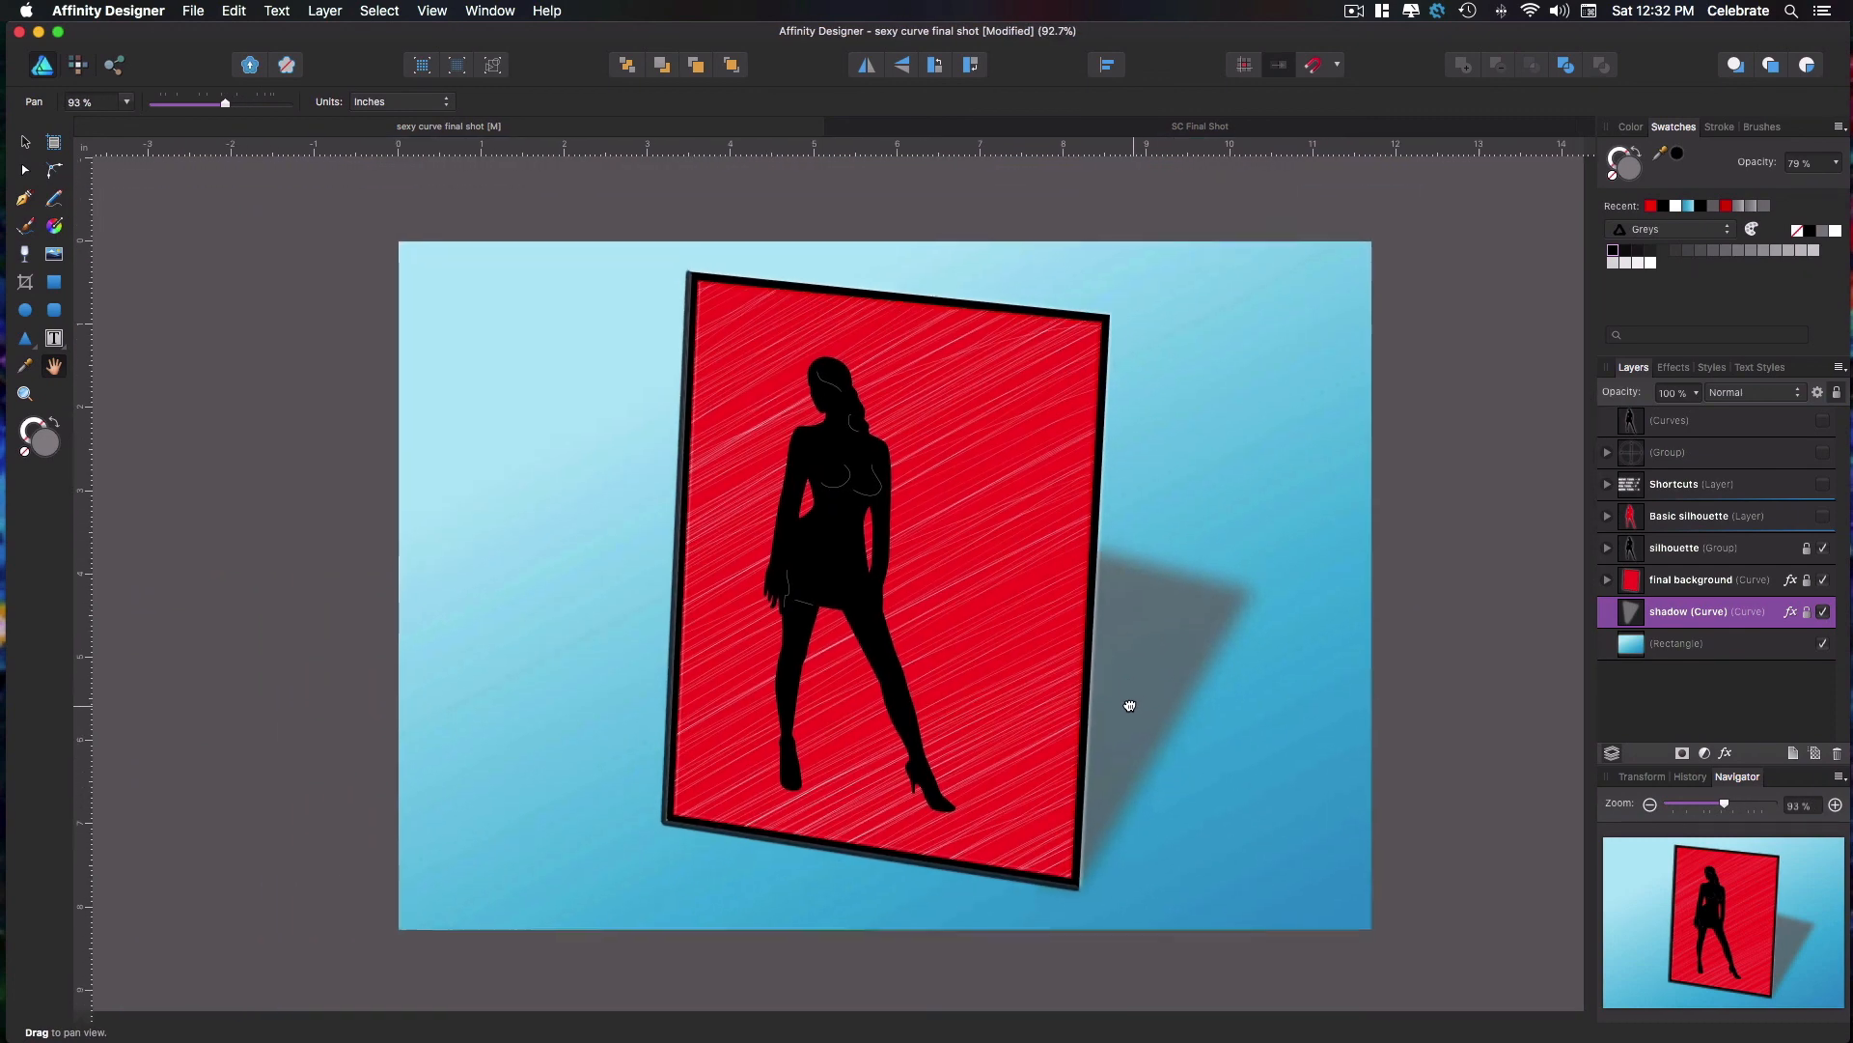